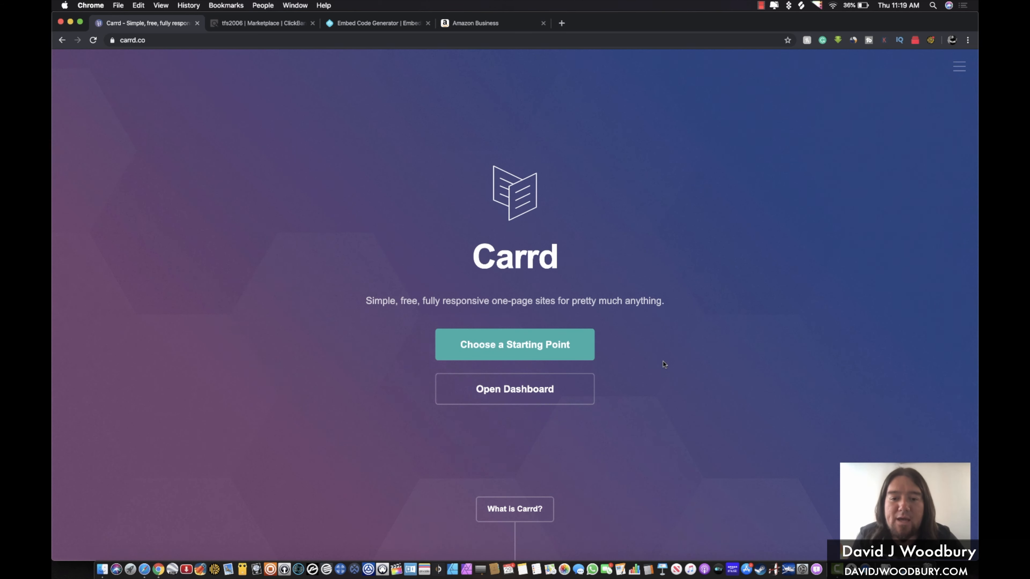
Open the My Sites dashboard and view the live BioLite CampStove 2 example site
{"action": "left_click", "coordinate": [537, 387]}
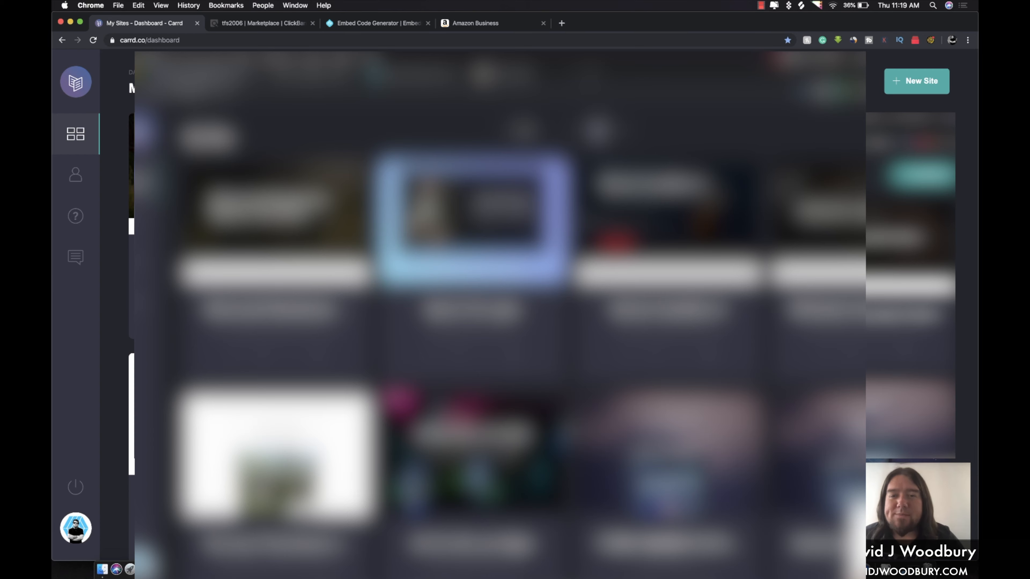
{"action": "scroll", "coordinate": [503, 304], "scroll_direction": "down", "scroll_amount": 10}
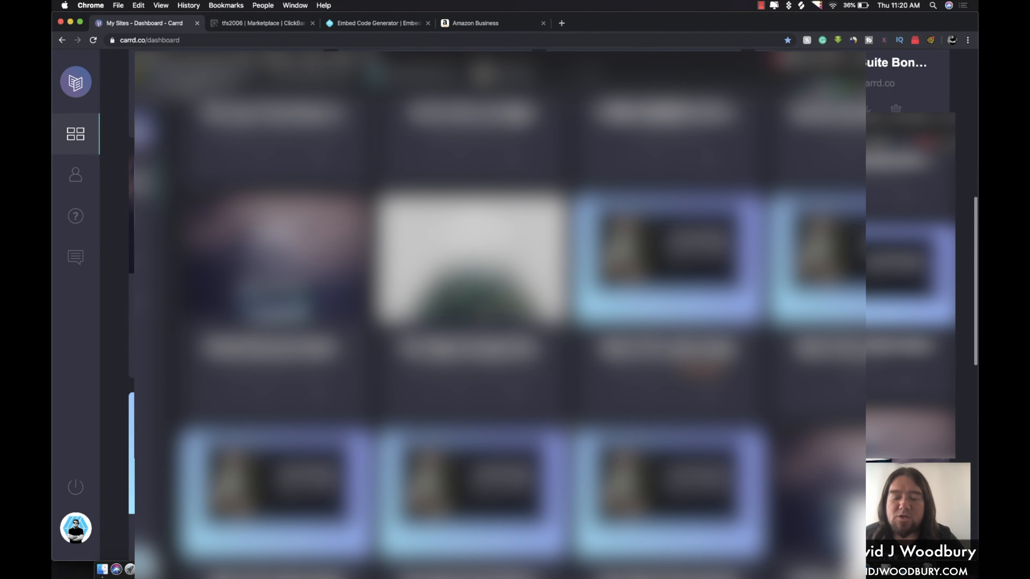
{"action": "scroll", "coordinate": [503, 304], "scroll_direction": "up", "scroll_amount": 10}
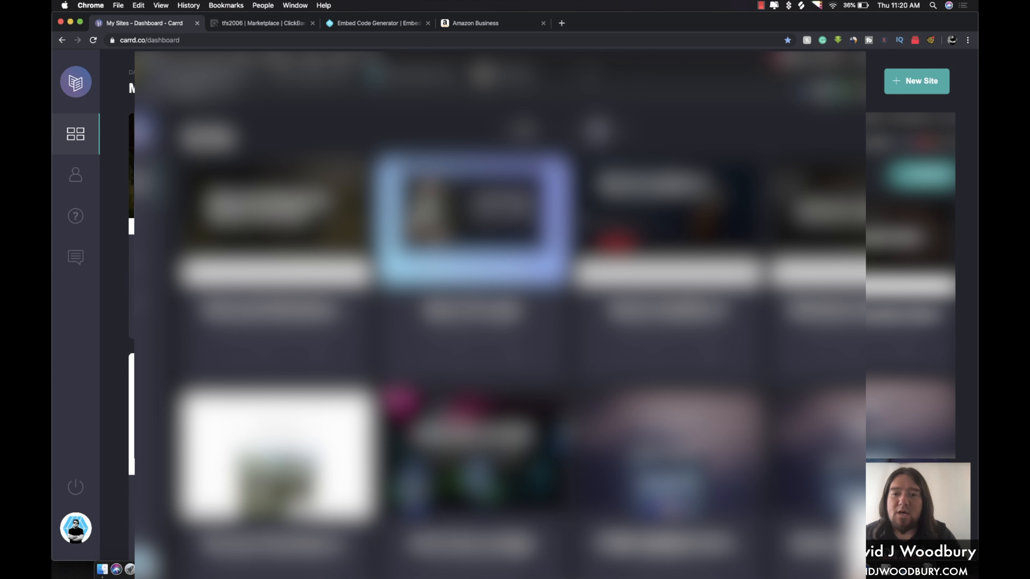
{"action": "left_click", "coordinate": [659, 235]}
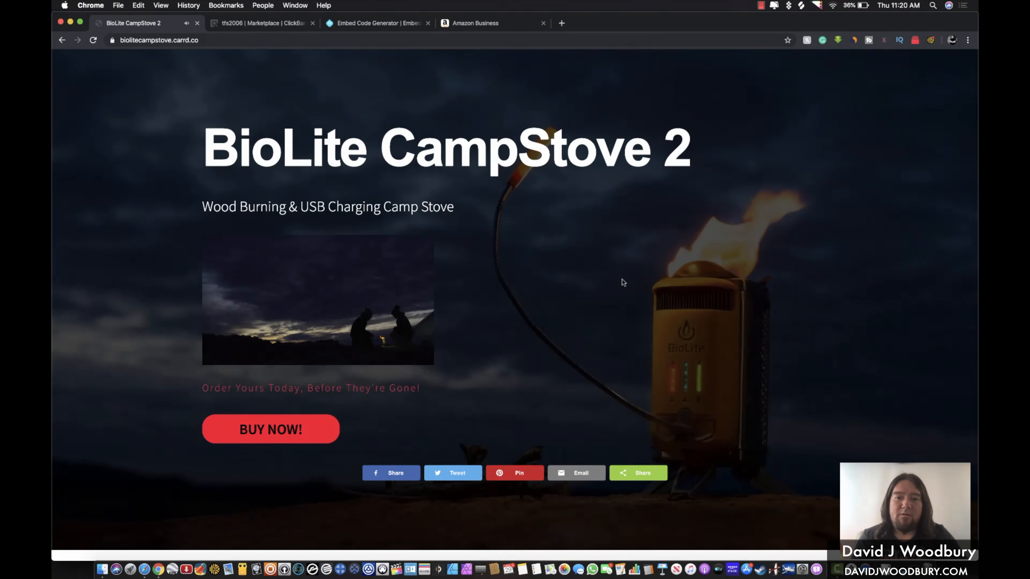
{"action": "left_click", "coordinate": [410, 281]}
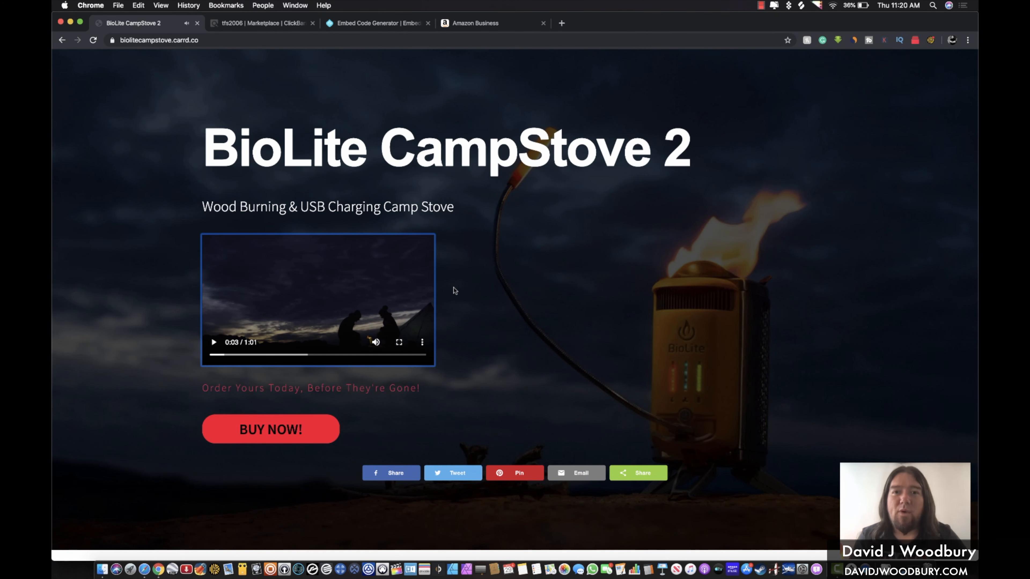
{"action": "scroll", "coordinate": [454, 289], "scroll_direction": "down", "scroll_amount": 15}
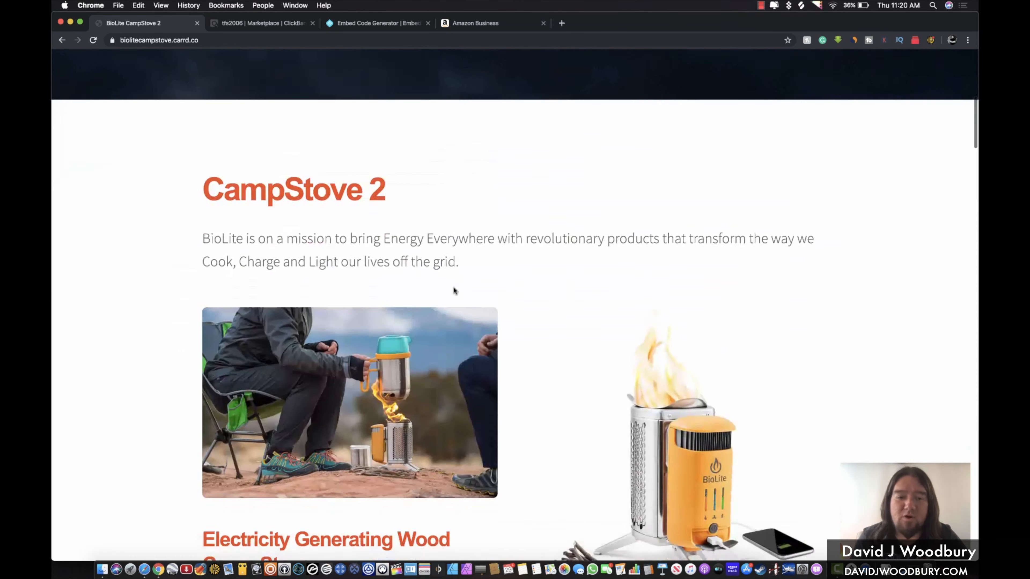
{"action": "scroll", "coordinate": [454, 289], "scroll_direction": "down", "scroll_amount": 12}
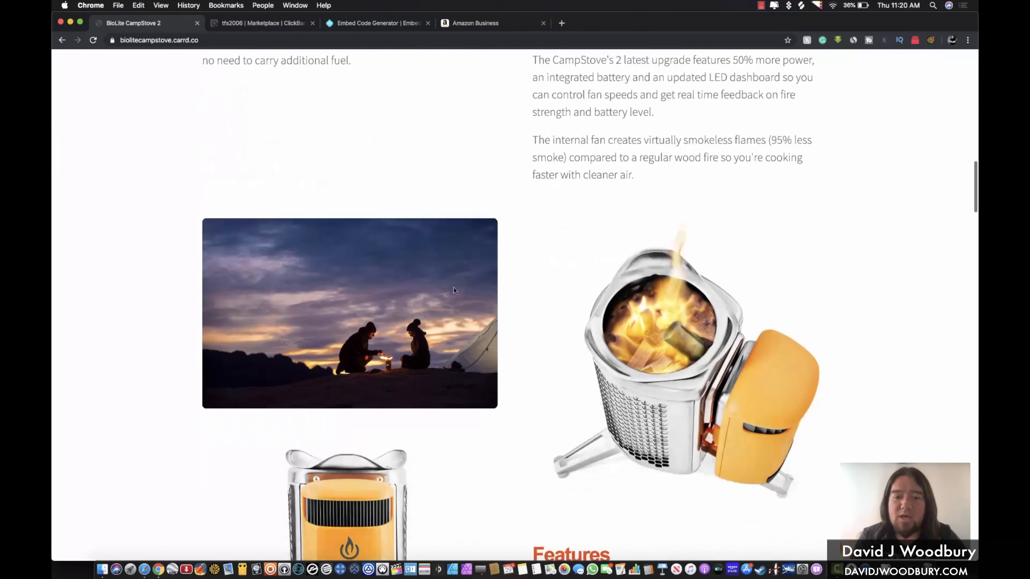
{"action": "scroll", "coordinate": [454, 289], "scroll_direction": "down", "scroll_amount": 12}
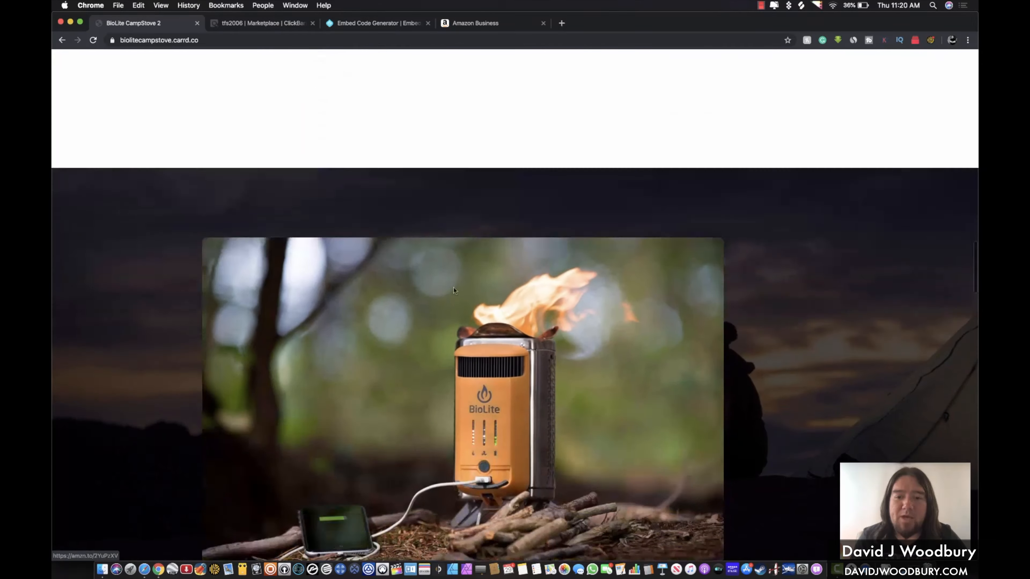
{"action": "scroll", "coordinate": [454, 289], "scroll_direction": "down", "scroll_amount": 12}
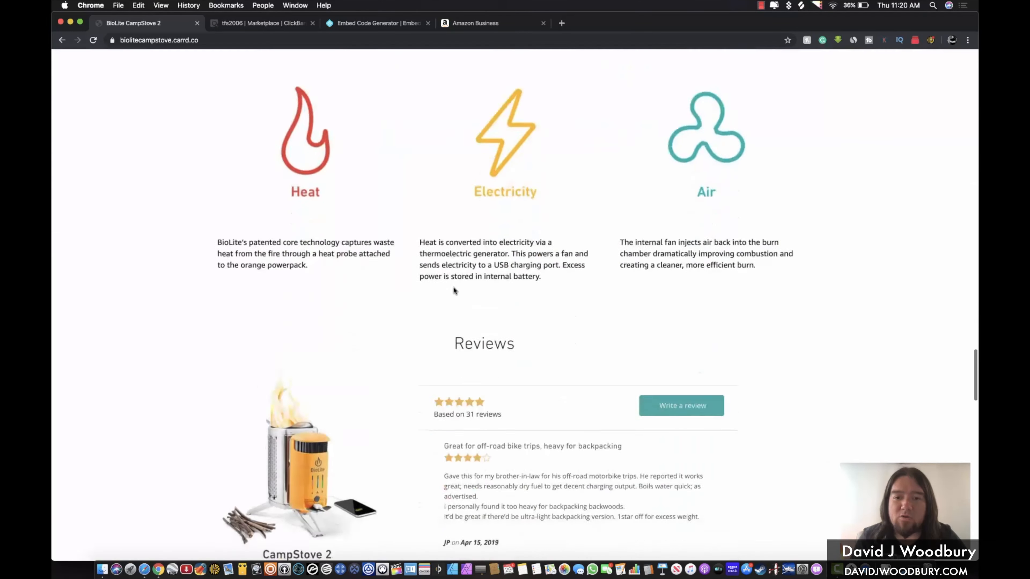
{"action": "scroll", "coordinate": [455, 291], "scroll_direction": "down", "scroll_amount": 20}
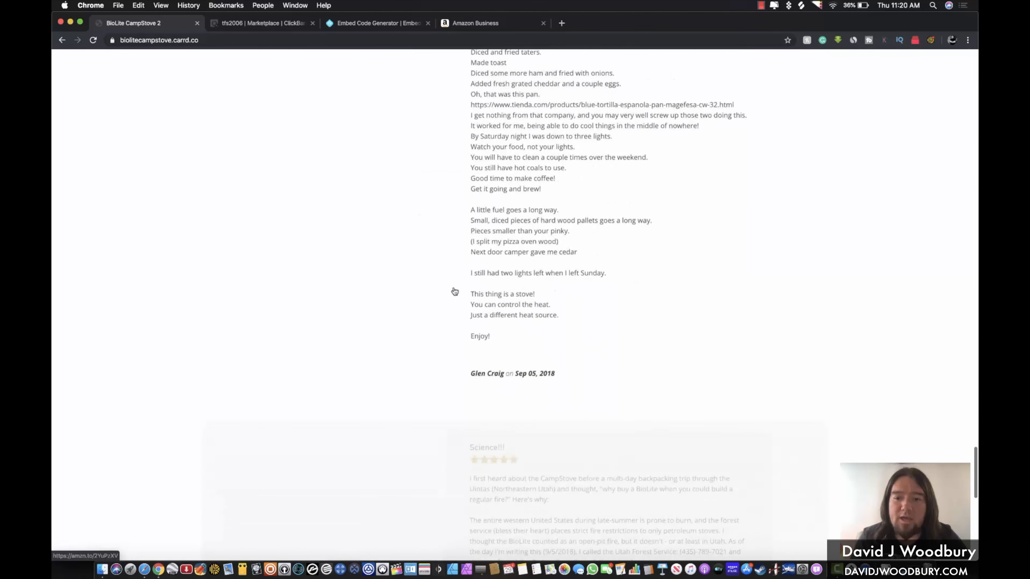
{"action": "scroll", "coordinate": [455, 292], "scroll_direction": "up", "scroll_amount": 17}
{"action": "scroll", "coordinate": [454, 290], "scroll_direction": "up", "scroll_amount": 20}
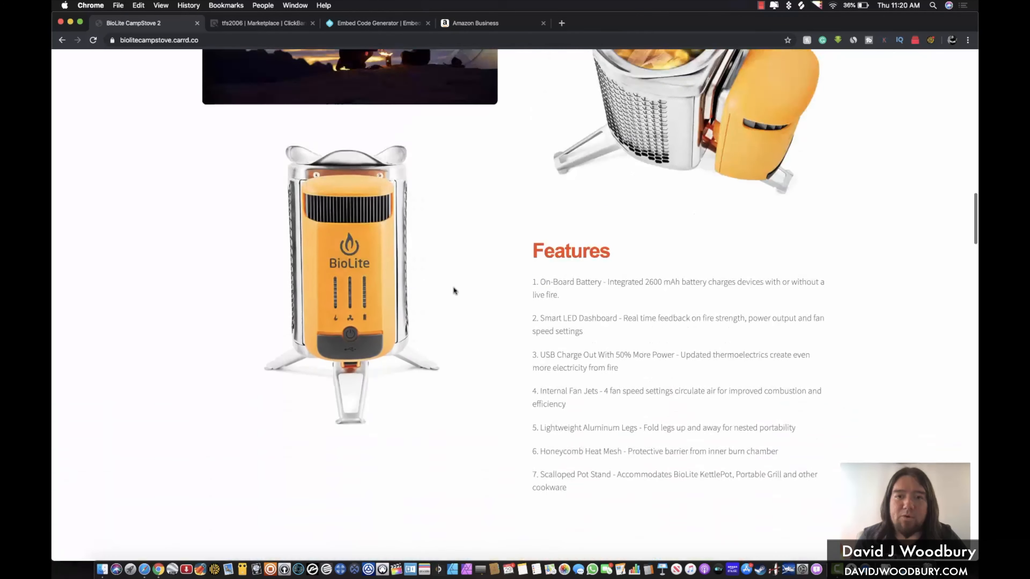
{"action": "scroll", "coordinate": [454, 287], "scroll_direction": "up", "scroll_amount": 14}
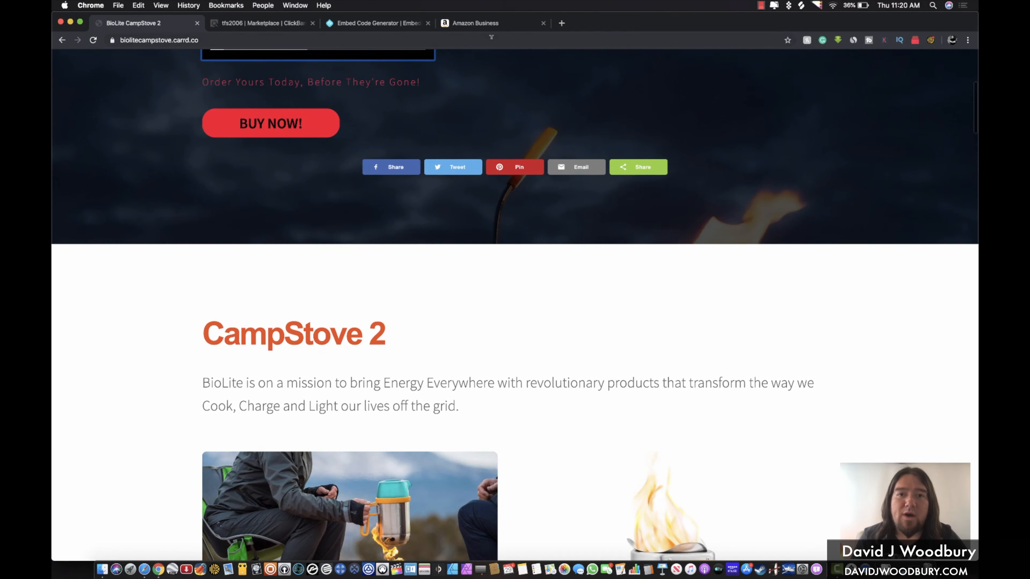
{"action": "left_click", "coordinate": [61, 40]}
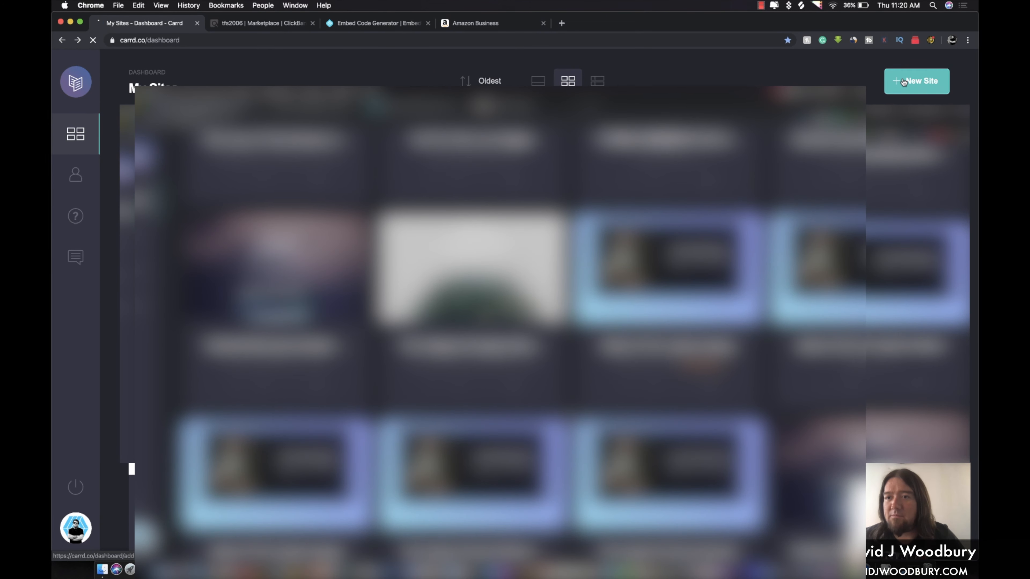
Create a new site from the Jane D. photographer profile template
{"action": "left_click", "coordinate": [895, 83]}
{"action": "scroll", "coordinate": [553, 145], "scroll_direction": "down", "scroll_amount": 5}
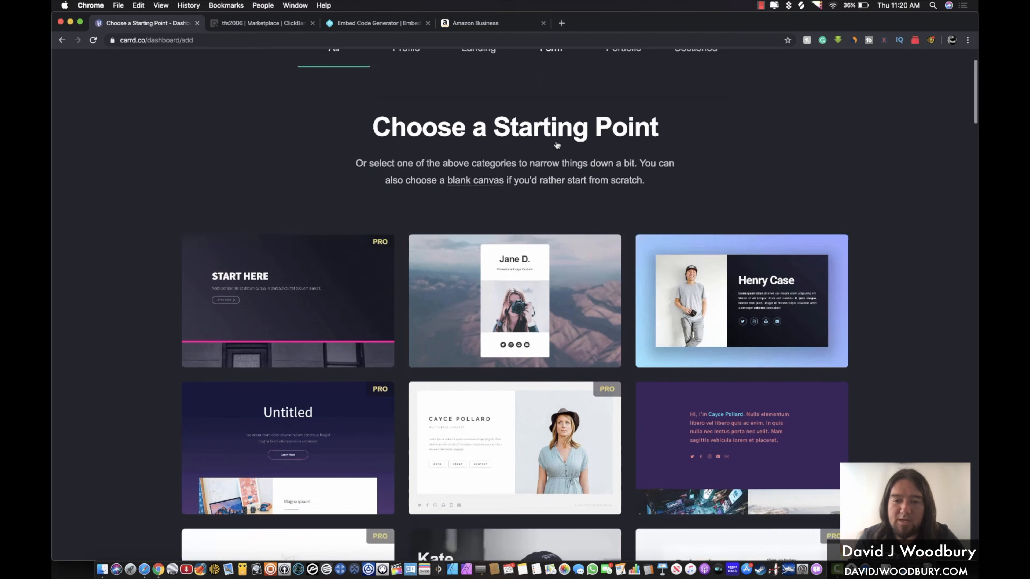
{"action": "scroll", "coordinate": [557, 145], "scroll_direction": "down", "scroll_amount": 8}
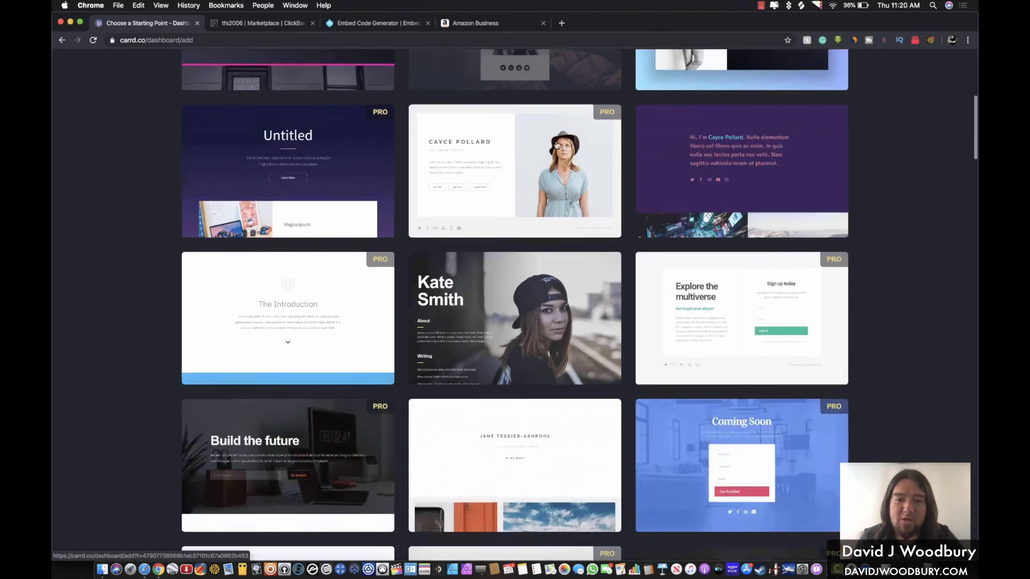
{"action": "scroll", "coordinate": [556, 144], "scroll_direction": "down", "scroll_amount": 10}
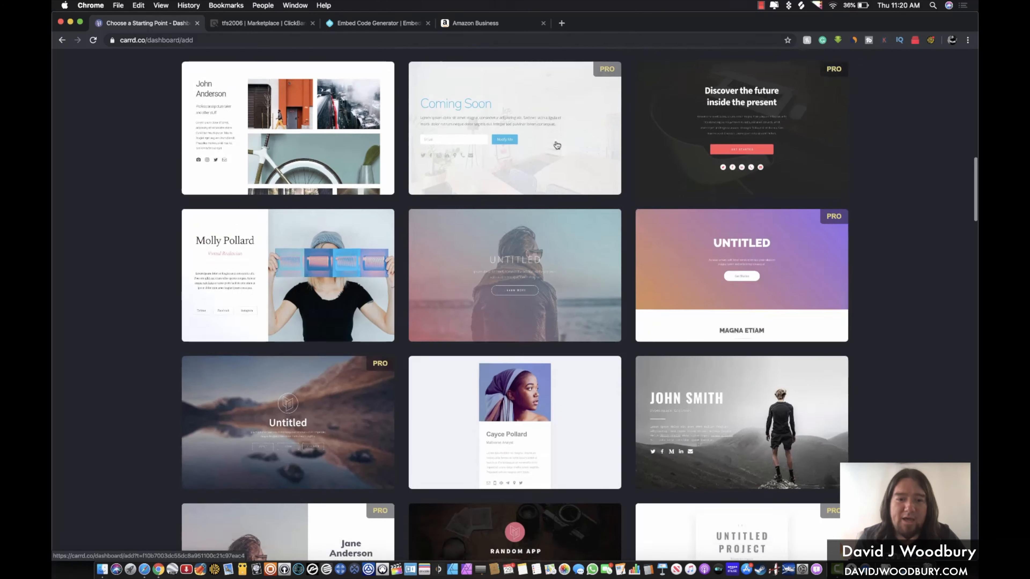
{"action": "scroll", "coordinate": [557, 145], "scroll_direction": "down", "scroll_amount": 5}
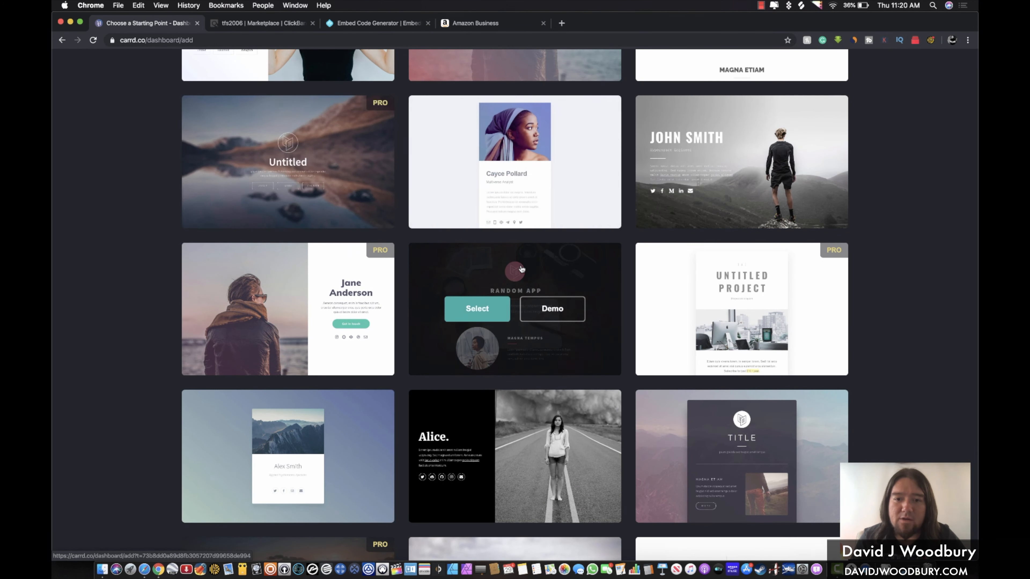
{"action": "scroll", "coordinate": [522, 269], "scroll_direction": "down", "scroll_amount": 8}
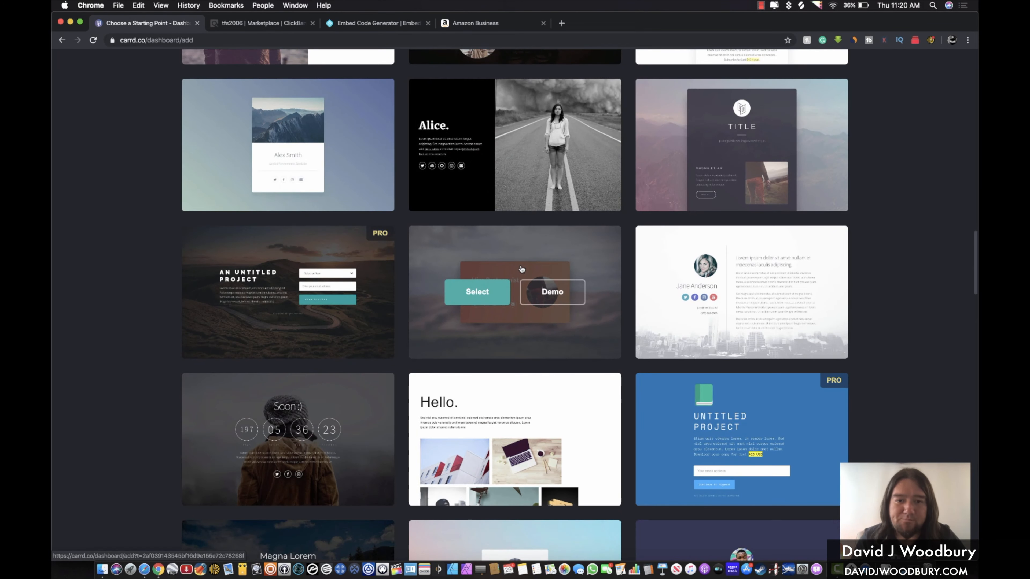
{"action": "scroll", "coordinate": [522, 269], "scroll_direction": "down", "scroll_amount": 7}
{"action": "scroll", "coordinate": [521, 267], "scroll_direction": "down", "scroll_amount": 3}
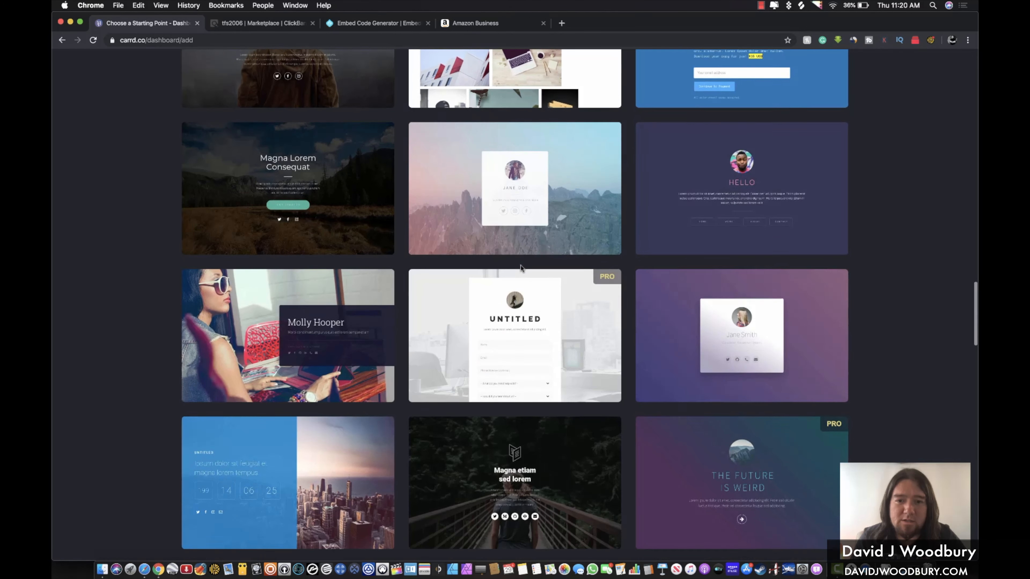
{"action": "scroll", "coordinate": [550, 292], "scroll_direction": "down", "scroll_amount": 6}
{"action": "scroll", "coordinate": [551, 292], "scroll_direction": "down", "scroll_amount": 4}
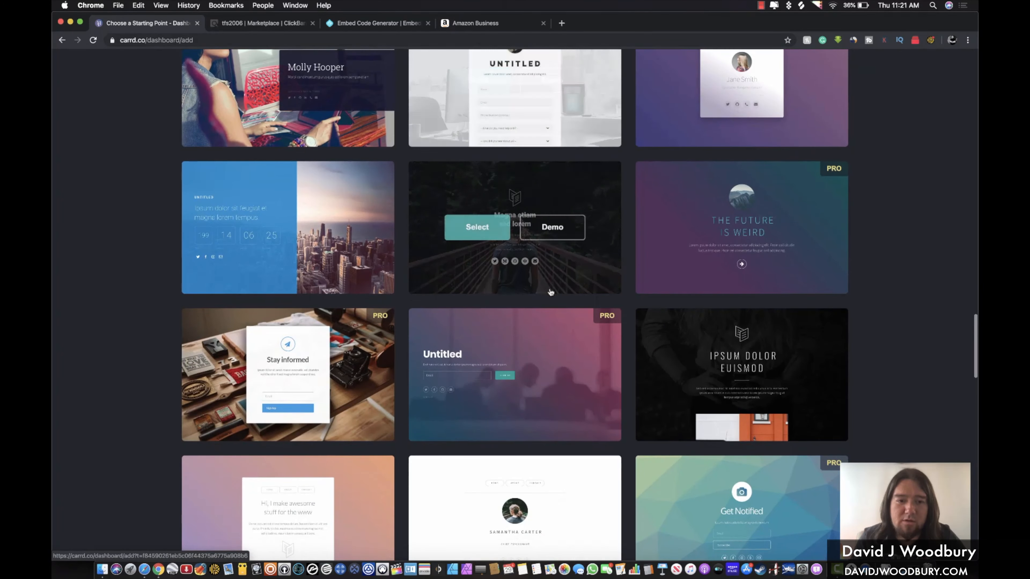
{"action": "scroll", "coordinate": [551, 292], "scroll_direction": "down", "scroll_amount": 5}
{"action": "scroll", "coordinate": [550, 293], "scroll_direction": "down", "scroll_amount": 3}
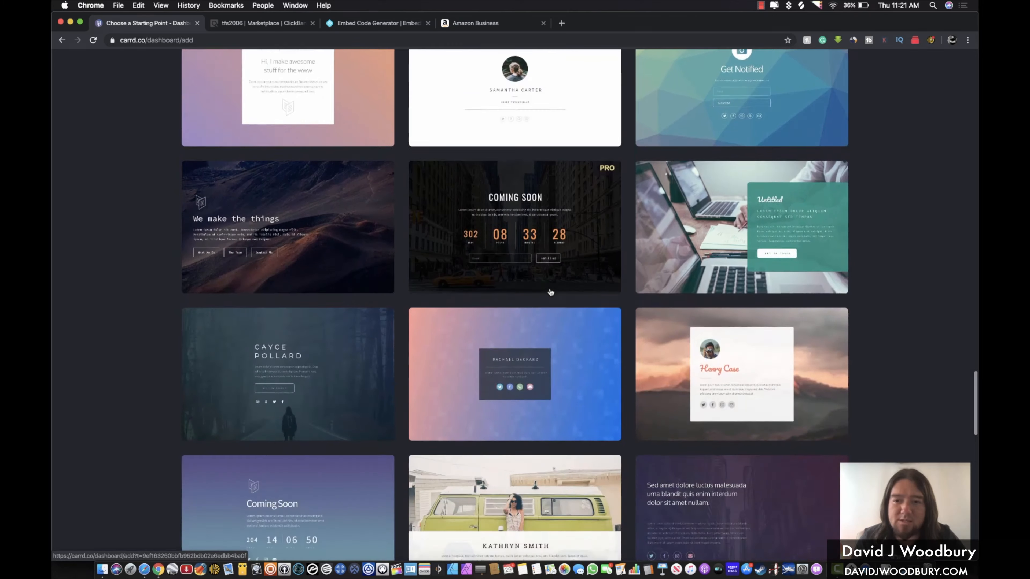
{"action": "scroll", "coordinate": [551, 292], "scroll_direction": "down", "scroll_amount": 4}
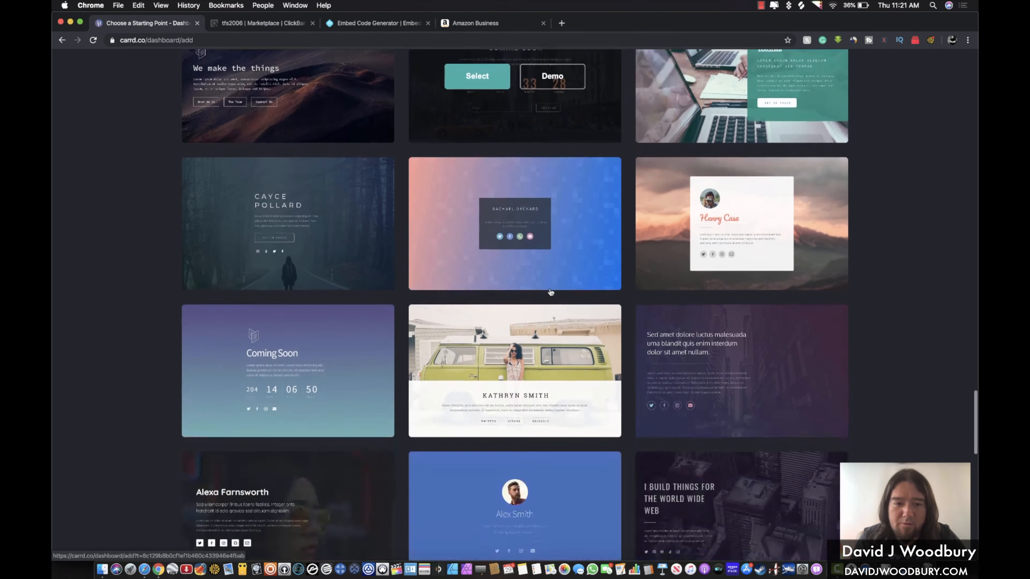
{"action": "scroll", "coordinate": [550, 292], "scroll_direction": "up", "scroll_amount": 20}
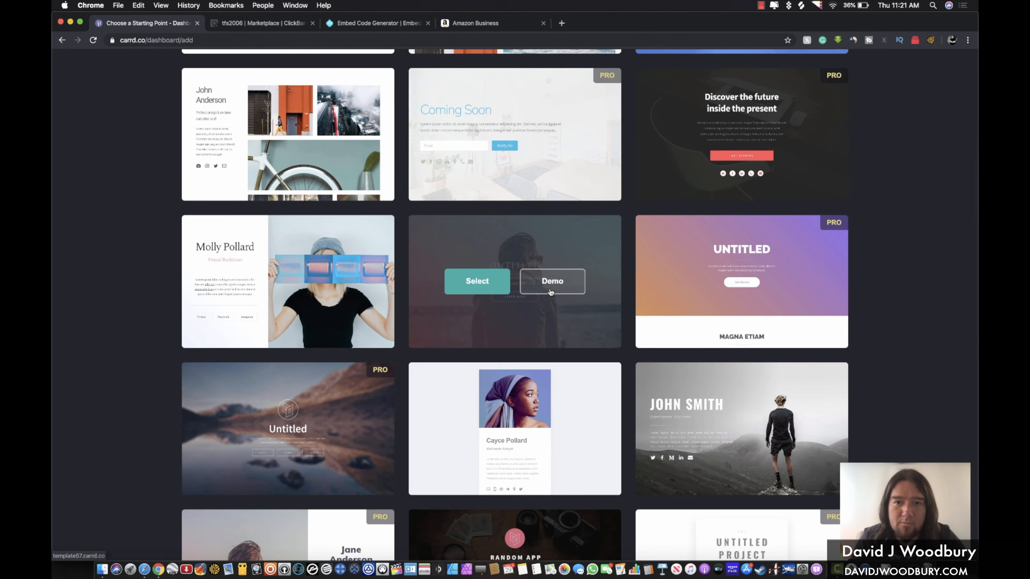
{"action": "scroll", "coordinate": [551, 293], "scroll_direction": "up", "scroll_amount": 9}
{"action": "scroll", "coordinate": [550, 289], "scroll_direction": "up", "scroll_amount": 7}
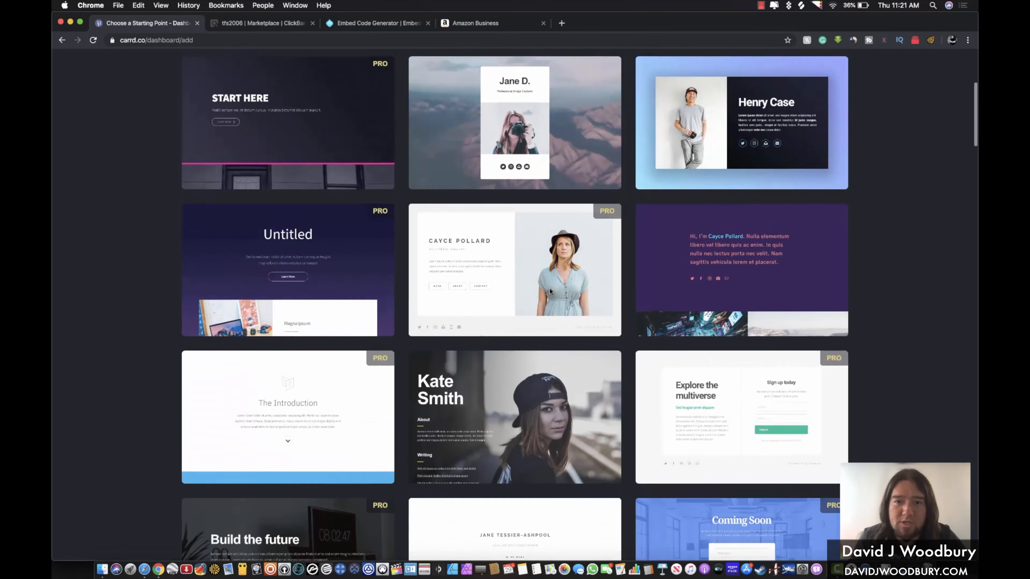
{"action": "left_click", "coordinate": [477, 220]}
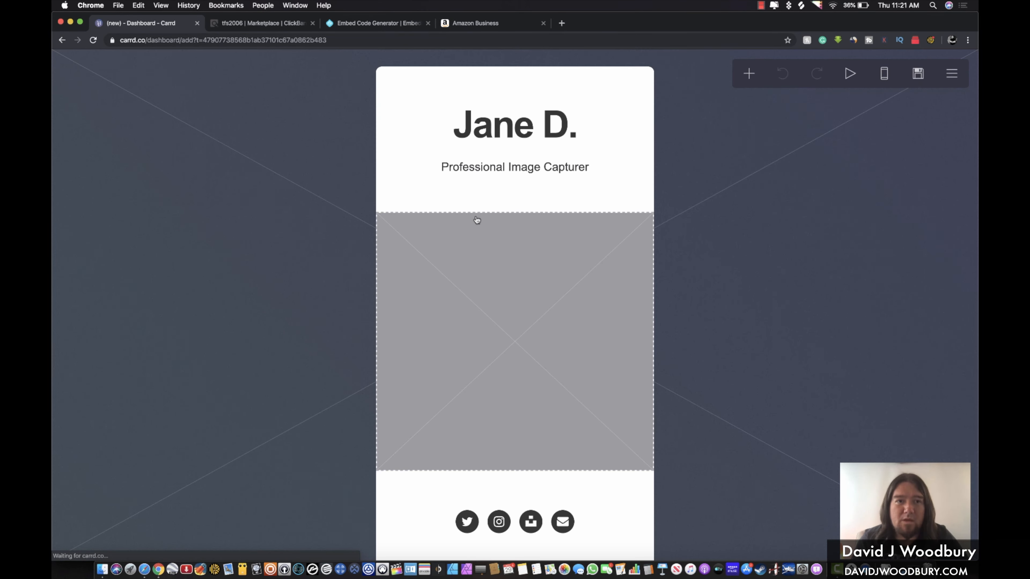
Change the site heading to 'Green Living Ideas'
{"action": "left_click", "coordinate": [528, 133]}
{"action": "key", "text": "BackSpace"}
{"action": "key", "text": "BackSpace"}
{"action": "key", "text": "BackSpace"}
{"action": "key", "text": "BackSpace"}
{"action": "key", "text": "BackSpace"}
{"action": "key", "text": "BackSpace"}
{"action": "key", "text": "BackSpace"}
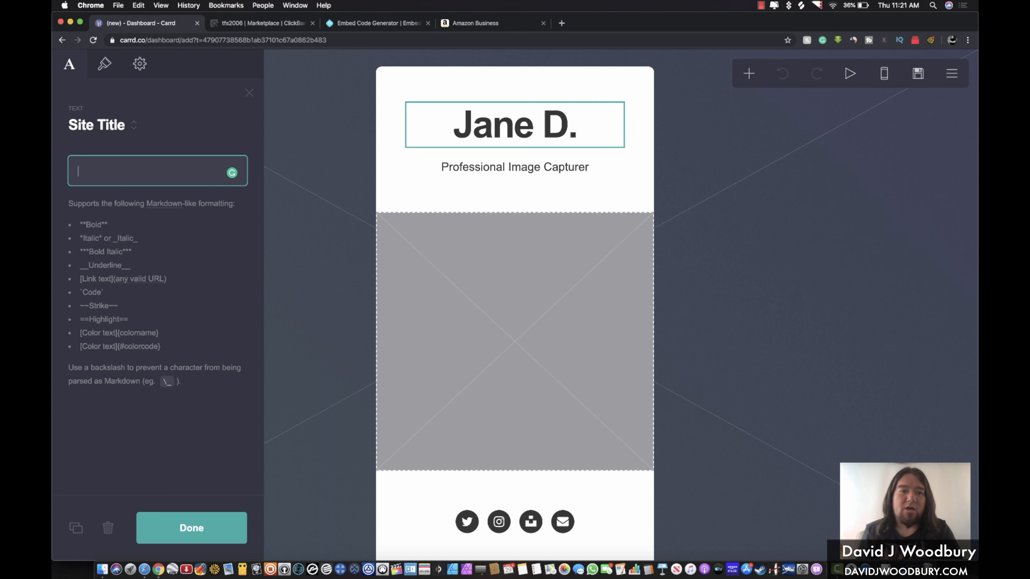
{"action": "type", "text": "Gre"}
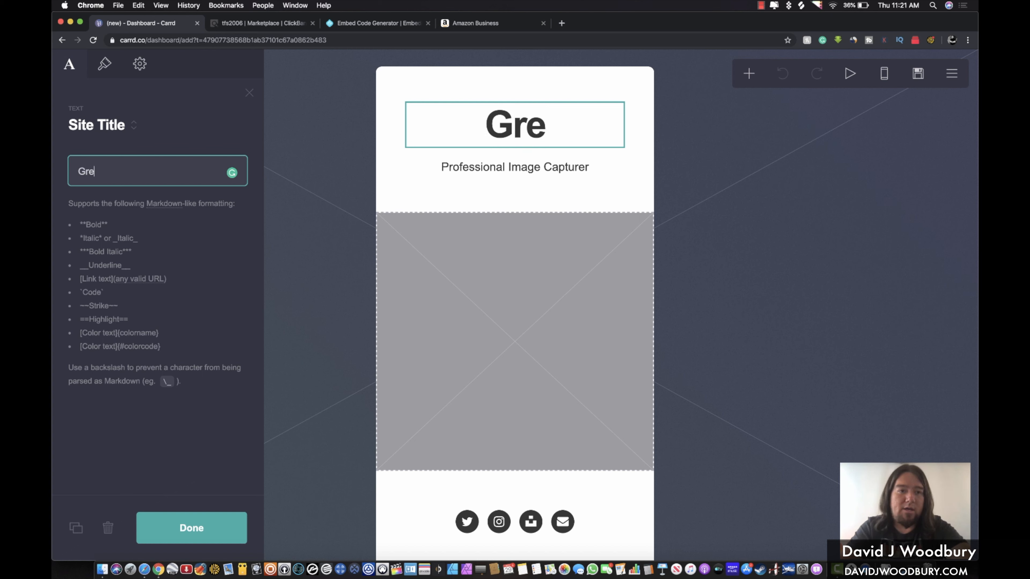
{"action": "type", "text": "en Living Ideas"}
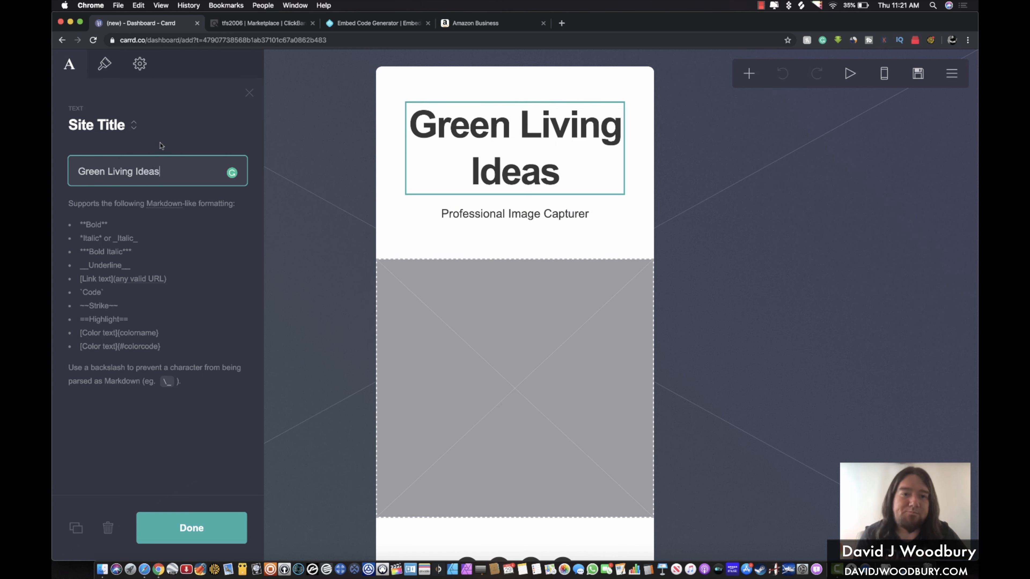
Replace the subtitle with 'Products To Help You Live Better!'
{"action": "left_click", "coordinate": [476, 220]}
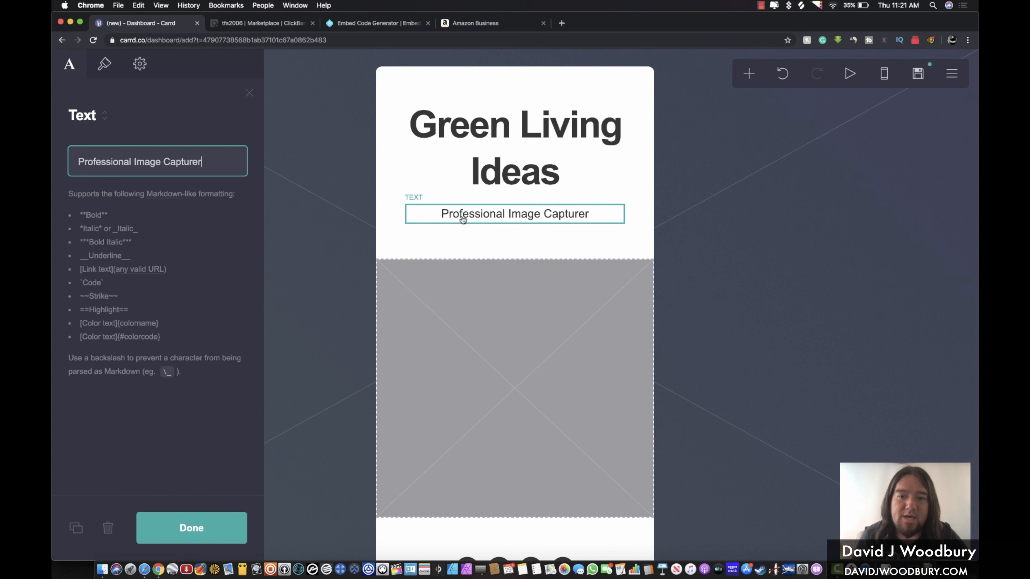
{"action": "left_click_drag", "start_coordinate": [204, 161], "coordinate": [68, 162]}
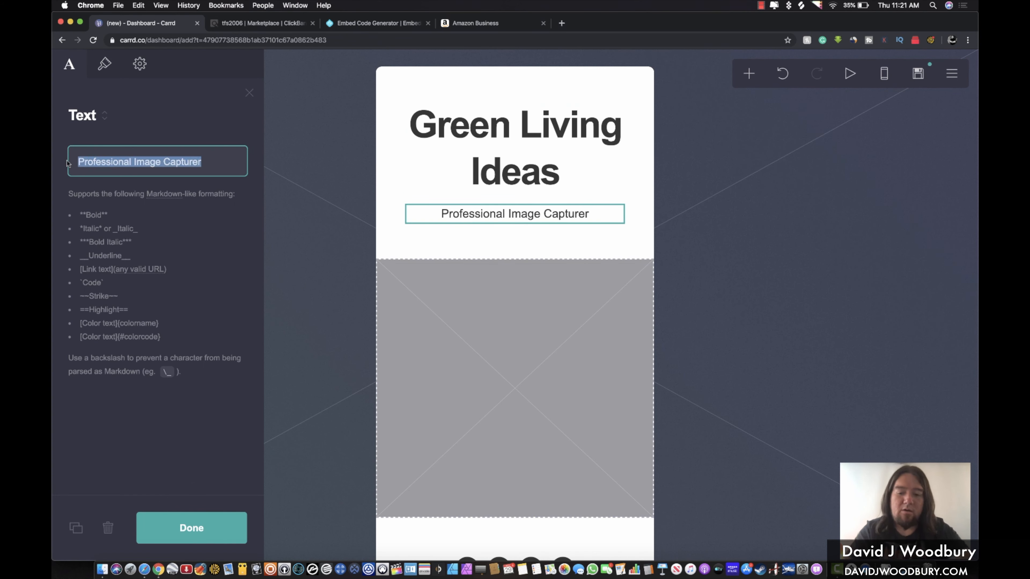
{"action": "type", "text": "Safe P"}
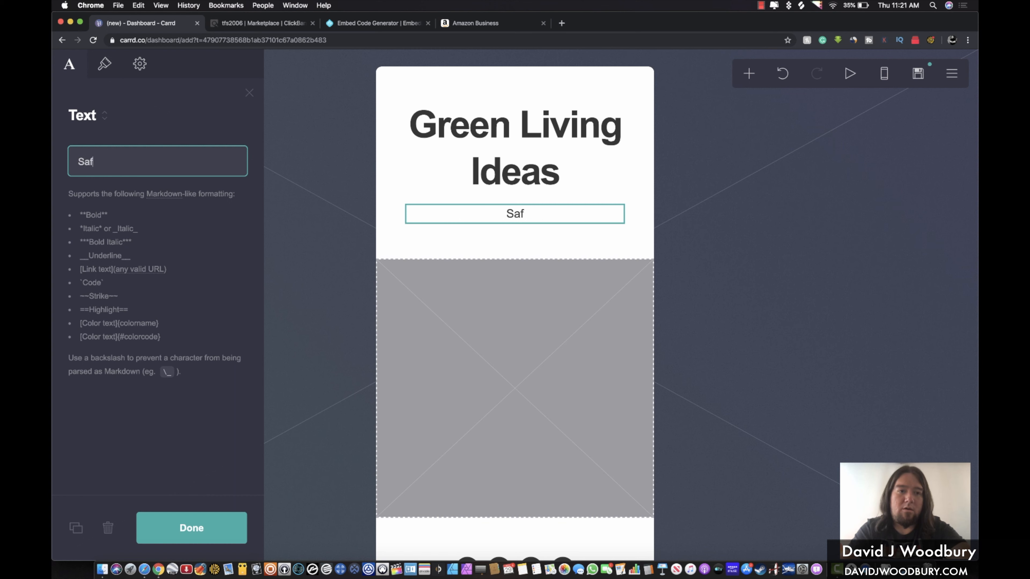
{"action": "key", "text": "BackSpace"}
{"action": "key", "text": "BackSpace"}
{"action": "key", "text": "BackSpace"}
{"action": "key", "text": "BackSpace"}
{"action": "key", "text": "BackSpace"}
{"action": "key", "text": "BackSpace"}
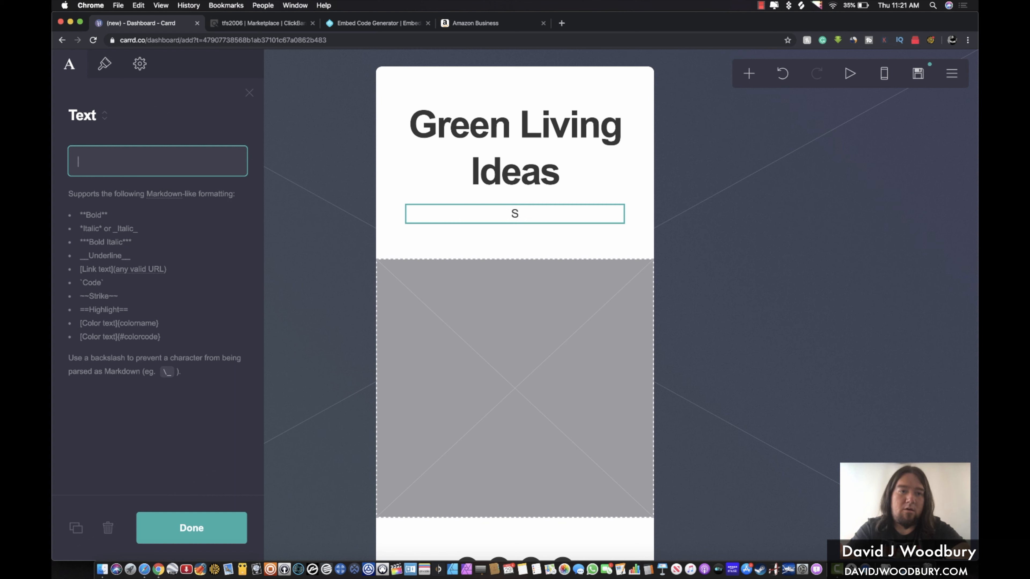
{"action": "type", "text": "Produc"}
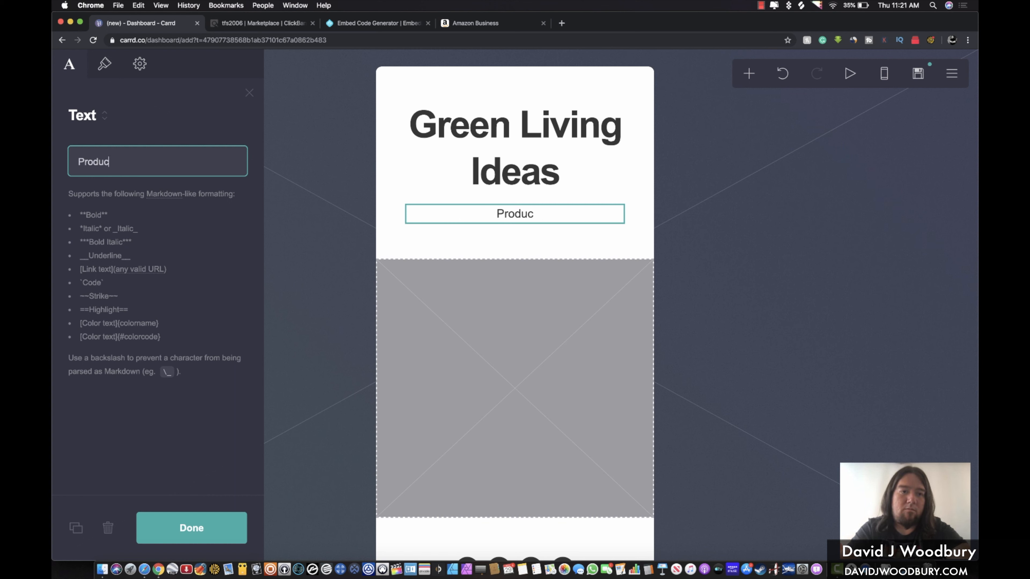
{"action": "type", "text": "ts To Hel"}
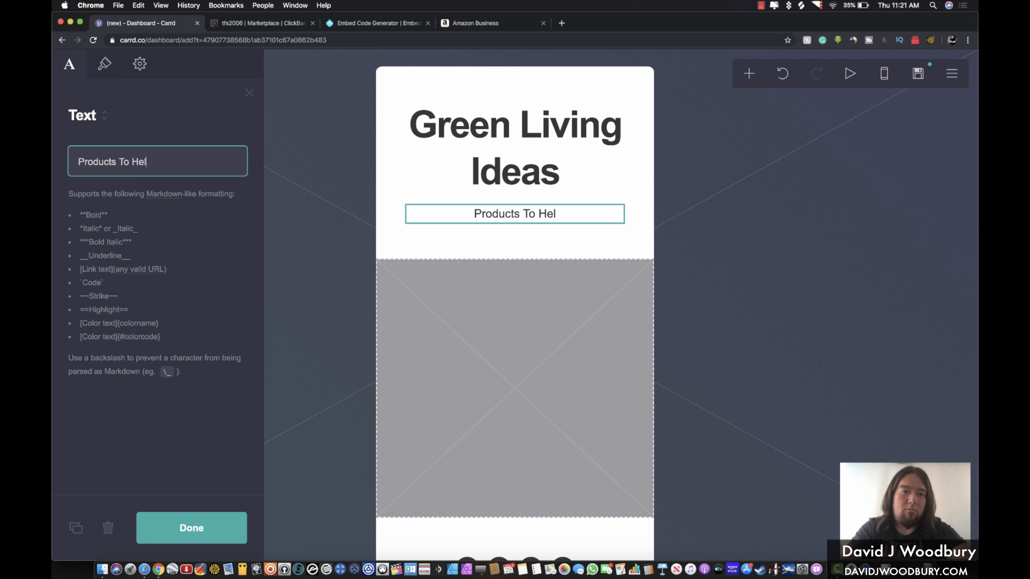
{"action": "type", "text": "p You Liv"}
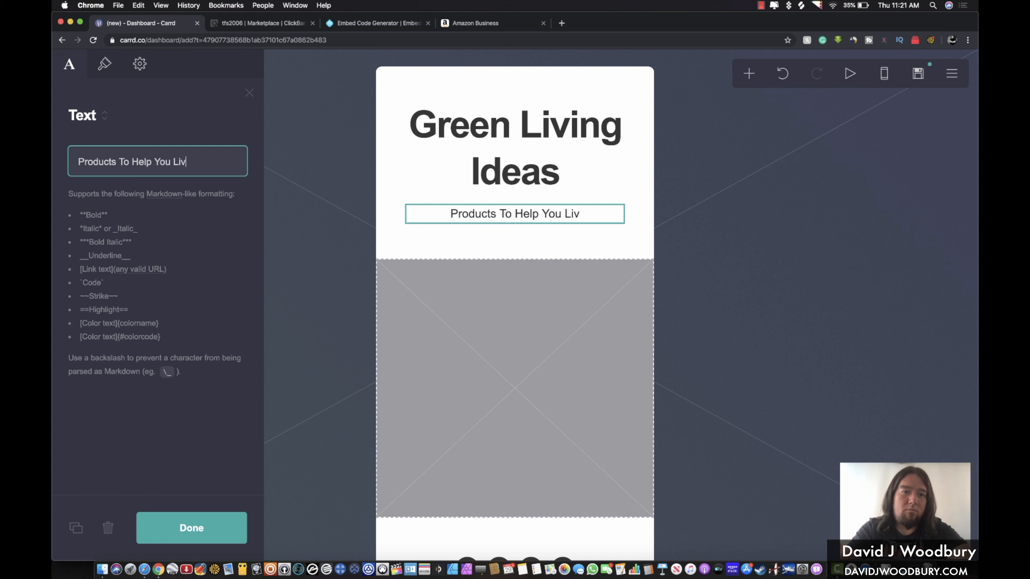
{"action": "type", "text": "e Safer"}
{"action": "key", "text": "BackSpace"}
{"action": "key", "text": "BackSpace"}
{"action": "key", "text": "BackSpace"}
{"action": "key", "text": "BackSpace"}
{"action": "key", "text": "BackSpace"}
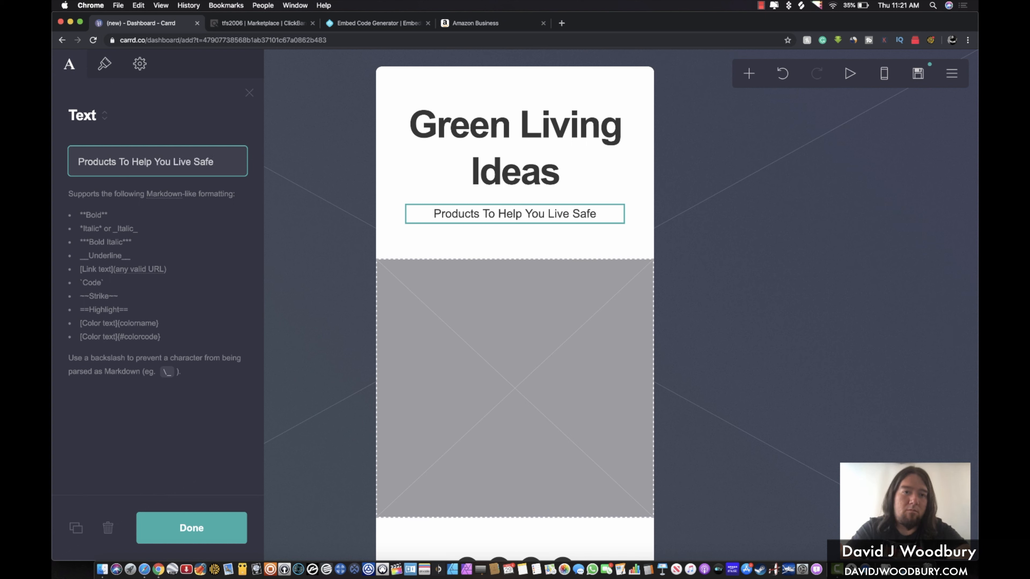
{"action": "type", "text": "Better"}
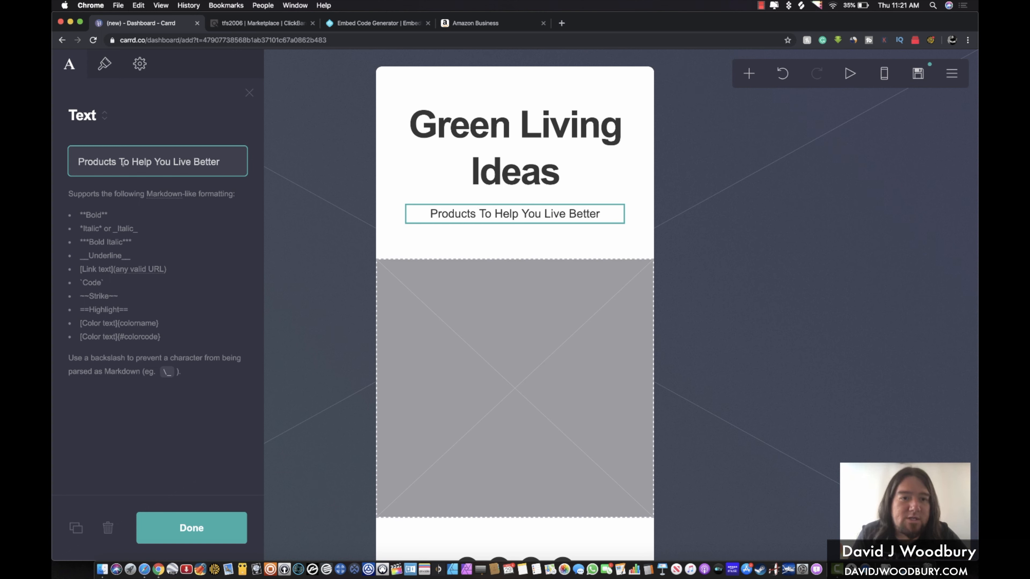
{"action": "type", "text": "!"}
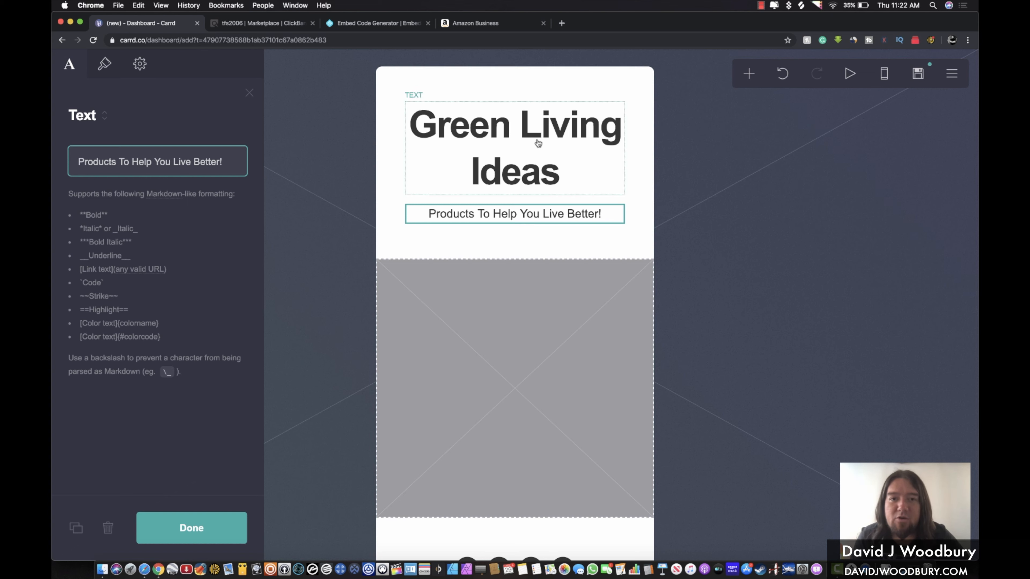
Set the Green Living Ideas heading font to Kaushan Script
{"action": "left_click", "coordinate": [499, 136]}
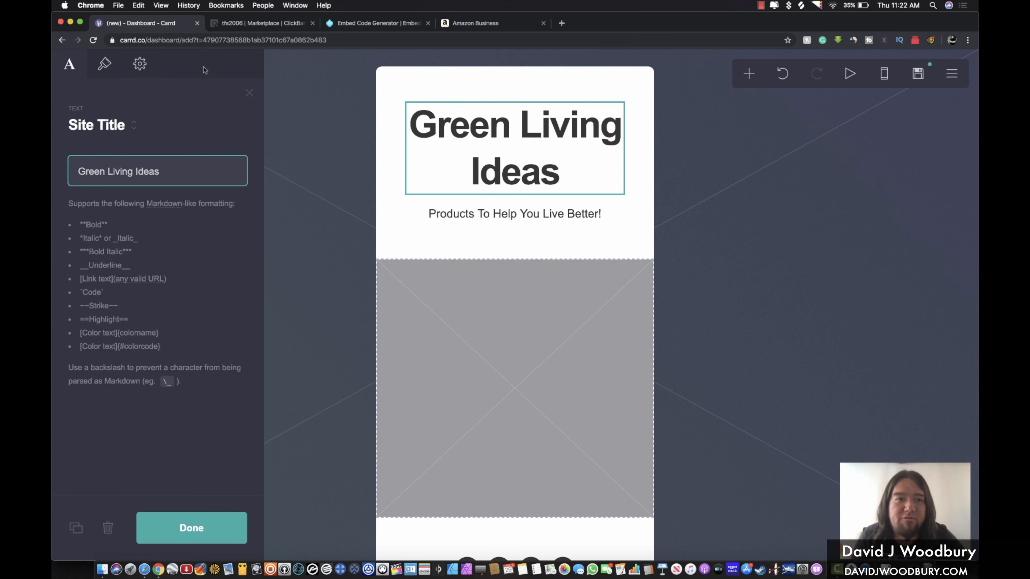
{"action": "left_click", "coordinate": [104, 64]}
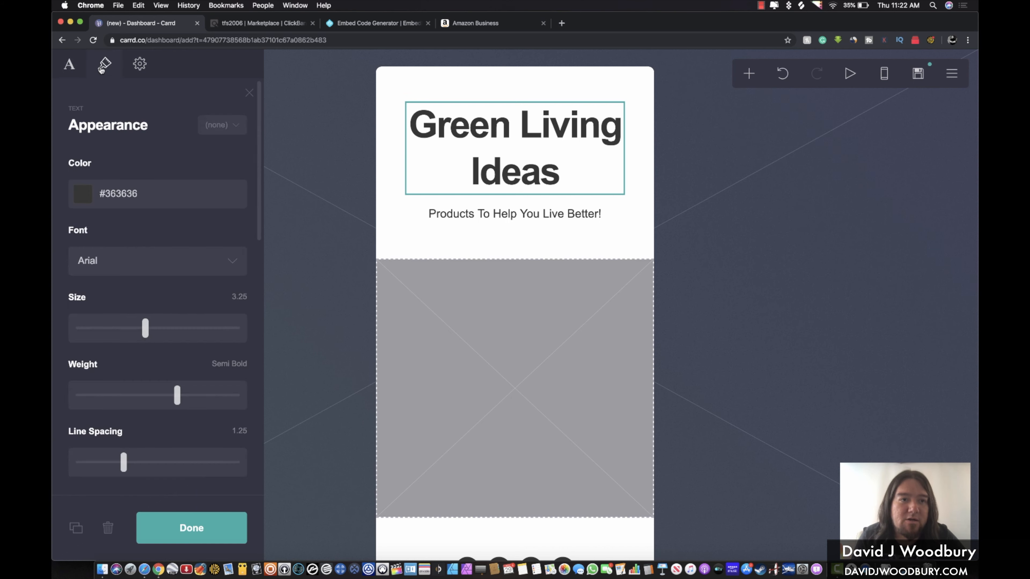
{"action": "left_click", "coordinate": [97, 261]}
{"action": "scroll", "coordinate": [97, 261], "scroll_direction": "down", "scroll_amount": 10}
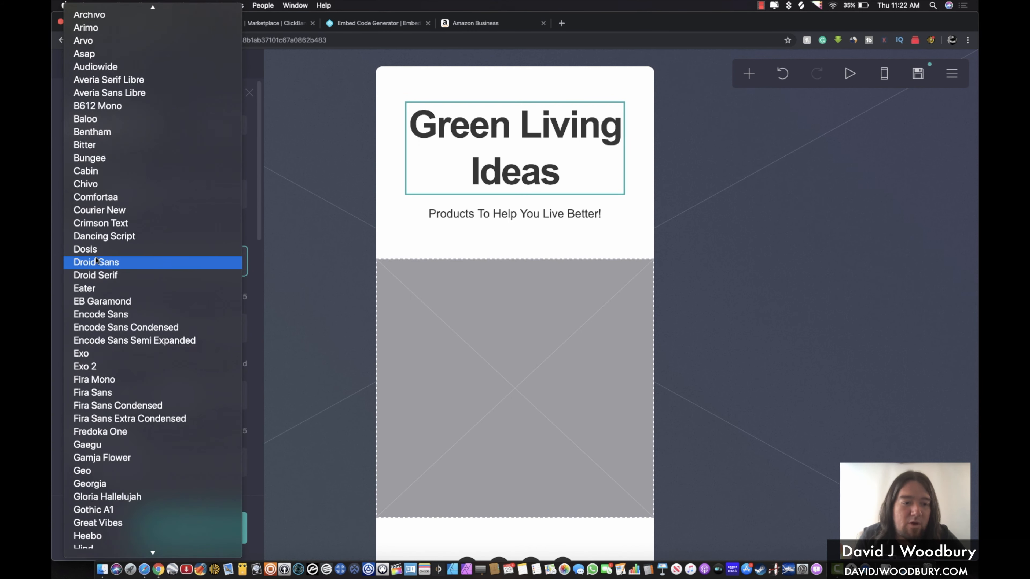
{"action": "scroll", "coordinate": [98, 261], "scroll_direction": "down", "scroll_amount": 5}
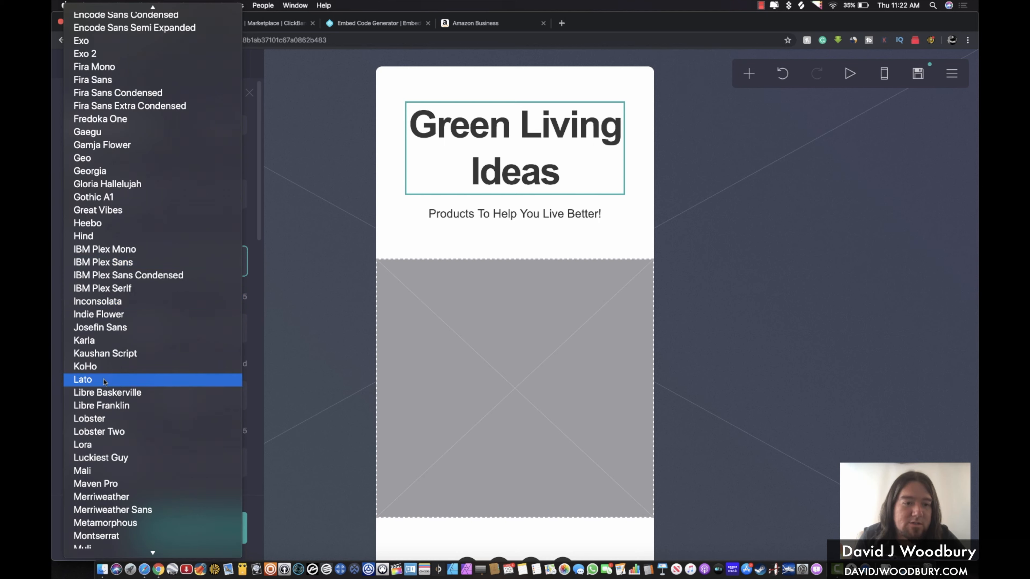
{"action": "left_click", "coordinate": [108, 355]}
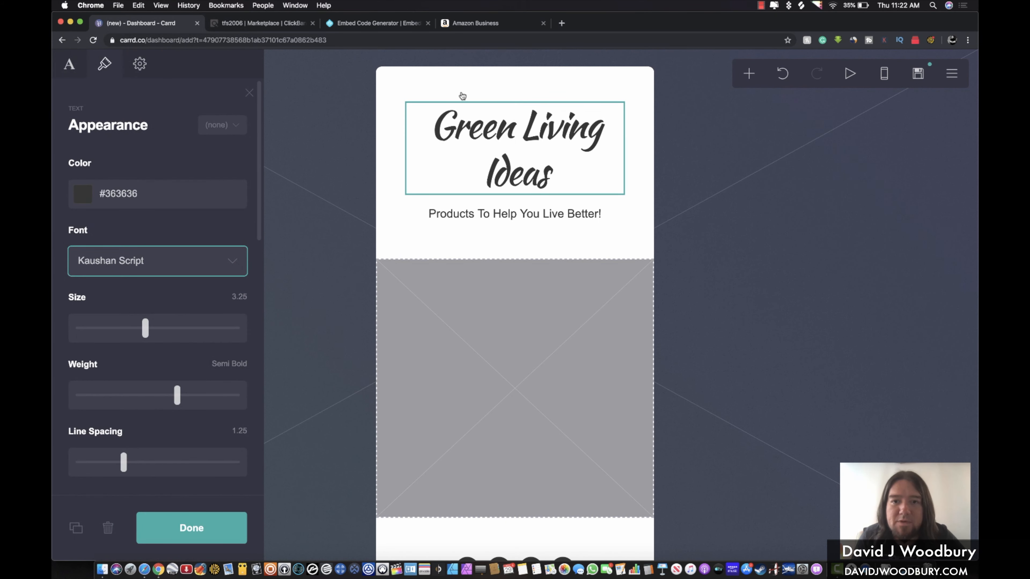
Shrink the subtitle text size to 0.75
{"action": "left_click", "coordinate": [530, 88]}
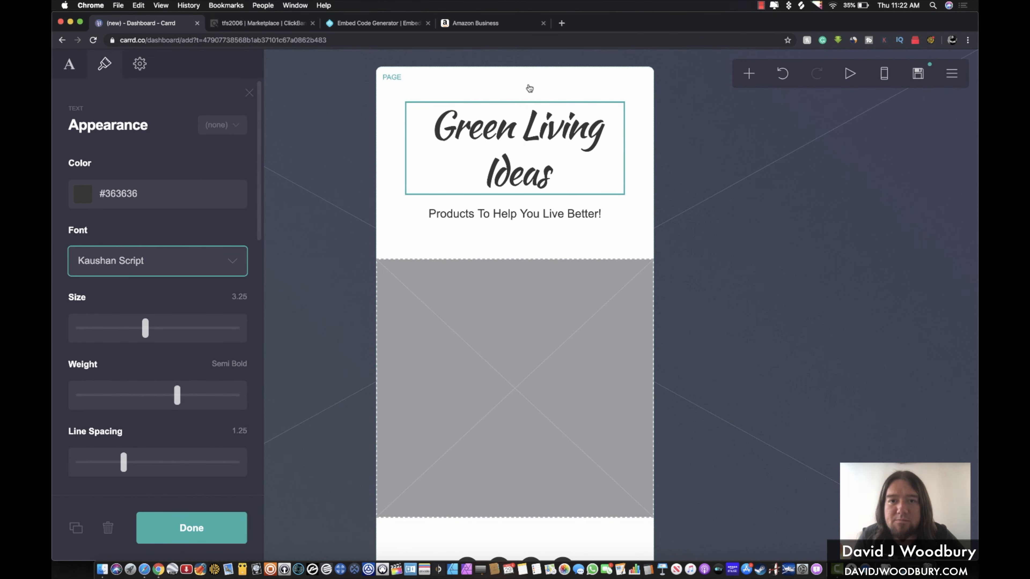
{"action": "left_click", "coordinate": [520, 136]}
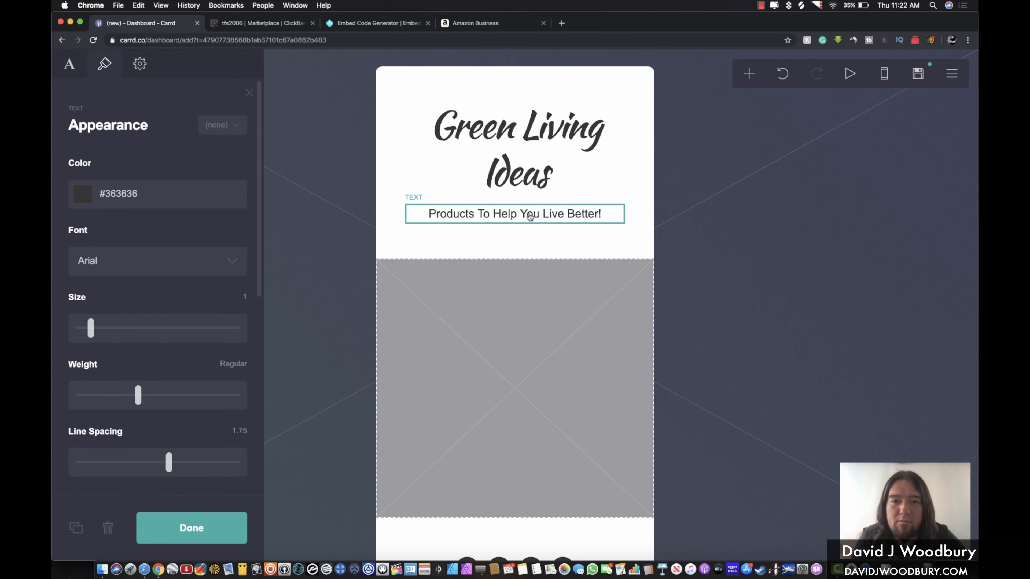
{"action": "left_click", "coordinate": [530, 215]}
{"action": "left_click", "coordinate": [491, 213]}
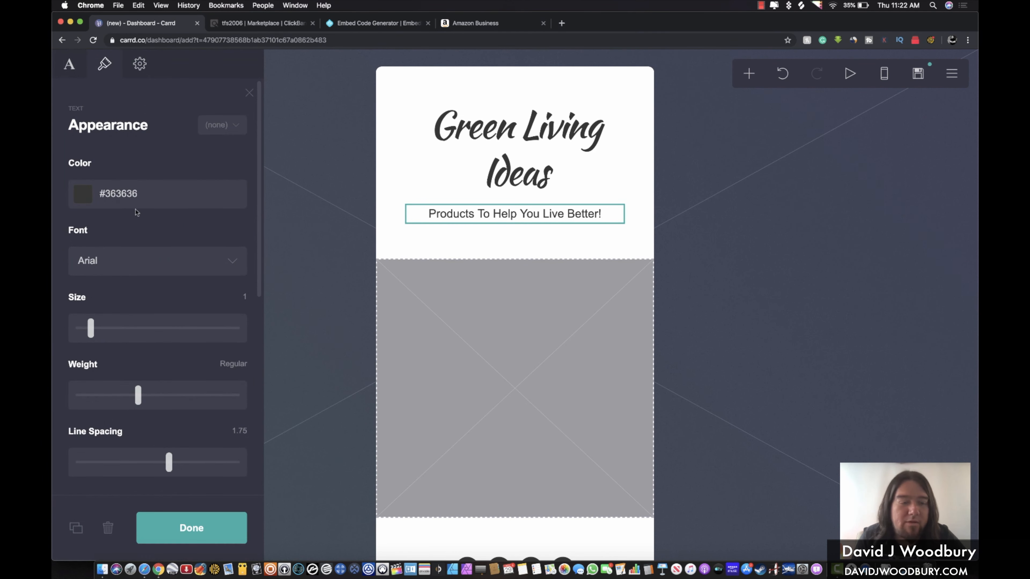
{"action": "mouse_move", "coordinate": [90, 328]}
{"action": "left_mouse_down"}
{"action": "mouse_move", "coordinate": [100, 329]}
{"action": "mouse_move", "coordinate": [85, 332]}
{"action": "left_mouse_up"}
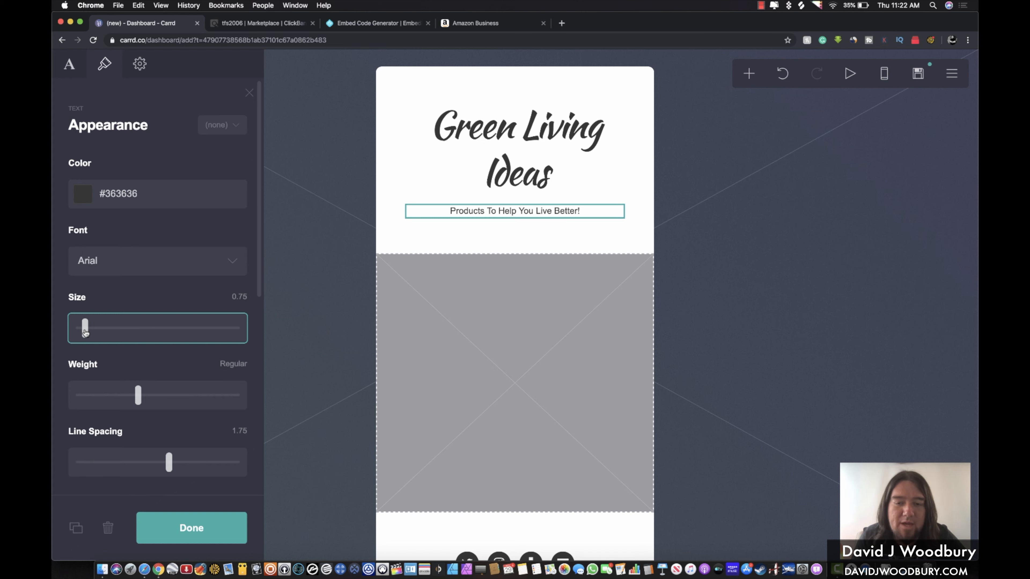
Reduce the heading size to 2.625 so it fits on one line
{"action": "left_click", "coordinate": [499, 147]}
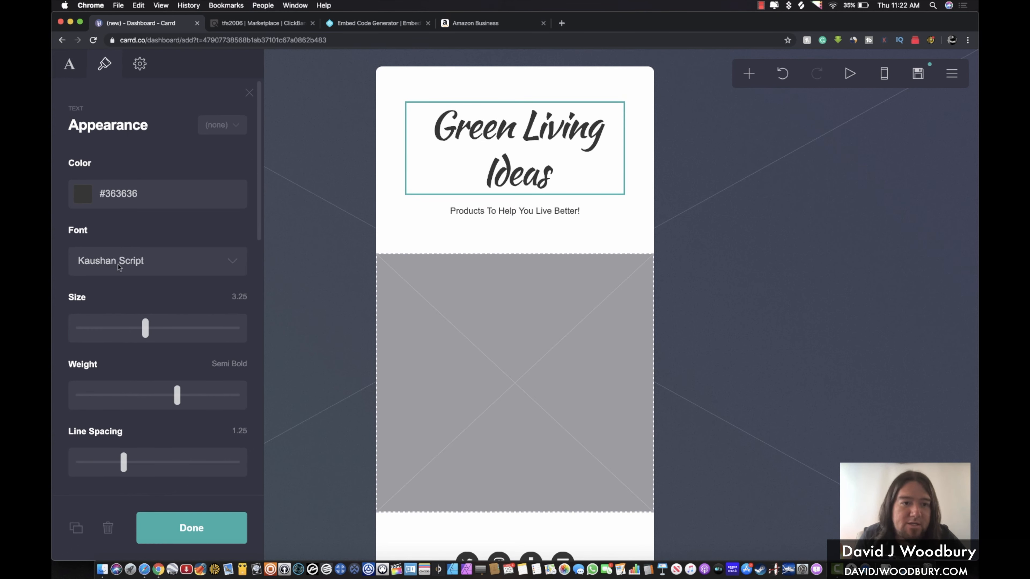
{"action": "mouse_move", "coordinate": [141, 327]}
{"action": "left_mouse_down"}
{"action": "mouse_move", "coordinate": [120, 330]}
{"action": "mouse_move", "coordinate": [130, 332]}
{"action": "left_mouse_up"}
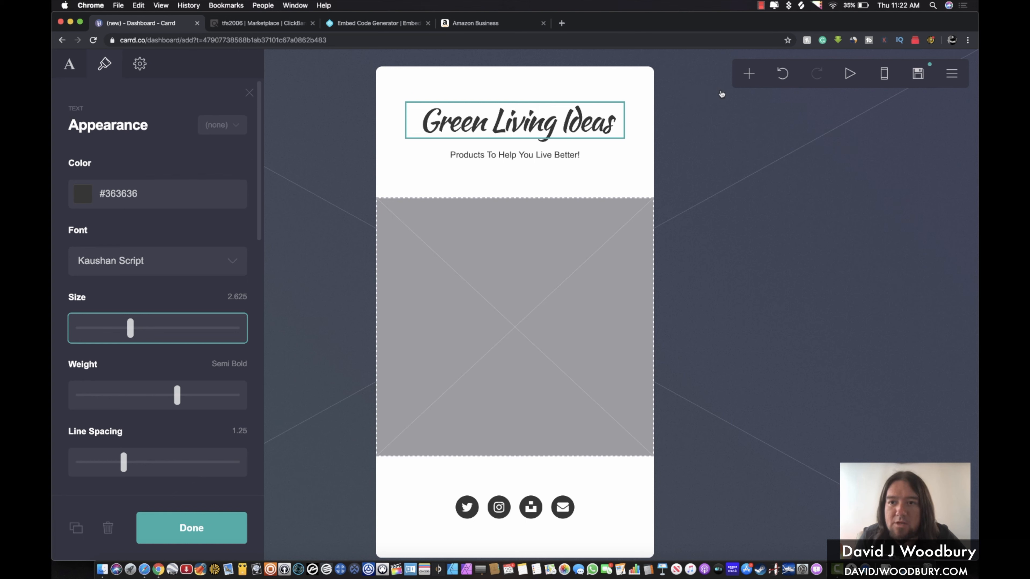
{"action": "left_click", "coordinate": [585, 157]}
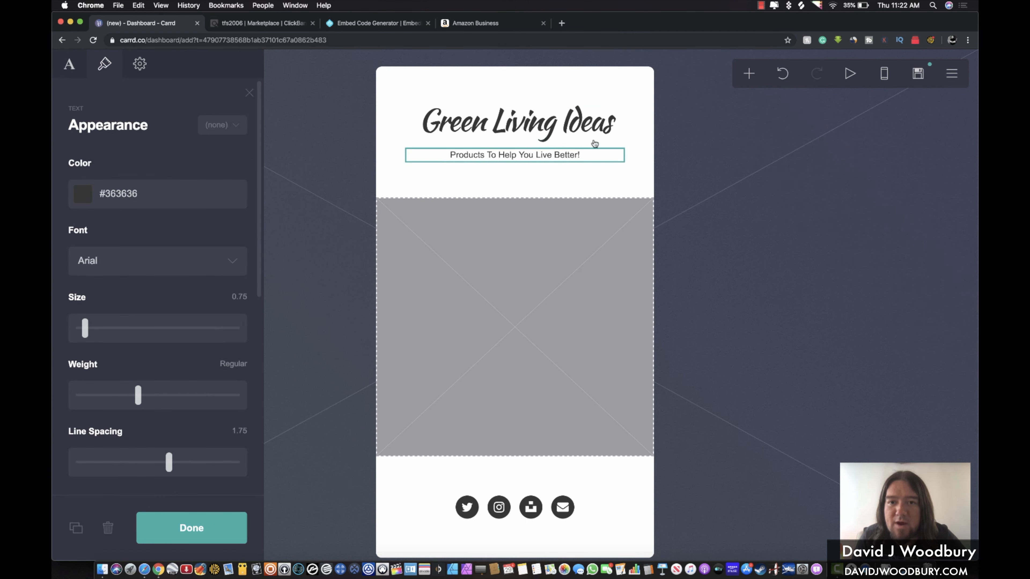
{"action": "left_click", "coordinate": [590, 124]}
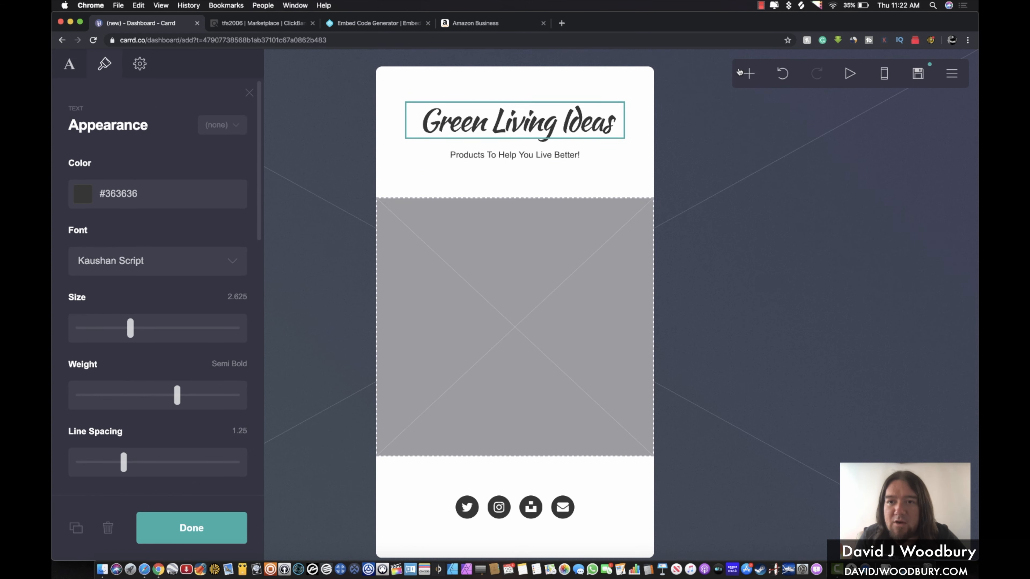
{"action": "left_click", "coordinate": [748, 74]}
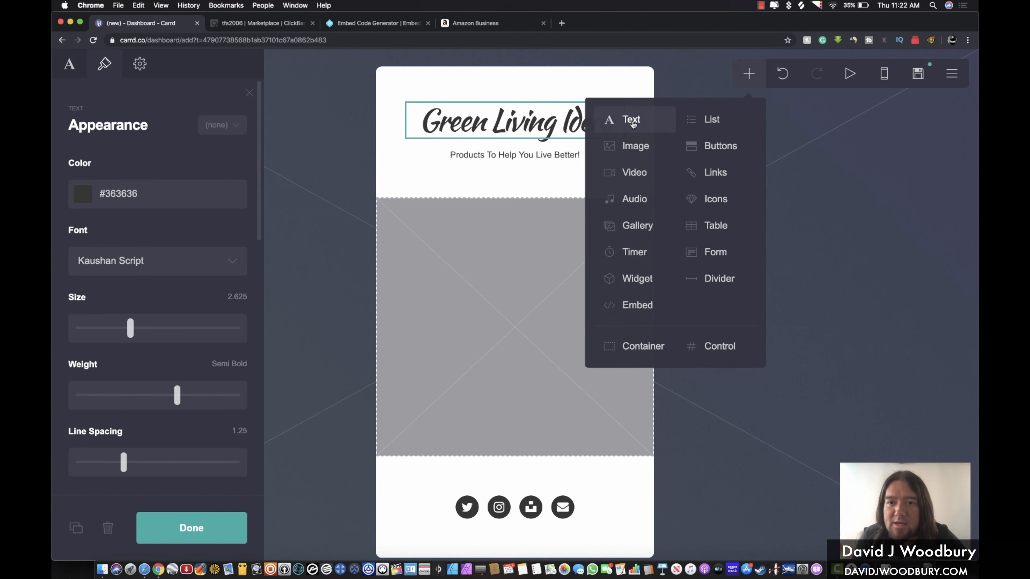
Add an image block above the heading and open Pexels in a new browser tab
{"action": "left_click", "coordinate": [628, 145]}
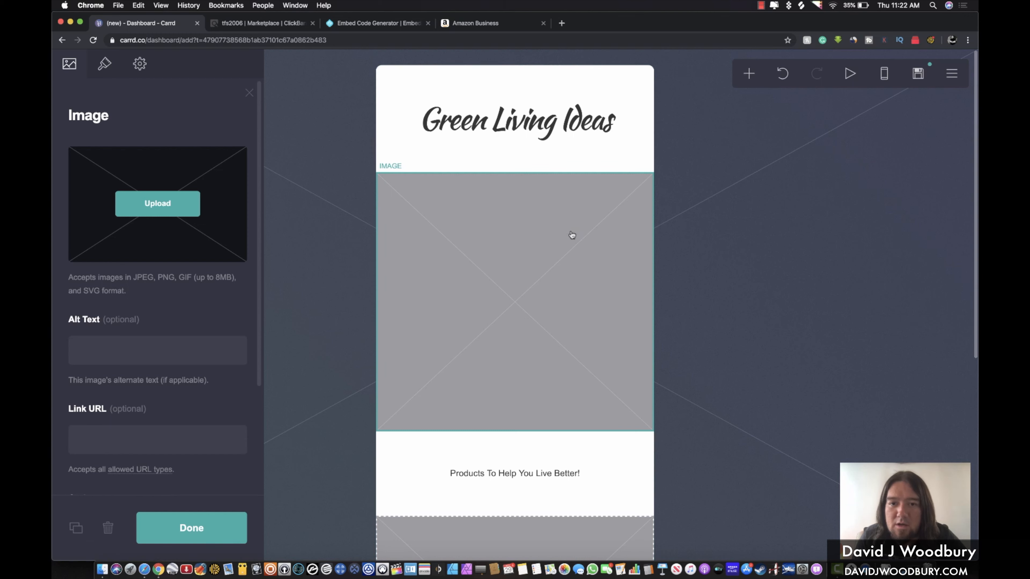
{"action": "left_click_drag", "start_coordinate": [568, 200], "coordinate": [555, 104]}
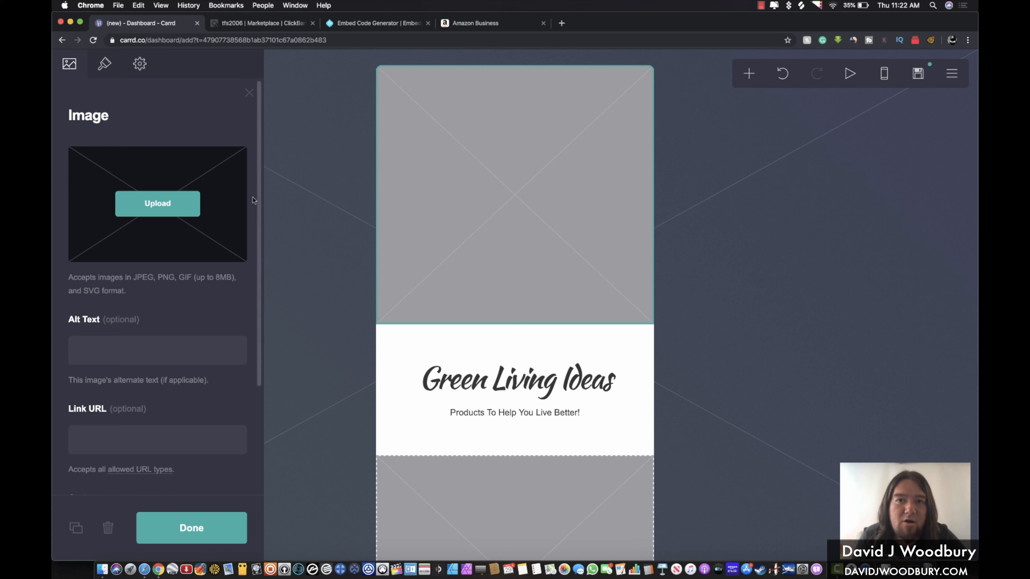
{"action": "left_click", "coordinate": [562, 24]}
{"action": "type", "text": "pex"}
{"action": "key", "text": "Return"}
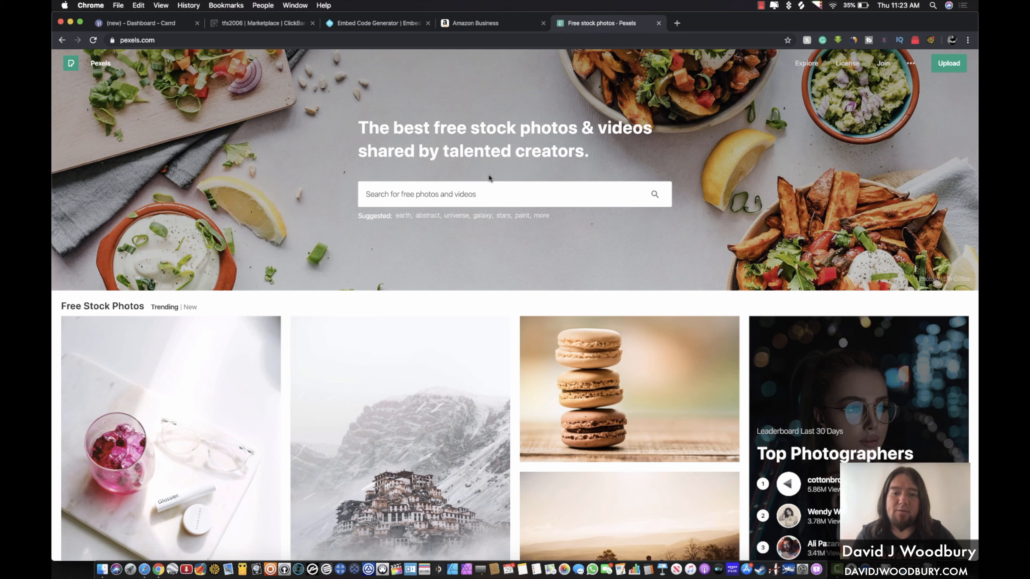
Search Pexels for 'tiny house' and download the wooden cottage-above-clouds photo
{"action": "type", "text": "tiny house"}
{"action": "key", "text": "Return"}
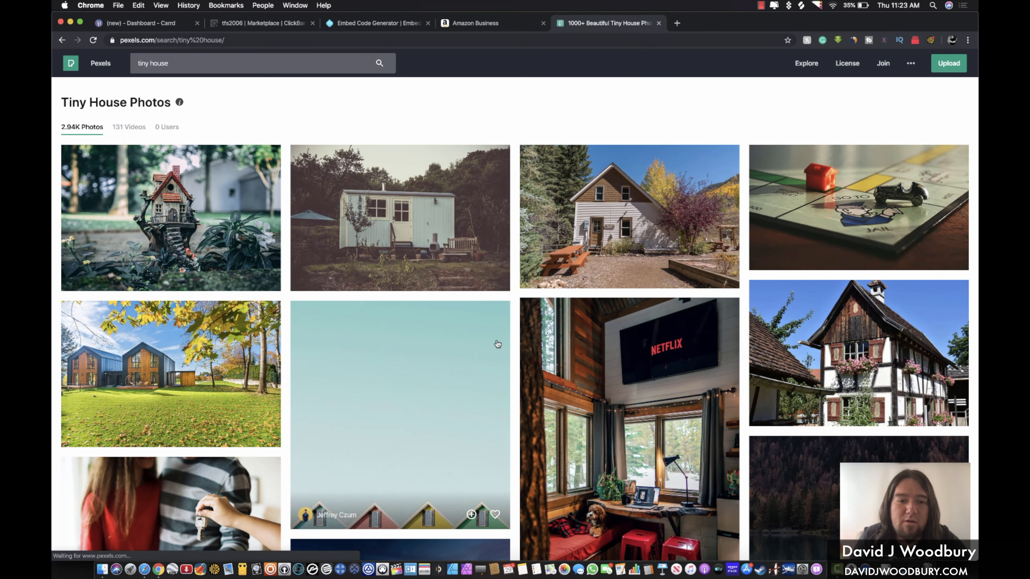
{"action": "scroll", "coordinate": [498, 344], "scroll_direction": "down", "scroll_amount": 9}
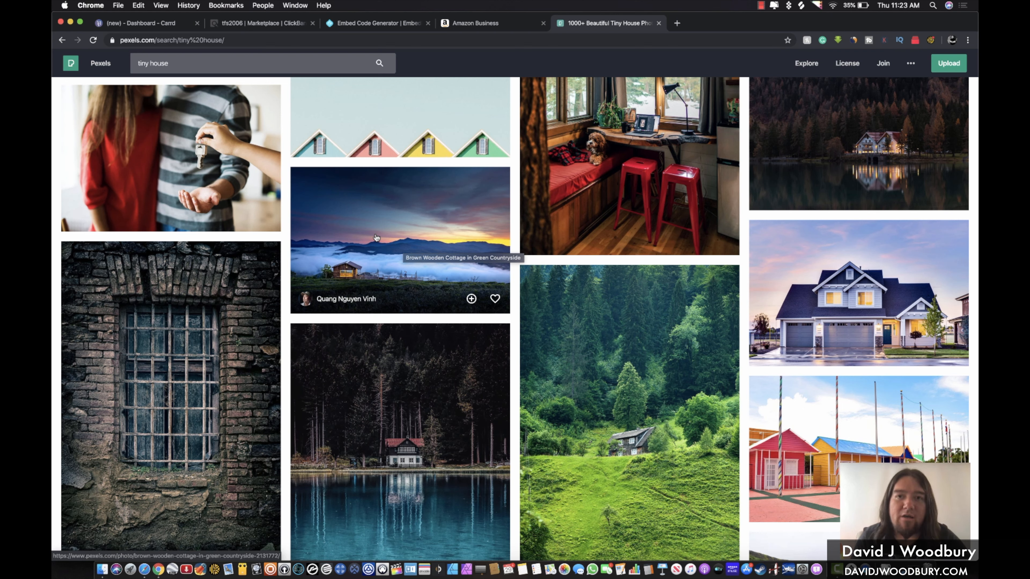
{"action": "left_click", "coordinate": [359, 233]}
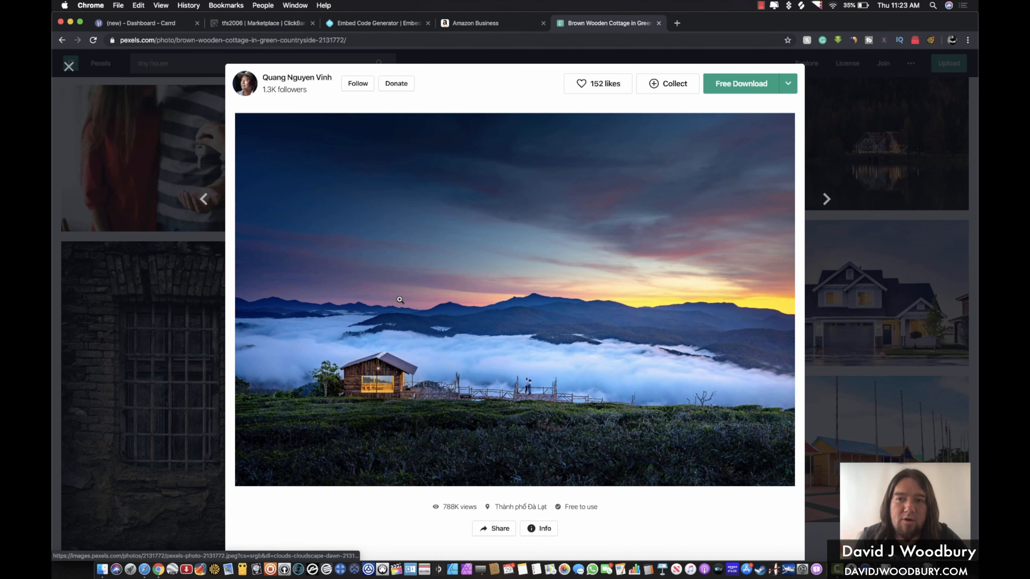
{"action": "left_click", "coordinate": [750, 86]}
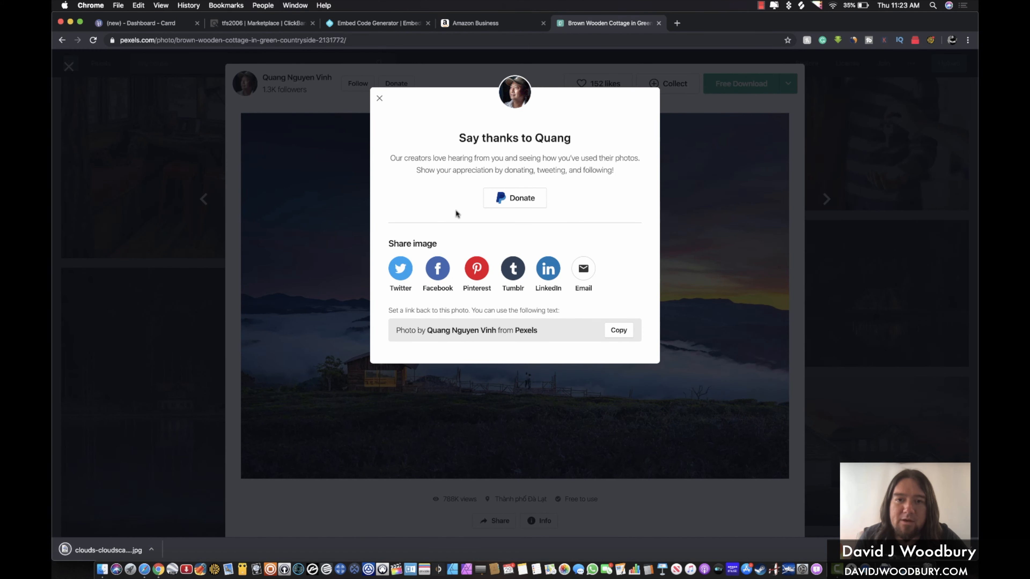
{"action": "left_click_drag", "start_coordinate": [392, 157], "coordinate": [612, 175]}
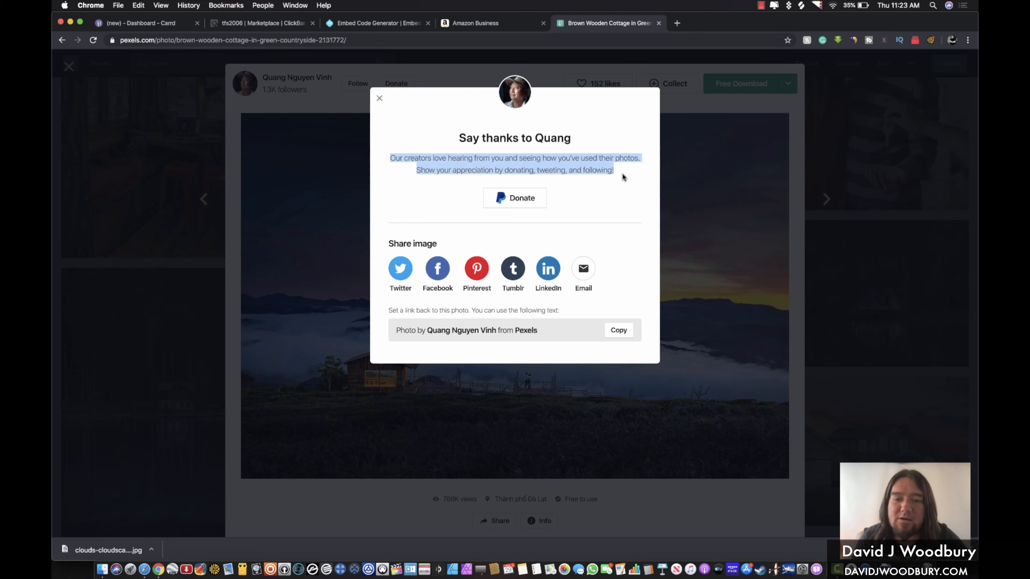
{"action": "left_click", "coordinate": [520, 158]}
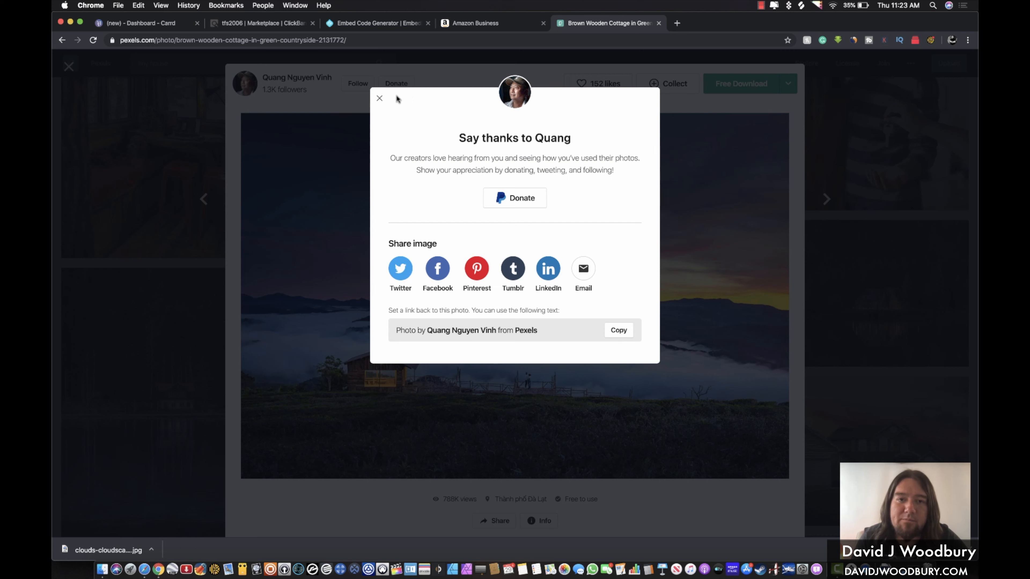
{"action": "left_click", "coordinate": [380, 99]}
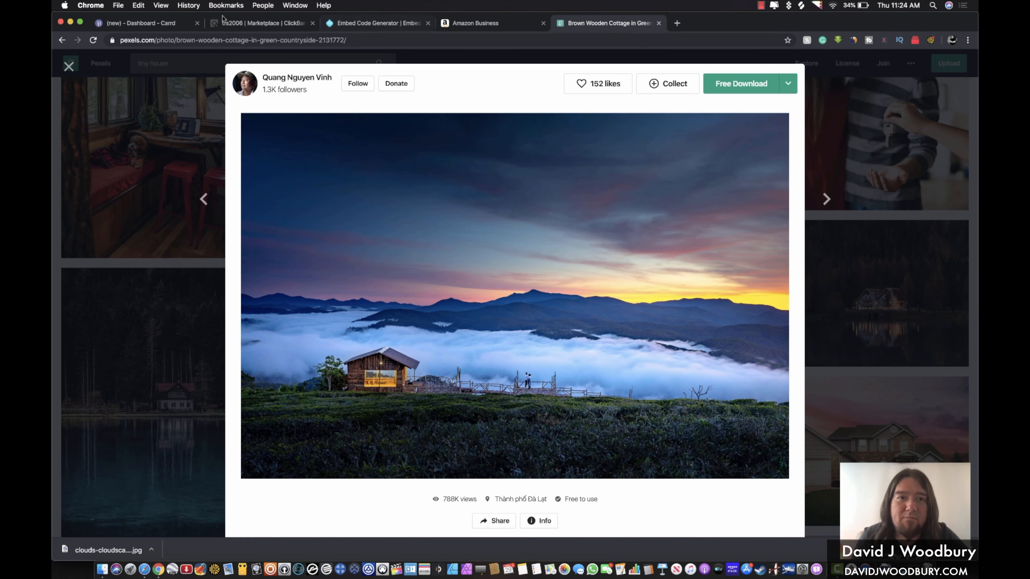
{"action": "left_click", "coordinate": [166, 25]}
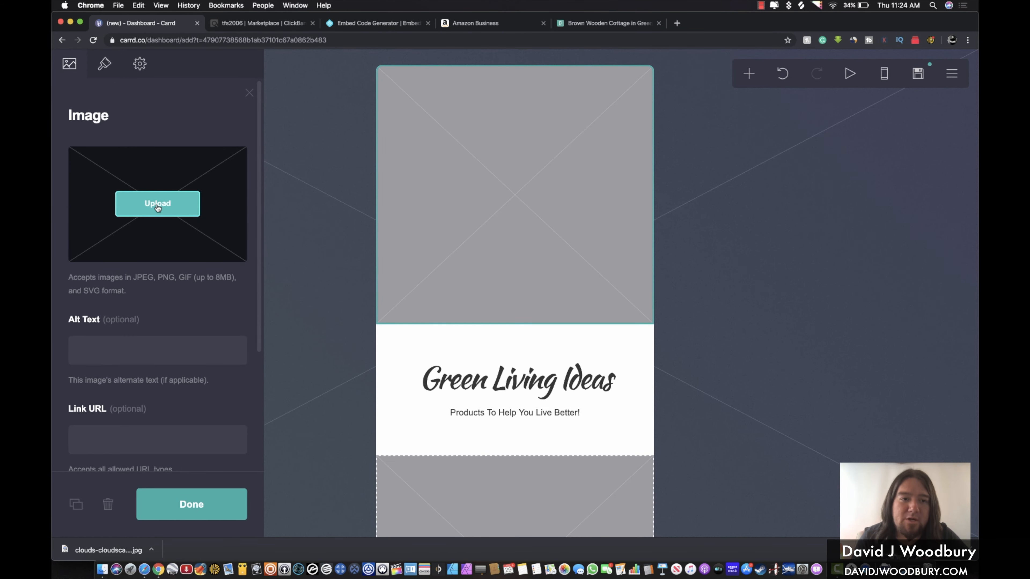
Upload the downloaded cottage photo into the image block, cropped to a wide landscape frame
{"action": "left_click", "coordinate": [887, 569]}
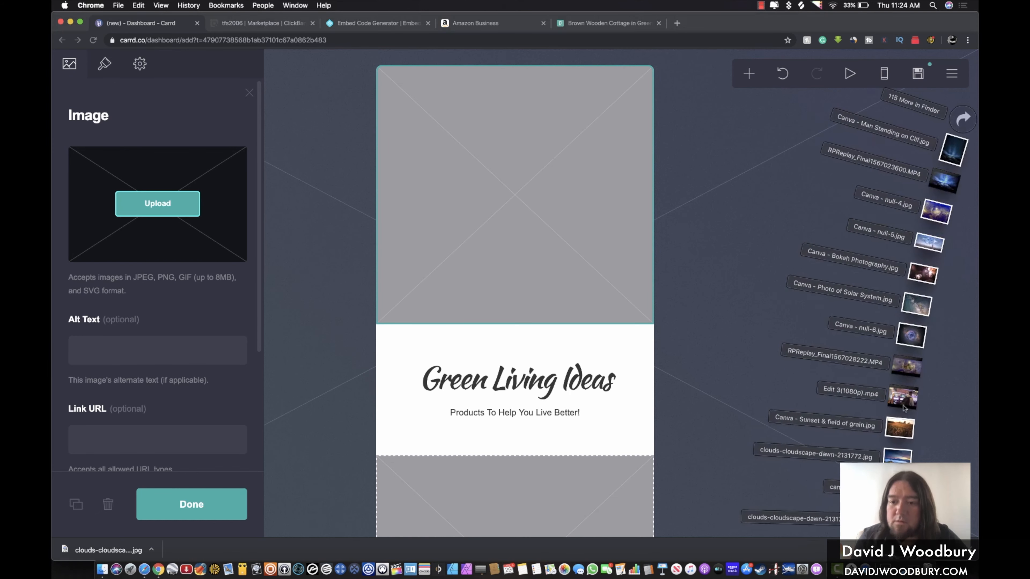
{"action": "left_click_drag", "start_coordinate": [897, 455], "coordinate": [170, 205]}
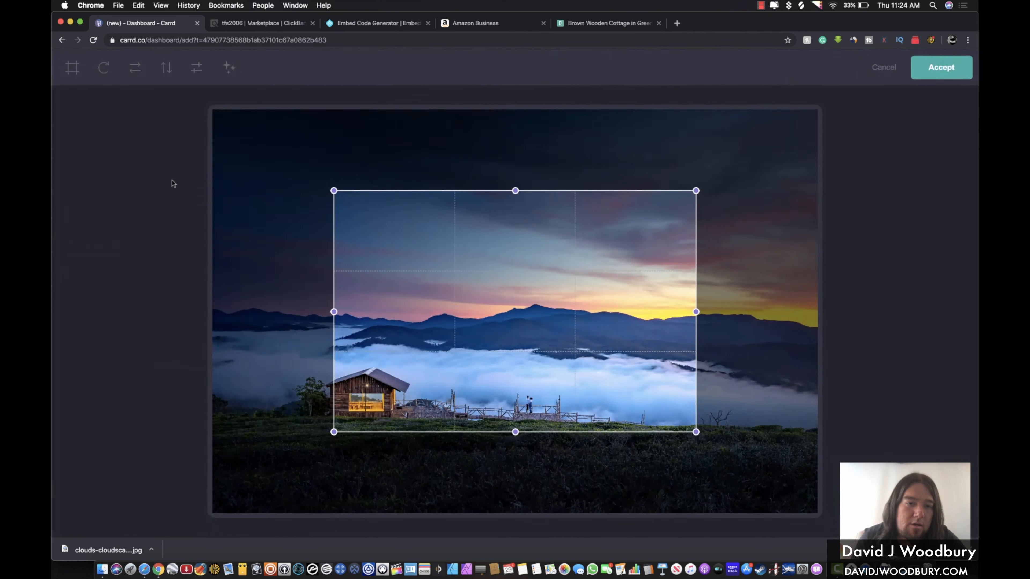
{"action": "left_click_drag", "start_coordinate": [334, 191], "coordinate": [207, 187]}
{"action": "left_click_drag", "start_coordinate": [696, 432], "coordinate": [825, 467]}
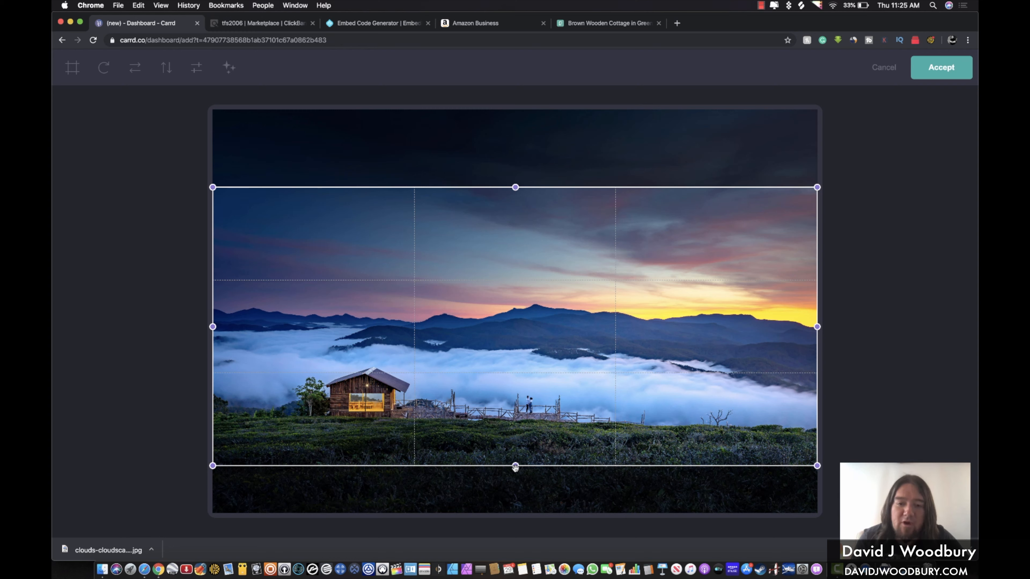
{"action": "mouse_move", "coordinate": [516, 466]}
{"action": "left_mouse_down"}
{"action": "mouse_move", "coordinate": [516, 479]}
{"action": "mouse_move", "coordinate": [518, 451]}
{"action": "left_mouse_up"}
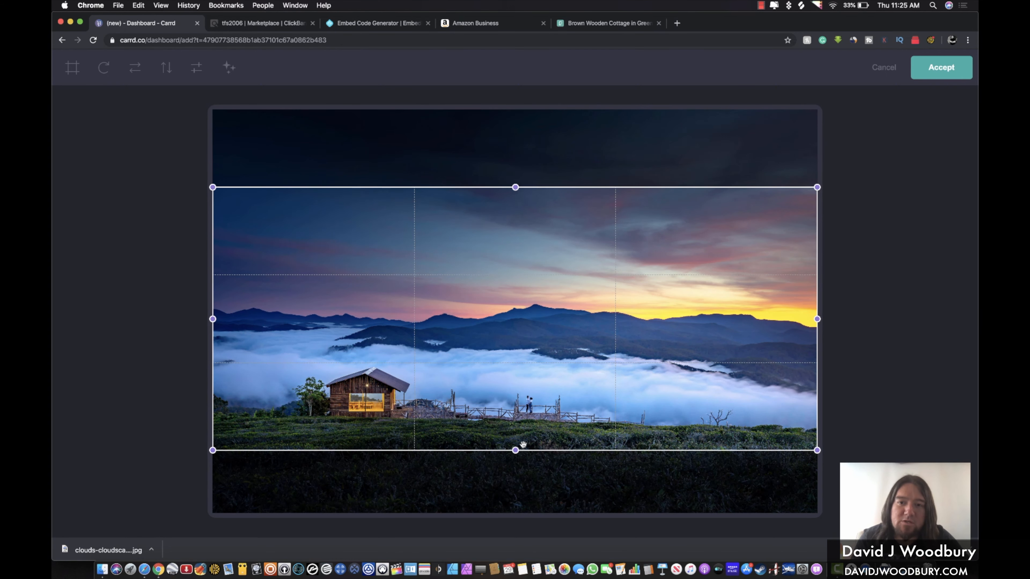
{"action": "left_click_drag", "start_coordinate": [515, 190], "coordinate": [515, 213]}
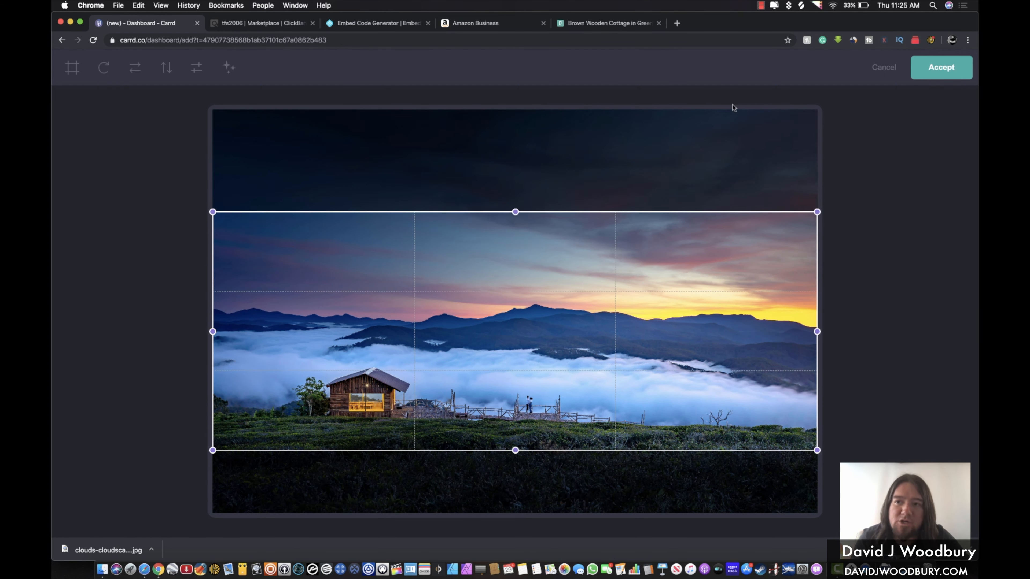
{"action": "left_click", "coordinate": [942, 68]}
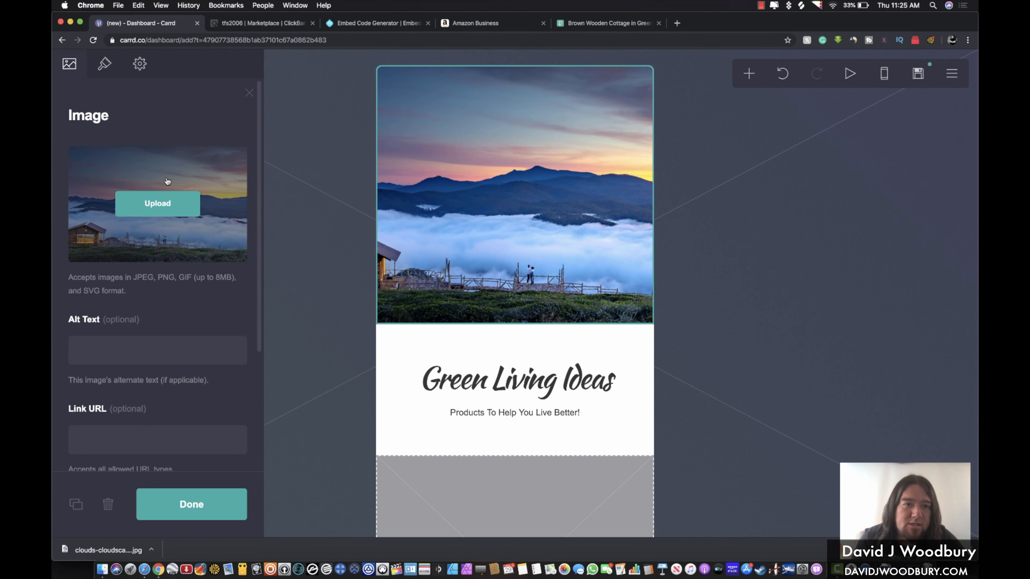
Reduce the image's width and height to make a small banner
{"action": "left_click", "coordinate": [101, 69]}
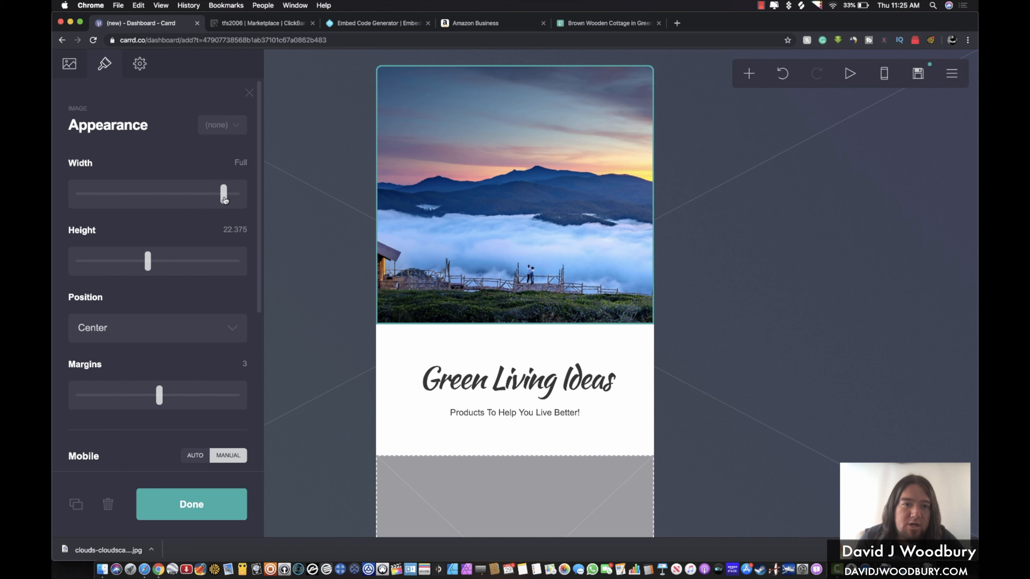
{"action": "left_click_drag", "start_coordinate": [225, 198], "coordinate": [175, 196]}
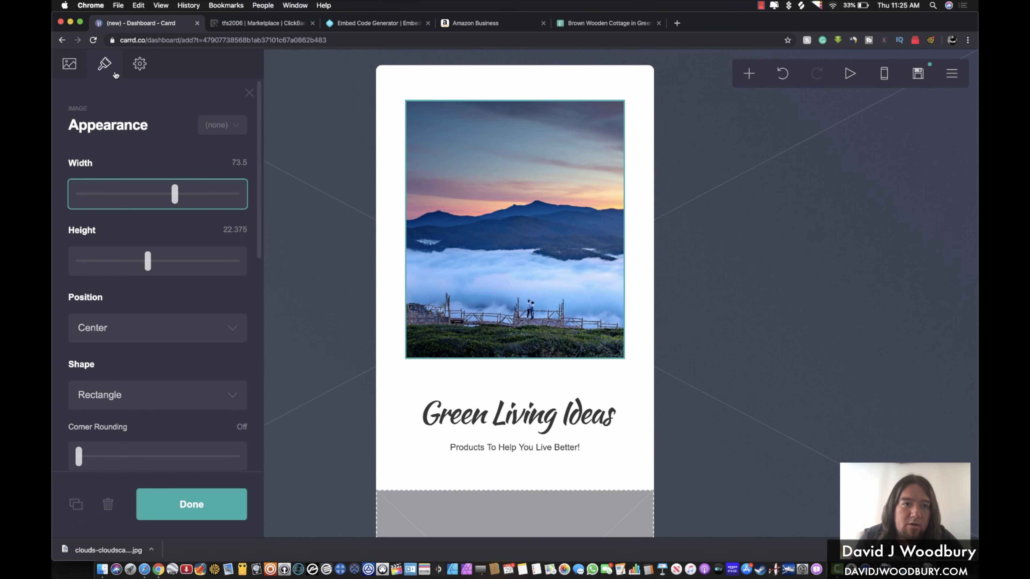
{"action": "left_click_drag", "start_coordinate": [175, 195], "coordinate": [144, 198]}
{"action": "left_click_drag", "start_coordinate": [146, 262], "coordinate": [103, 263]}
{"action": "left_click_drag", "start_coordinate": [145, 199], "coordinate": [122, 203]}
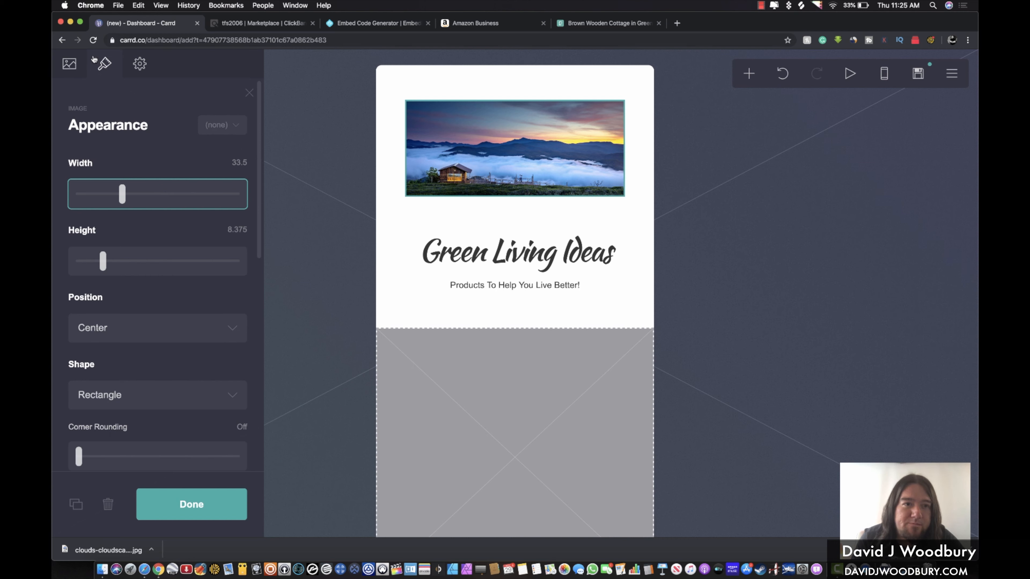
Round the image corners to 0.875 and bring up the page background settings
{"action": "scroll", "coordinate": [123, 239], "scroll_direction": "down", "scroll_amount": 5}
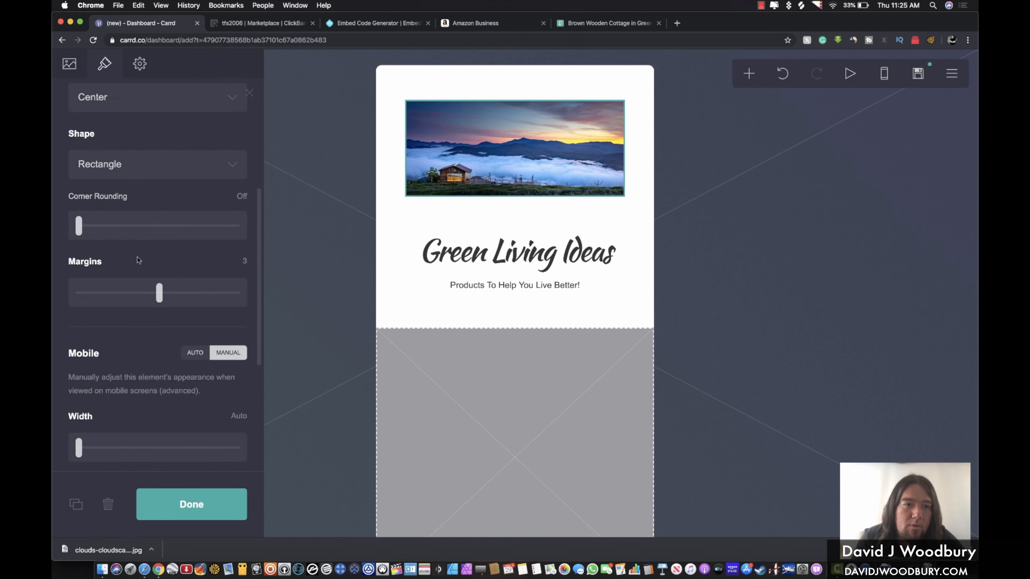
{"action": "left_click_drag", "start_coordinate": [79, 231], "coordinate": [125, 245]}
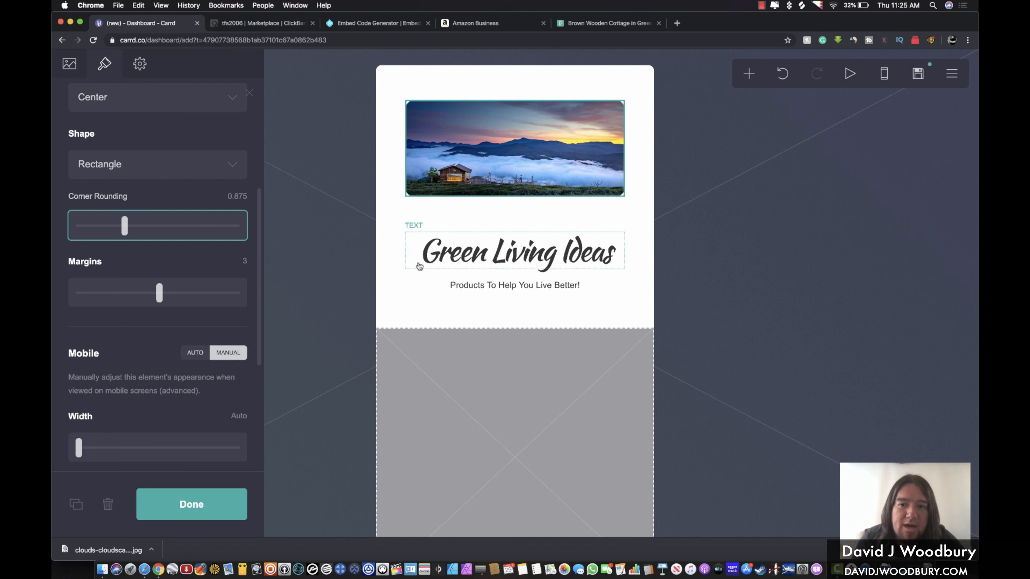
{"action": "left_click", "coordinate": [669, 242]}
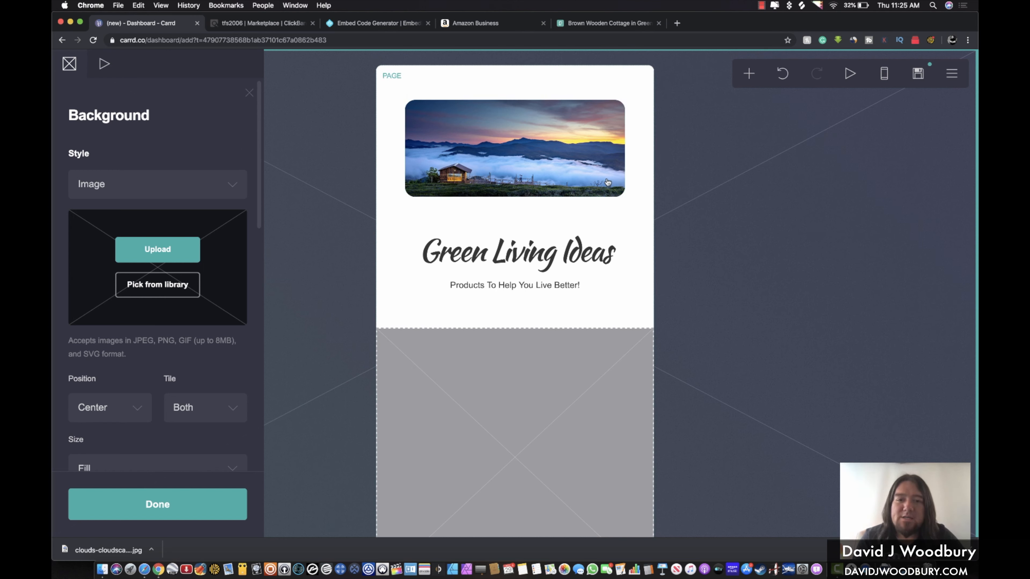
Upload the wheat-field photo as the page background, cropped to the full image
{"action": "left_click", "coordinate": [336, 171]}
{"action": "left_click", "coordinate": [329, 165]}
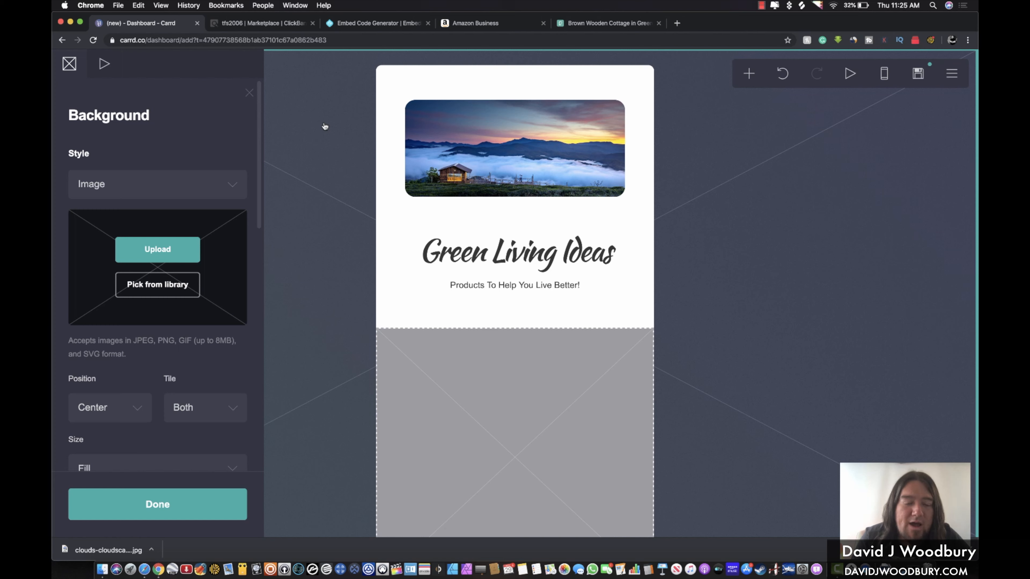
{"action": "left_click", "coordinate": [136, 252]}
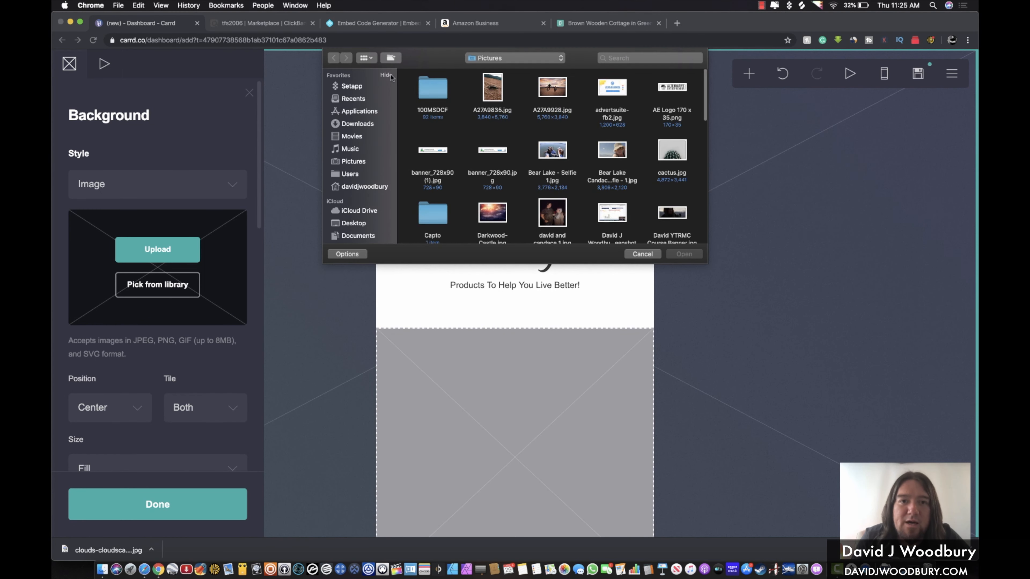
{"action": "left_click", "coordinate": [353, 124]}
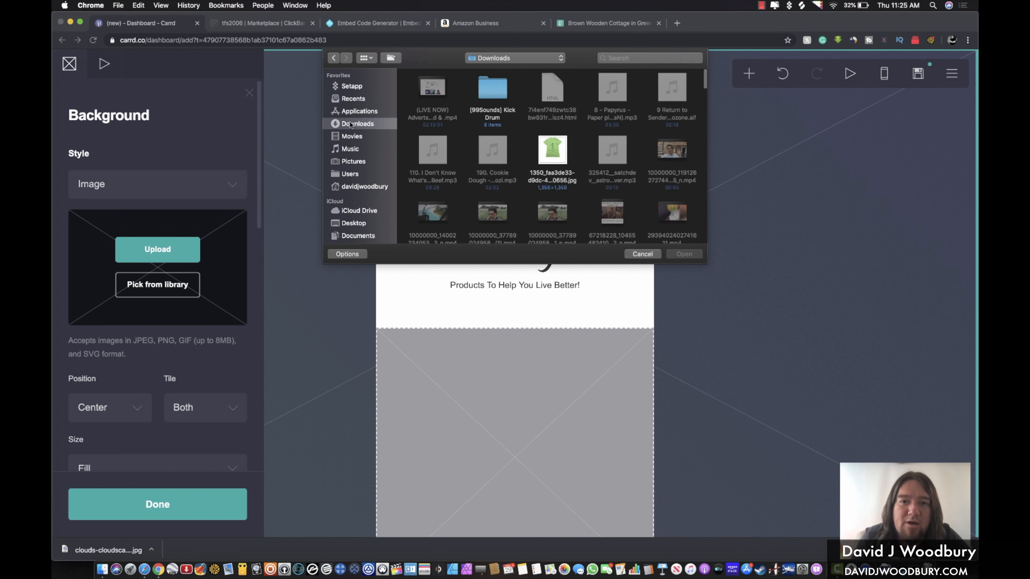
{"action": "left_click", "coordinate": [349, 161]}
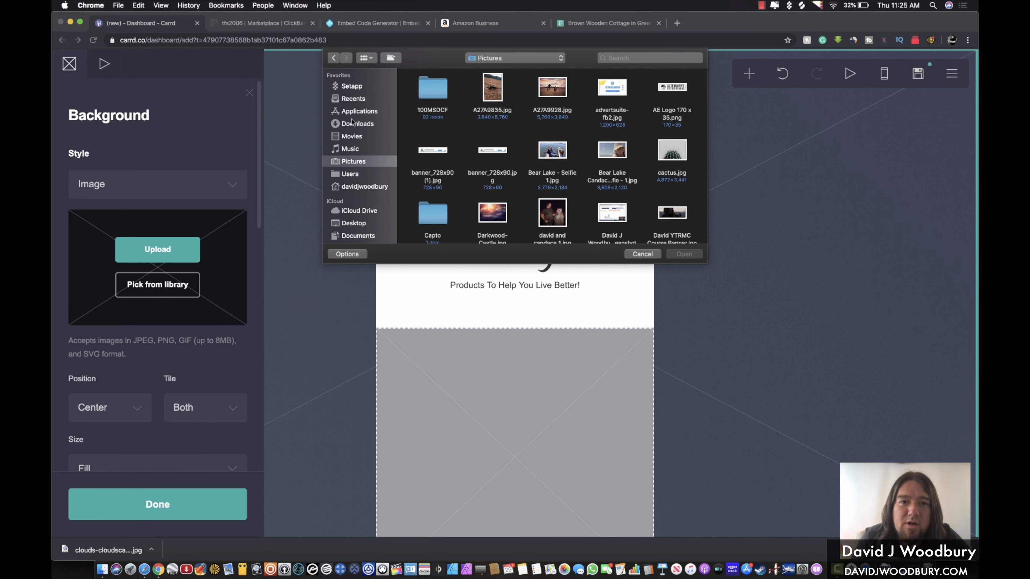
{"action": "left_click", "coordinate": [352, 99]}
{"action": "double_click", "coordinate": [429, 110]}
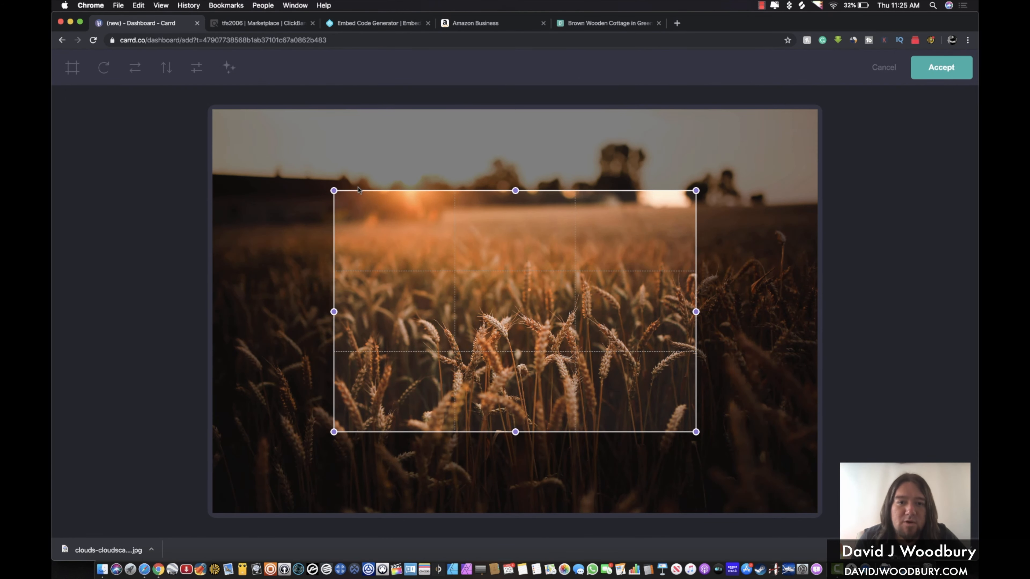
{"action": "left_click_drag", "start_coordinate": [334, 191], "coordinate": [187, 118]}
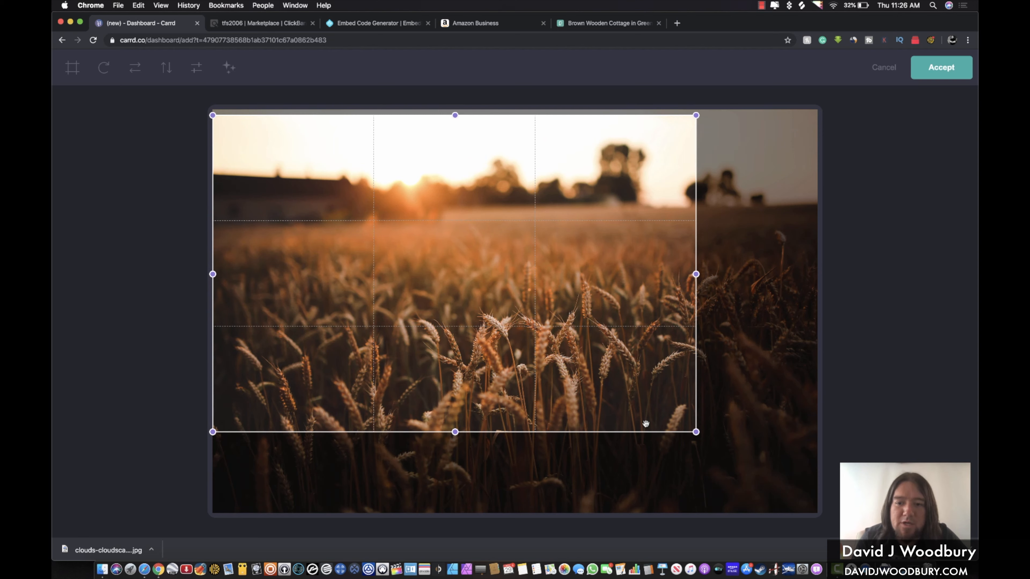
{"action": "left_click_drag", "start_coordinate": [696, 432], "coordinate": [818, 507]}
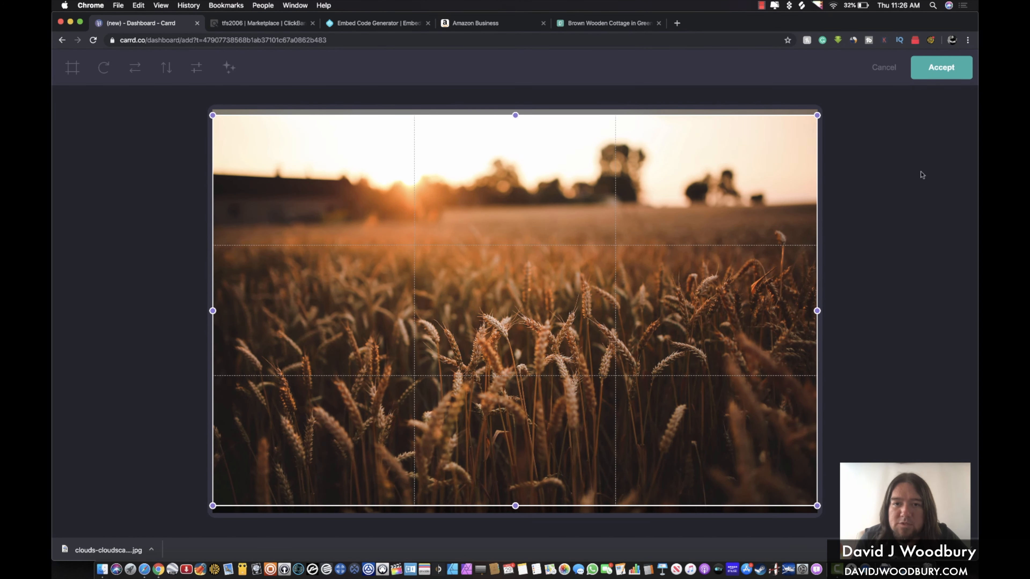
{"action": "left_click", "coordinate": [961, 72]}
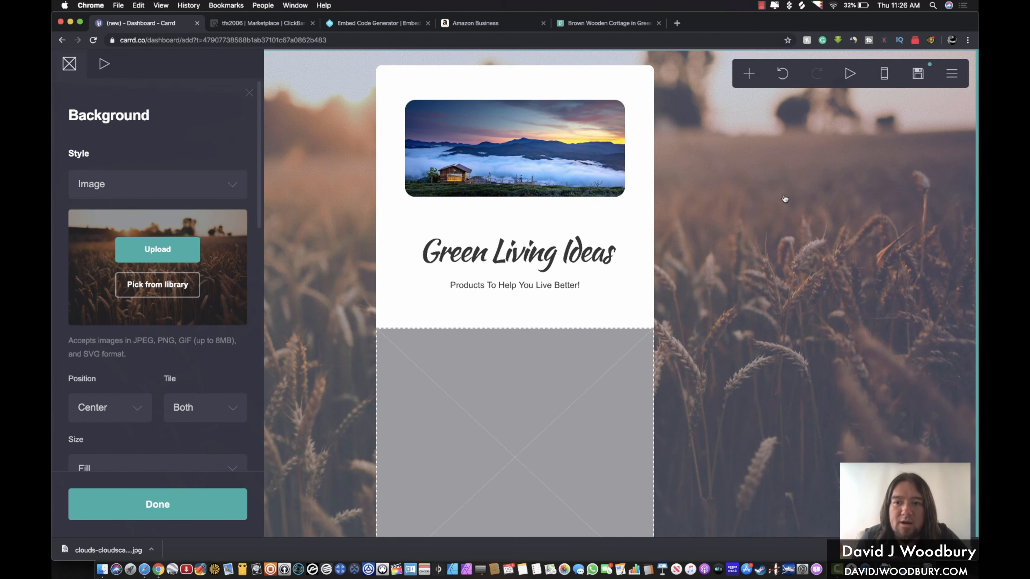
{"action": "left_click", "coordinate": [773, 208]}
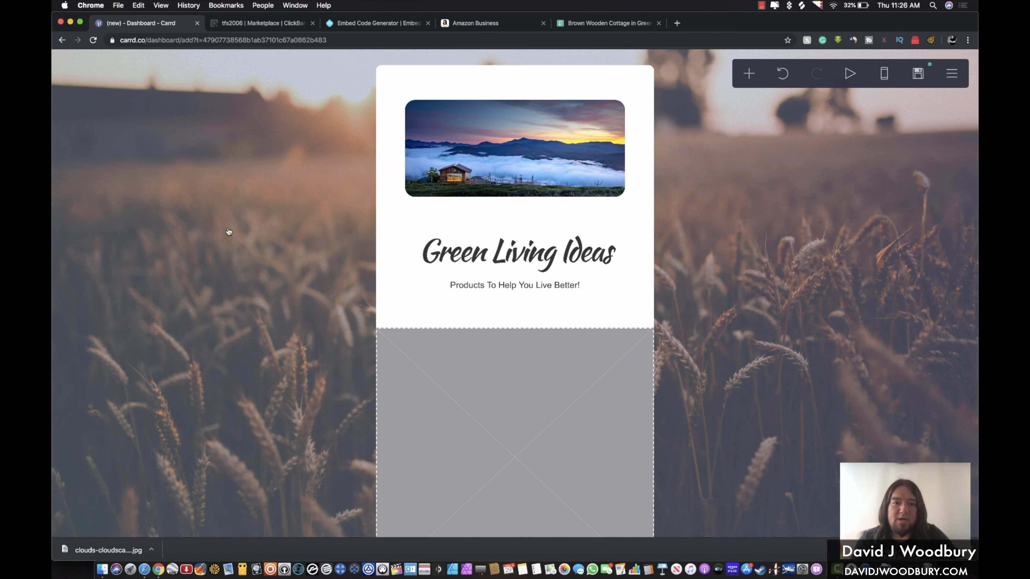
Keep the background position at Center and its size at Fill after trying Fit
{"action": "scroll", "coordinate": [280, 262], "scroll_direction": "up", "scroll_amount": 1}
{"action": "scroll", "coordinate": [280, 261], "scroll_direction": "down", "scroll_amount": 5}
{"action": "scroll", "coordinate": [279, 261], "scroll_direction": "up", "scroll_amount": 5}
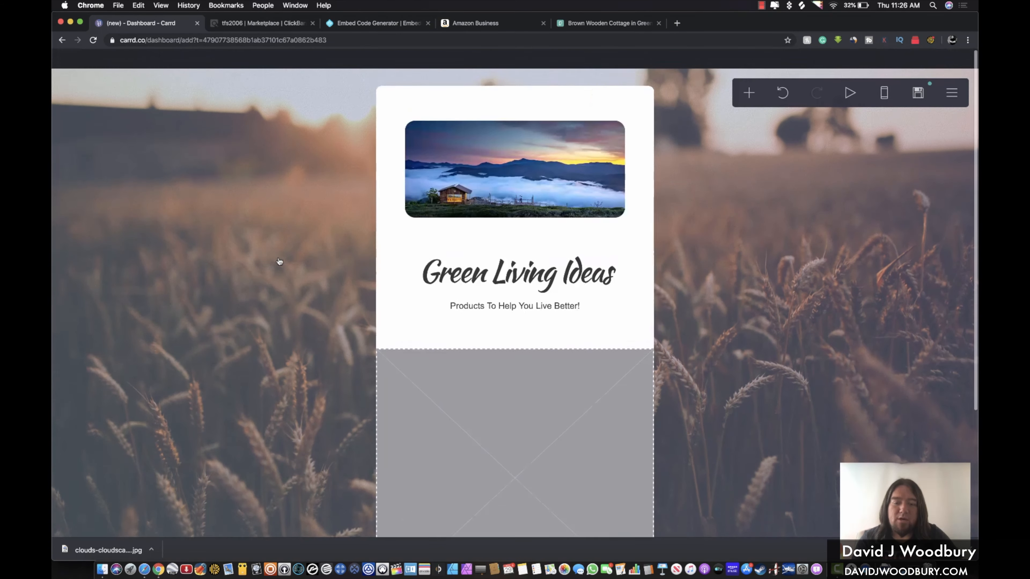
{"action": "left_click", "coordinate": [247, 195]}
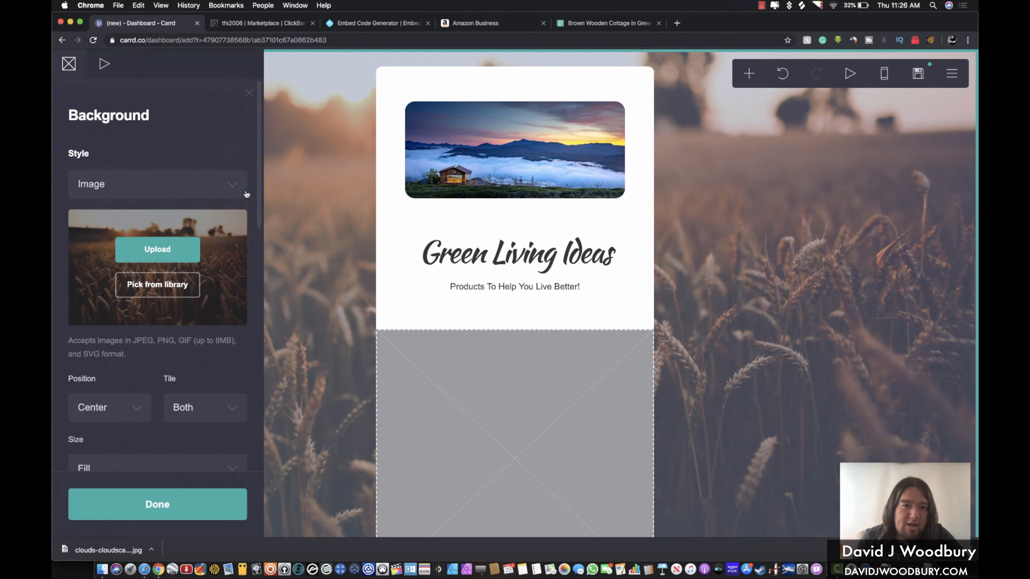
{"action": "left_click", "coordinate": [133, 413]}
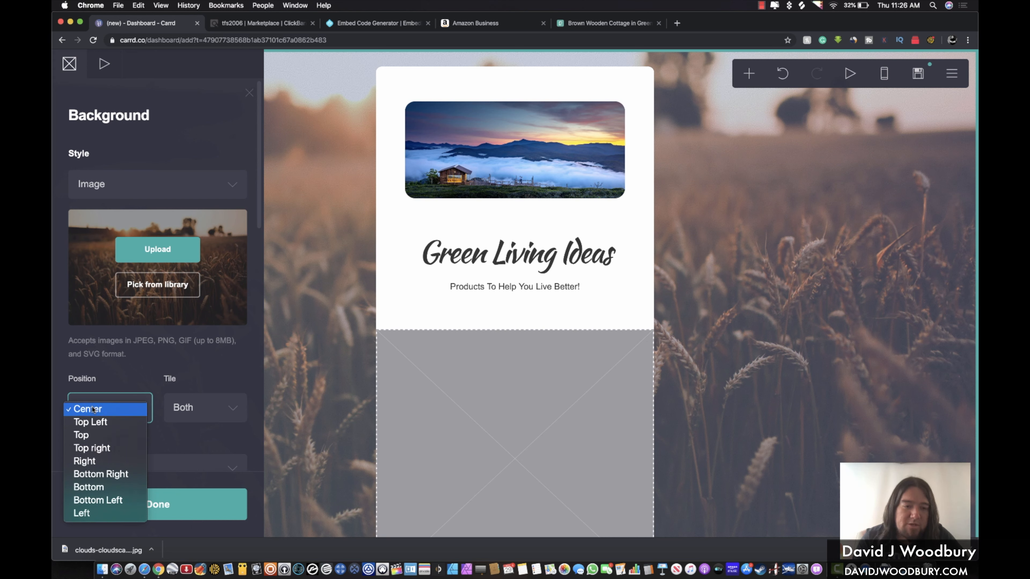
{"action": "left_click", "coordinate": [201, 378]}
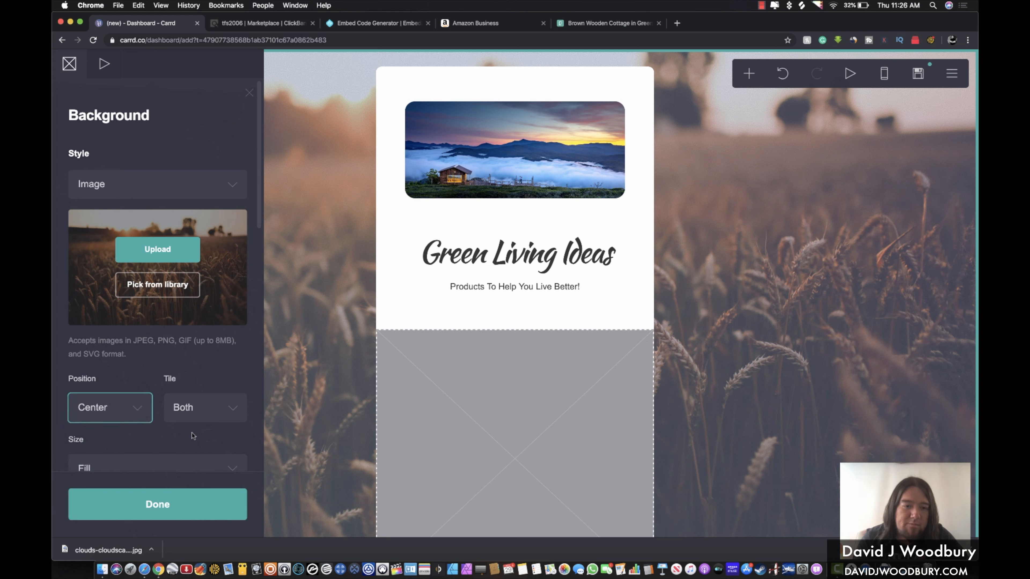
{"action": "scroll", "coordinate": [192, 438], "scroll_direction": "down", "scroll_amount": 5}
{"action": "left_click", "coordinate": [180, 310]}
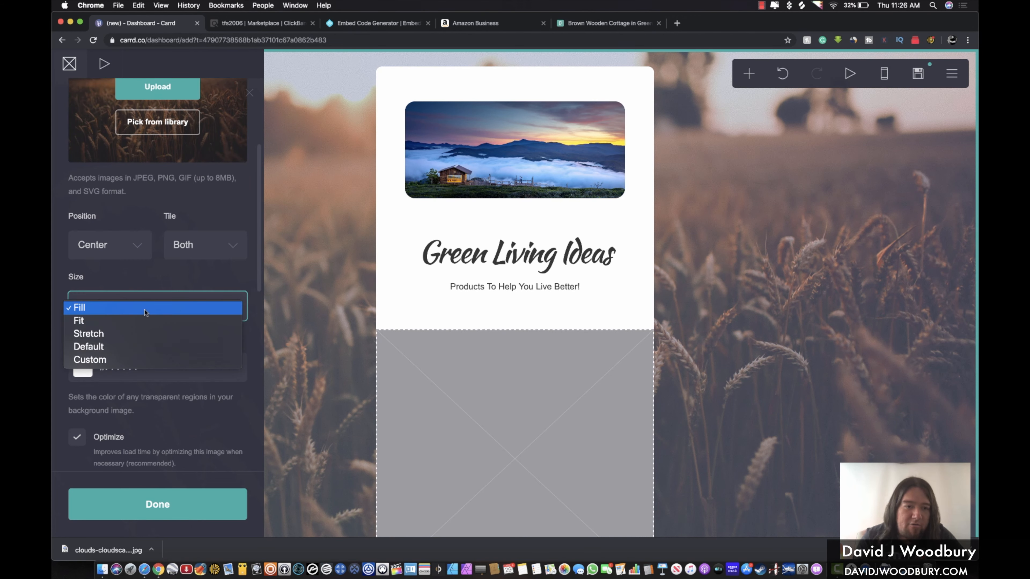
{"action": "left_click", "coordinate": [180, 320]}
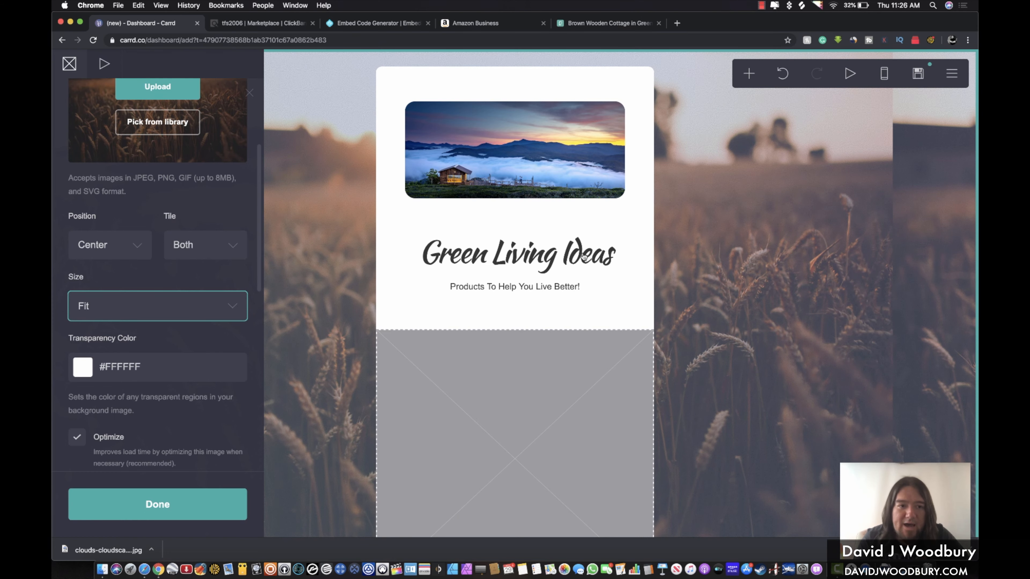
{"action": "left_click", "coordinate": [212, 311]}
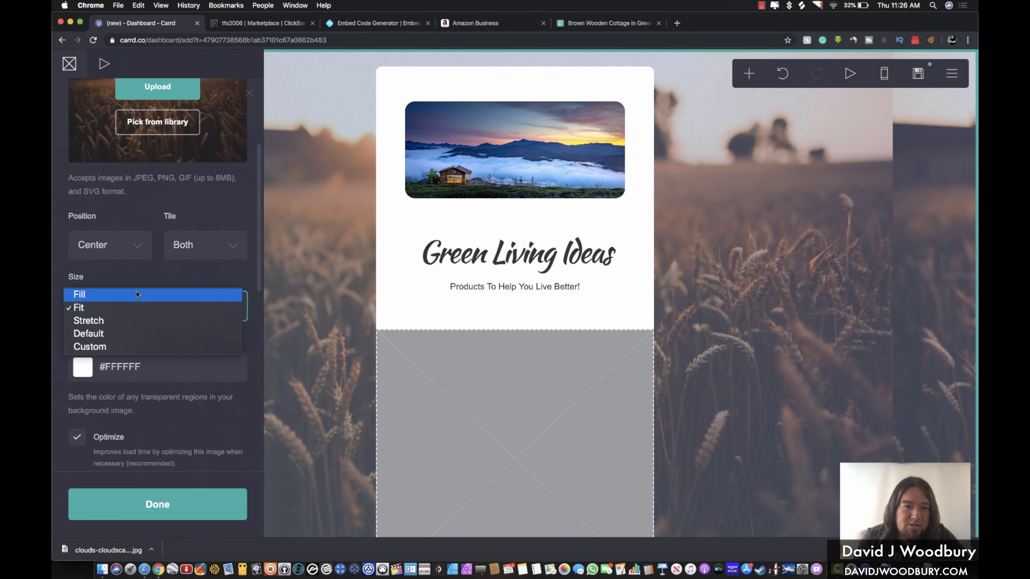
{"action": "left_click", "coordinate": [97, 293]}
{"action": "scroll", "coordinate": [734, 277], "scroll_direction": "down", "scroll_amount": 5}
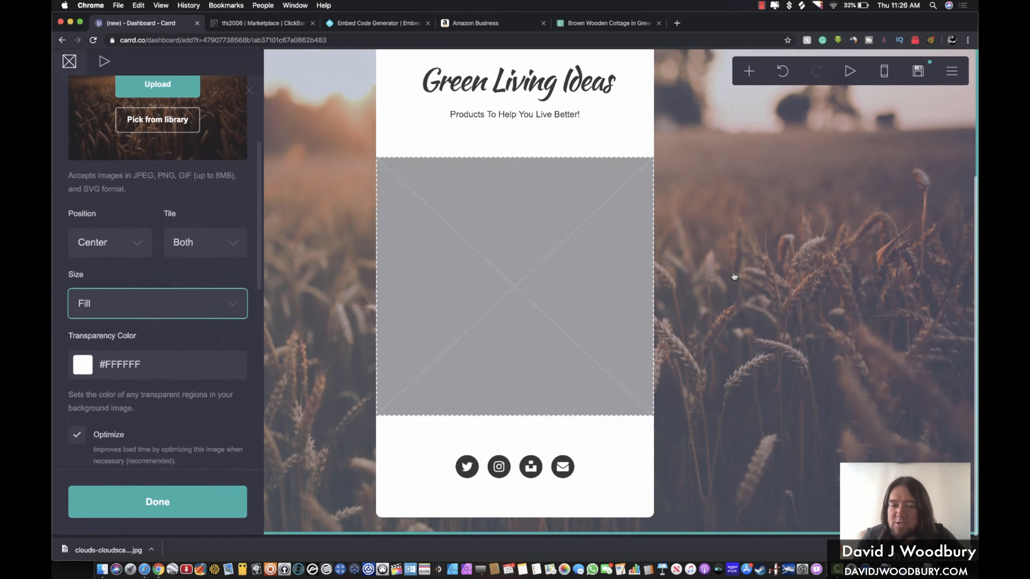
{"action": "scroll", "coordinate": [734, 277], "scroll_direction": "up", "scroll_amount": 5}
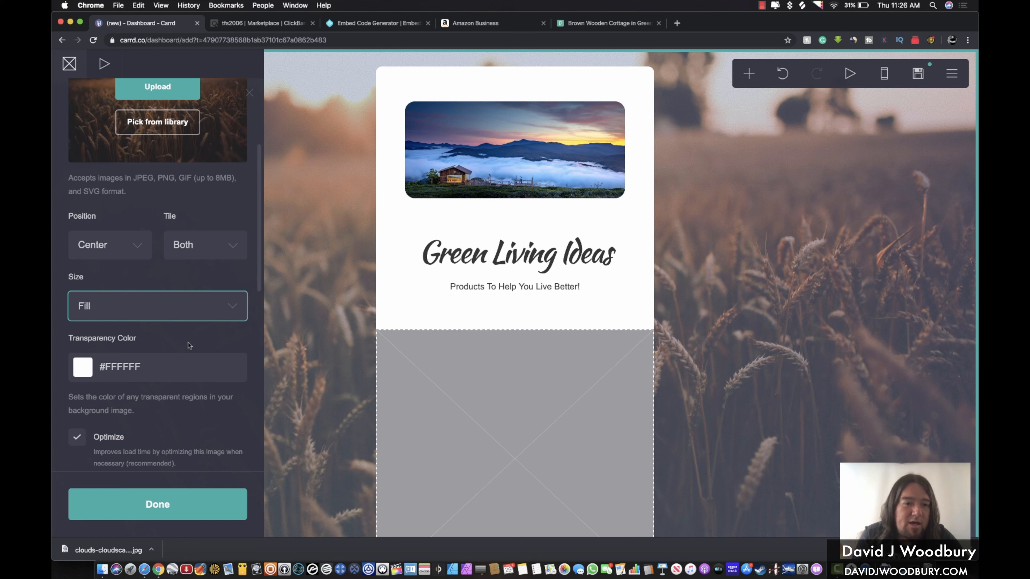
Set the background transparency colour to teal #208F9E
{"action": "left_click", "coordinate": [137, 367]}
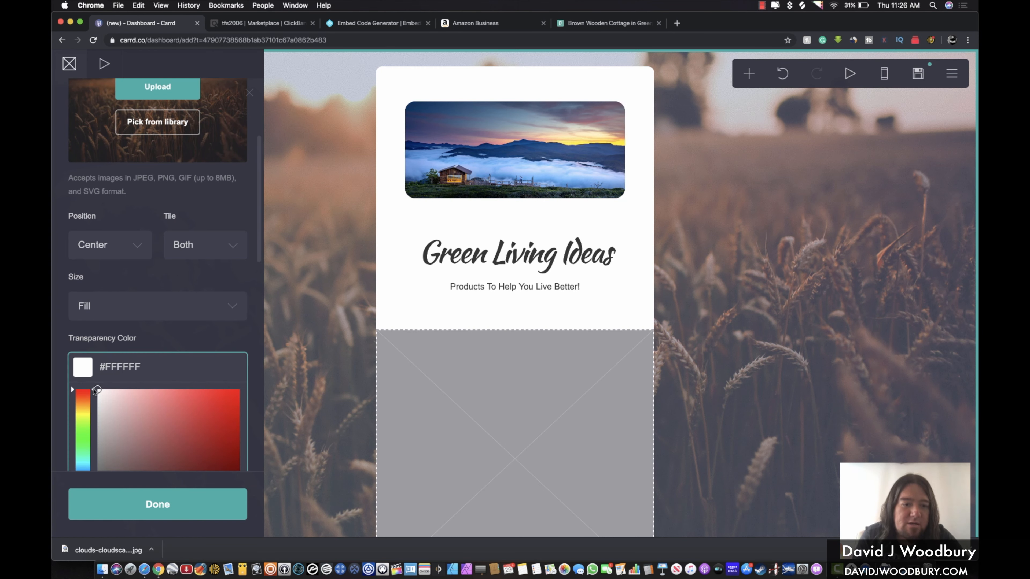
{"action": "left_click_drag", "start_coordinate": [84, 394], "coordinate": [82, 464]}
{"action": "left_click_drag", "start_coordinate": [218, 431], "coordinate": [211, 444]}
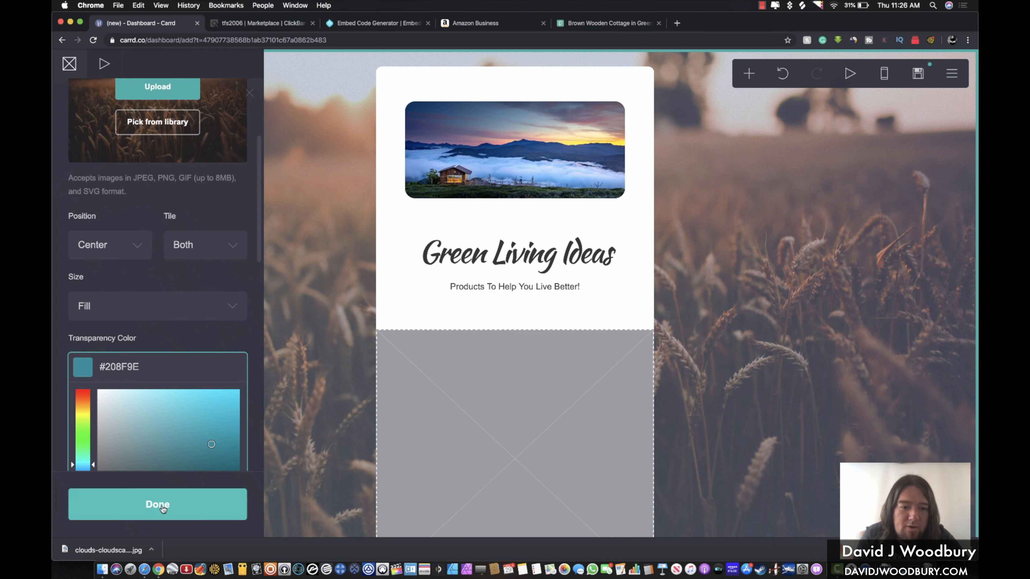
{"action": "left_click", "coordinate": [173, 503]}
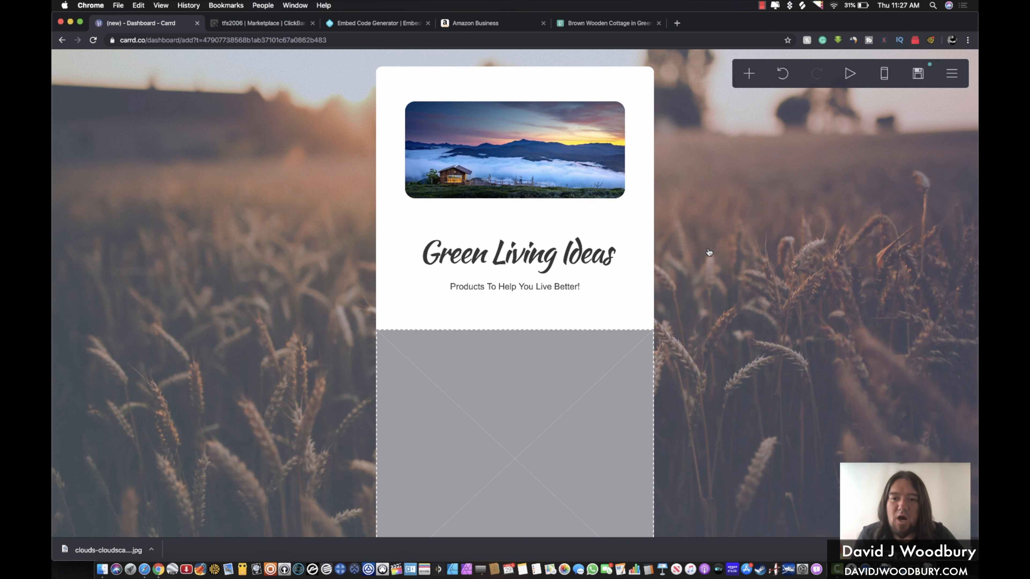
Delete the Unsplash icon from the footer's social icons and add another icon
{"action": "scroll", "coordinate": [709, 252], "scroll_direction": "down", "scroll_amount": 5}
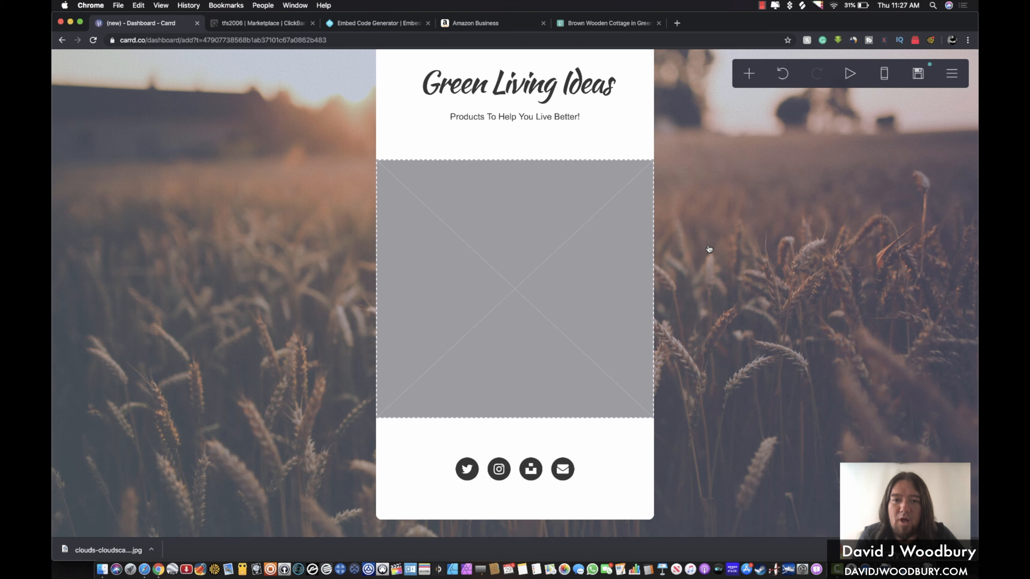
{"action": "scroll", "coordinate": [740, 198], "scroll_direction": "up", "scroll_amount": 5}
{"action": "scroll", "coordinate": [740, 198], "scroll_direction": "down", "scroll_amount": 5}
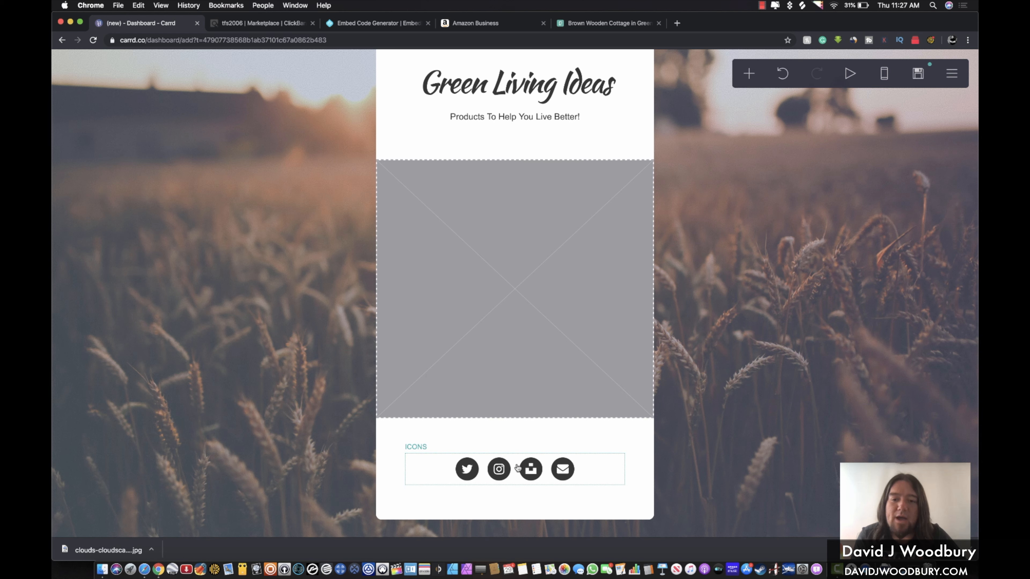
{"action": "left_click", "coordinate": [532, 471]}
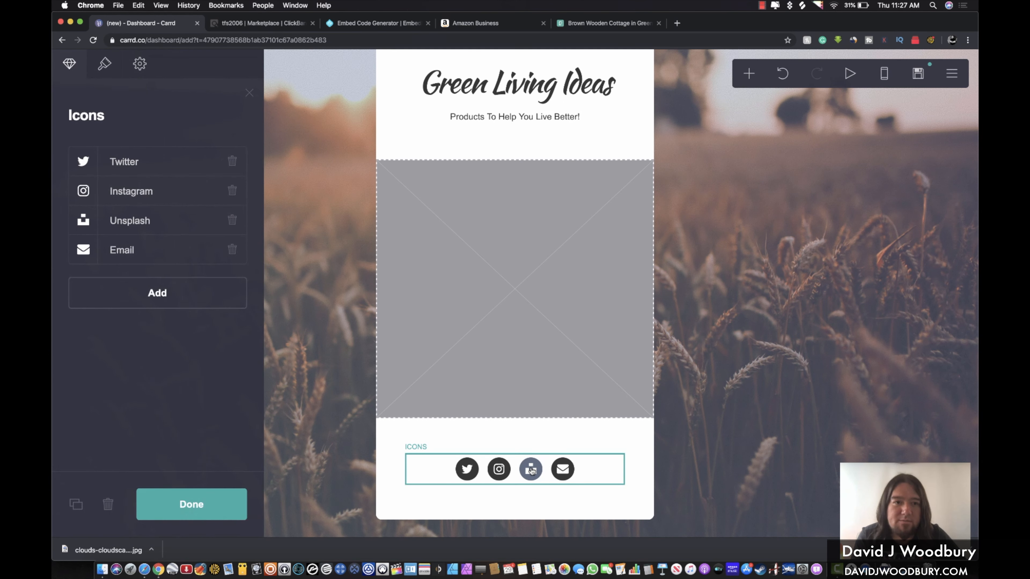
{"action": "left_click", "coordinate": [232, 220]}
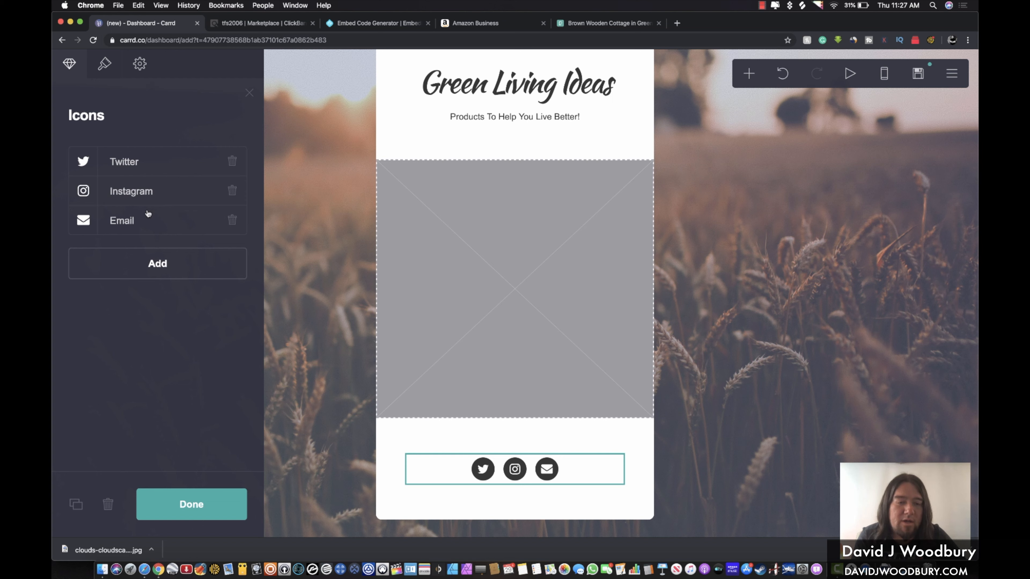
{"action": "left_click", "coordinate": [153, 262]}
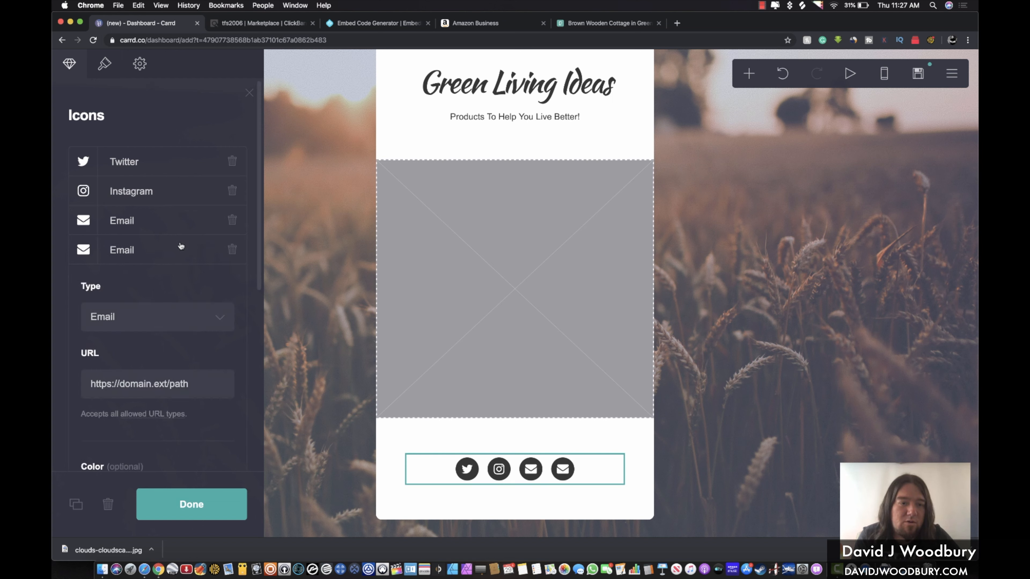
Change the first Email icon's type to Facebook, then switch to the ClickBank marketplace tab
{"action": "left_click", "coordinate": [83, 221]}
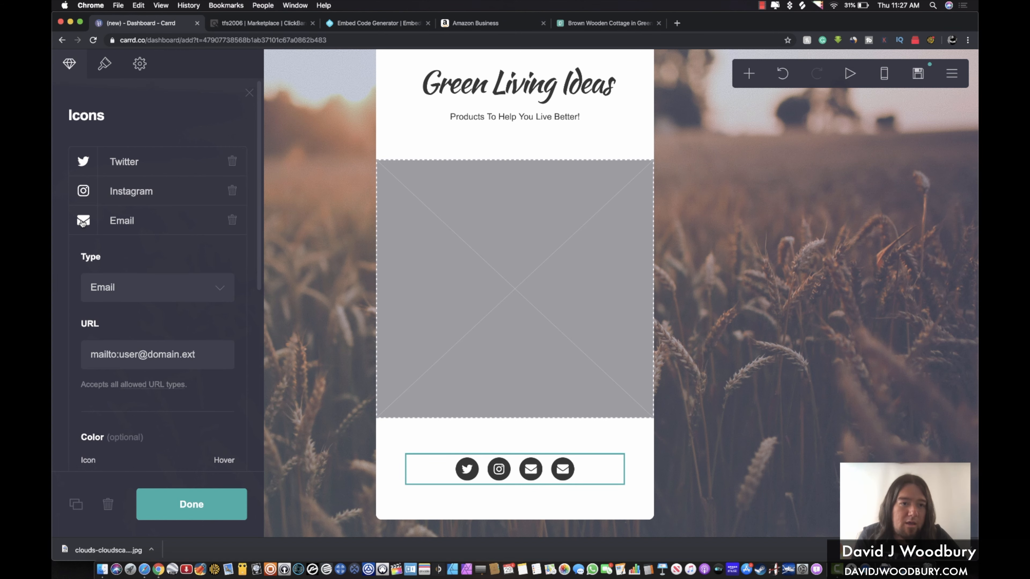
{"action": "left_click", "coordinate": [98, 296]}
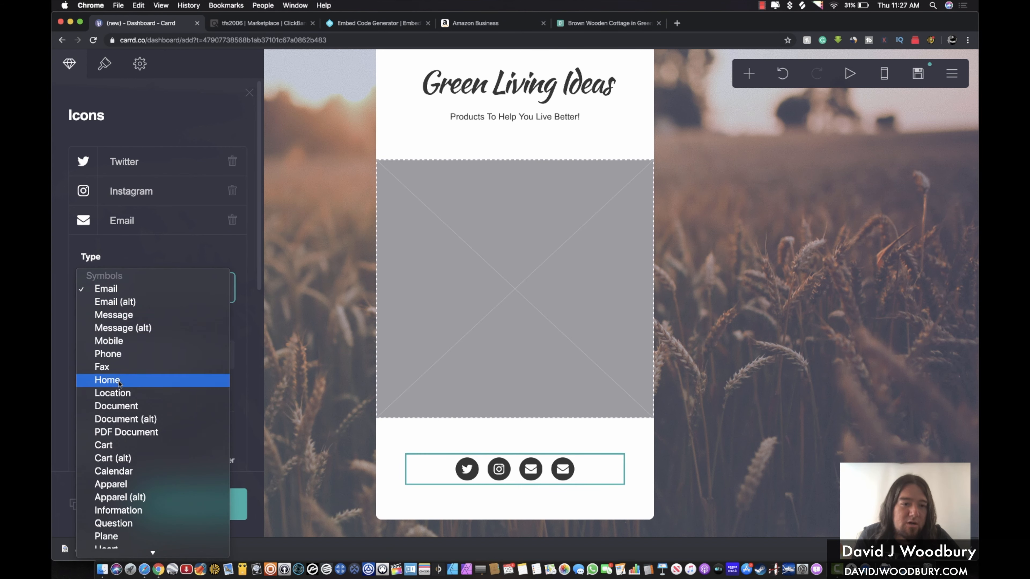
{"action": "scroll", "coordinate": [119, 443], "scroll_direction": "down", "scroll_amount": 5}
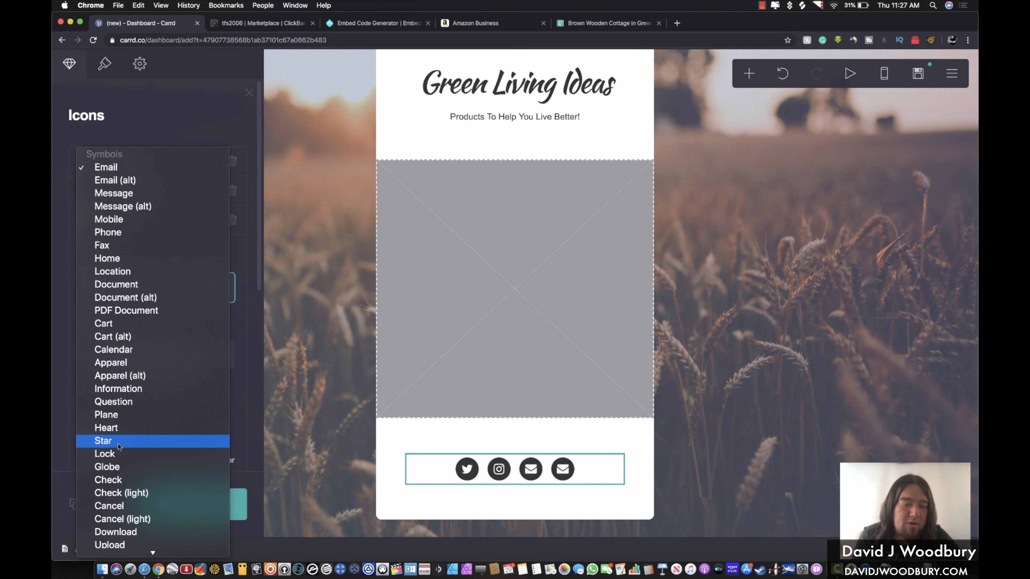
{"action": "scroll", "coordinate": [117, 260], "scroll_direction": "down", "scroll_amount": 10}
{"action": "left_click", "coordinate": [128, 271]}
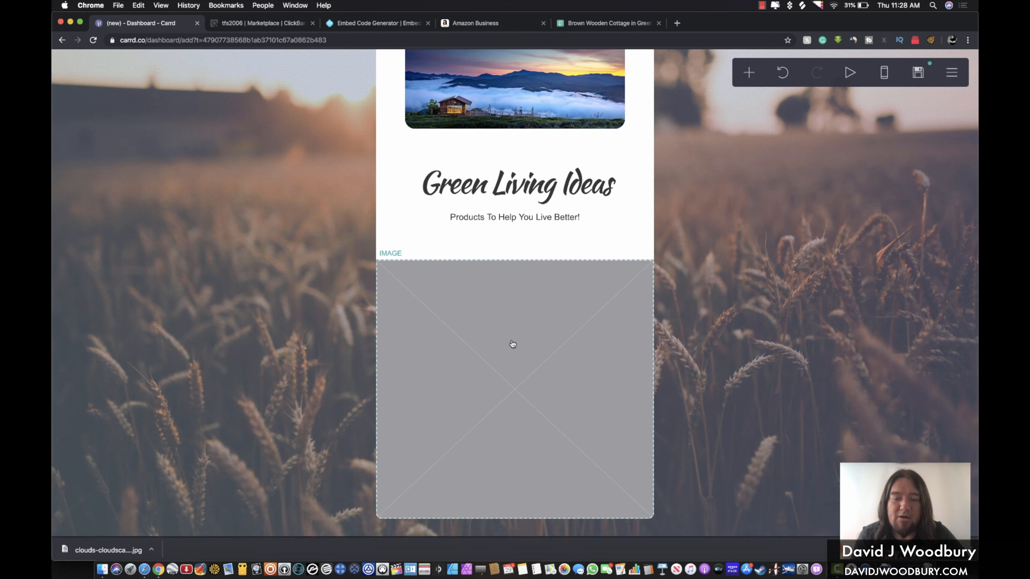
{"action": "scroll", "coordinate": [716, 161], "scroll_direction": "up", "scroll_amount": 3}
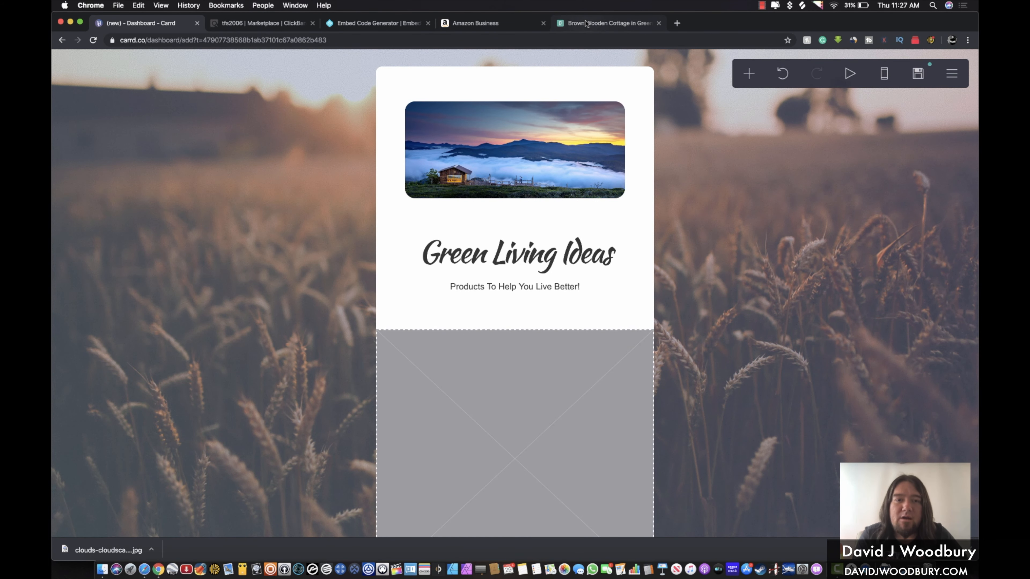
{"action": "scroll", "coordinate": [330, 204], "scroll_direction": "down", "scroll_amount": 5}
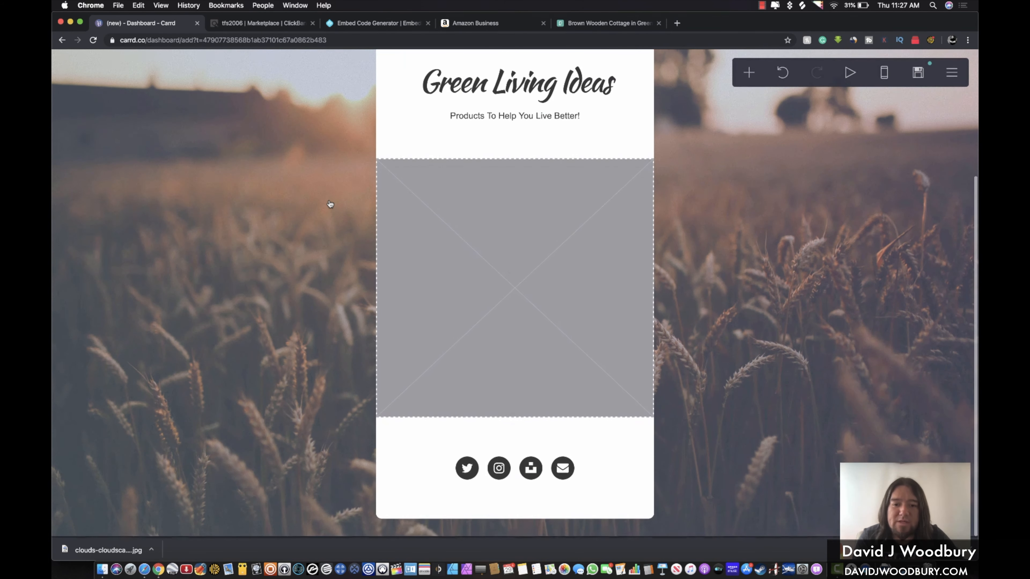
{"action": "left_click", "coordinate": [278, 24]}
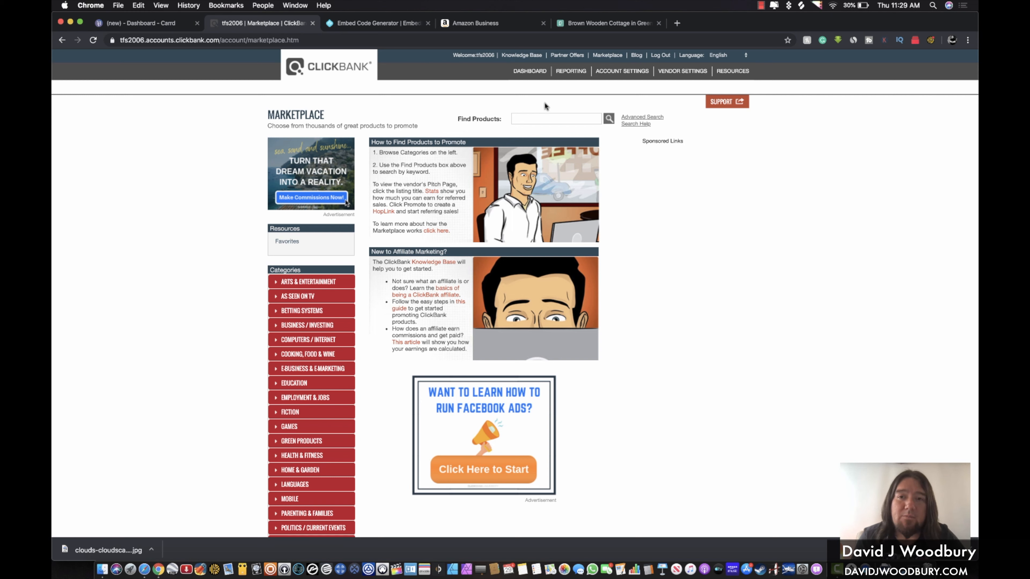
Browse ClickBank's Green Products > General listings and open the NanoTowels offer's sales page
{"action": "left_click", "coordinate": [608, 56]}
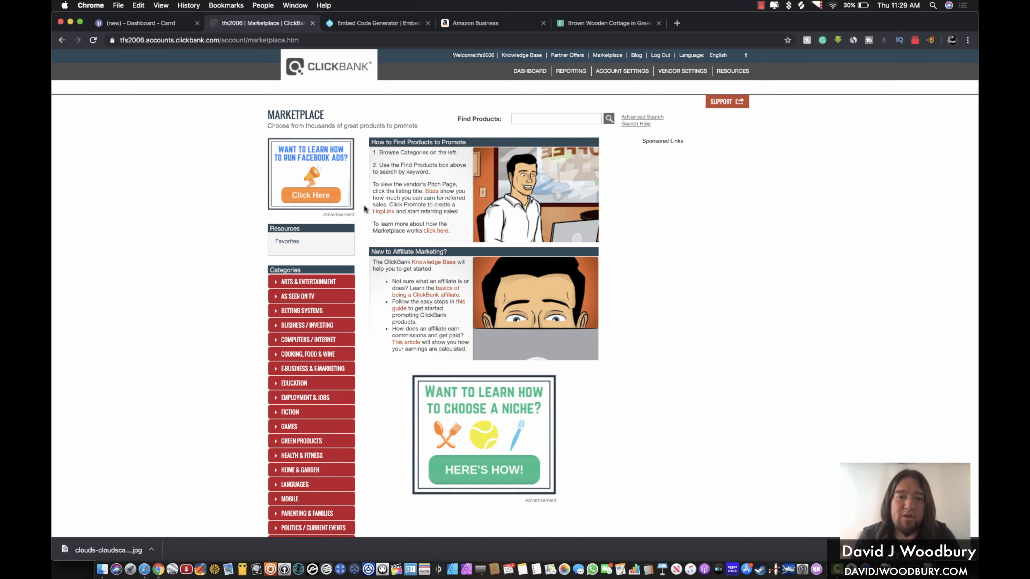
{"action": "scroll", "coordinate": [364, 206], "scroll_direction": "down", "scroll_amount": 3}
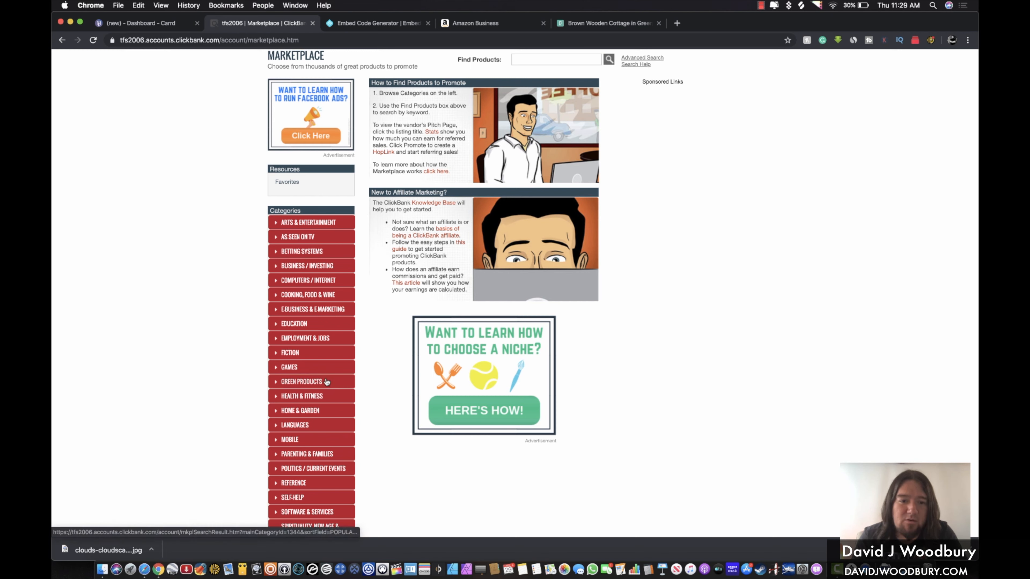
{"action": "left_click", "coordinate": [278, 384]}
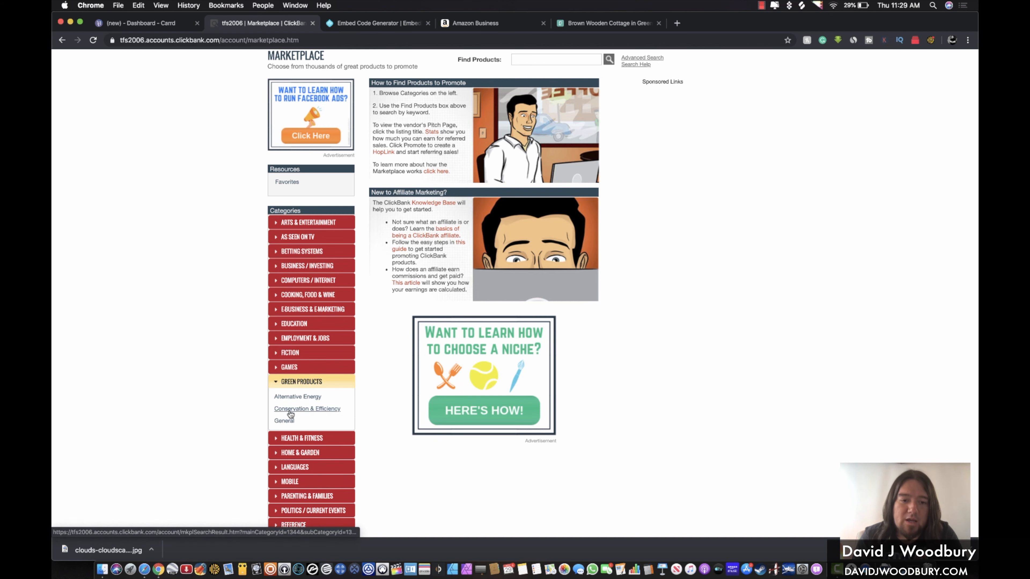
{"action": "left_click", "coordinate": [286, 422]}
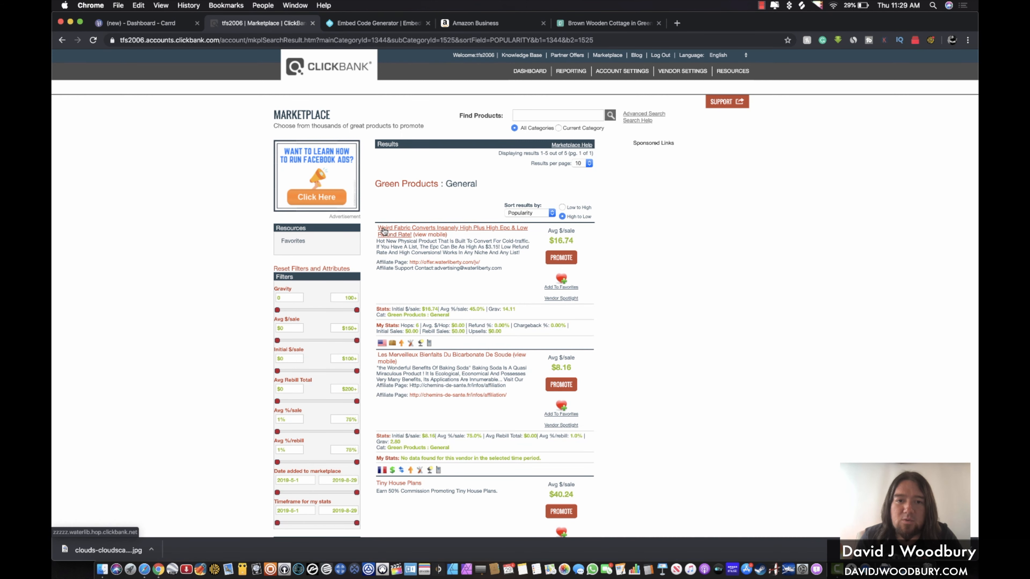
{"action": "left_click", "coordinate": [394, 230]}
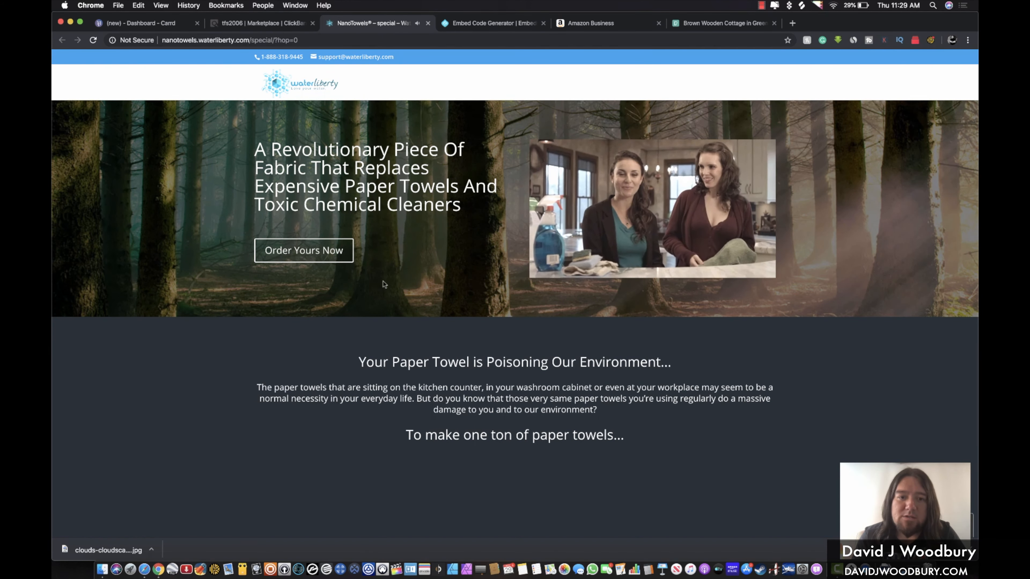
Pause the NanoTowels sales video, scroll through the page, and return to the ClickBank results
{"action": "left_click", "coordinate": [626, 238]}
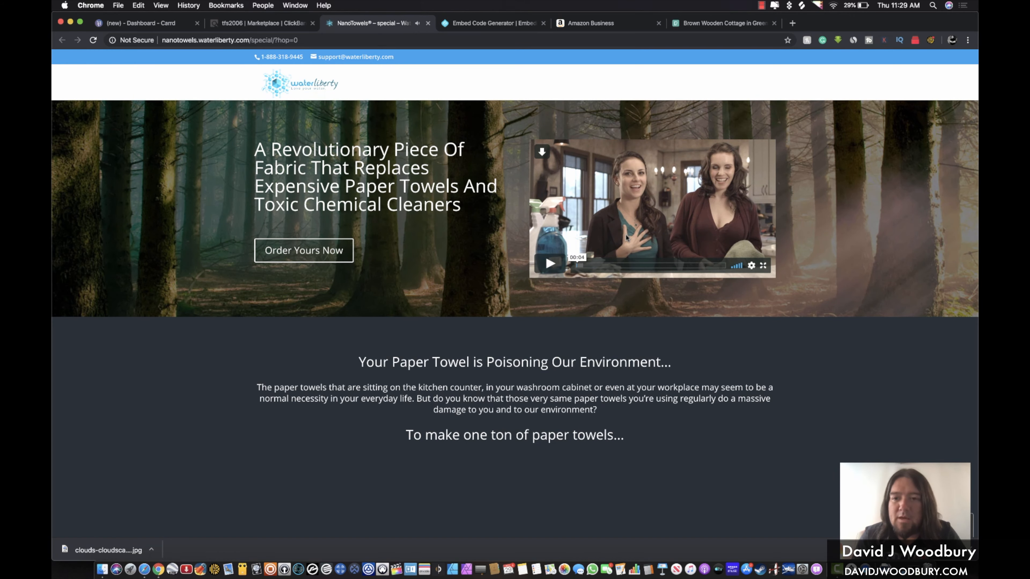
{"action": "scroll", "coordinate": [627, 238], "scroll_direction": "down", "scroll_amount": 20}
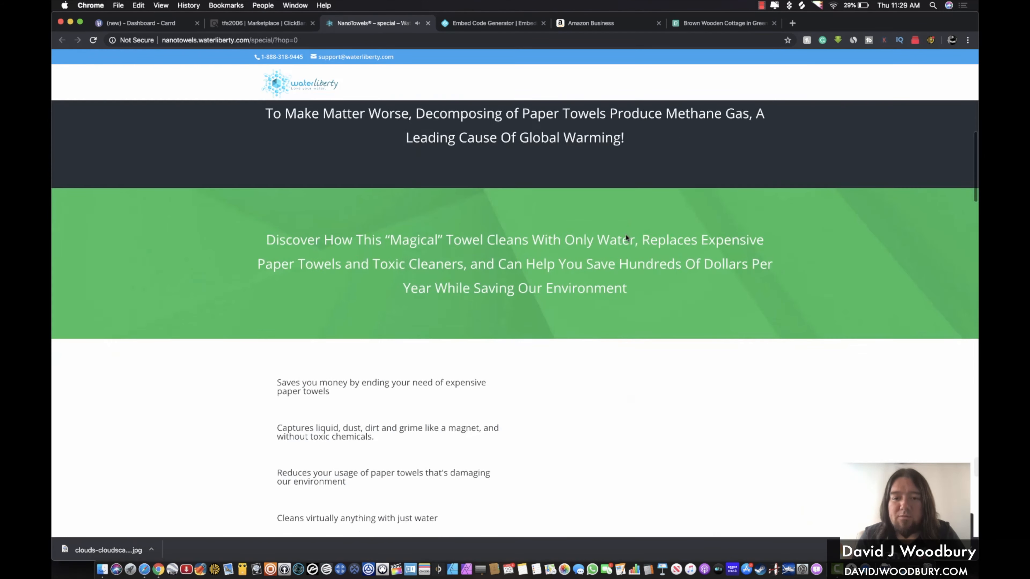
{"action": "scroll", "coordinate": [626, 234], "scroll_direction": "down", "scroll_amount": 5}
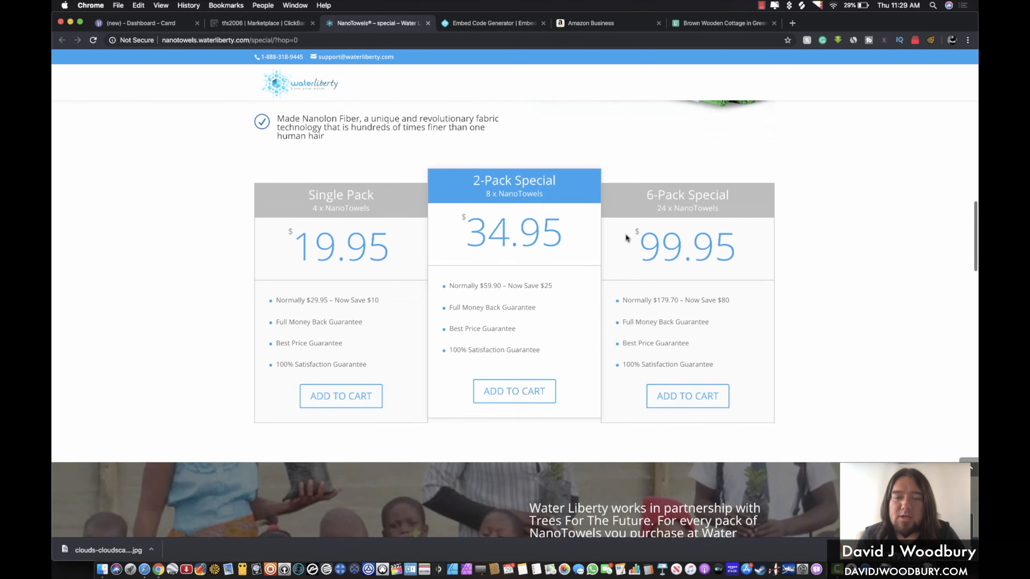
{"action": "scroll", "coordinate": [626, 233], "scroll_direction": "up", "scroll_amount": 3}
{"action": "scroll", "coordinate": [625, 235], "scroll_direction": "up", "scroll_amount": 8}
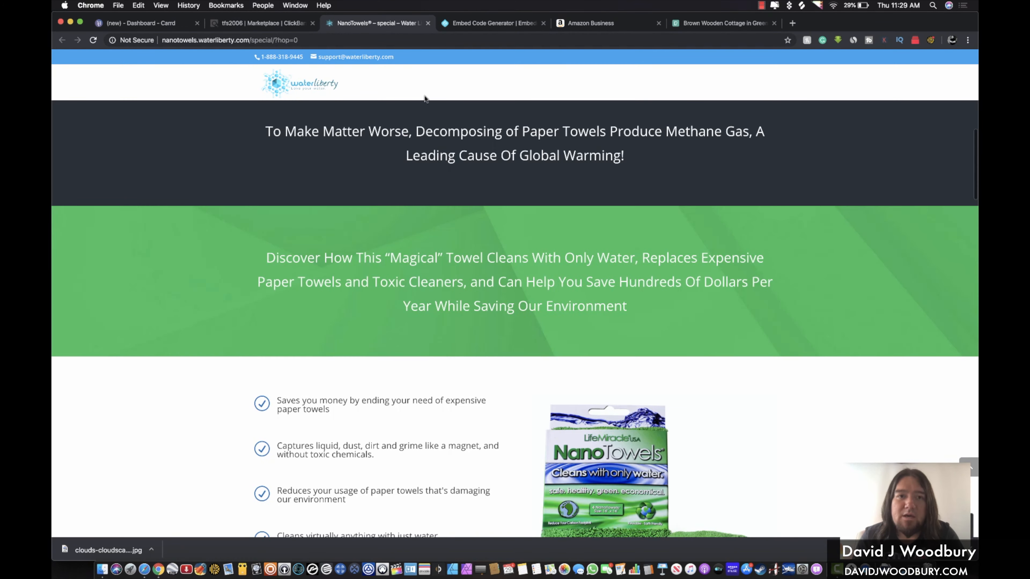
{"action": "scroll", "coordinate": [381, 122], "scroll_direction": "up", "scroll_amount": 10}
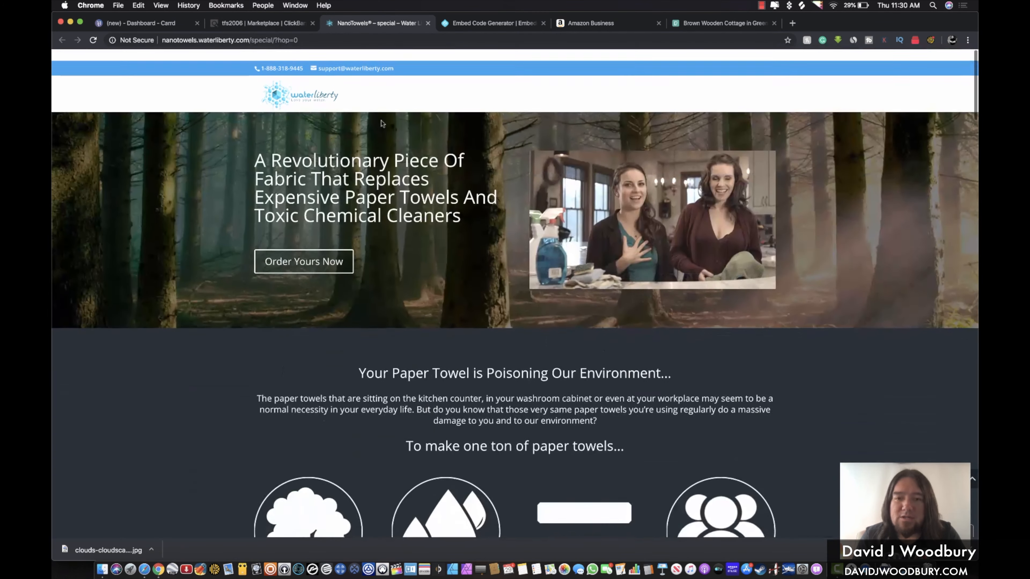
{"action": "scroll", "coordinate": [382, 122], "scroll_direction": "down", "scroll_amount": 15}
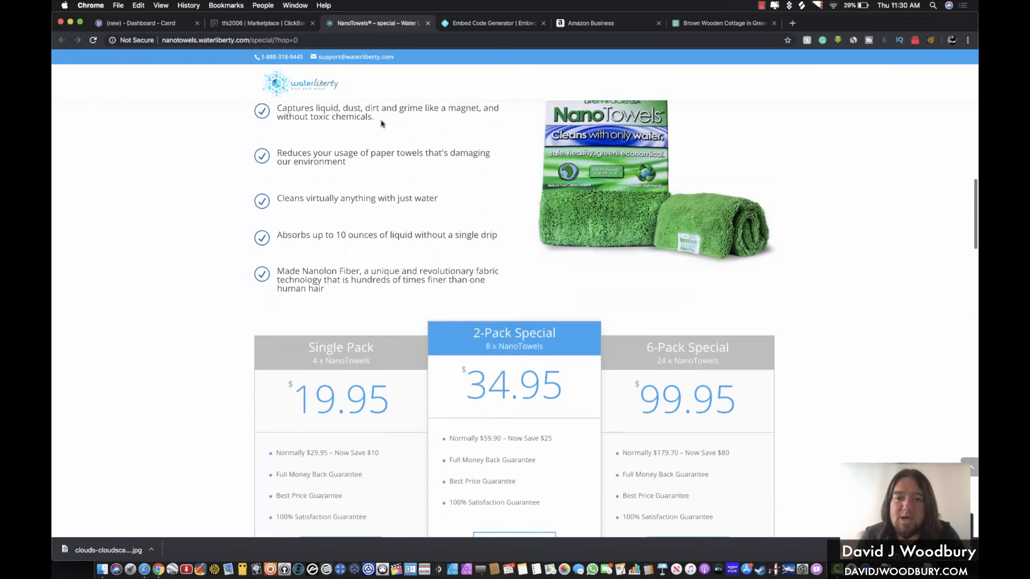
{"action": "scroll", "coordinate": [381, 122], "scroll_direction": "down", "scroll_amount": 15}
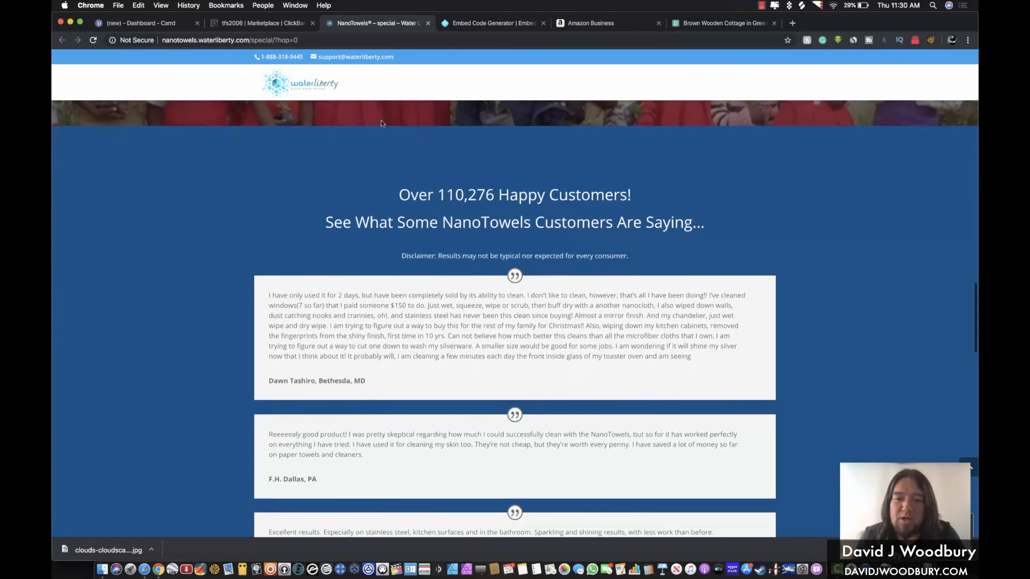
{"action": "left_click", "coordinate": [283, 23]}
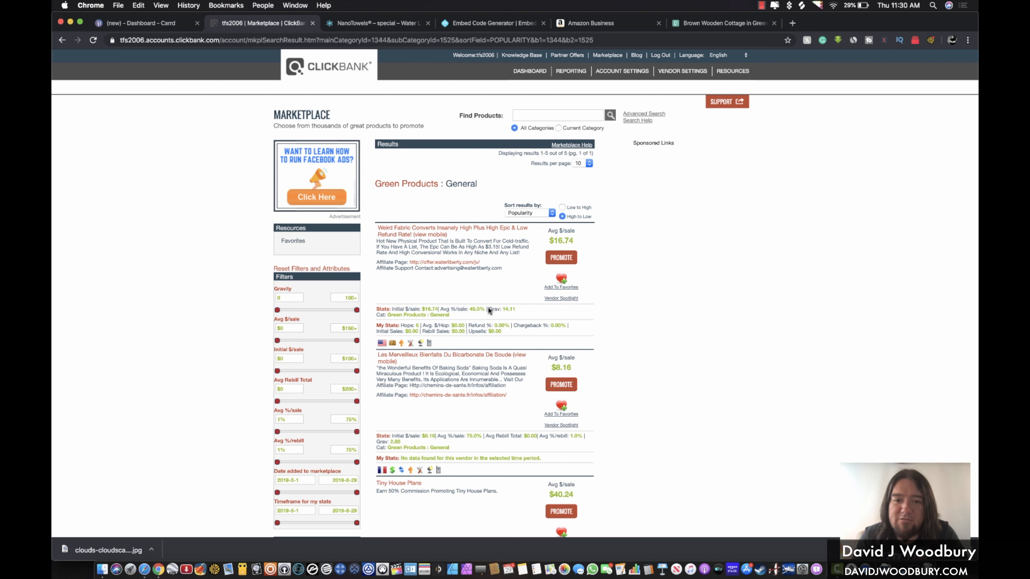
{"action": "left_click", "coordinate": [525, 313]}
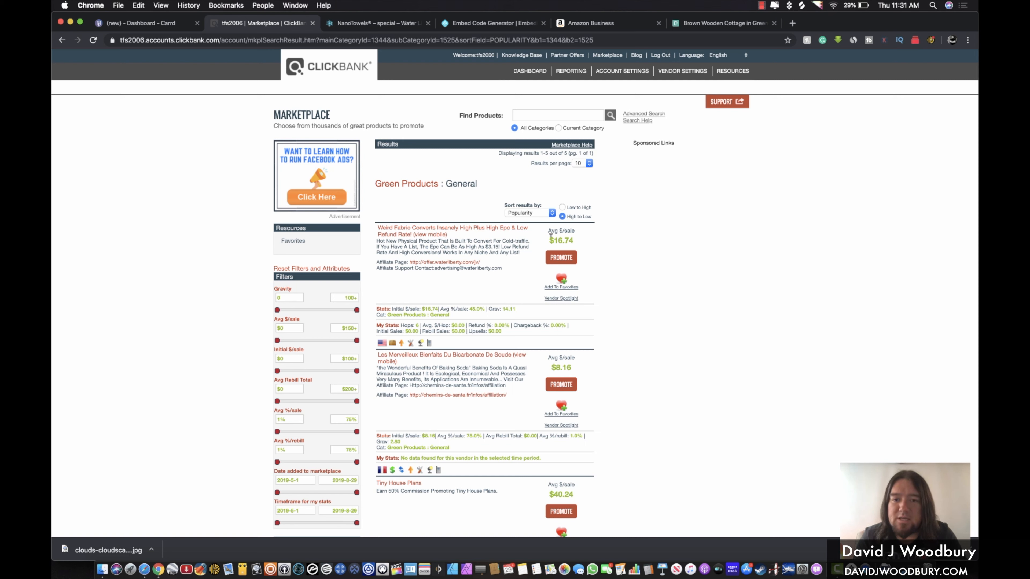
{"action": "left_click_drag", "start_coordinate": [549, 238], "coordinate": [581, 243]}
{"action": "left_click", "coordinate": [580, 242]}
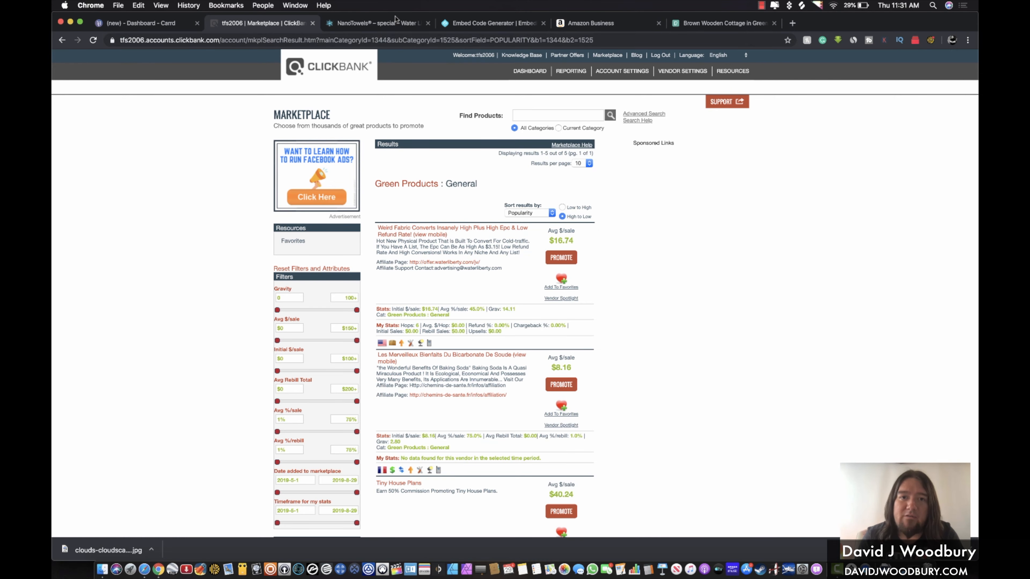
{"action": "left_click", "coordinate": [388, 27]}
{"action": "scroll", "coordinate": [586, 269], "scroll_direction": "down", "scroll_amount": 15}
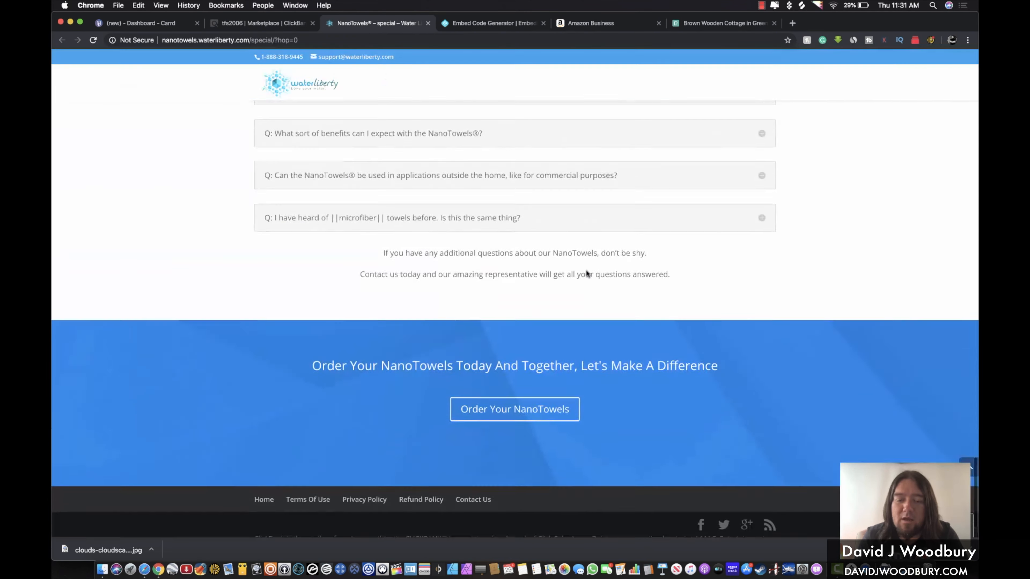
{"action": "scroll", "coordinate": [586, 269], "scroll_direction": "up", "scroll_amount": 12}
{"action": "scroll", "coordinate": [586, 274], "scroll_direction": "up", "scroll_amount": 15}
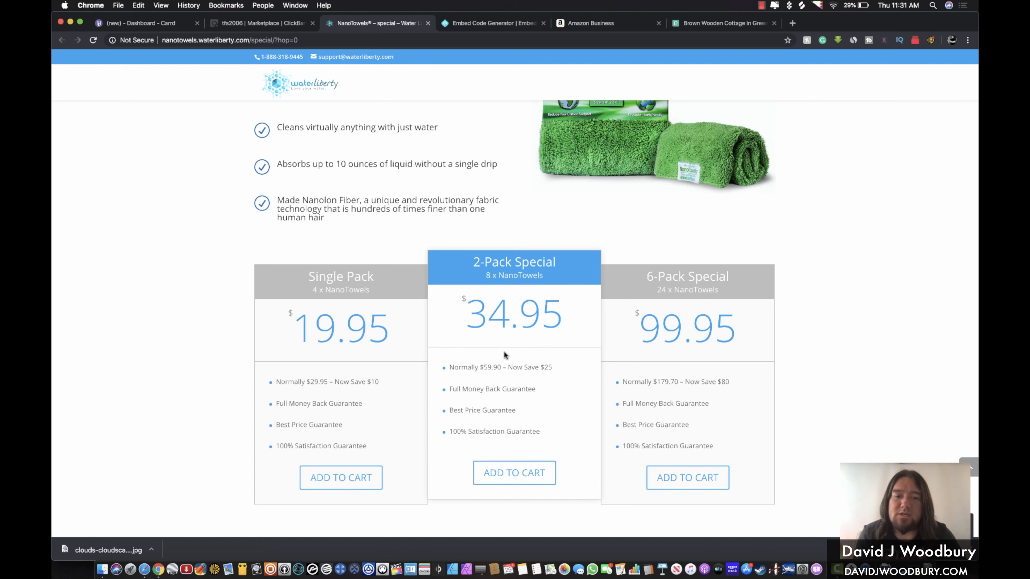
{"action": "left_click", "coordinate": [291, 23]}
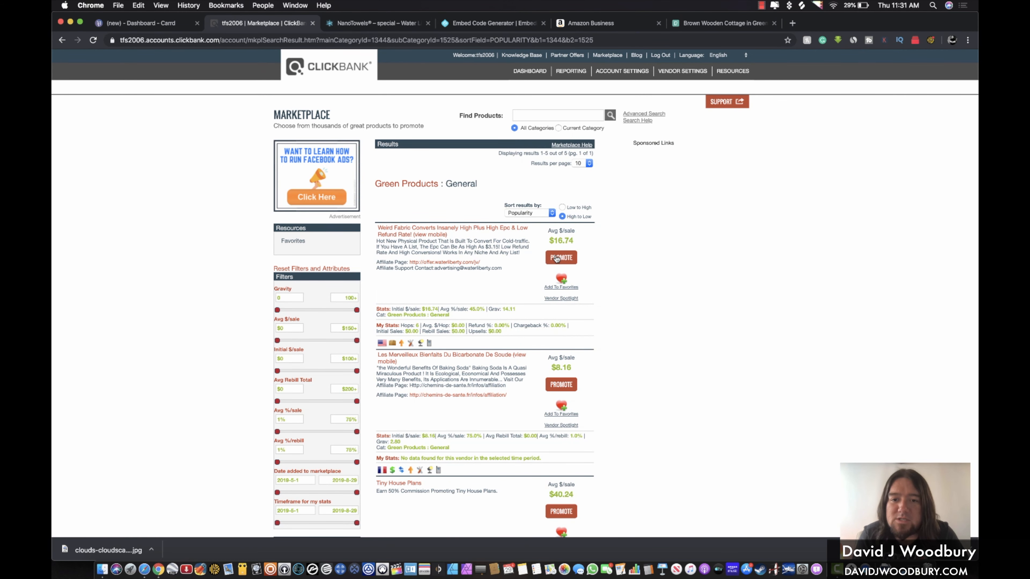
{"action": "left_click", "coordinate": [557, 258]}
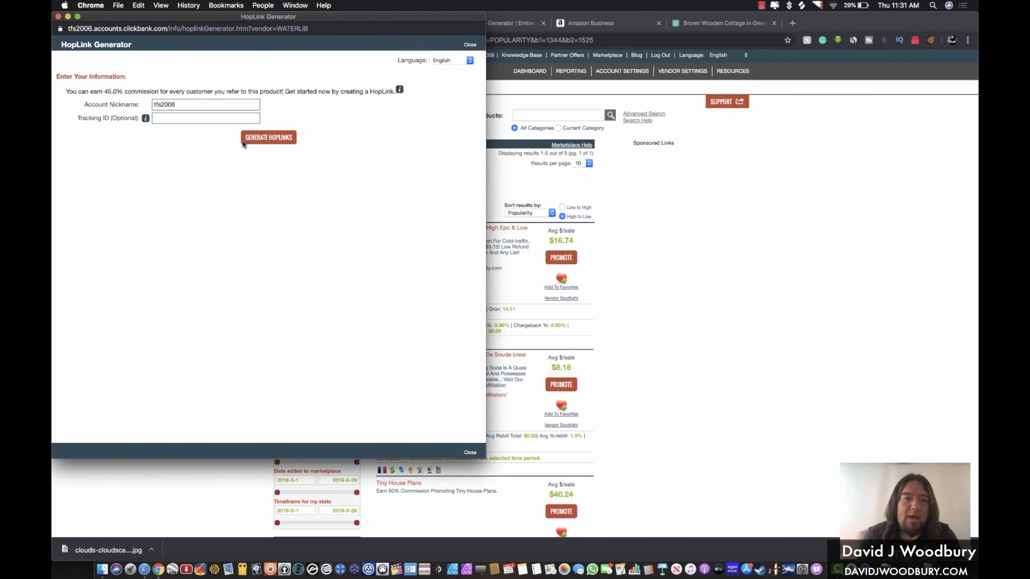
Generate a HopLink with tracking ID 'carrdsite' and copy the HopShield encrypted URL
{"action": "left_click", "coordinate": [185, 118]}
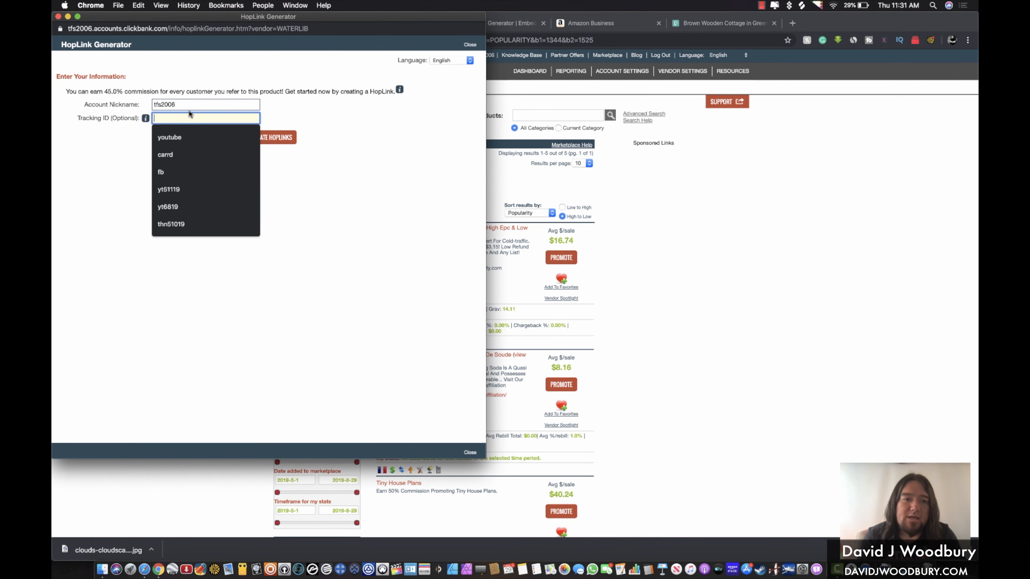
{"action": "left_click", "coordinate": [187, 102]}
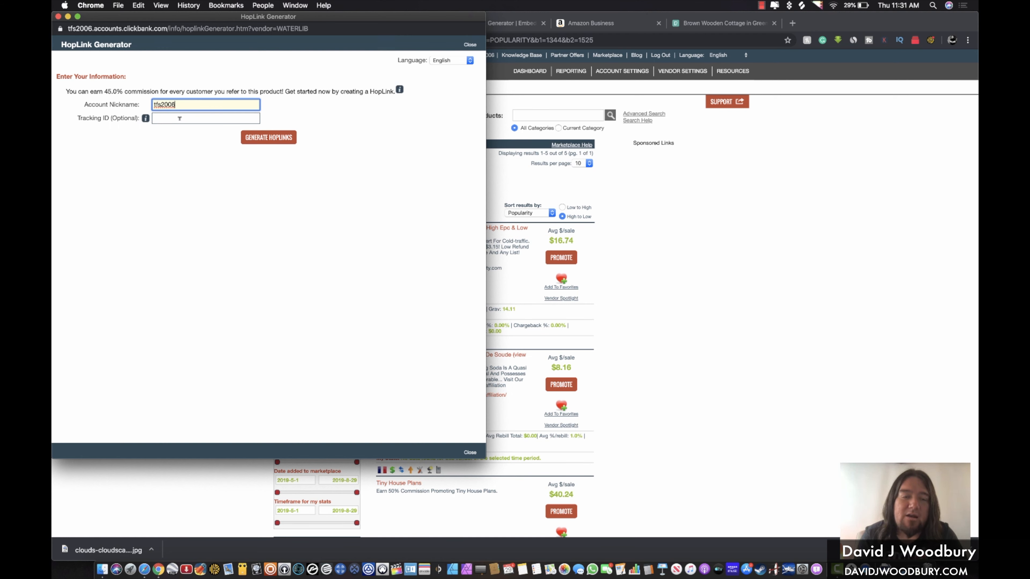
{"action": "left_click", "coordinate": [180, 119]}
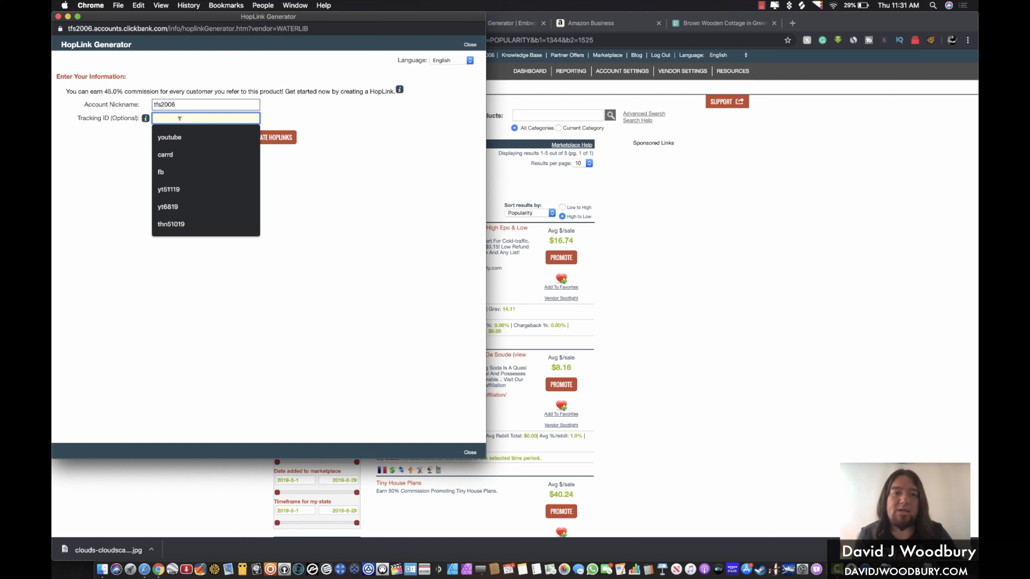
{"action": "type", "text": "carr"}
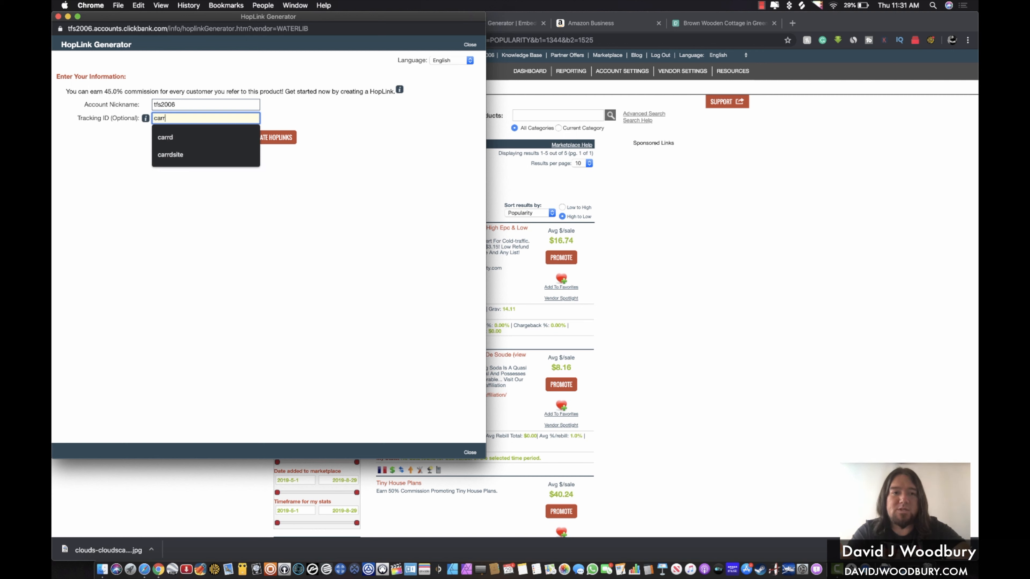
{"action": "type", "text": "dsite"}
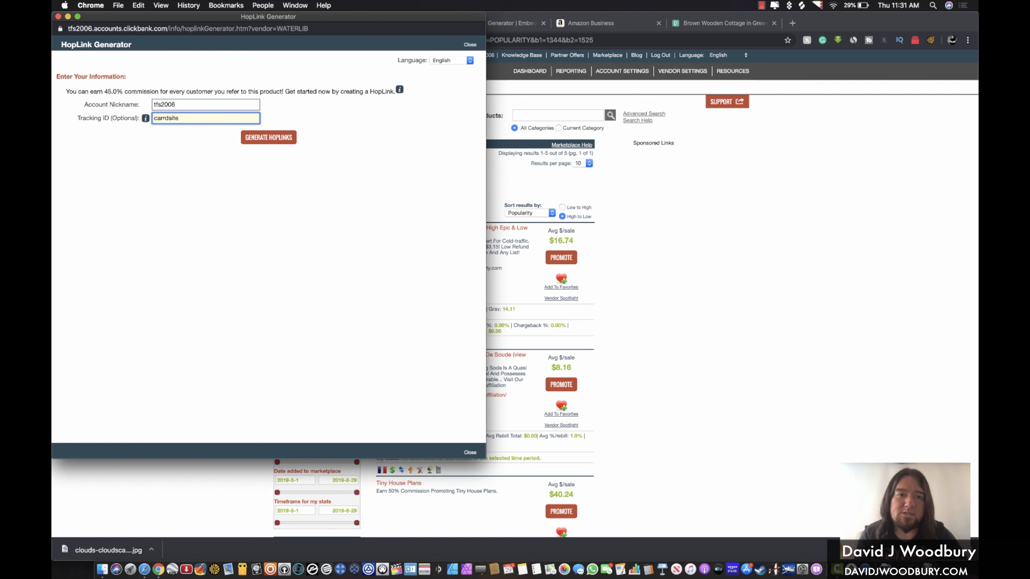
{"action": "left_click", "coordinate": [261, 139]}
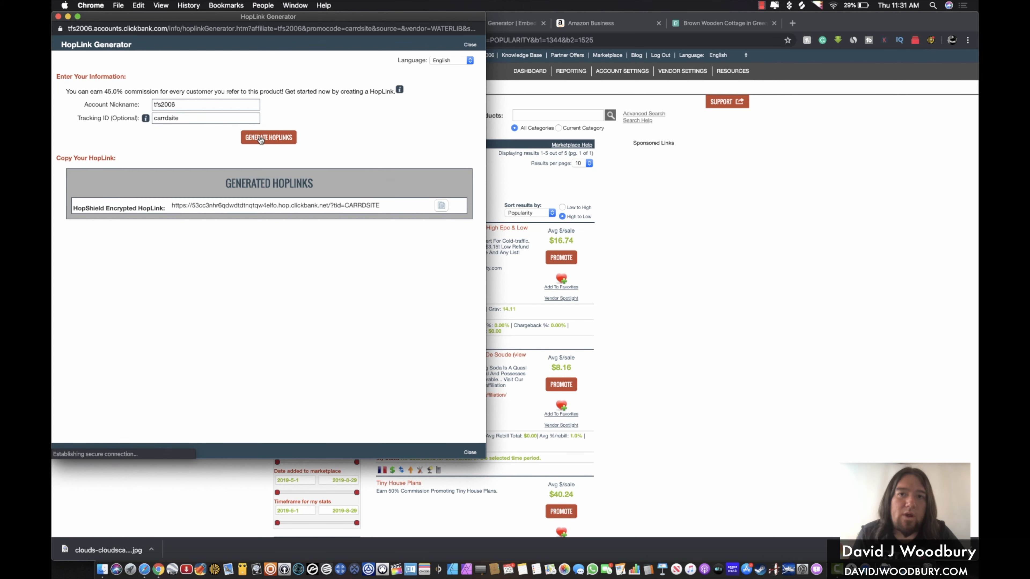
{"action": "left_click_drag", "start_coordinate": [172, 202], "coordinate": [392, 200]}
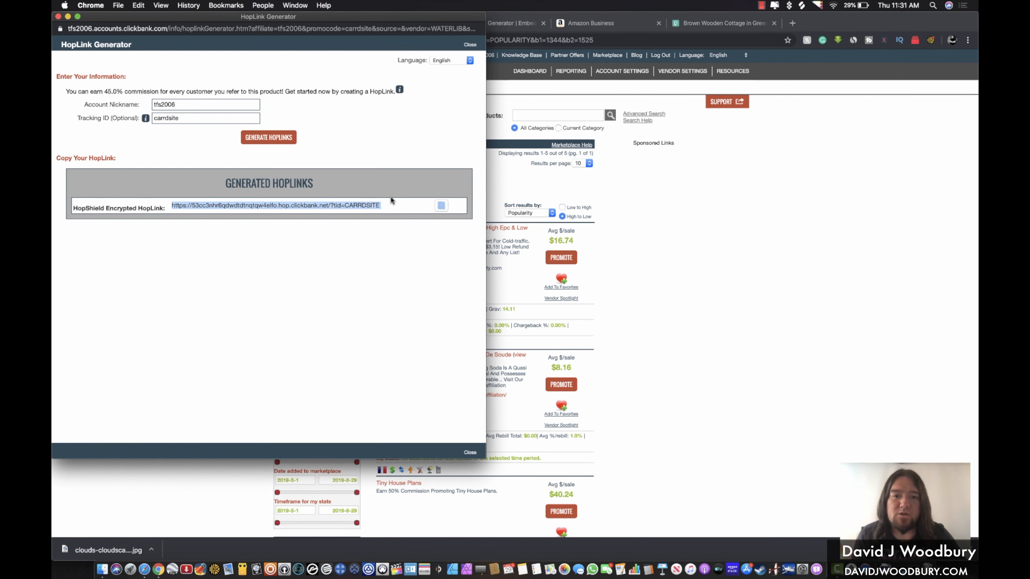
{"action": "key", "text": "super+c"}
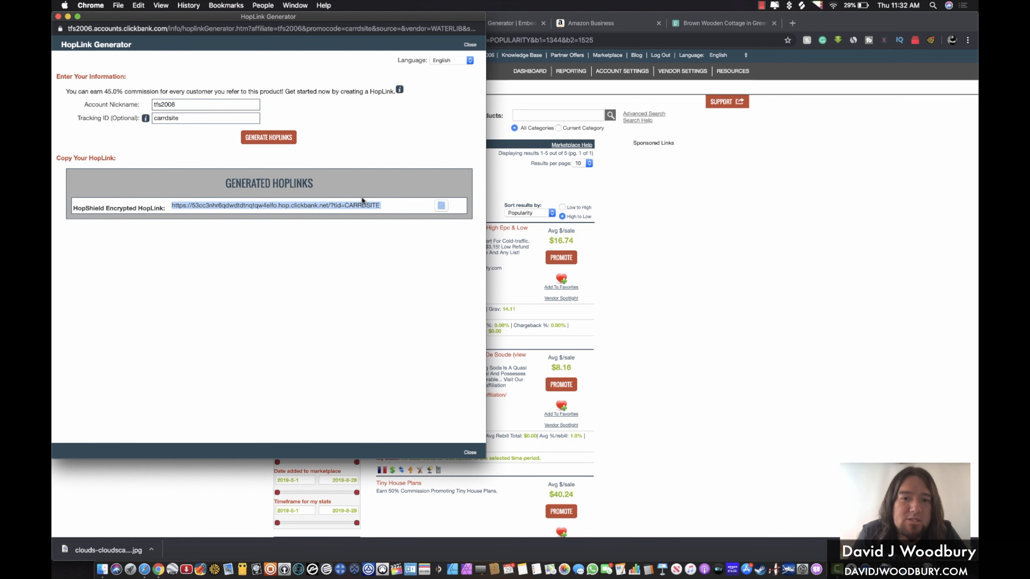
{"action": "left_click", "coordinate": [794, 102]}
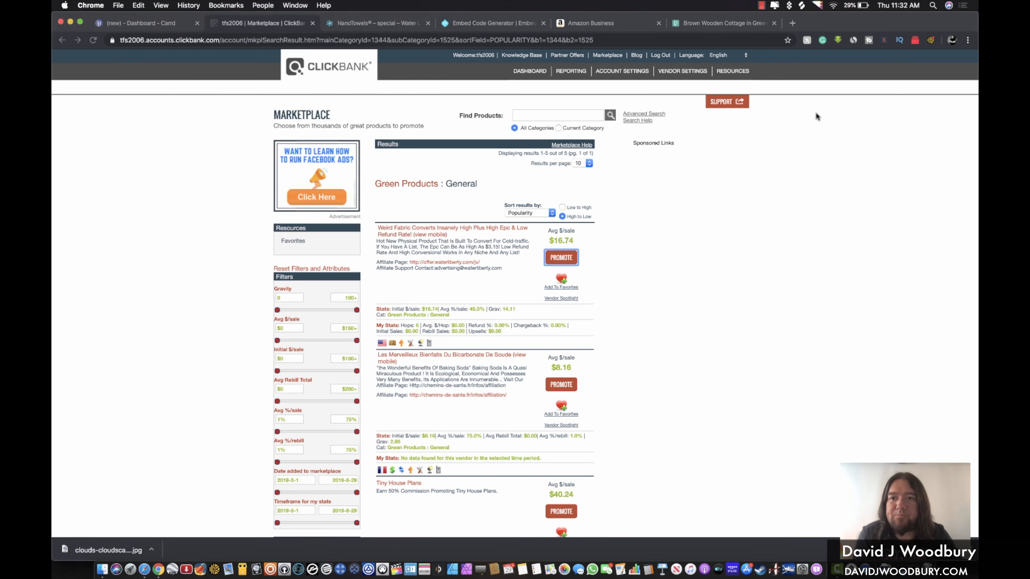
{"action": "left_click", "coordinate": [793, 23]}
{"action": "key", "text": "super+v"}
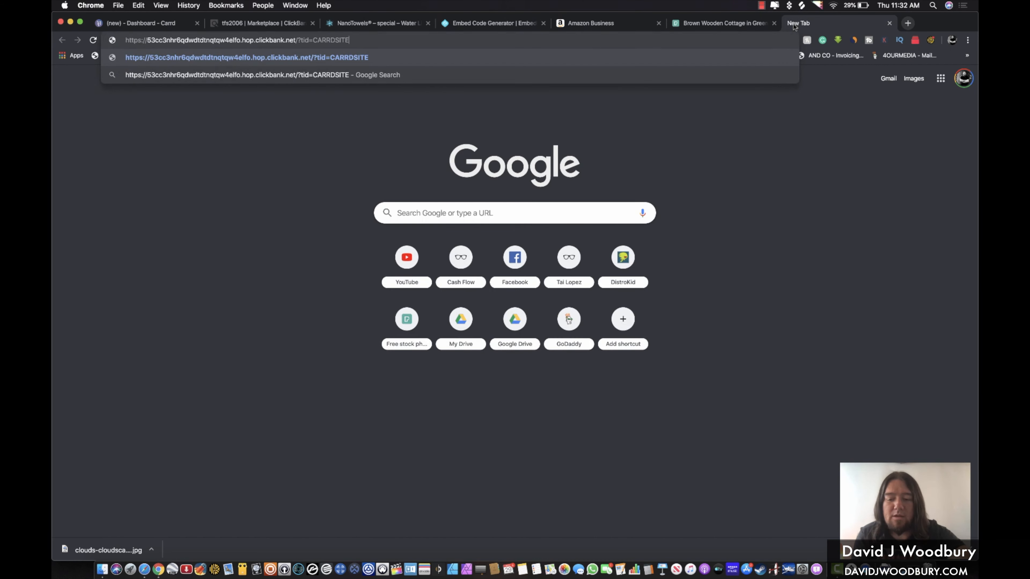
{"action": "key", "text": "Return"}
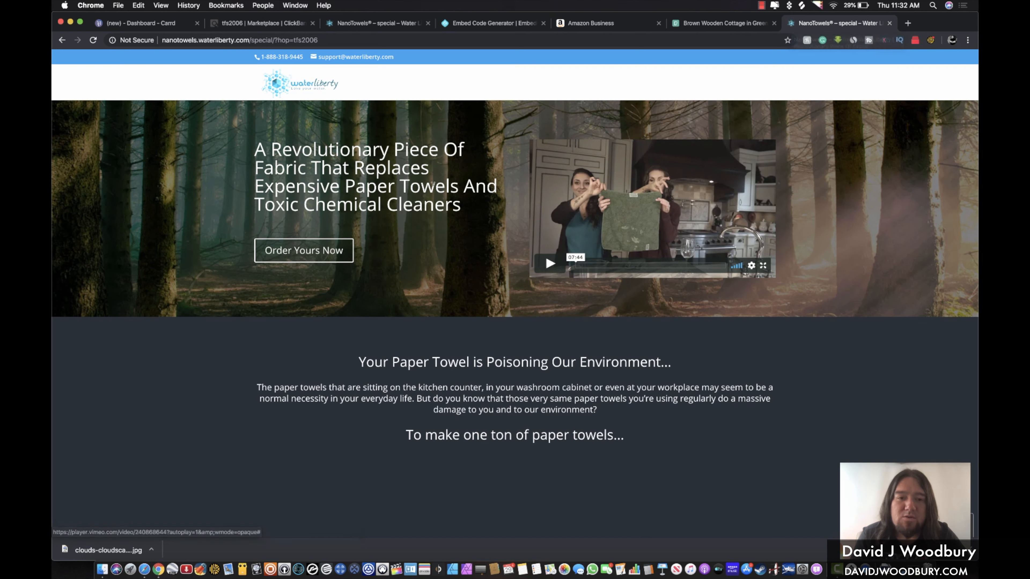
{"action": "left_click", "coordinate": [295, 39]}
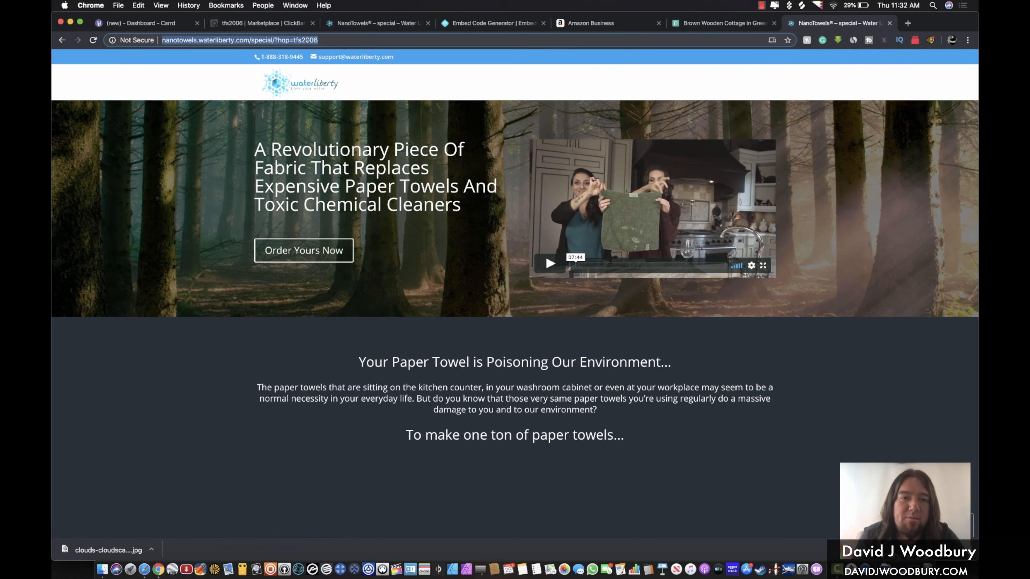
{"action": "left_click", "coordinate": [321, 40]}
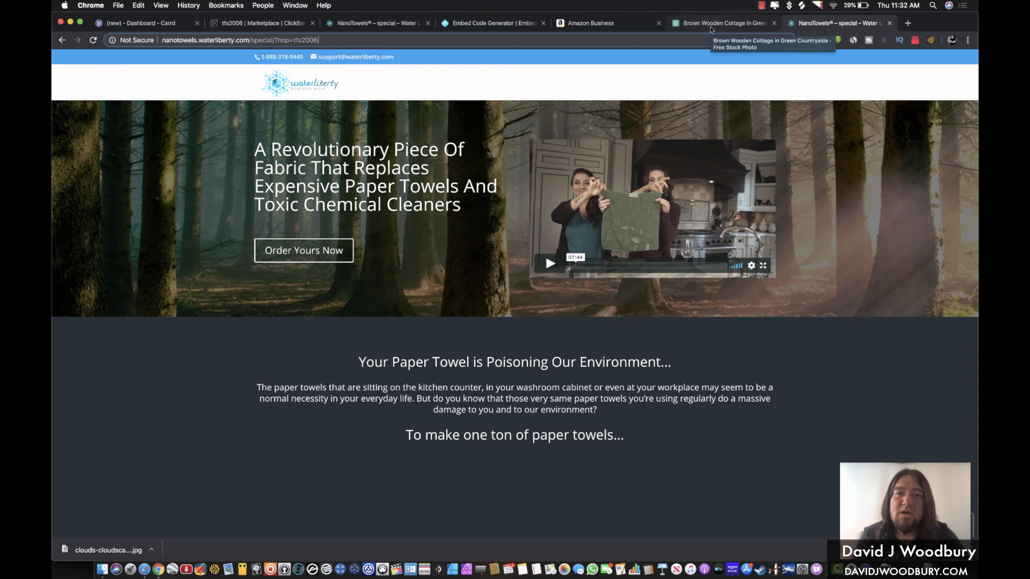
{"action": "left_click", "coordinate": [889, 24]}
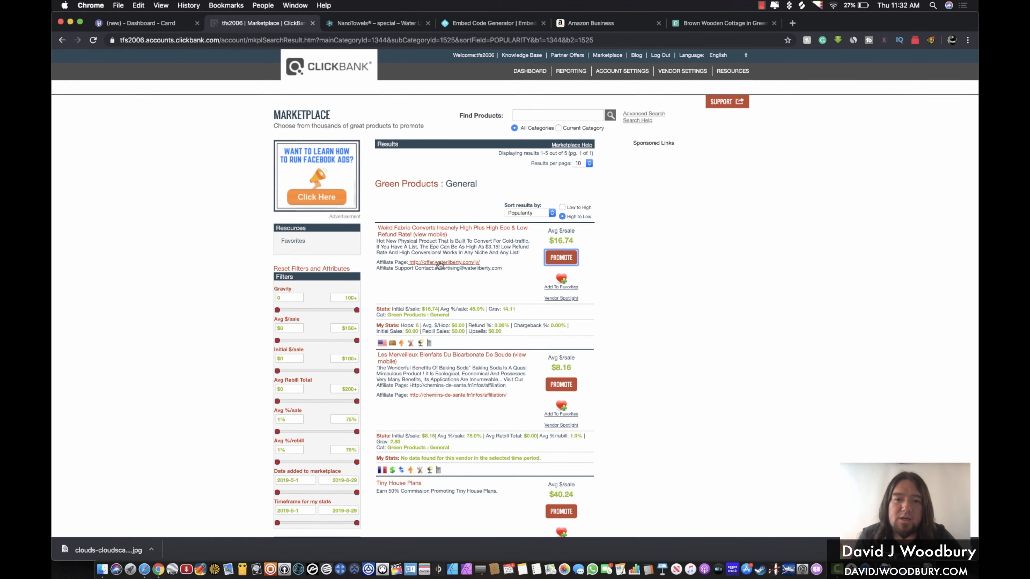
Open Water Liberty's affiliate page in a new tab and scroll down to its signup form
{"action": "left_click", "coordinate": [422, 262]}
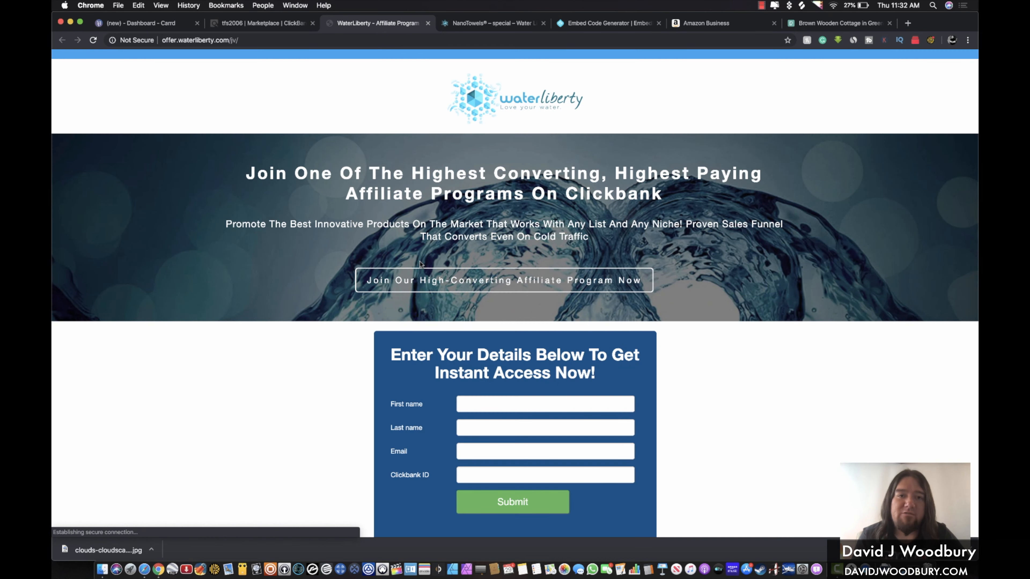
{"action": "left_click", "coordinate": [290, 27]}
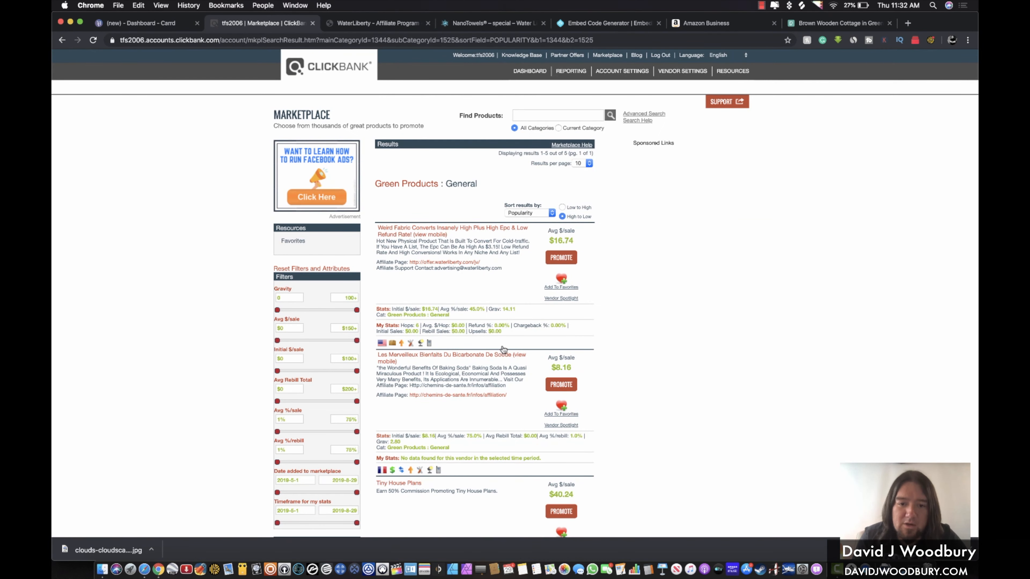
{"action": "scroll", "coordinate": [452, 402], "scroll_direction": "down", "scroll_amount": 3}
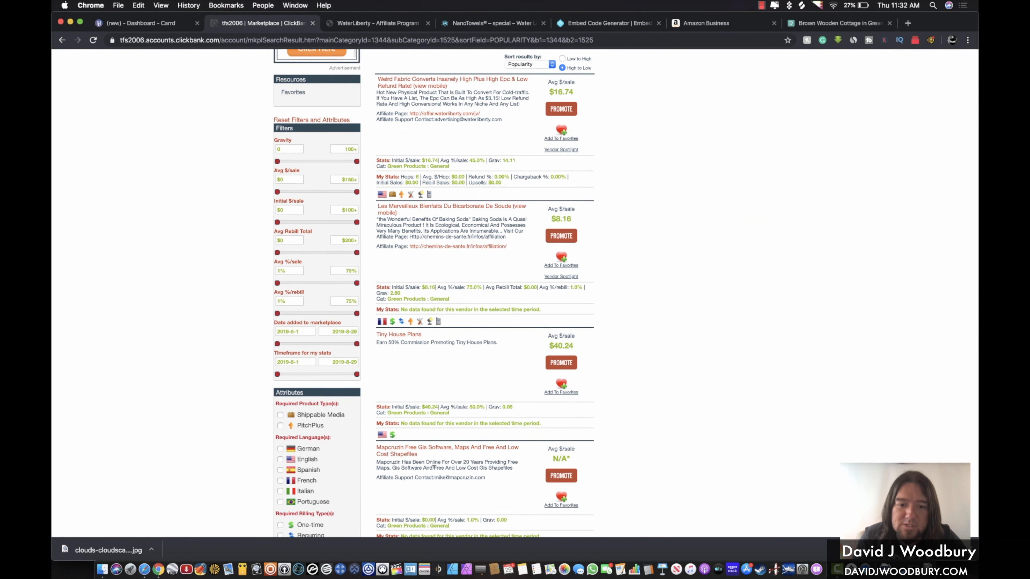
{"action": "scroll", "coordinate": [450, 406], "scroll_direction": "down", "scroll_amount": 3}
{"action": "scroll", "coordinate": [443, 409], "scroll_direction": "up", "scroll_amount": 10}
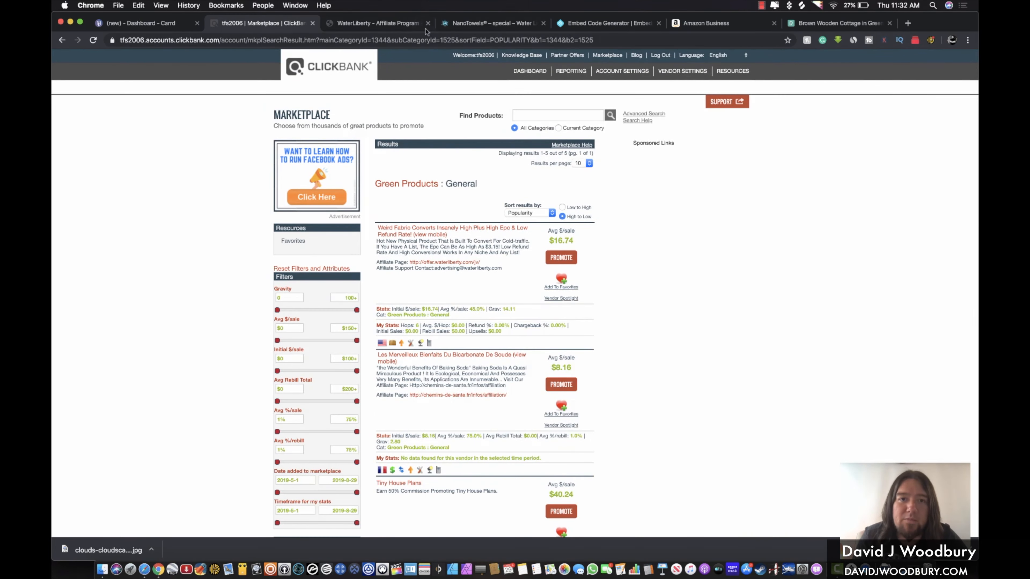
{"action": "left_click", "coordinate": [388, 23]}
{"action": "scroll", "coordinate": [466, 209], "scroll_direction": "down", "scroll_amount": 5}
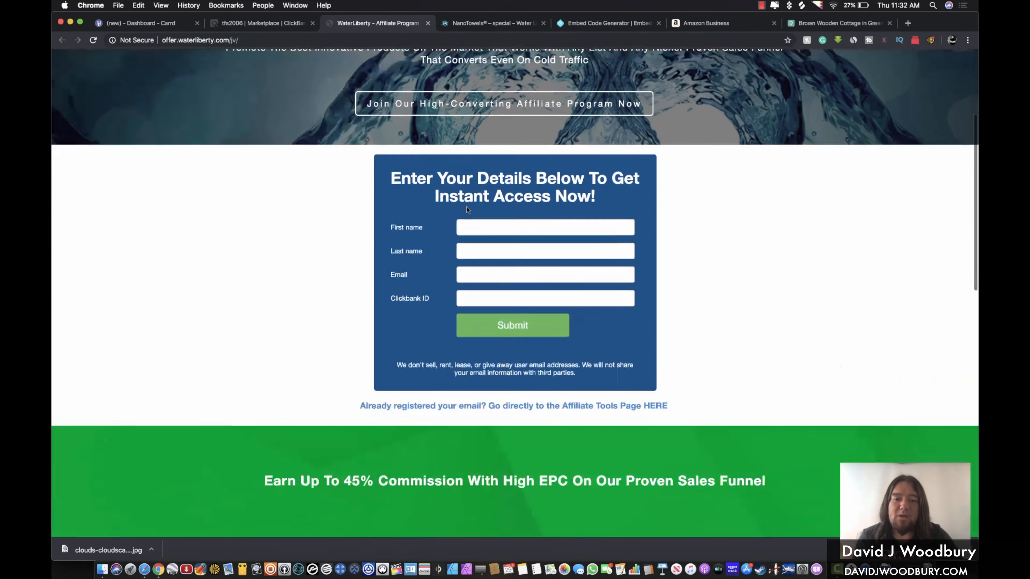
Enter the Affiliate Tools page as a registered affiliate and look over the email swipes
{"action": "left_click", "coordinate": [466, 390]}
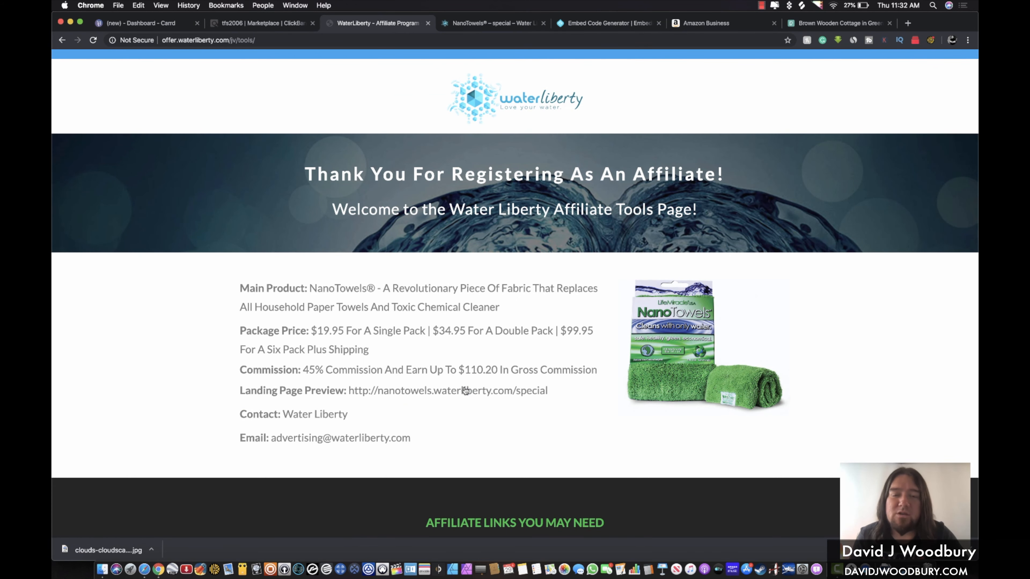
{"action": "scroll", "coordinate": [465, 391], "scroll_direction": "down", "scroll_amount": 20}
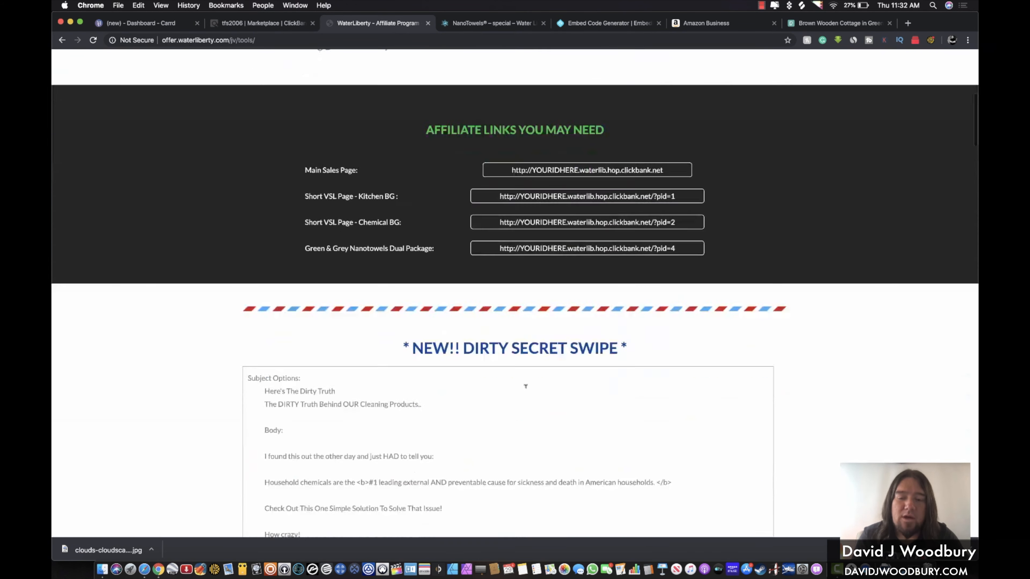
{"action": "scroll", "coordinate": [525, 384], "scroll_direction": "up", "scroll_amount": 4}
{"action": "triple_click", "coordinate": [353, 193]}
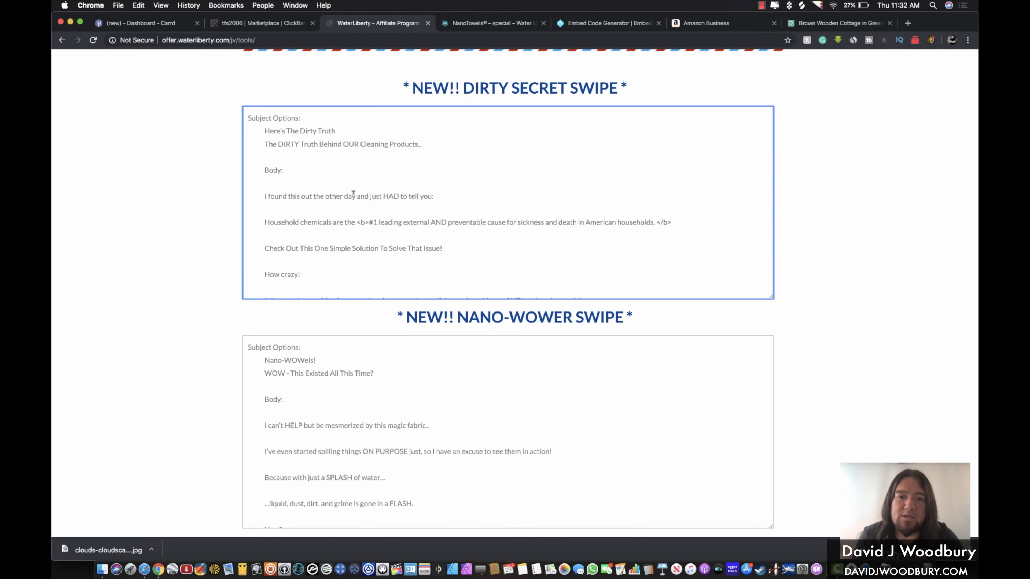
{"action": "left_click", "coordinate": [353, 194]}
Scroll to the image links and select the 2-Pack Special nano_2.gif image address
{"action": "scroll", "coordinate": [351, 194], "scroll_direction": "down", "scroll_amount": 10}
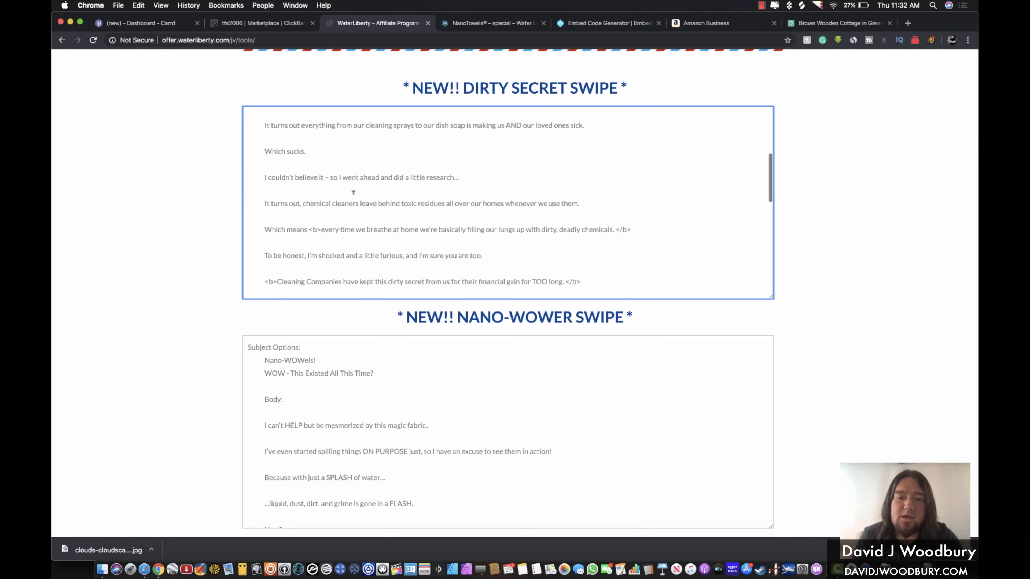
{"action": "scroll", "coordinate": [186, 242], "scroll_direction": "down", "scroll_amount": 20}
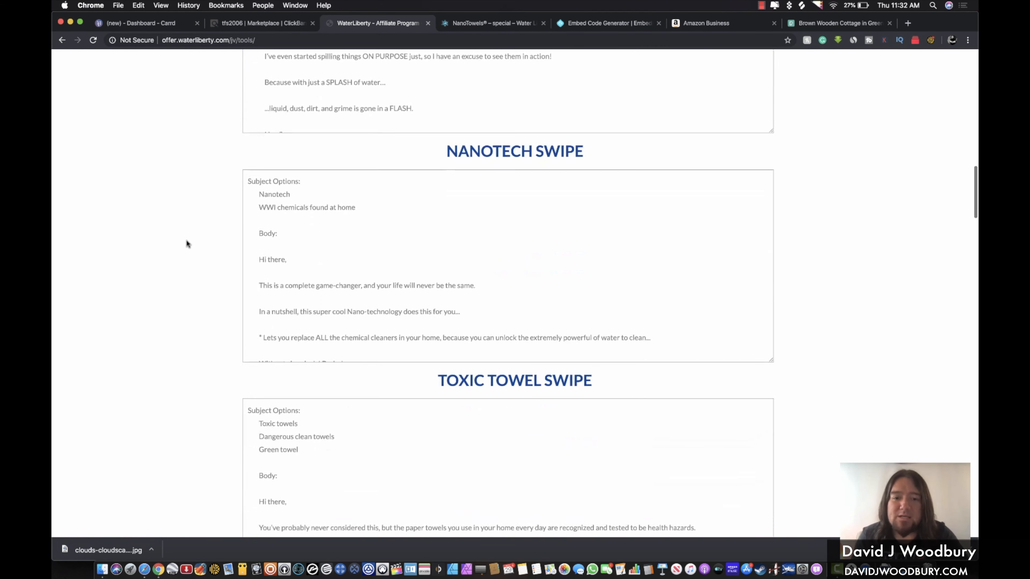
{"action": "scroll", "coordinate": [186, 243], "scroll_direction": "down", "scroll_amount": 6}
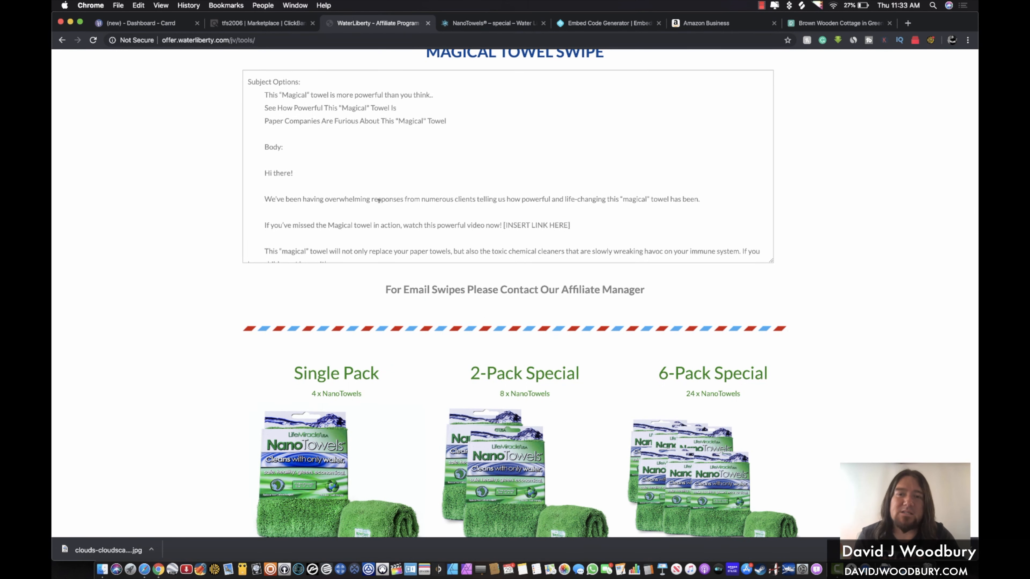
{"action": "scroll", "coordinate": [378, 200], "scroll_direction": "down", "scroll_amount": 4}
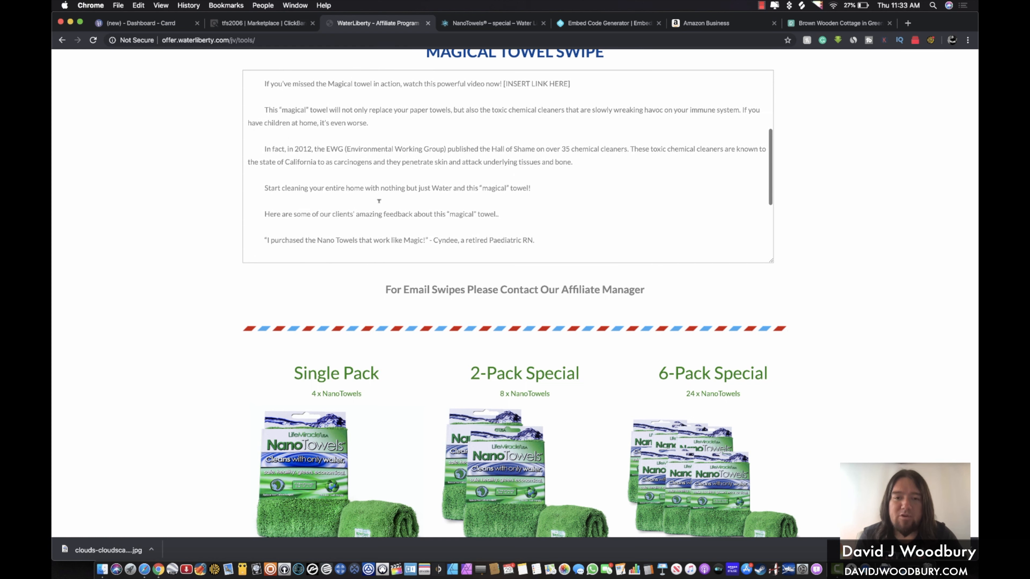
{"action": "scroll", "coordinate": [220, 262], "scroll_direction": "down", "scroll_amount": 4}
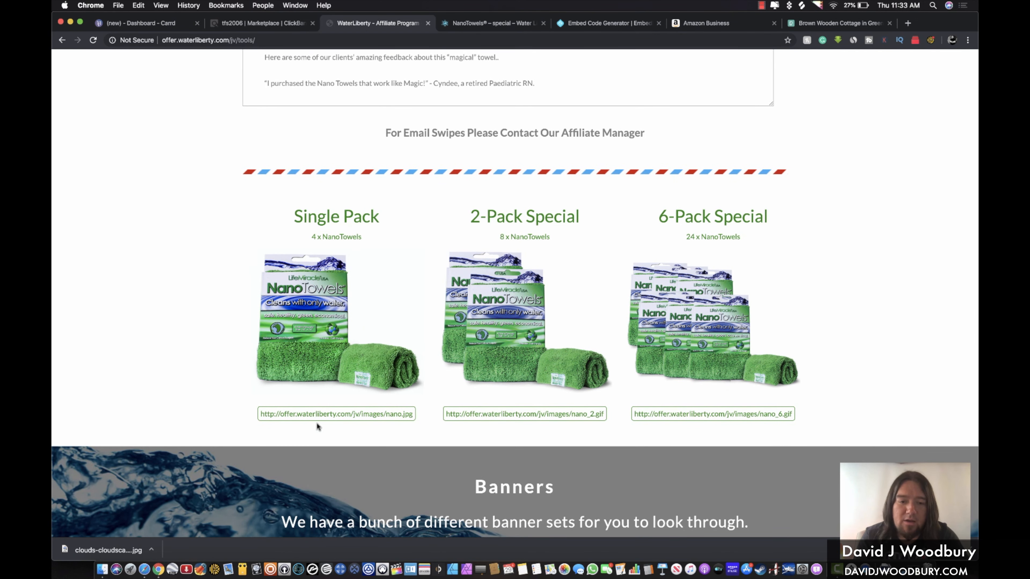
{"action": "triple_click", "coordinate": [320, 412]}
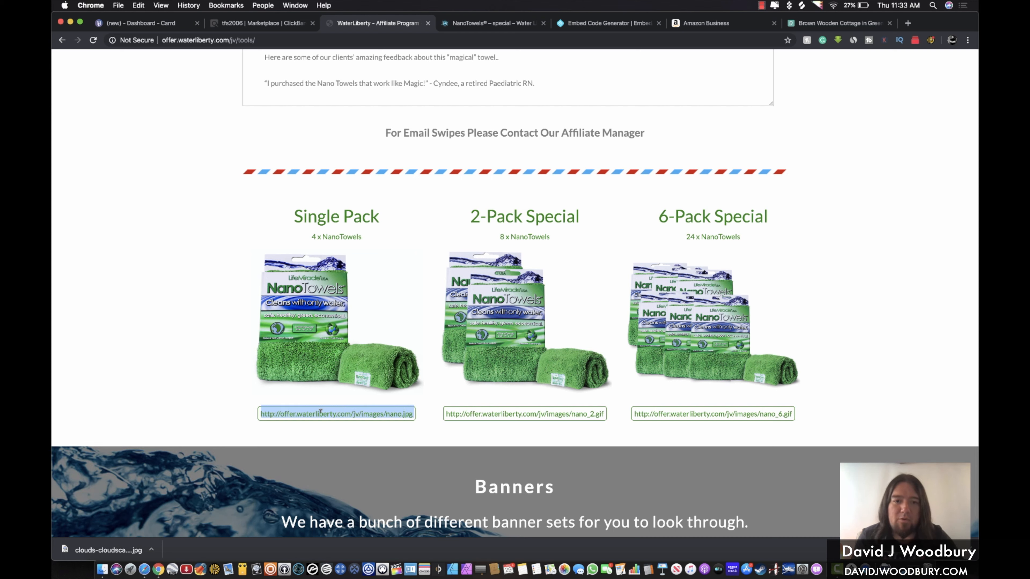
{"action": "triple_click", "coordinate": [545, 412]}
{"action": "key", "text": "super+c"}
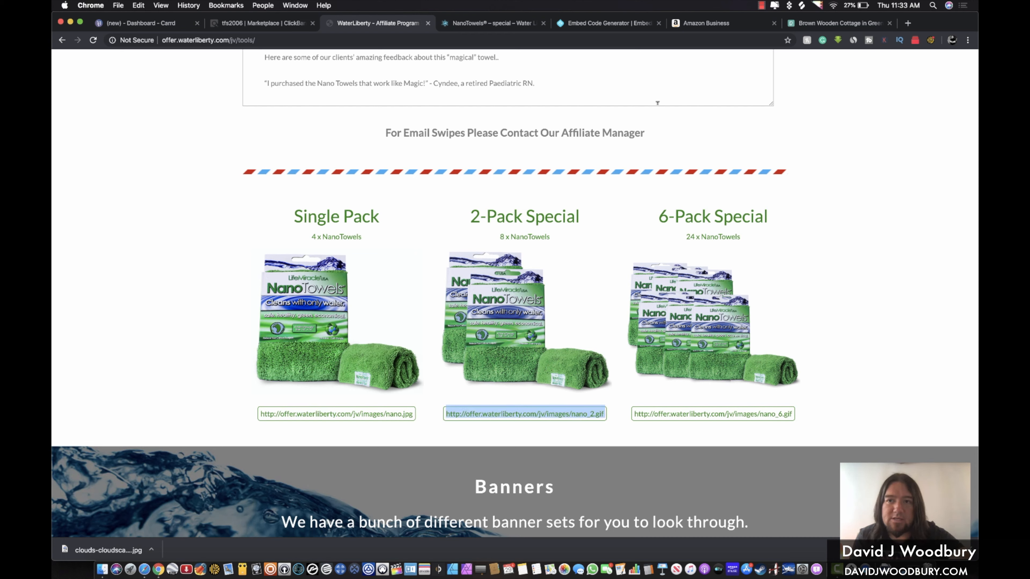
Load the nano_2.gif address in a new tab and save the image to Pictures as a GIF
{"action": "left_click", "coordinate": [908, 23]}
{"action": "key", "text": "super+v"}
{"action": "key", "text": "Return"}
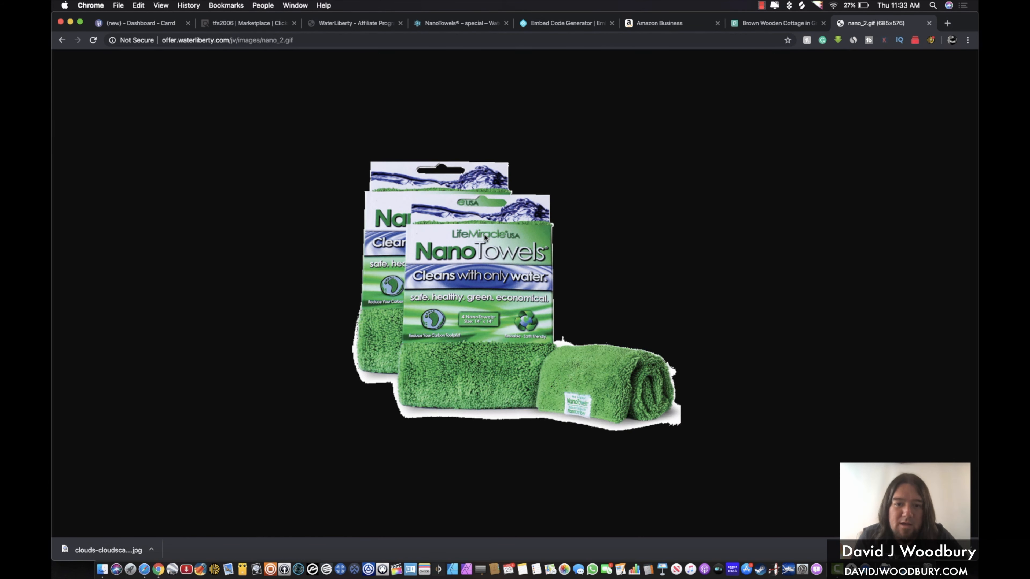
{"action": "right_click", "coordinate": [456, 267]}
{"action": "left_click", "coordinate": [490, 281]}
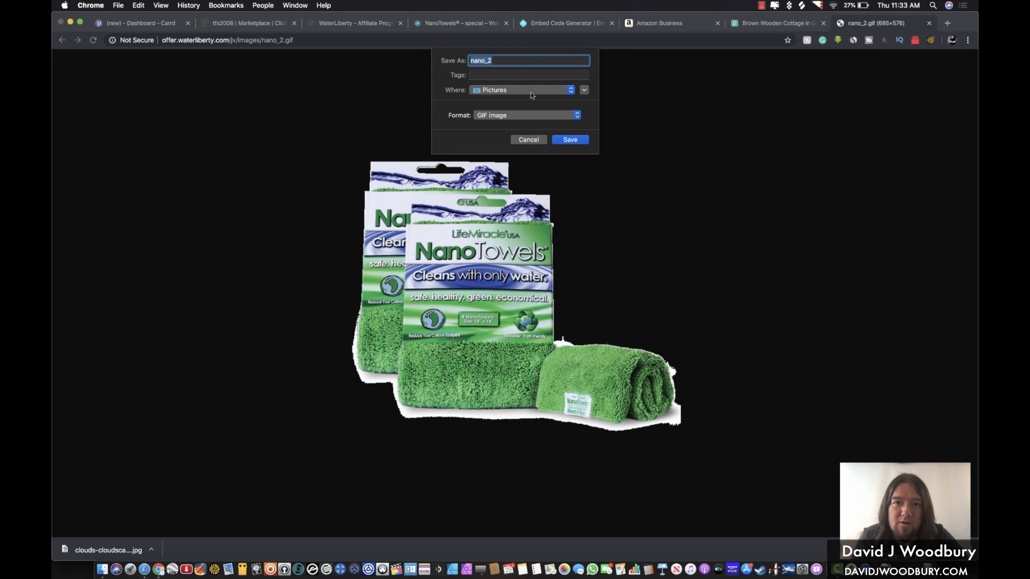
{"action": "left_click", "coordinate": [568, 140]}
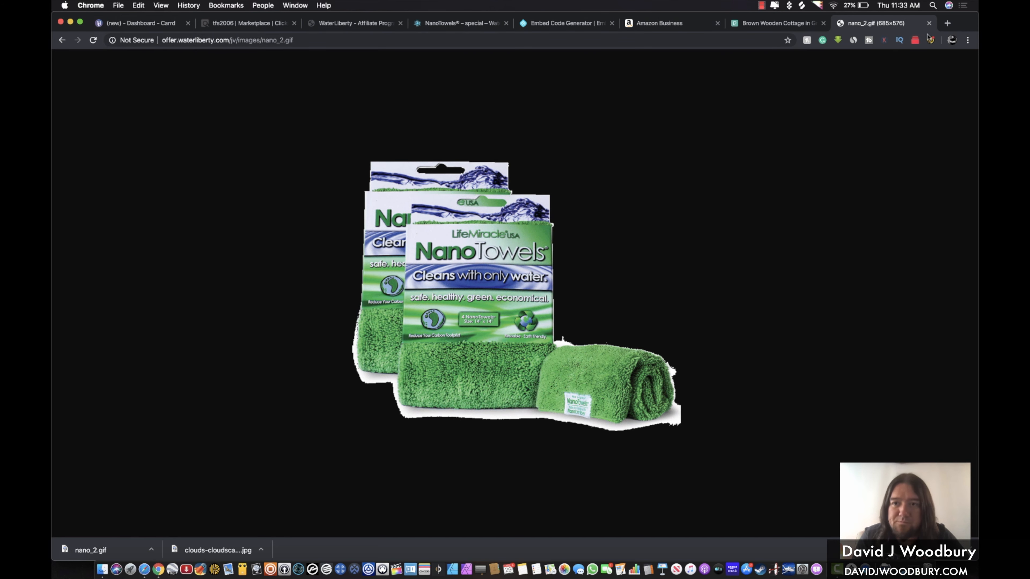
{"action": "left_click", "coordinate": [929, 23]}
Save the wide 728x90 'Revolutionary Piece Of Fabric' banner as a JPEG, then return to Carrd
{"action": "scroll", "coordinate": [393, 274], "scroll_direction": "down", "scroll_amount": 4}
{"action": "scroll", "coordinate": [405, 232], "scroll_direction": "down", "scroll_amount": 5}
{"action": "scroll", "coordinate": [405, 234], "scroll_direction": "down", "scroll_amount": 8}
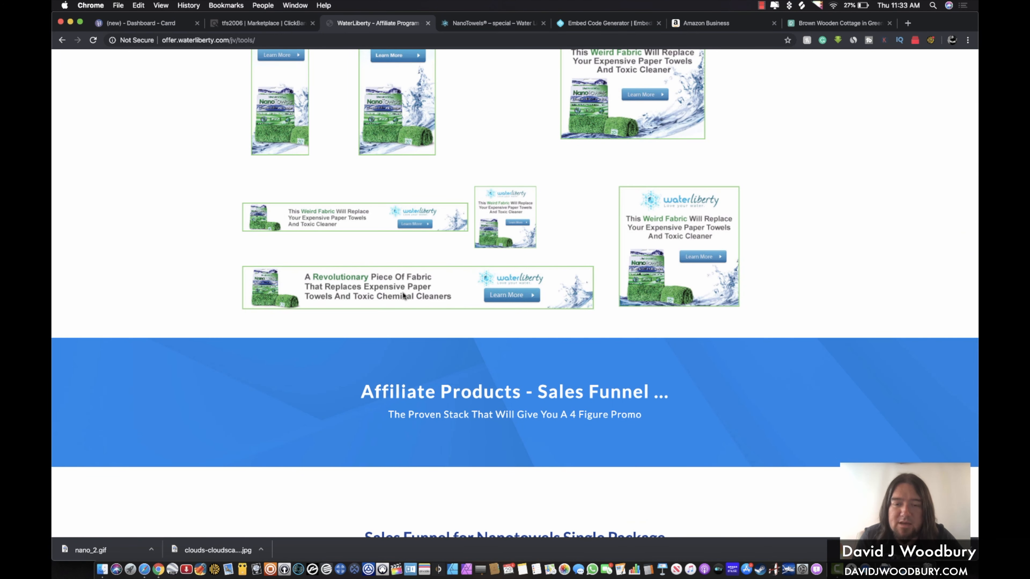
{"action": "right_click", "coordinate": [403, 295]}
{"action": "left_click", "coordinate": [433, 307]}
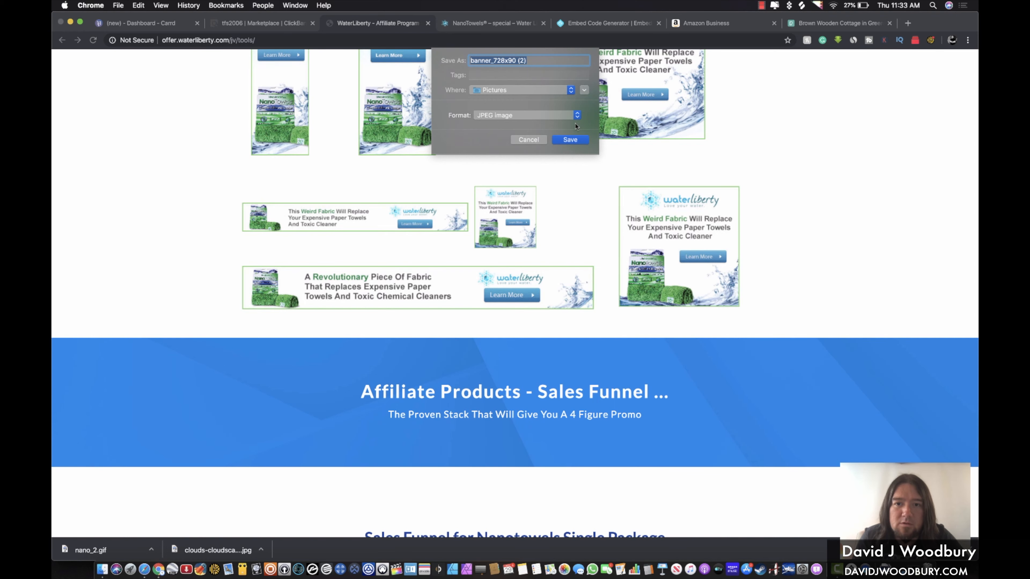
{"action": "left_click", "coordinate": [569, 139]}
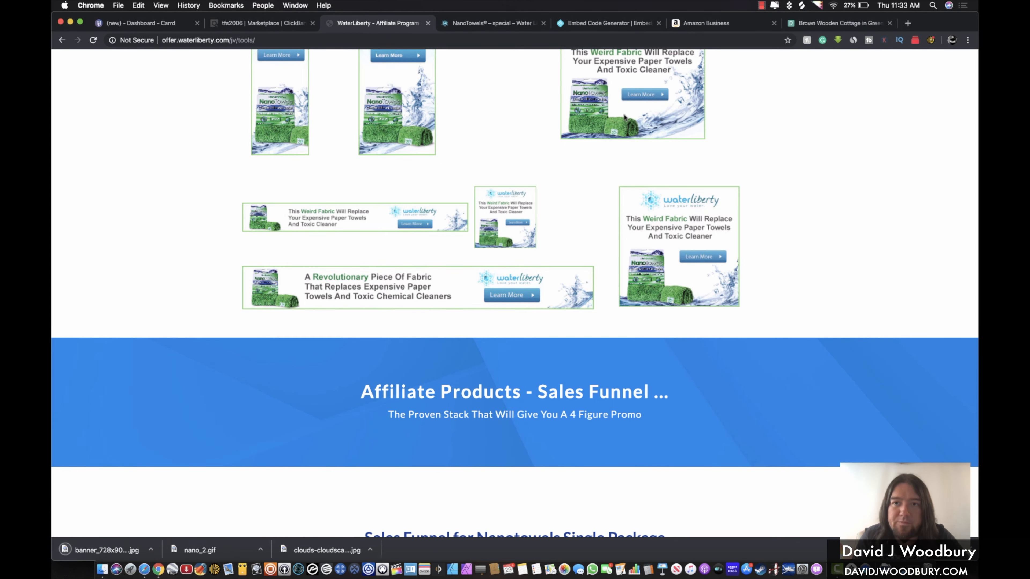
{"action": "scroll", "coordinate": [514, 198], "scroll_direction": "down", "scroll_amount": 5}
{"action": "scroll", "coordinate": [514, 199], "scroll_direction": "up", "scroll_amount": 9}
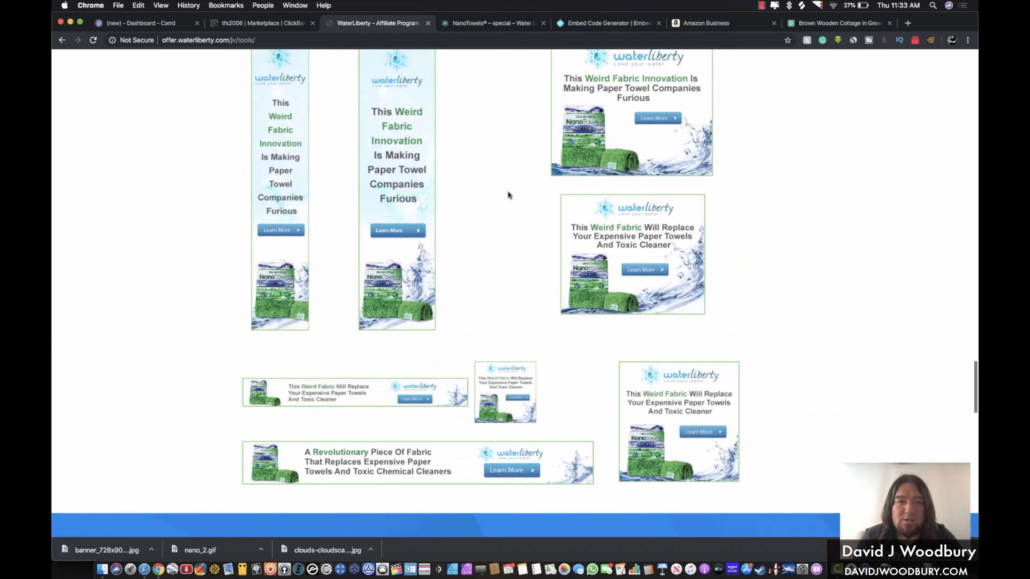
{"action": "left_click", "coordinate": [143, 26]}
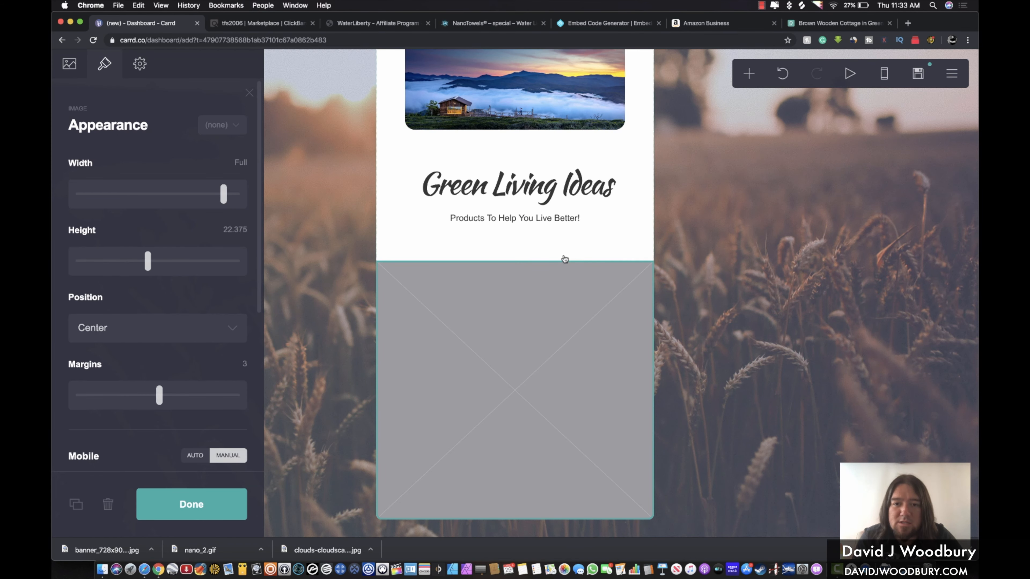
Add a divider below the subtitle, followed by a new text element
{"action": "left_click", "coordinate": [594, 223]}
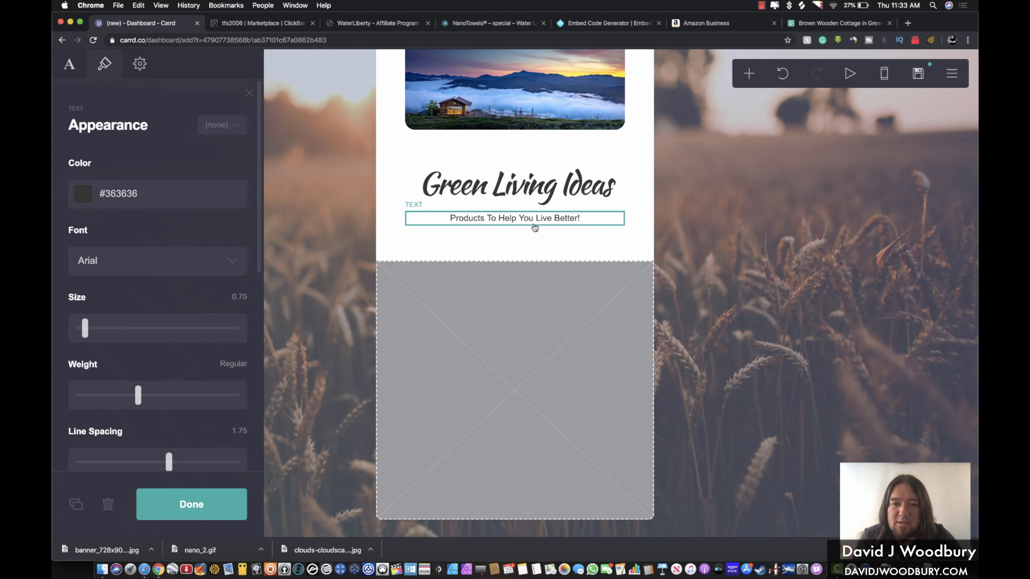
{"action": "left_click", "coordinate": [749, 73]}
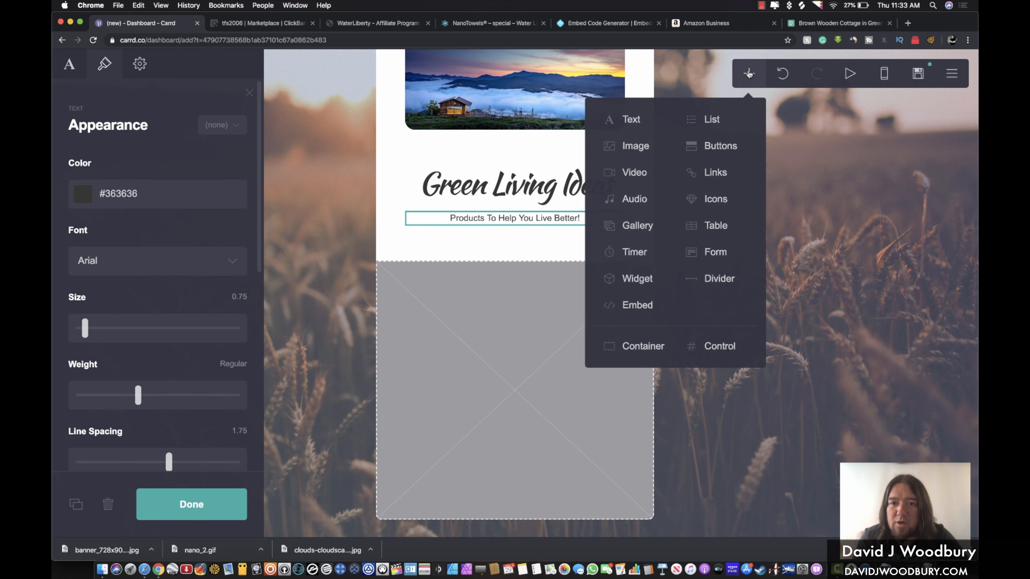
{"action": "left_click", "coordinate": [717, 279]}
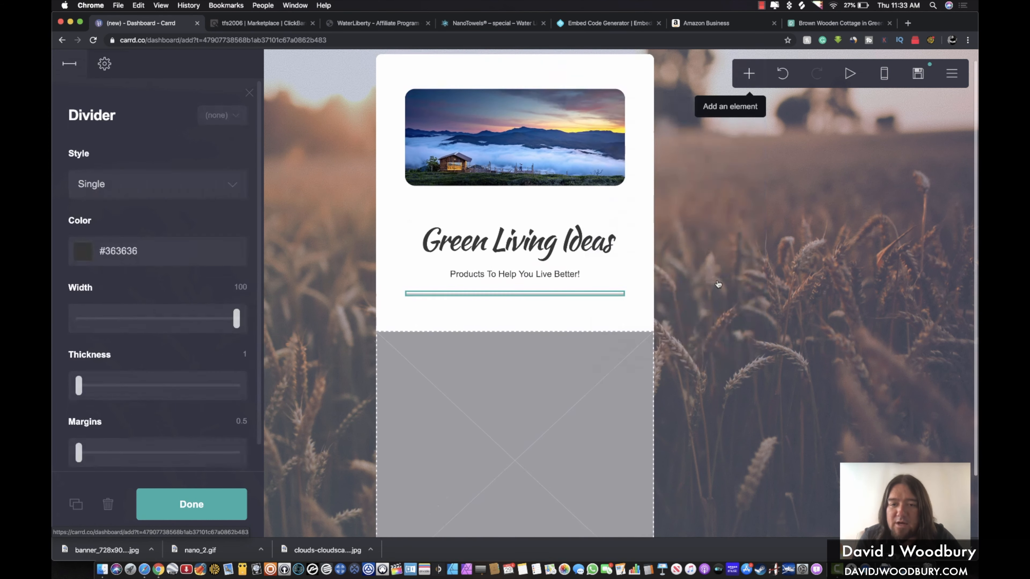
{"action": "left_click", "coordinate": [748, 77]}
{"action": "left_click", "coordinate": [630, 118]}
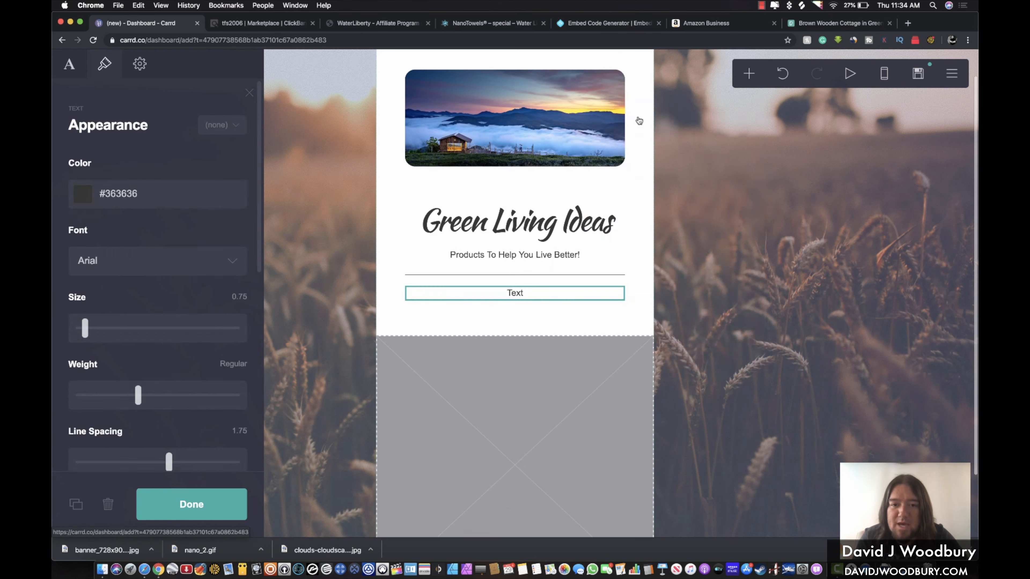
Replace the new text element's placeholder 'Text' with 'NEW**'
{"action": "left_click", "coordinate": [520, 293]}
{"action": "left_click", "coordinate": [518, 295]}
{"action": "scroll", "coordinate": [518, 292], "scroll_direction": "down", "scroll_amount": 2}
{"action": "left_click", "coordinate": [512, 222]}
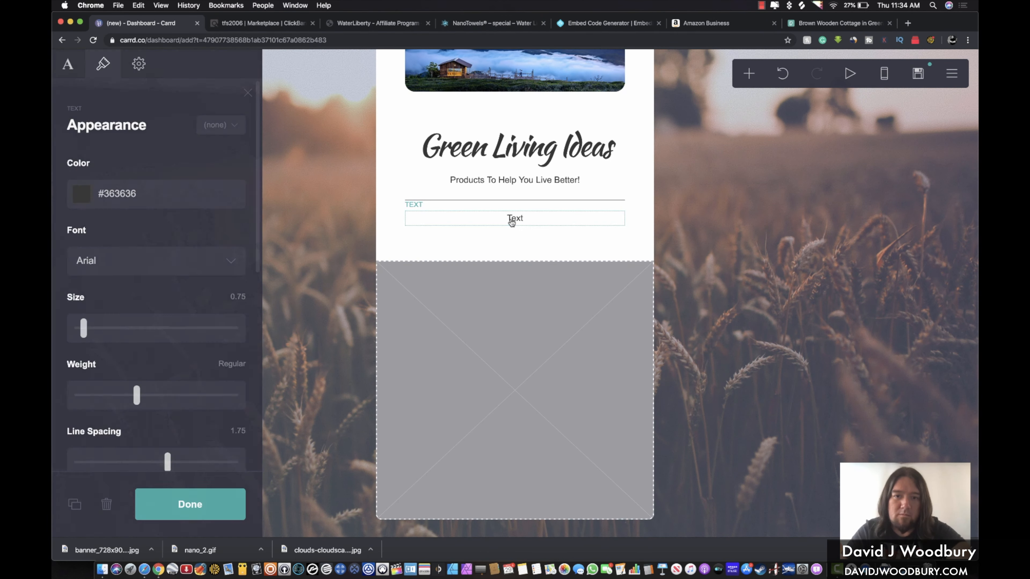
{"action": "left_click", "coordinate": [512, 223]}
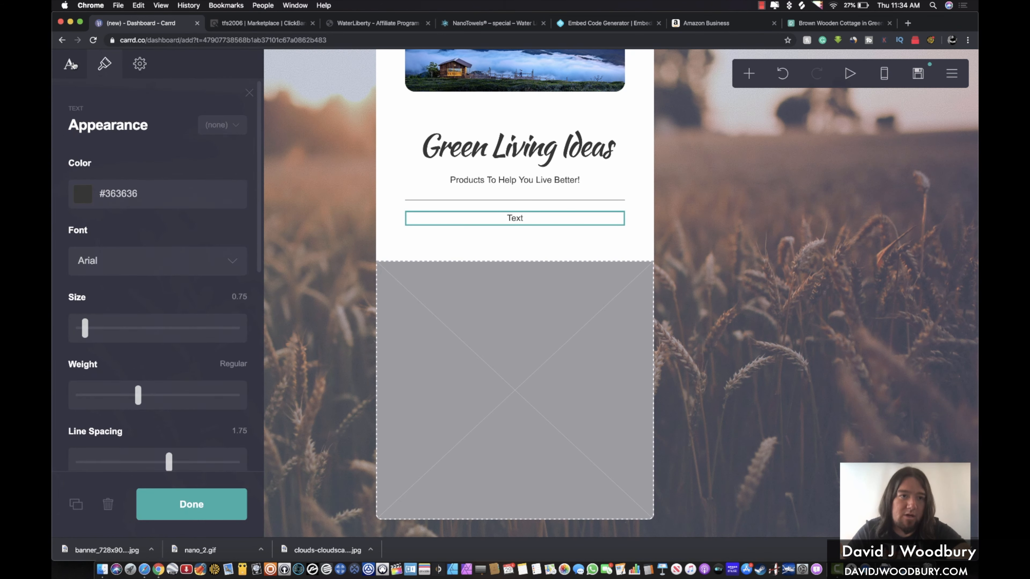
{"action": "left_click", "coordinate": [71, 64]}
{"action": "double_click", "coordinate": [105, 164]}
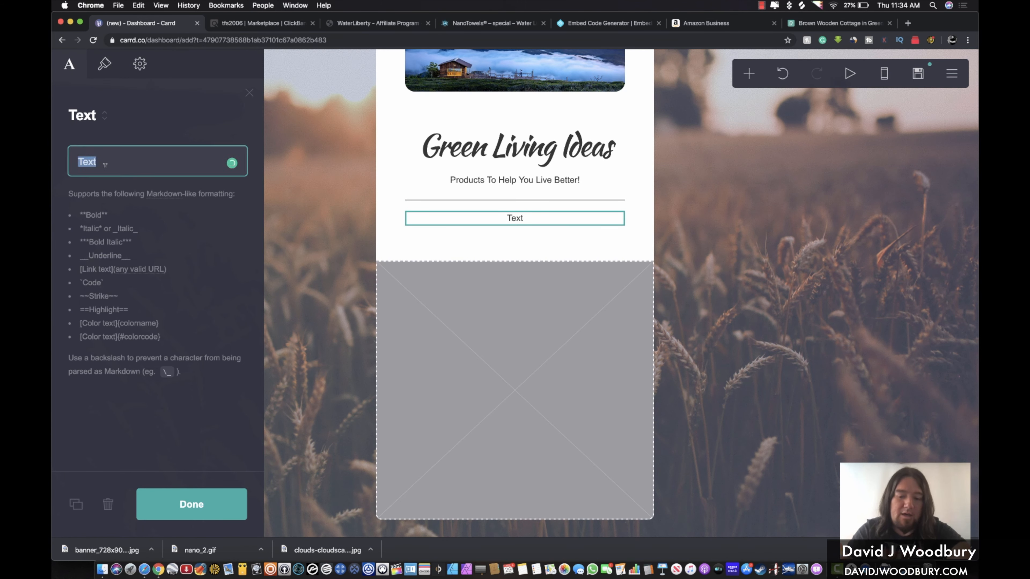
{"action": "type", "text": "NEW"}
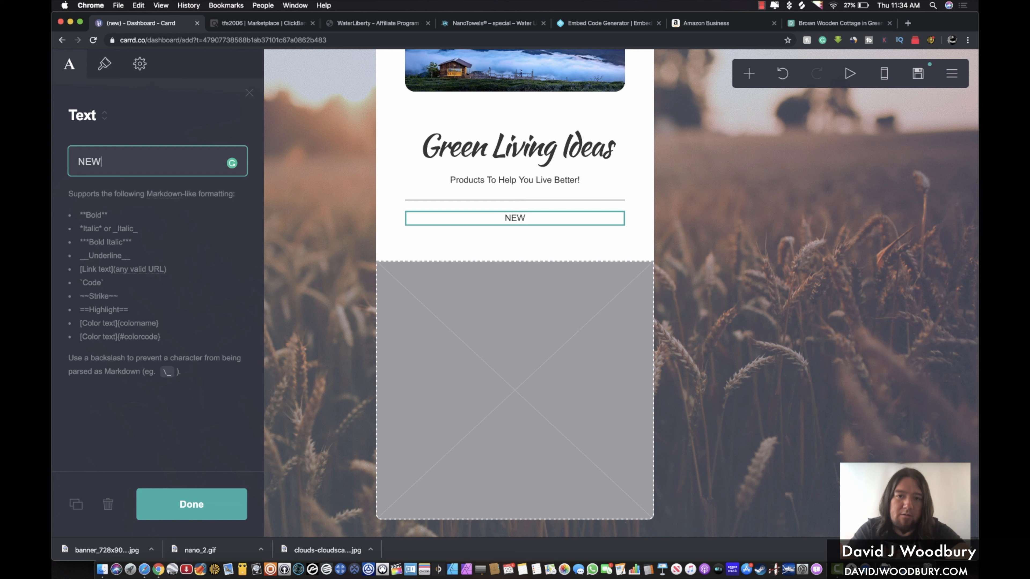
{"action": "type", "text": "**"}
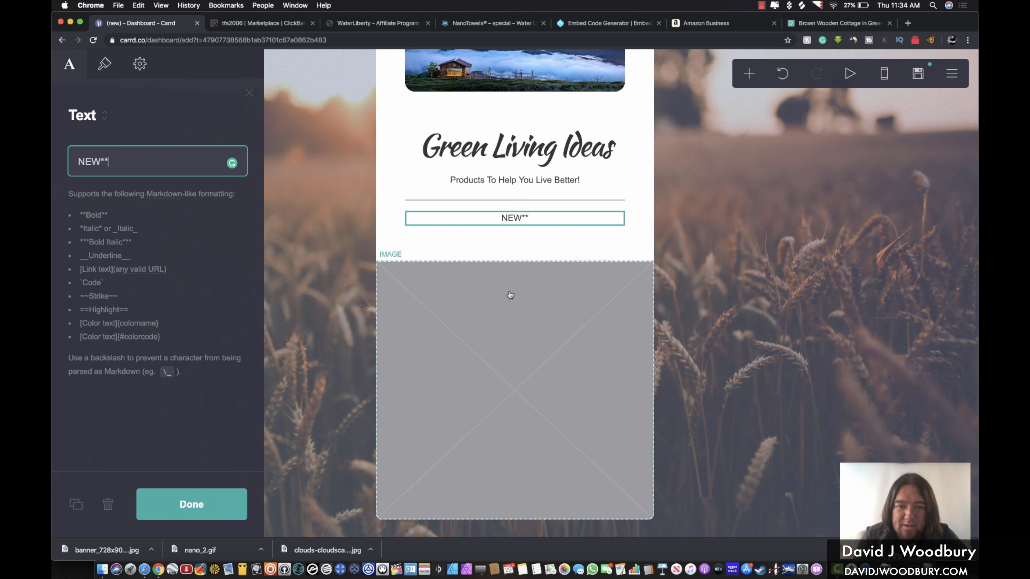
{"action": "left_click", "coordinate": [536, 296]}
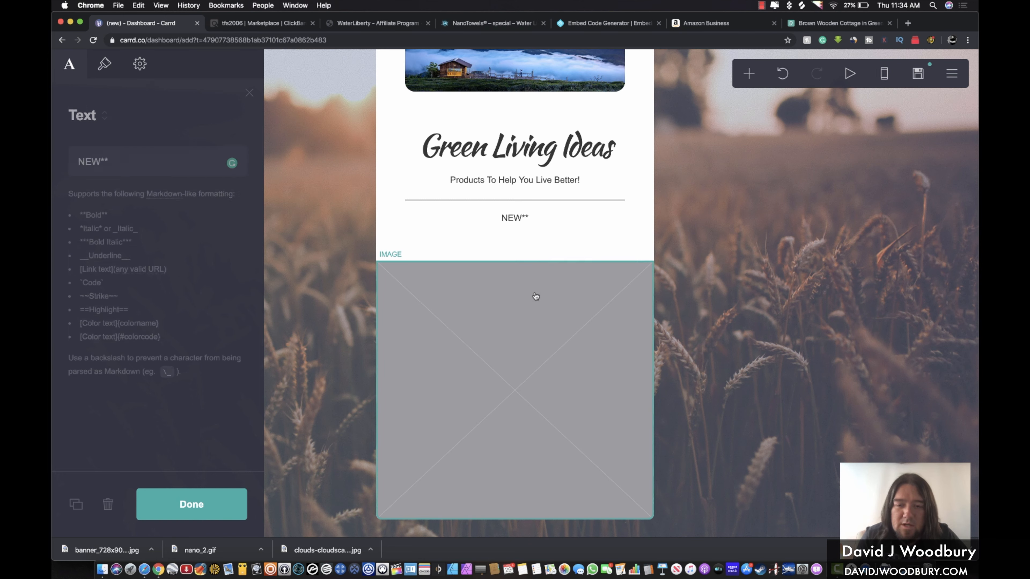
{"action": "left_click", "coordinate": [749, 73]}
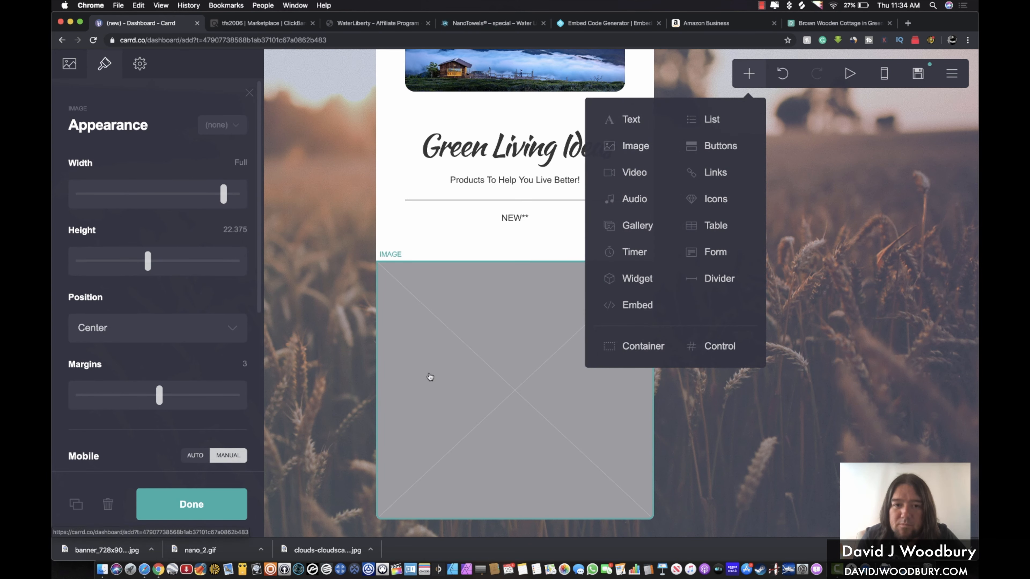
Upload nano_2.gif into the image block, widening the crop to keep the whole picture
{"action": "left_click", "coordinate": [470, 329]}
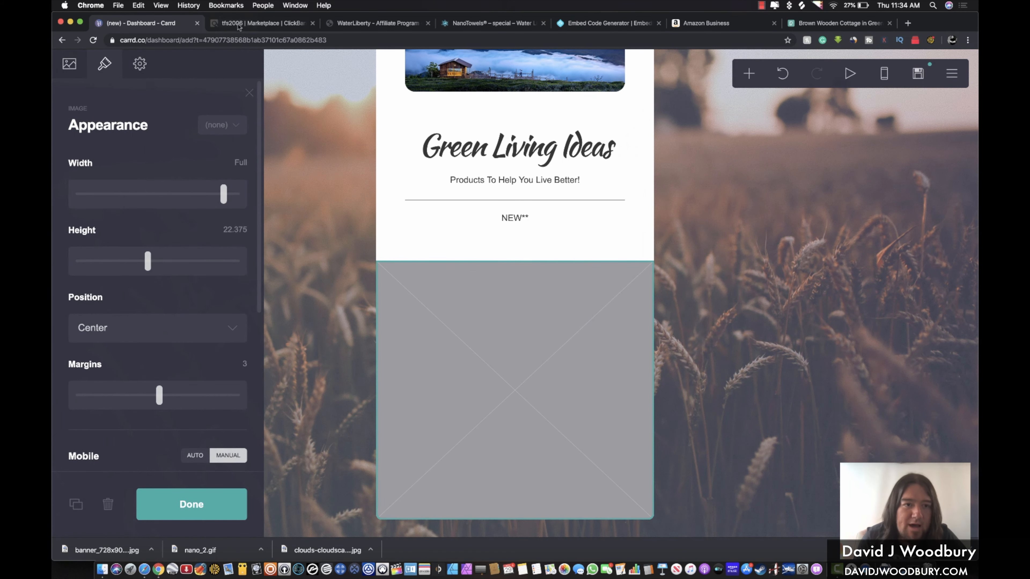
{"action": "left_click", "coordinate": [69, 63]}
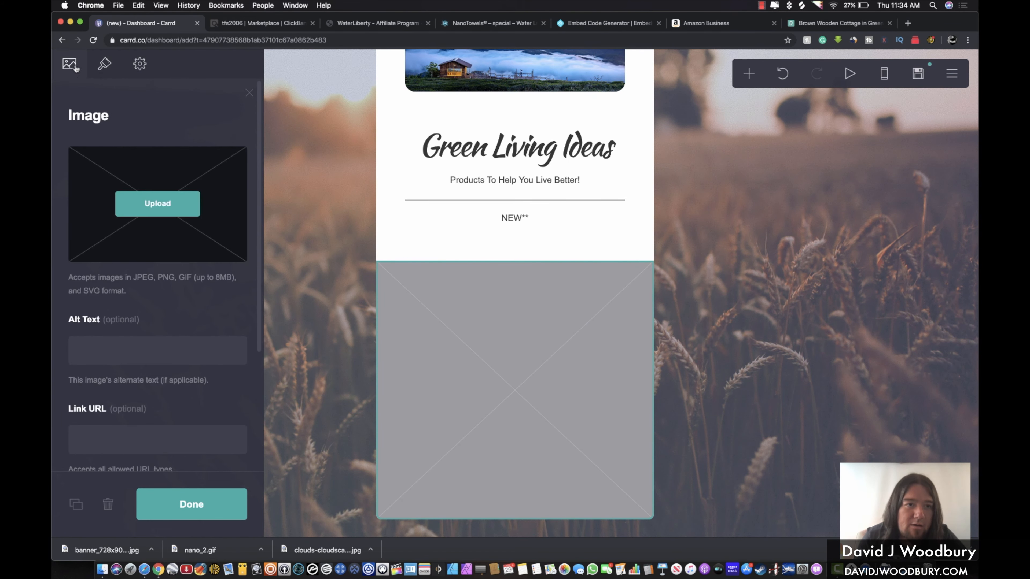
{"action": "left_click", "coordinate": [163, 208]}
{"action": "scroll", "coordinate": [523, 156], "scroll_direction": "down", "scroll_amount": 2}
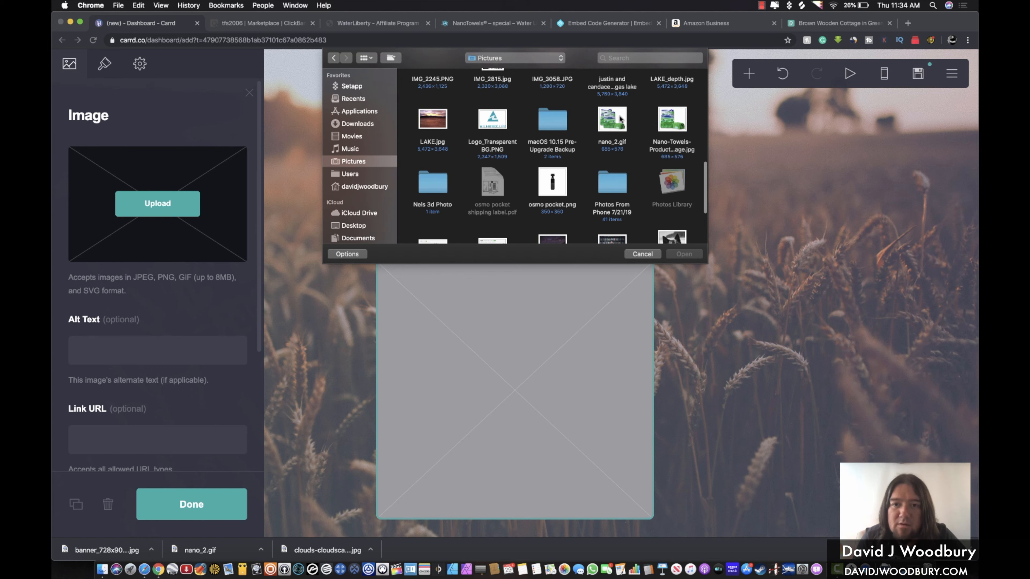
{"action": "double_click", "coordinate": [614, 121]}
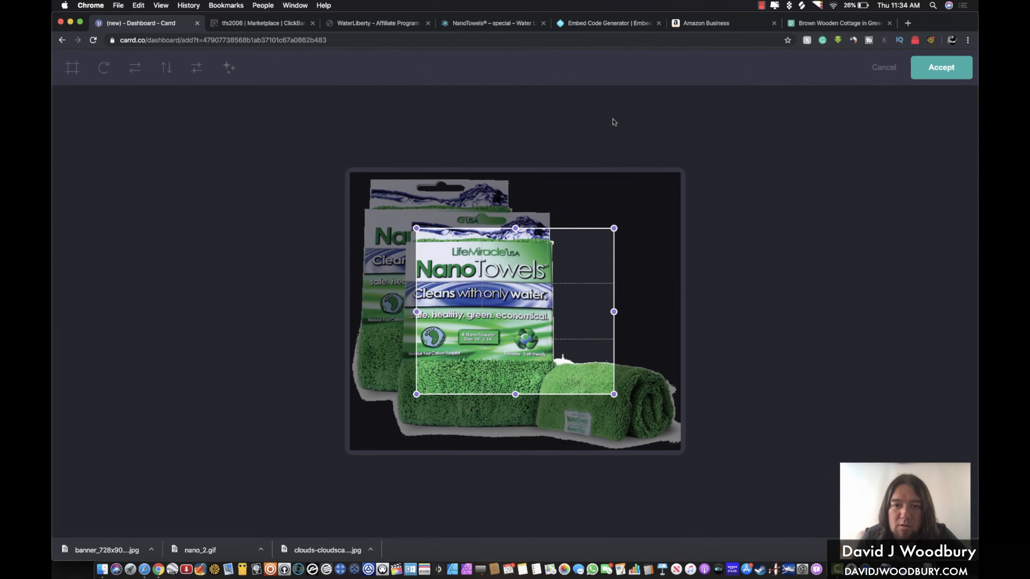
{"action": "left_click_drag", "start_coordinate": [417, 229], "coordinate": [331, 175]}
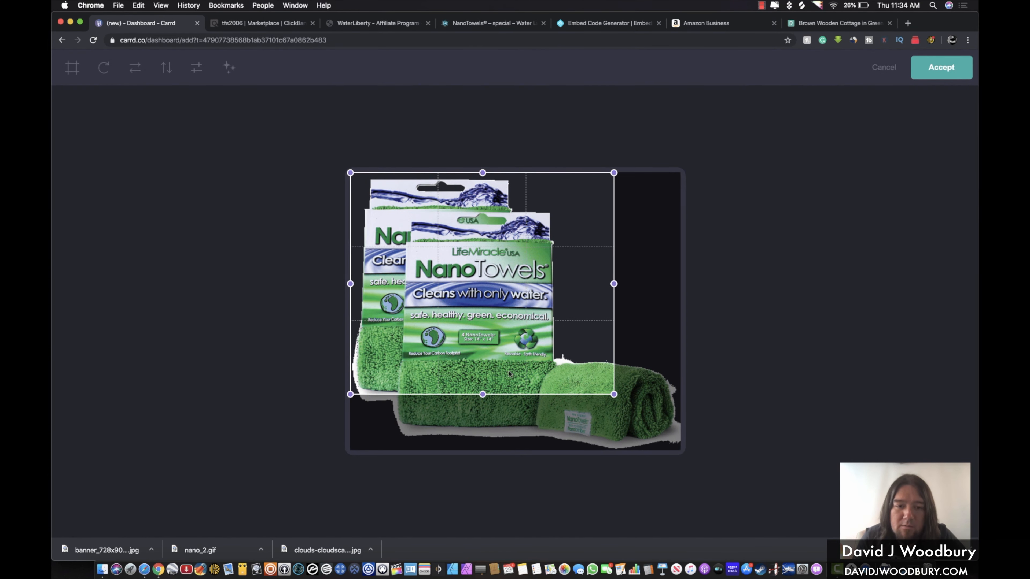
{"action": "left_click_drag", "start_coordinate": [610, 394], "coordinate": [681, 454]}
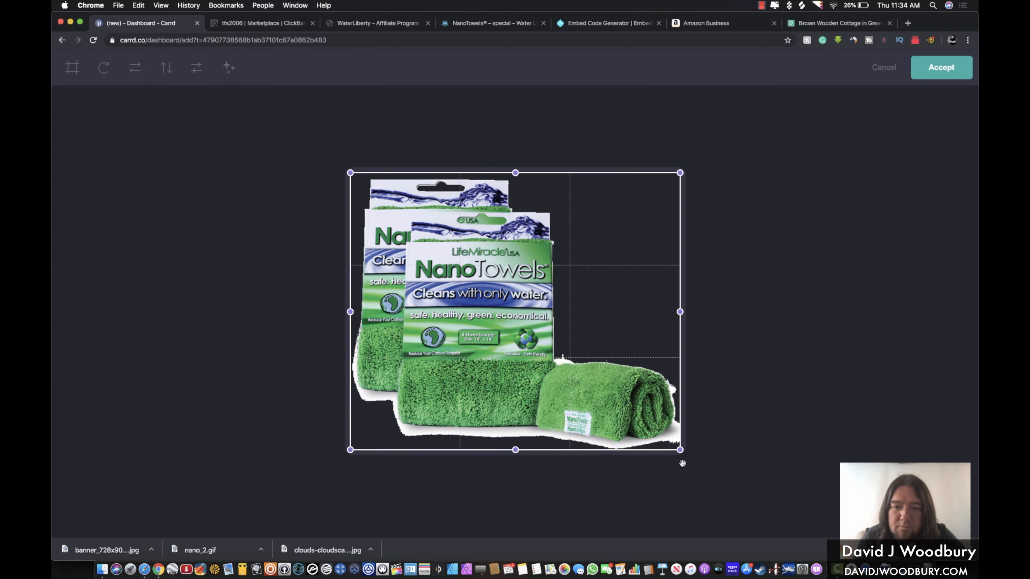
{"action": "left_click", "coordinate": [933, 69]}
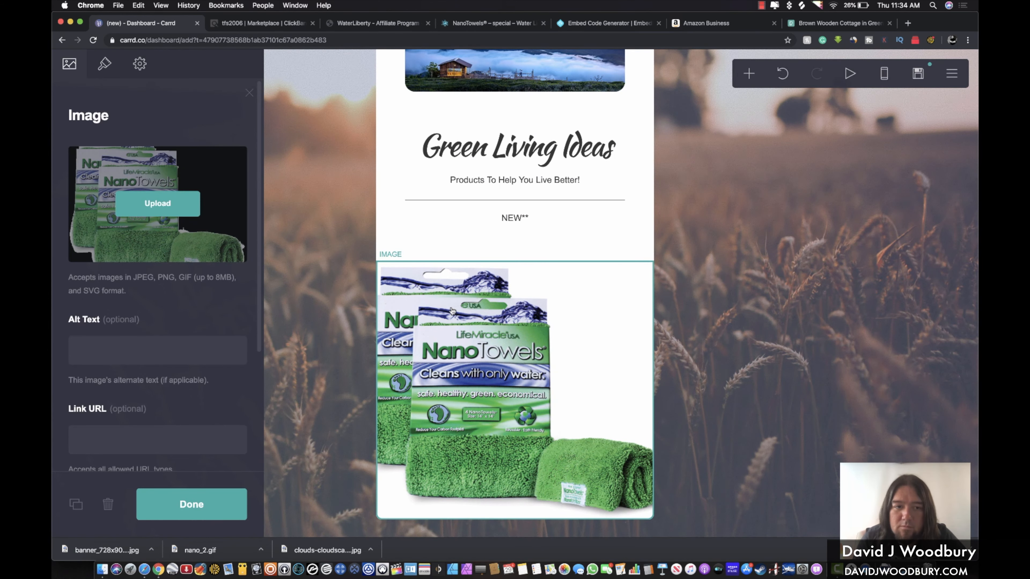
Size the NanoTowels image to width 81.75 and height 15.625
{"action": "left_click", "coordinate": [104, 64]}
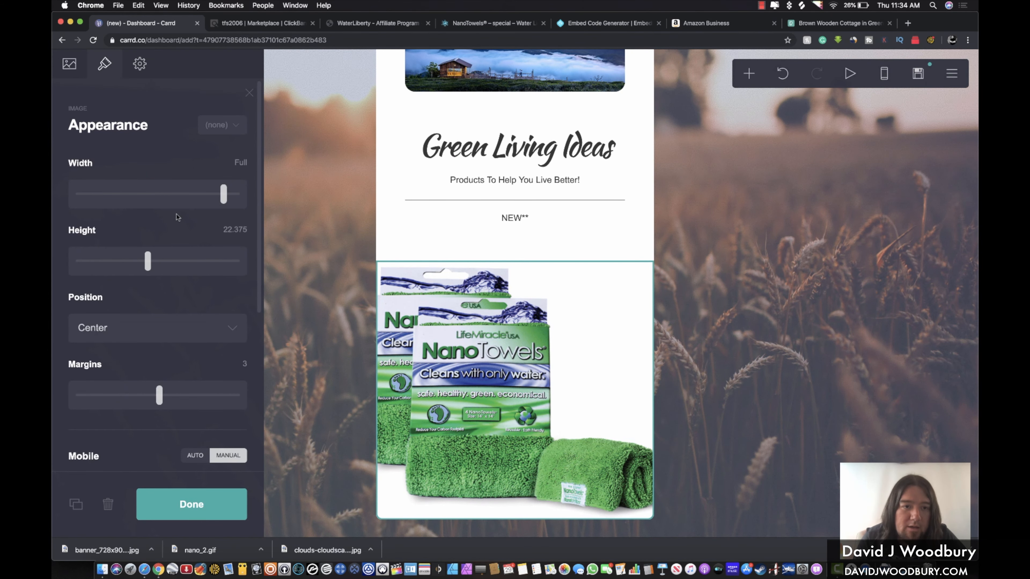
{"action": "left_click_drag", "start_coordinate": [223, 200], "coordinate": [186, 196]}
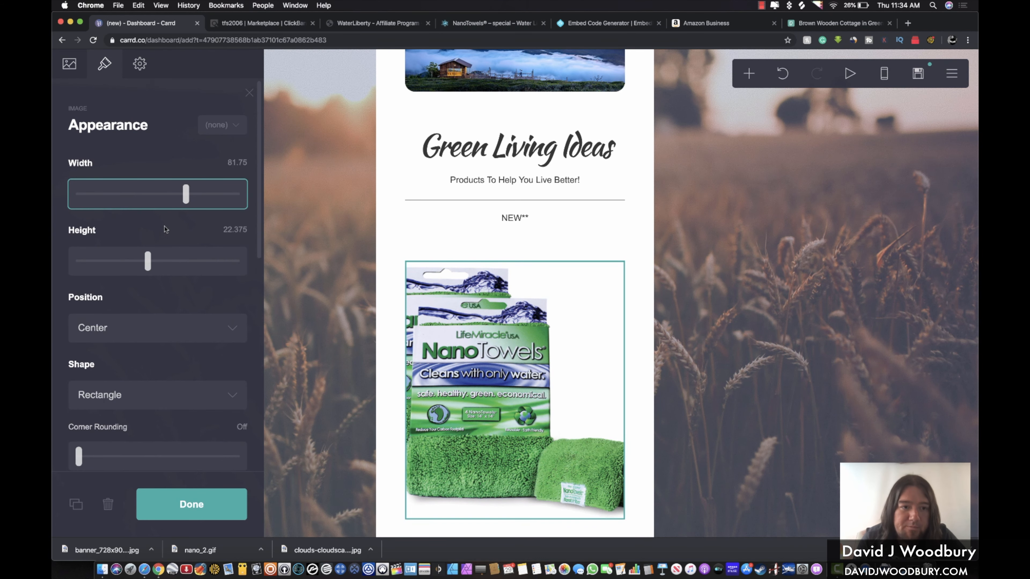
{"action": "left_click_drag", "start_coordinate": [148, 264], "coordinate": [127, 264]}
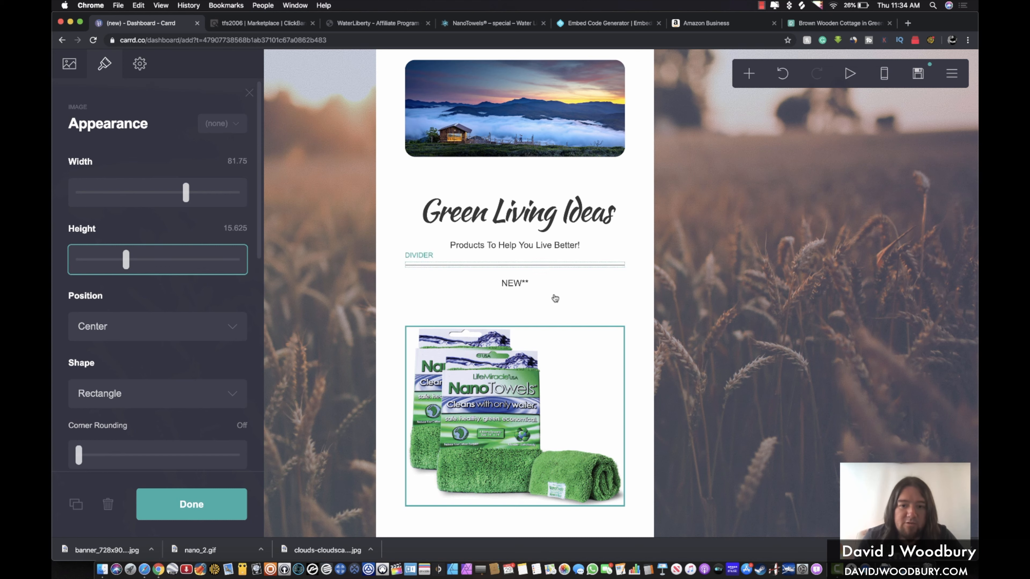
{"action": "left_click", "coordinate": [665, 342]}
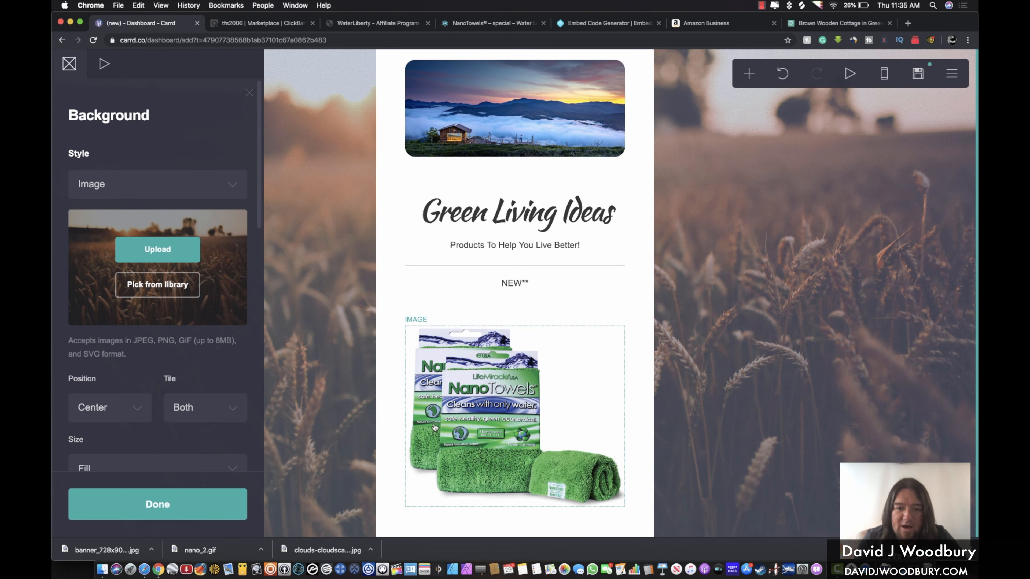
{"action": "scroll", "coordinate": [442, 374], "scroll_direction": "down", "scroll_amount": 2}
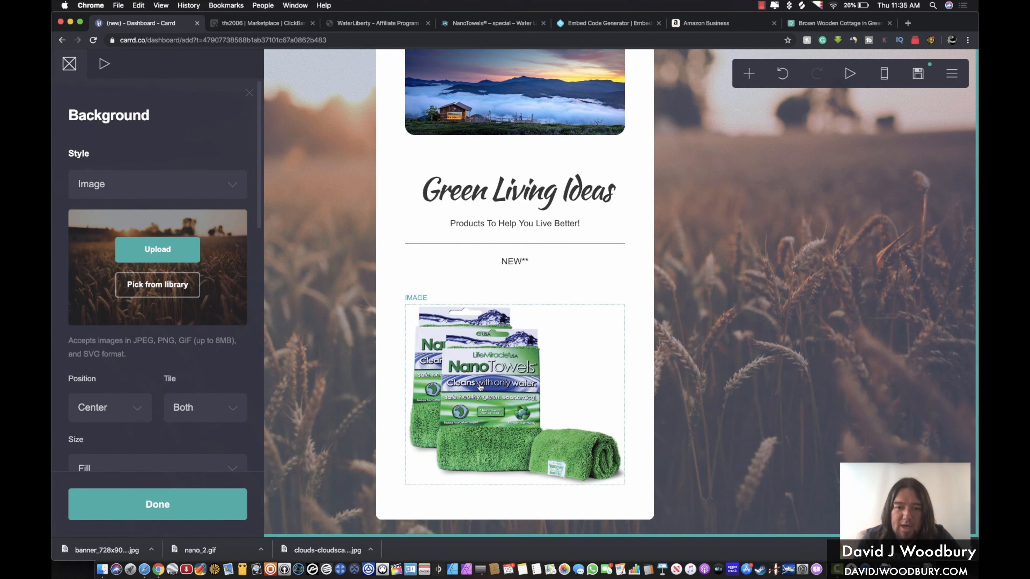
{"action": "left_click", "coordinate": [480, 388]}
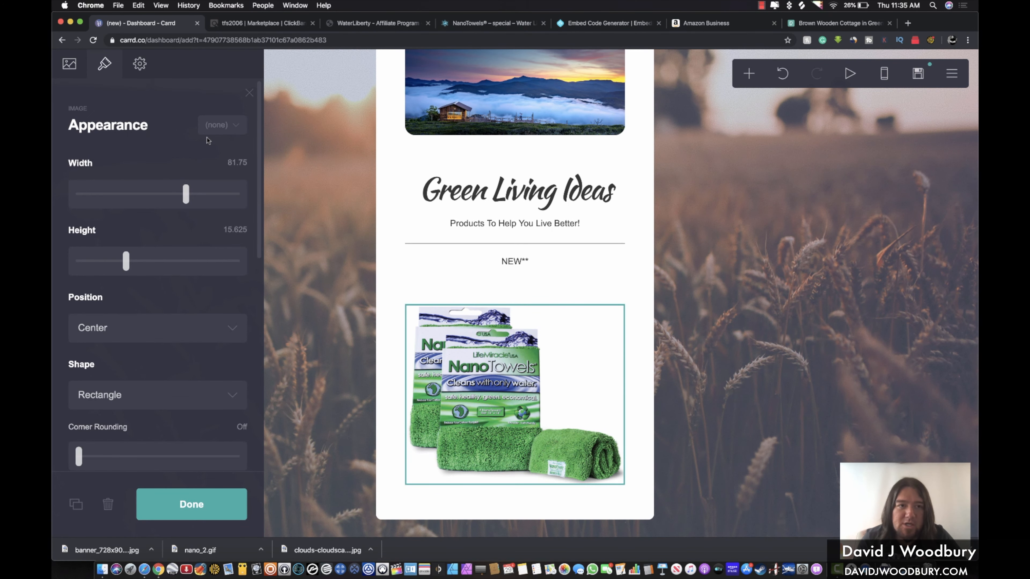
Empty the NanoTowels image's link URL field
{"action": "left_click", "coordinate": [70, 63]}
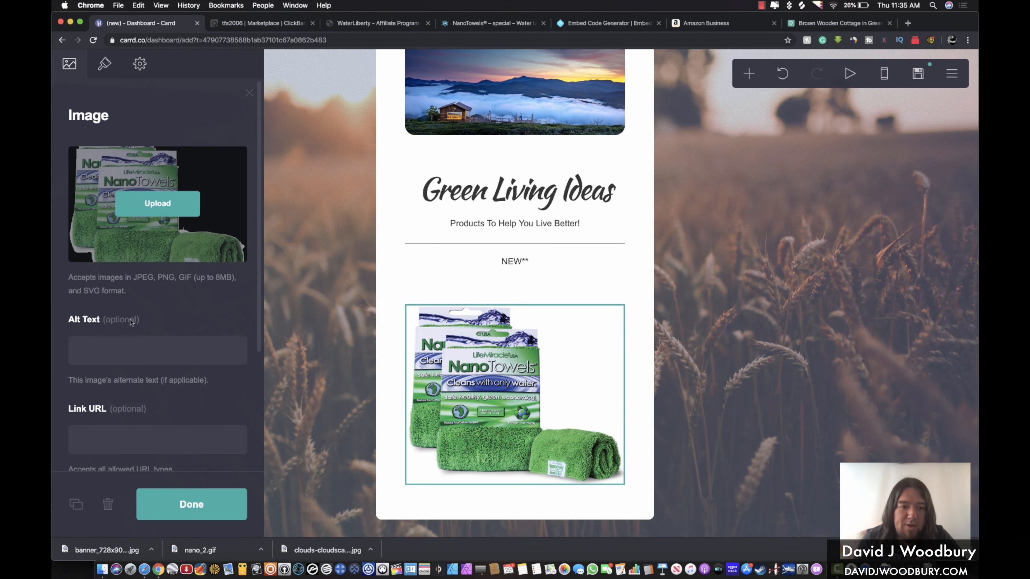
{"action": "left_click", "coordinate": [98, 441]}
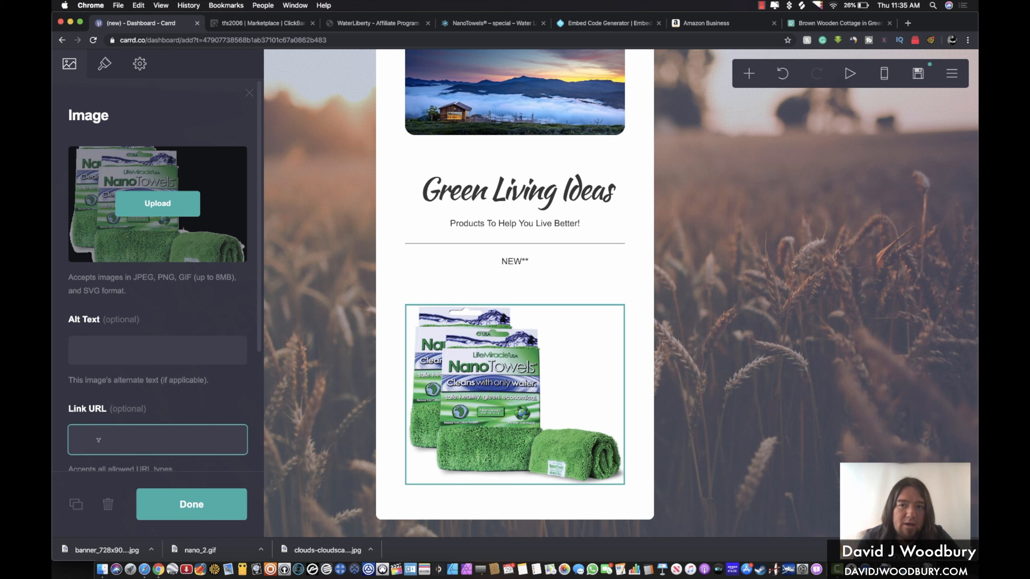
{"action": "key", "text": "super+v"}
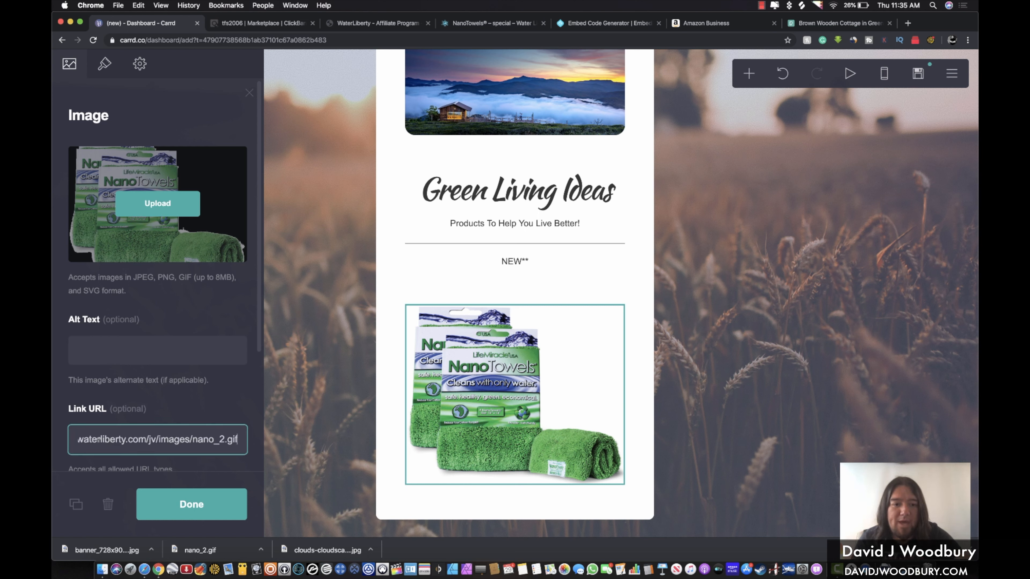
{"action": "triple_click", "coordinate": [137, 434]}
{"action": "key", "text": "BackSpace"}
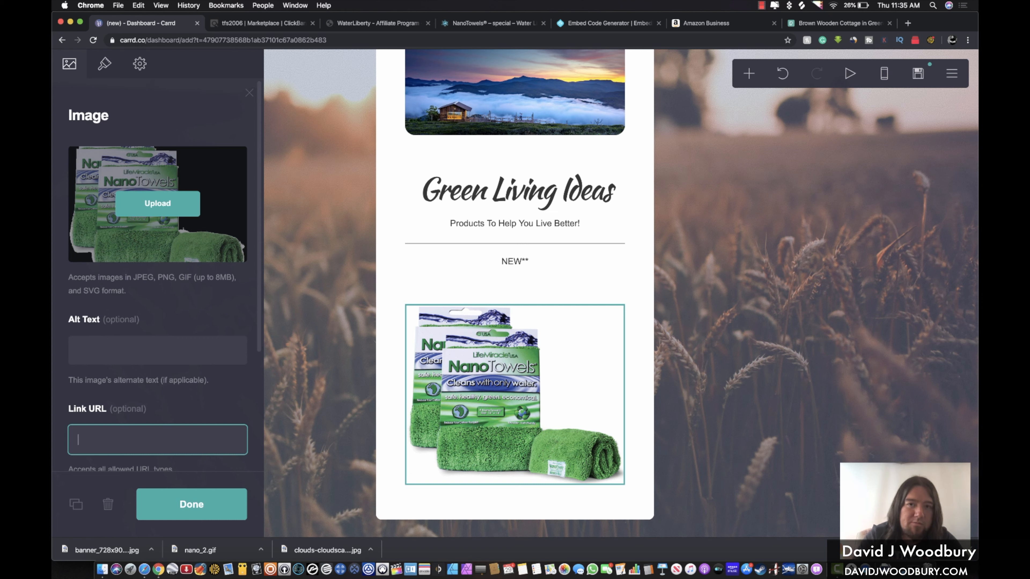
Copy the encrypted carrdsite HopLink from ClickBank's HopLink Generator window
{"action": "left_click", "coordinate": [268, 24]}
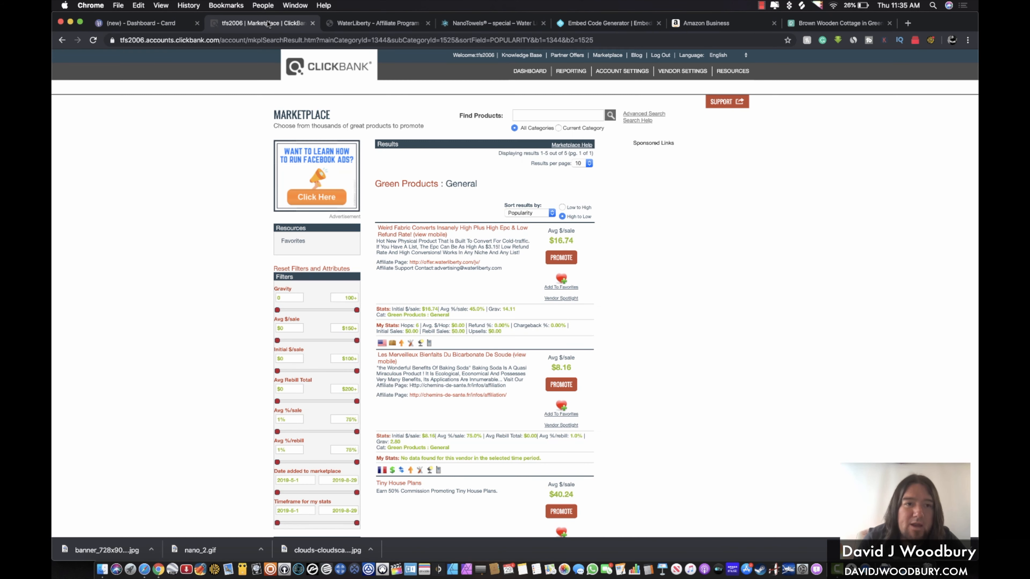
{"action": "left_click_drag", "start_coordinate": [100, 14], "coordinate": [127, 15]}
{"action": "left_click", "coordinate": [64, 57]}
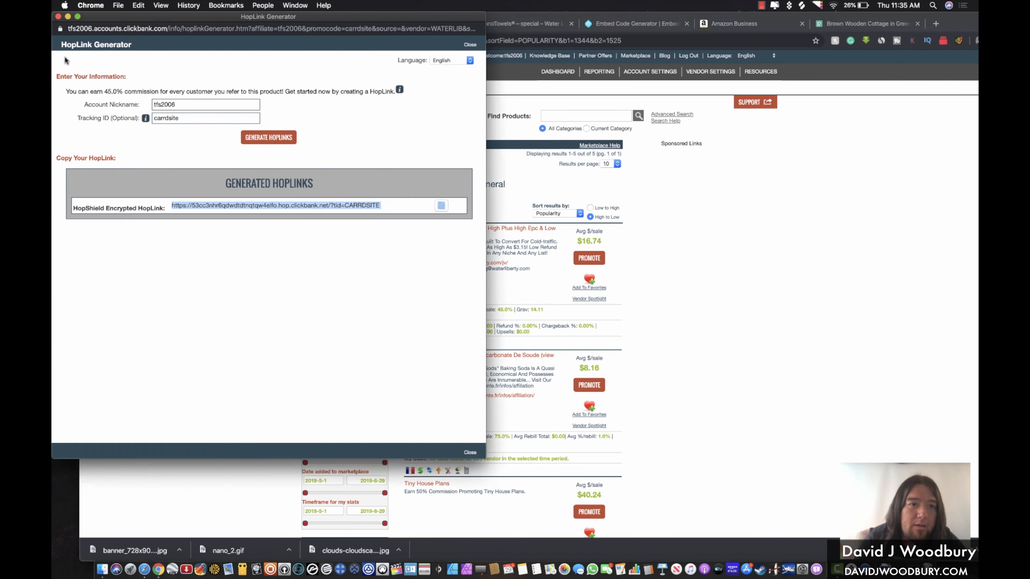
{"action": "key", "text": "super+c"}
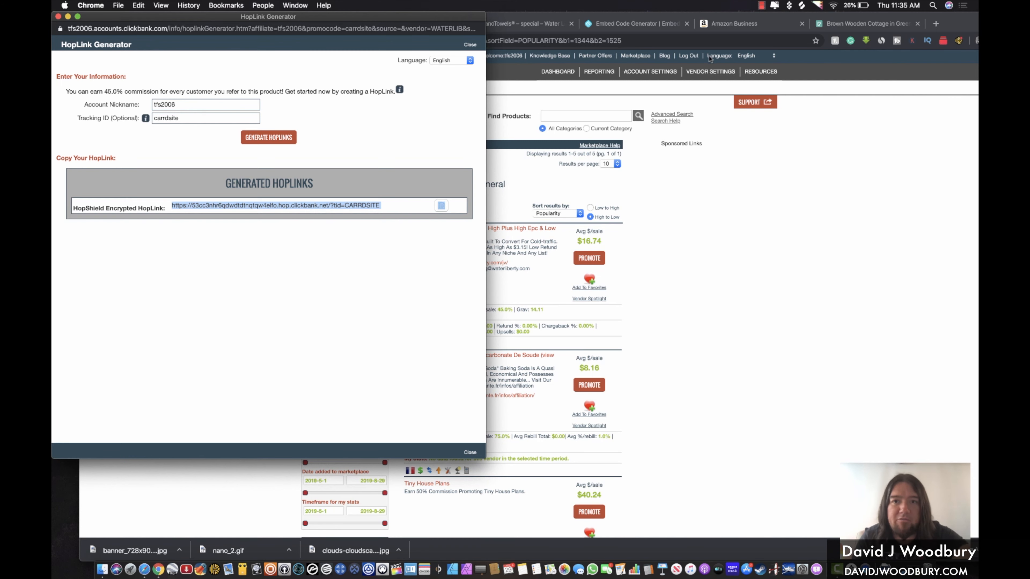
{"action": "left_click", "coordinate": [730, 175]}
Set the NanoTowels image's link to the ClickBank hoplink ending ?tid=CARRDSITE and confirm
{"action": "left_click", "coordinate": [197, 23]}
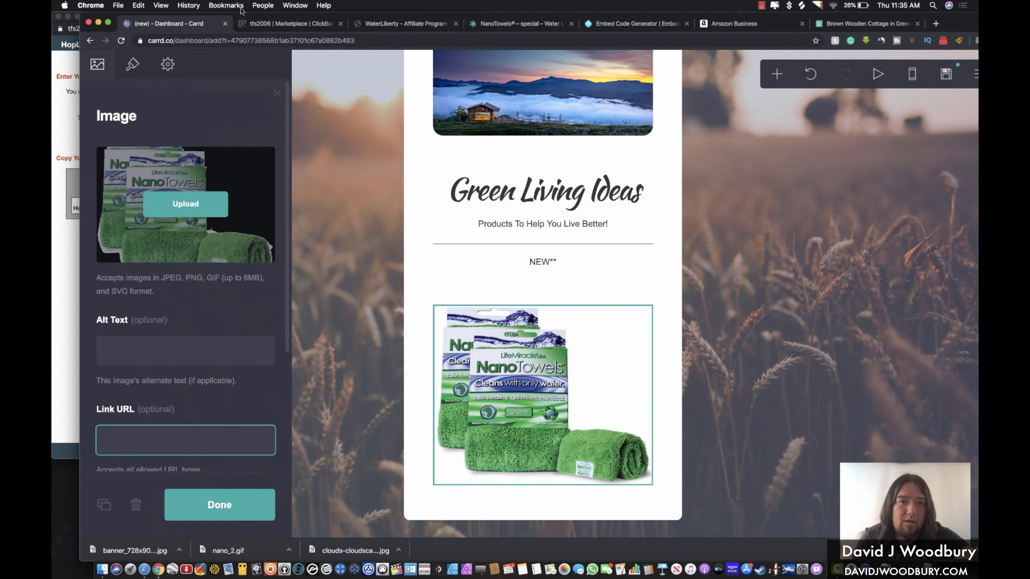
{"action": "left_click_drag", "start_coordinate": [235, 18], "coordinate": [207, 17]}
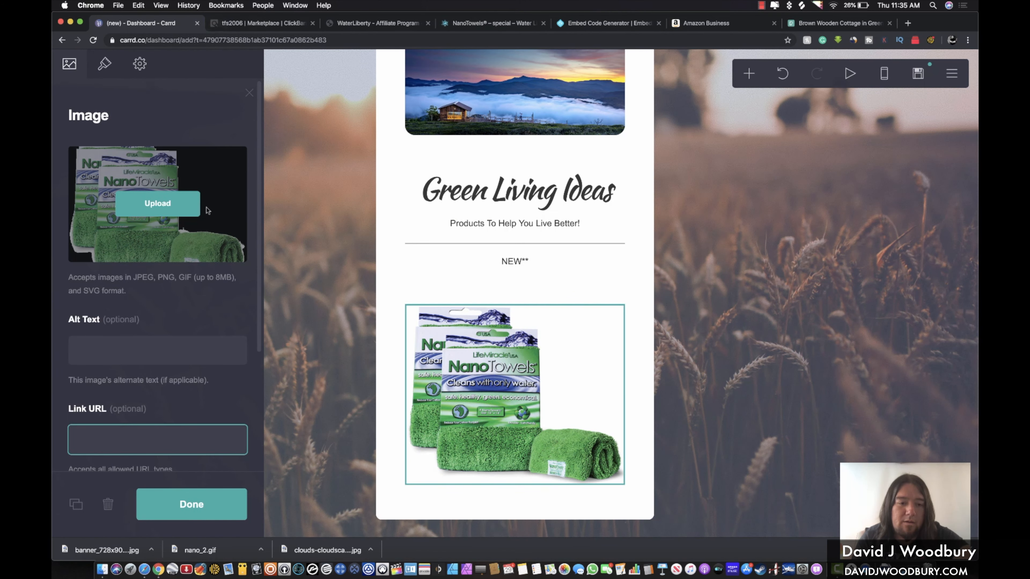
{"action": "key", "text": "super+v"}
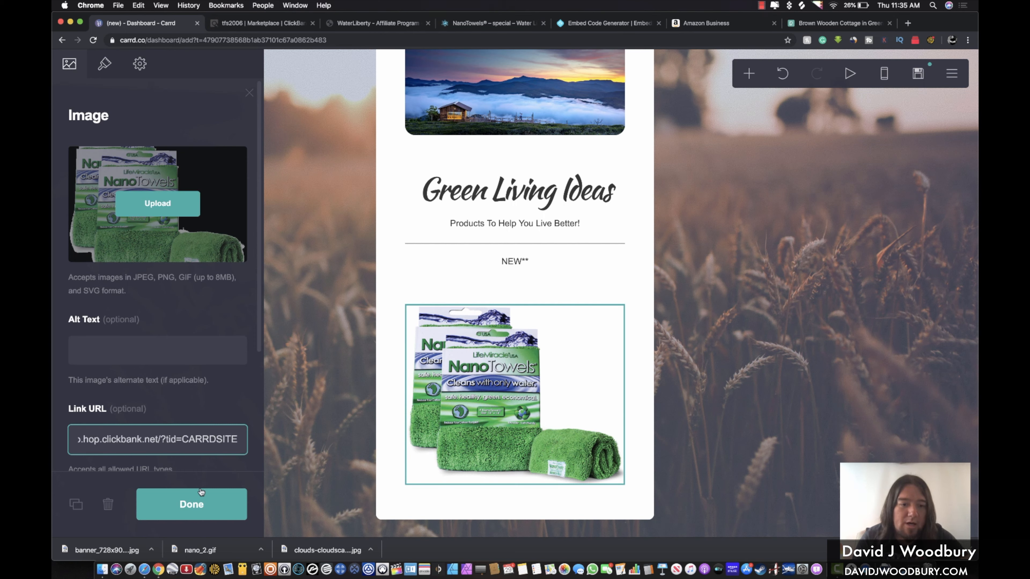
{"action": "left_click", "coordinate": [187, 510]}
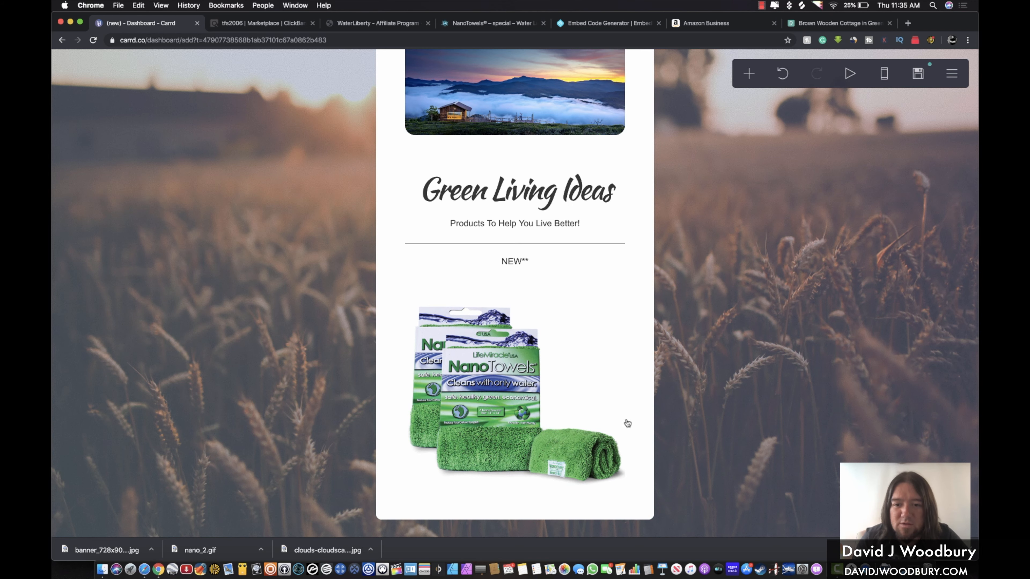
{"action": "left_click", "coordinate": [603, 438]}
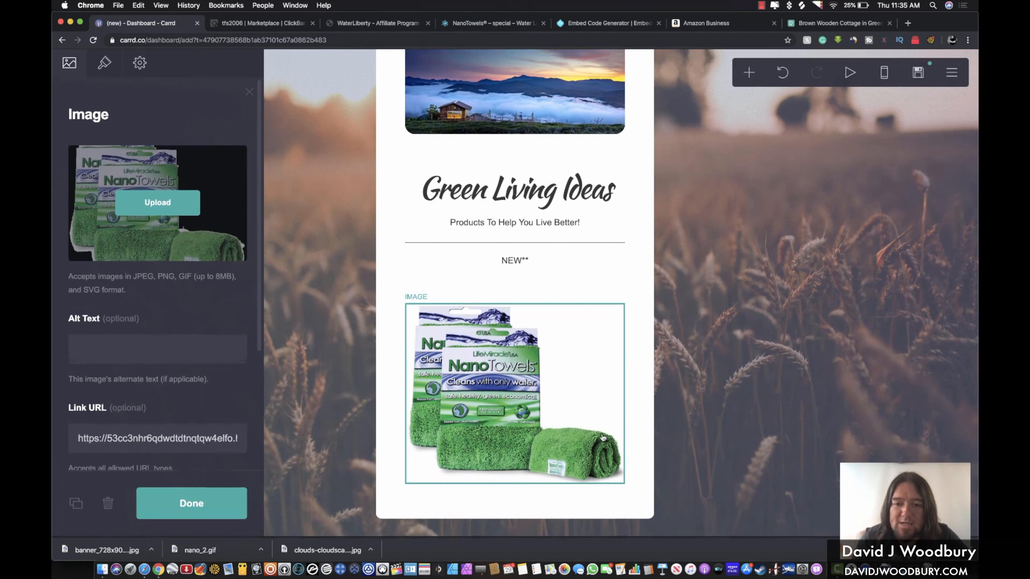
{"action": "left_click", "coordinate": [750, 77]}
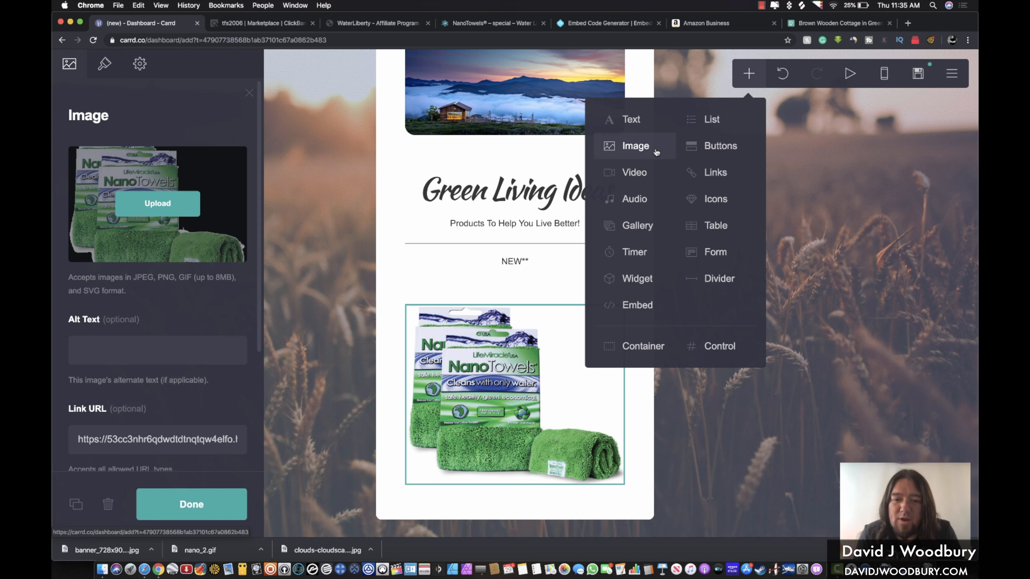
Insert an empty code Embed element beneath the NanoTowels image and focus its Code field
{"action": "left_click", "coordinate": [626, 397]}
{"action": "left_click", "coordinate": [584, 392]}
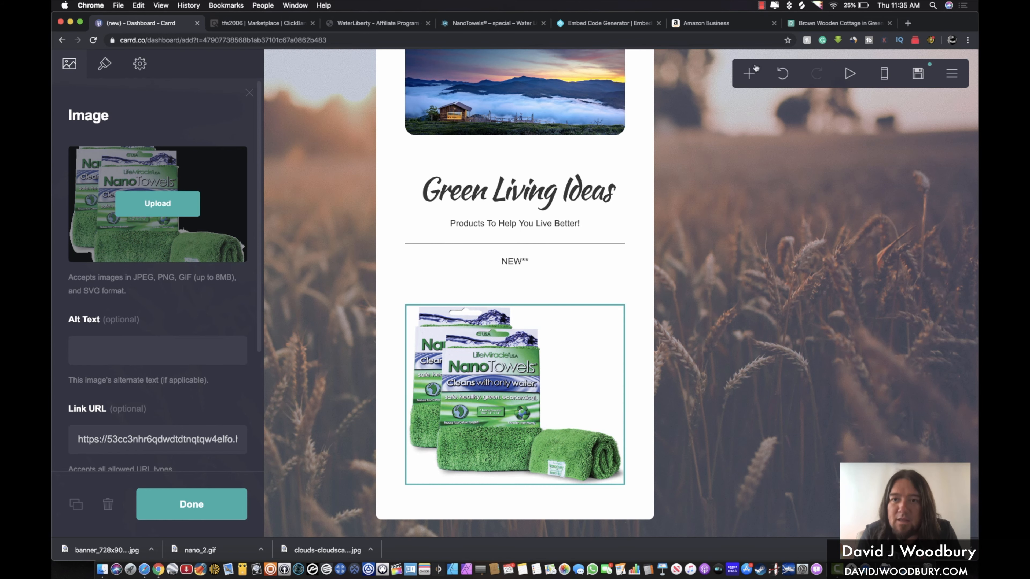
{"action": "left_click", "coordinate": [750, 76]}
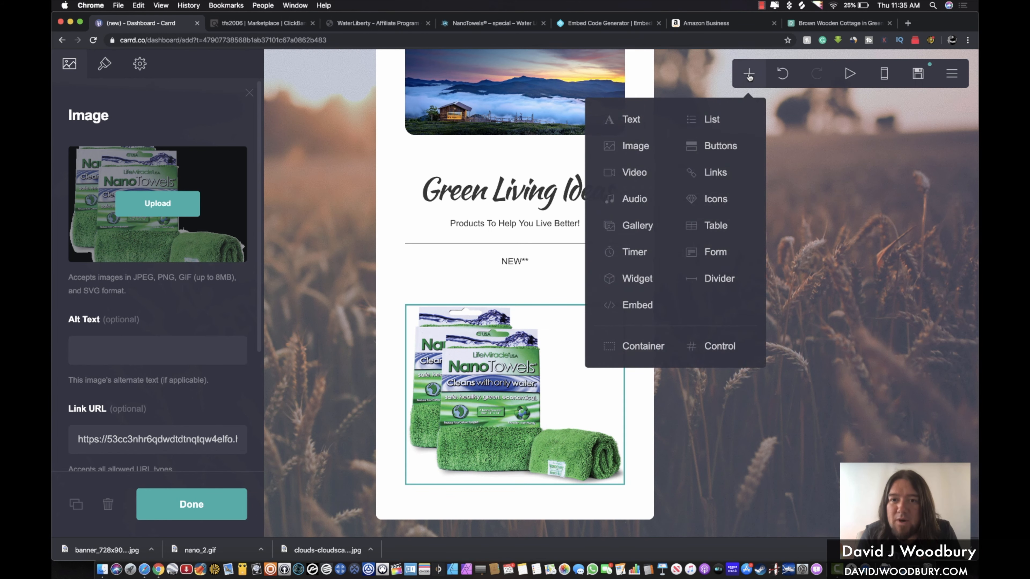
{"action": "left_click", "coordinate": [630, 309]}
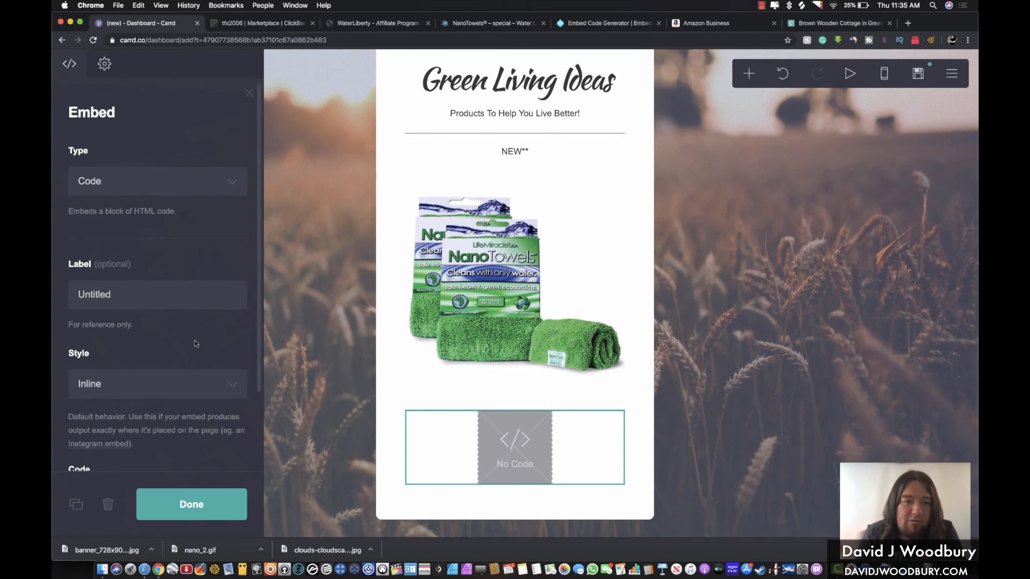
{"action": "scroll", "coordinate": [194, 344], "scroll_direction": "down", "scroll_amount": 3}
{"action": "left_click", "coordinate": [103, 400]}
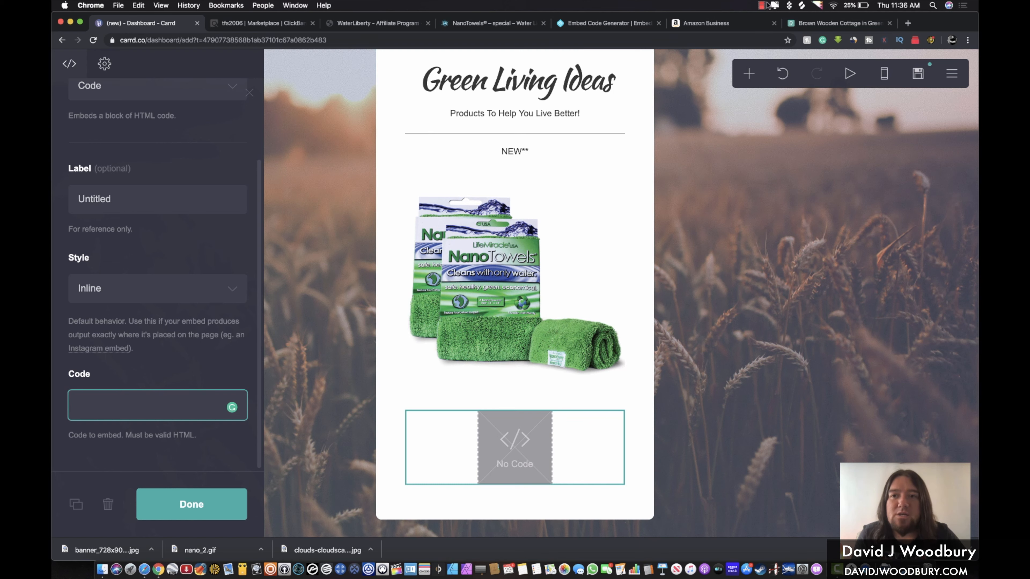
{"action": "left_click", "coordinate": [579, 24]}
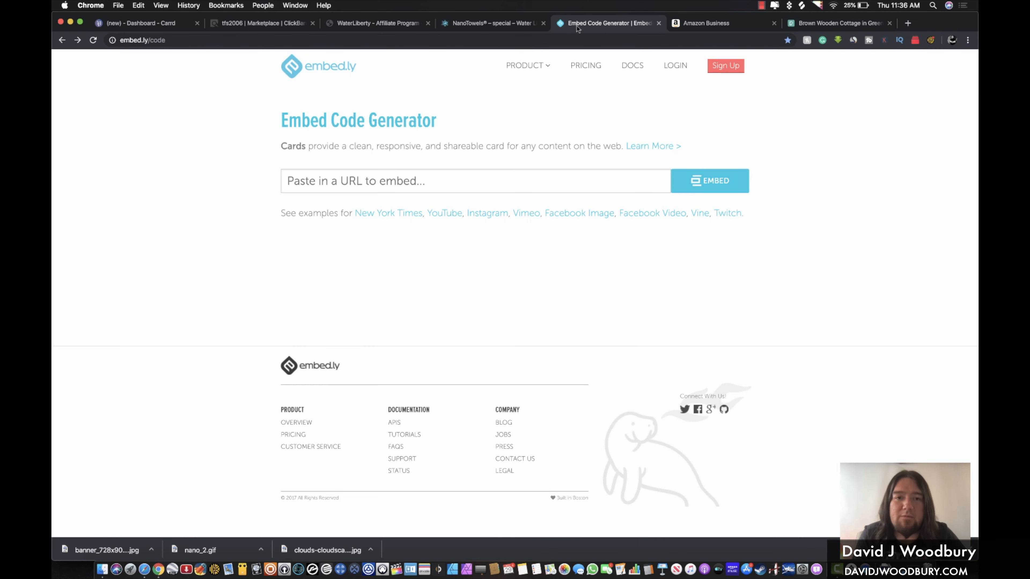
Generate embed.ly card code for the hoplink, previewing 'A Revolutionary Piece Of Fabric'
{"action": "left_click", "coordinate": [462, 181]}
{"action": "key", "text": "super+v"}
{"action": "key", "text": "Return"}
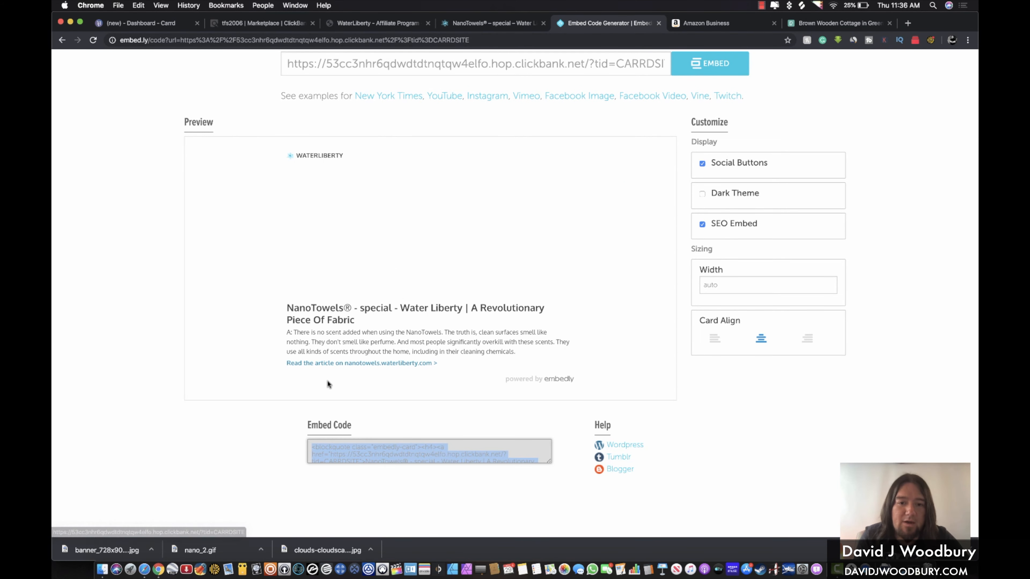
{"action": "scroll", "coordinate": [377, 325], "scroll_direction": "down", "scroll_amount": 3}
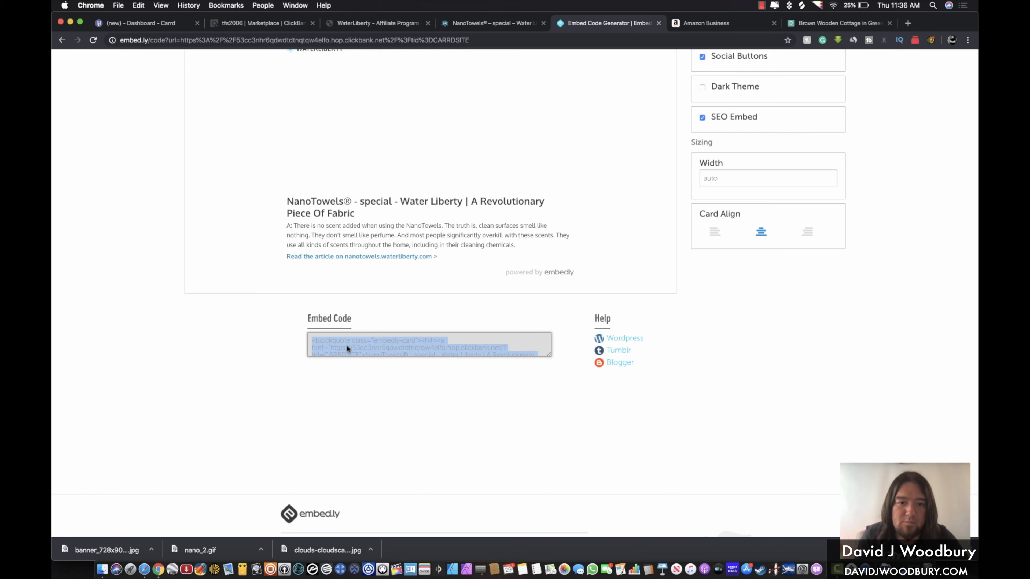
{"action": "left_click", "coordinate": [151, 23]}
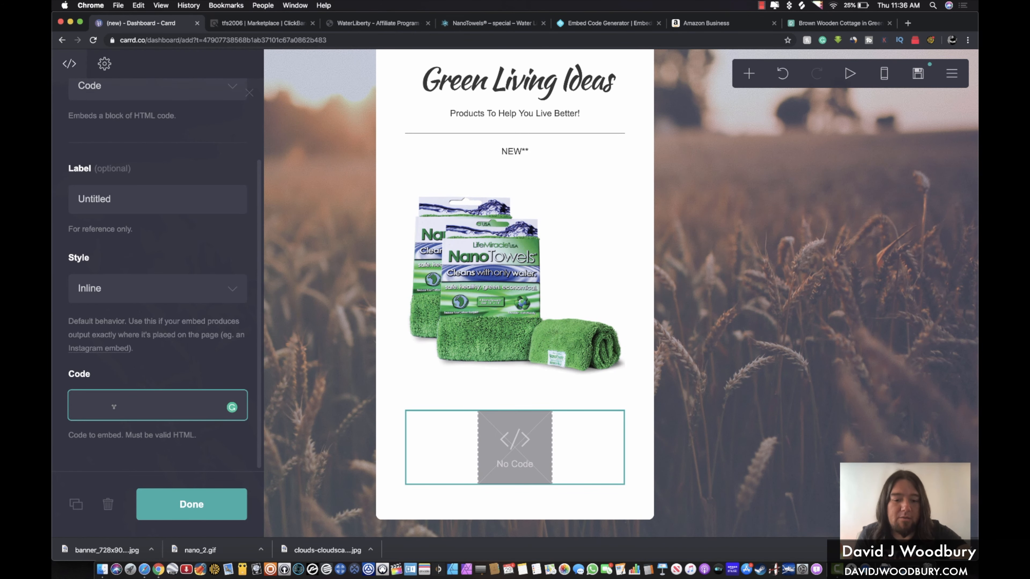
Paste the embed.ly blockquote card code into the embed block, then bring up Publish settings
{"action": "key", "text": "super+v"}
{"action": "scroll", "coordinate": [133, 355], "scroll_direction": "down", "scroll_amount": 3}
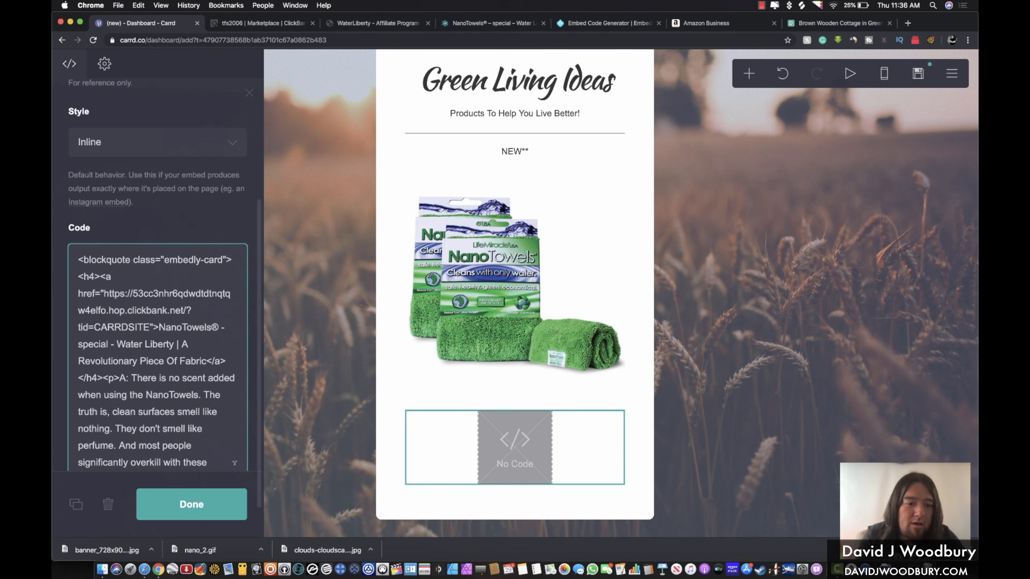
{"action": "left_click", "coordinate": [211, 504]}
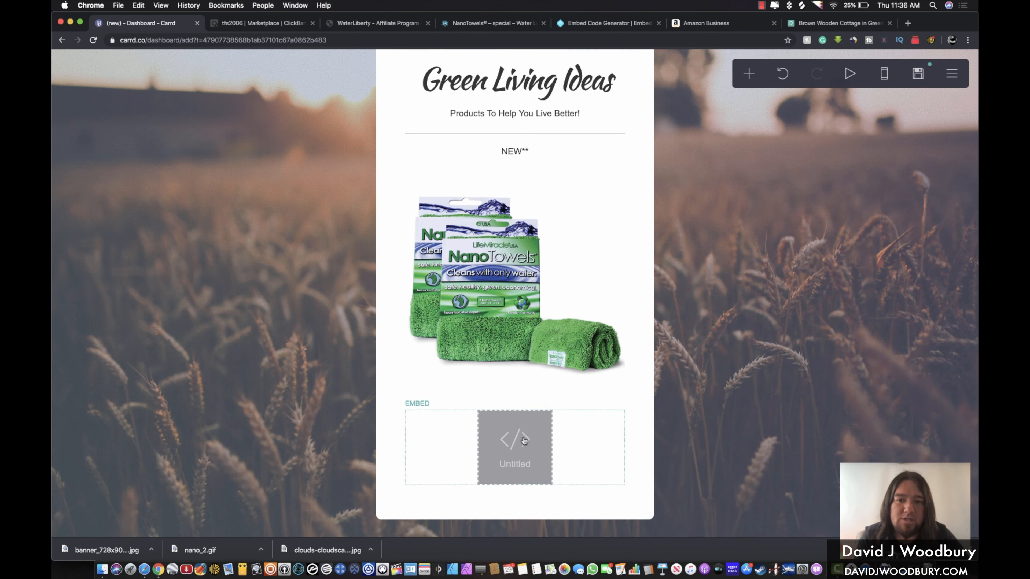
{"action": "left_click", "coordinate": [917, 75]}
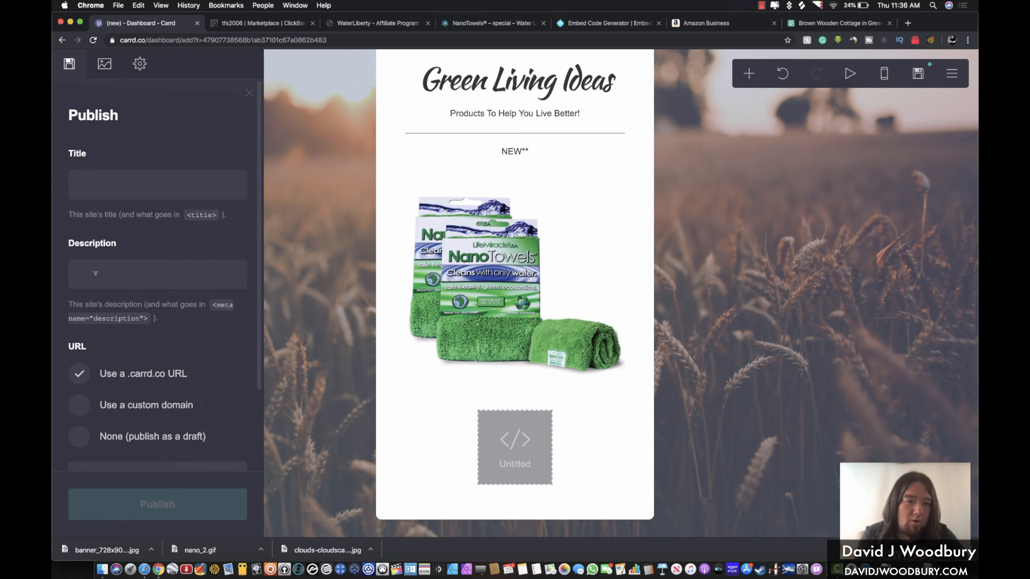
Enter site title 'Green Living Ideas' and description 'Products to Help You Live Better!'
{"action": "left_click", "coordinate": [119, 182]}
{"action": "type", "text": "Green ?L"}
{"action": "key", "text": "BackSpace"}
{"action": "key", "text": "BackSpace"}
{"action": "type", "text": "Living Ideas"}
{"action": "key", "text": "Tab"}
{"action": "type", "text": "Products to Help You Live Bettere"}
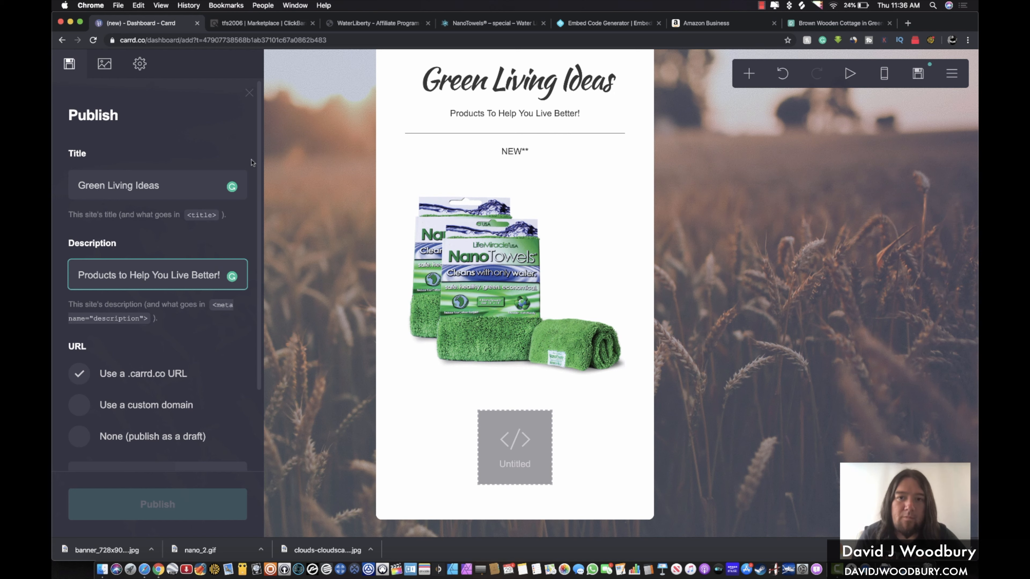
Publish the site at the greenlivingideas.carrd.co address
{"action": "scroll", "coordinate": [108, 340], "scroll_direction": "down", "scroll_amount": 3}
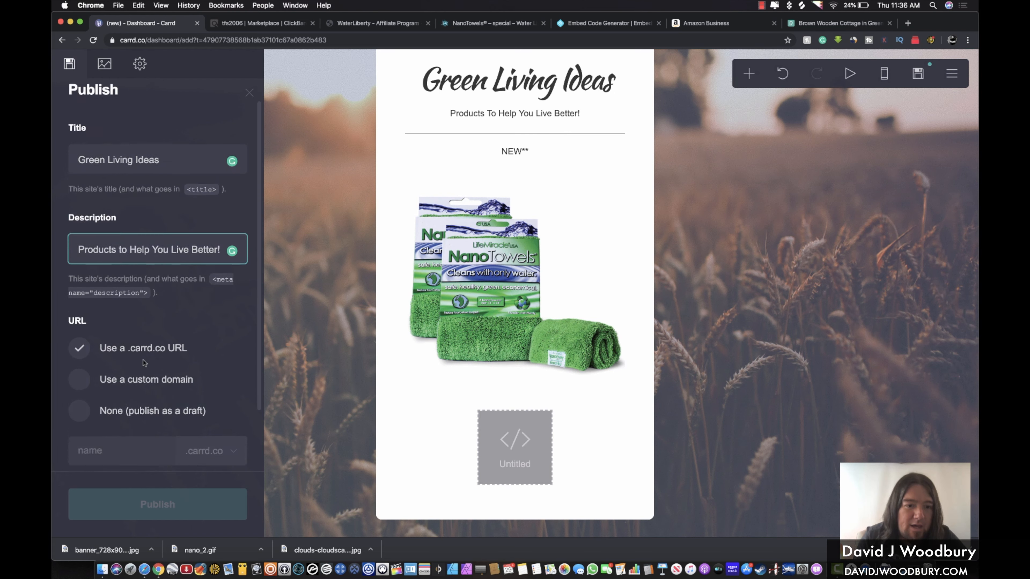
{"action": "left_click", "coordinate": [93, 379]}
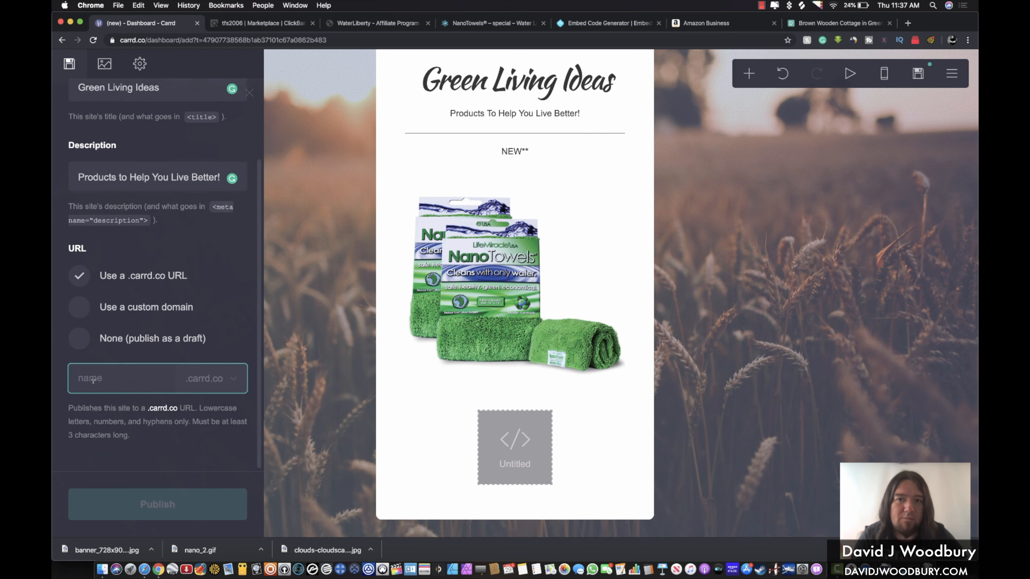
{"action": "type", "text": "greenlivingideas"}
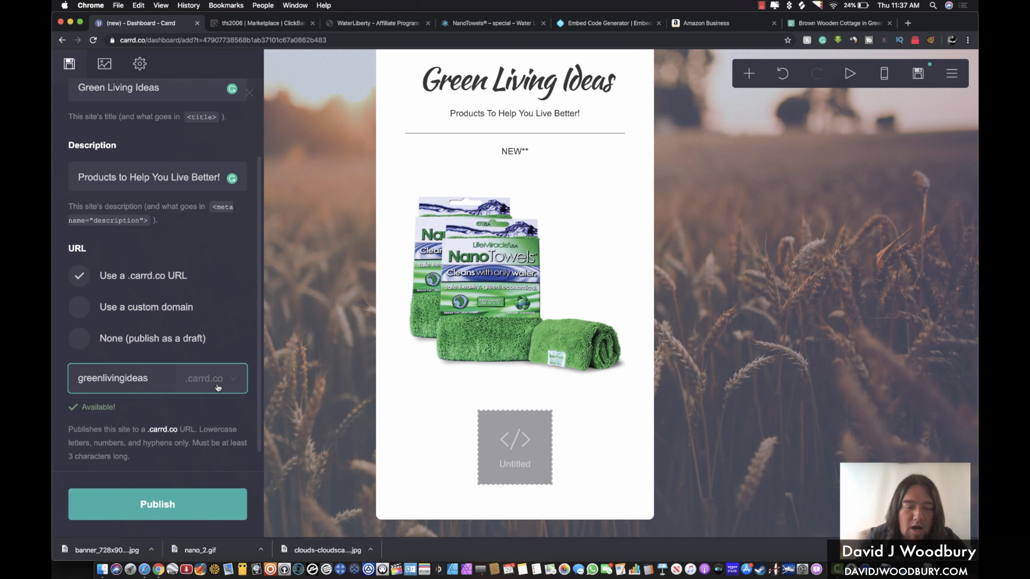
{"action": "left_click", "coordinate": [145, 508]}
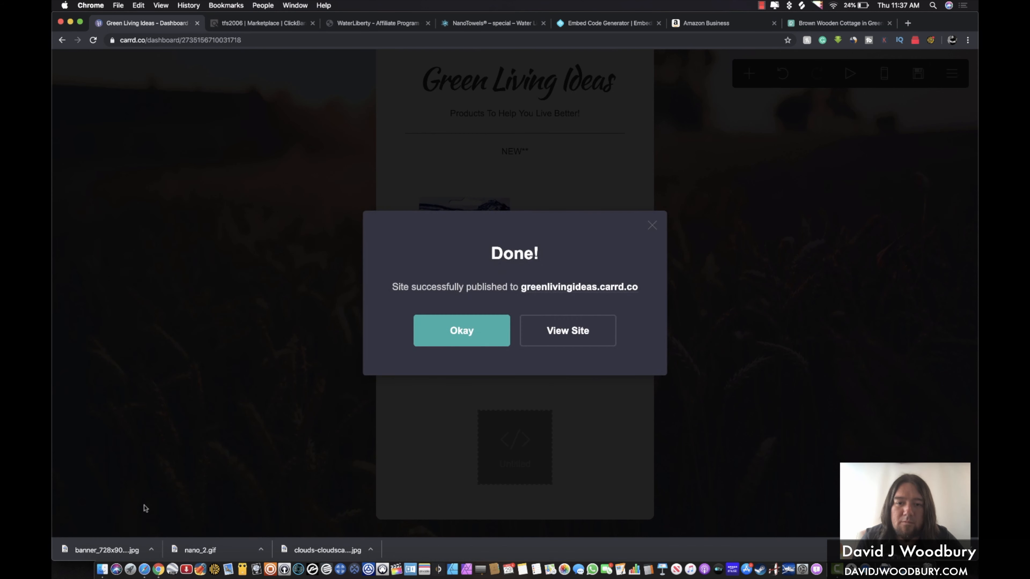
View the live greenlivingideas.carrd.co site and follow its embed card to the Water Liberty article
{"action": "left_click", "coordinate": [562, 340]}
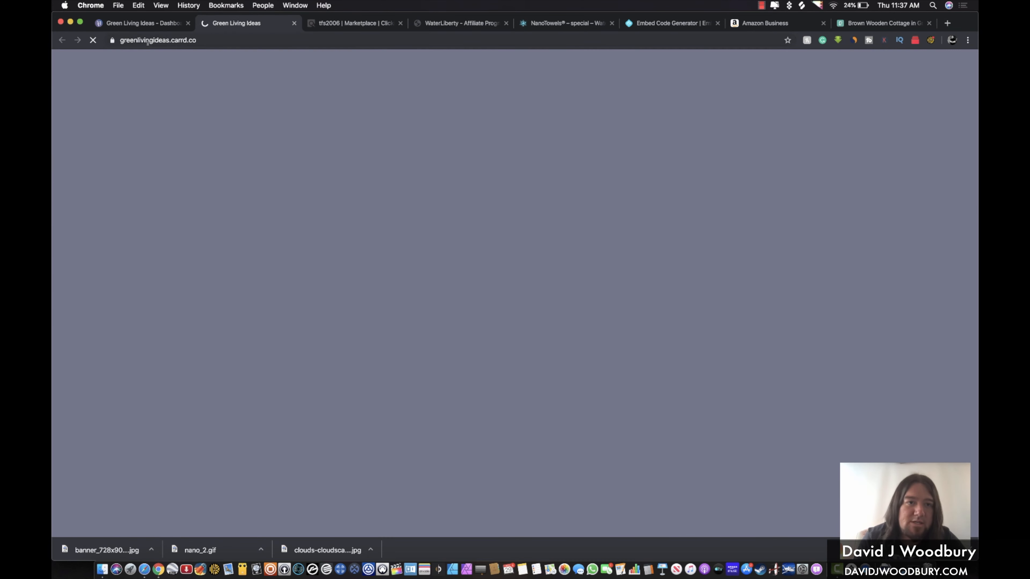
{"action": "left_click", "coordinate": [148, 41]}
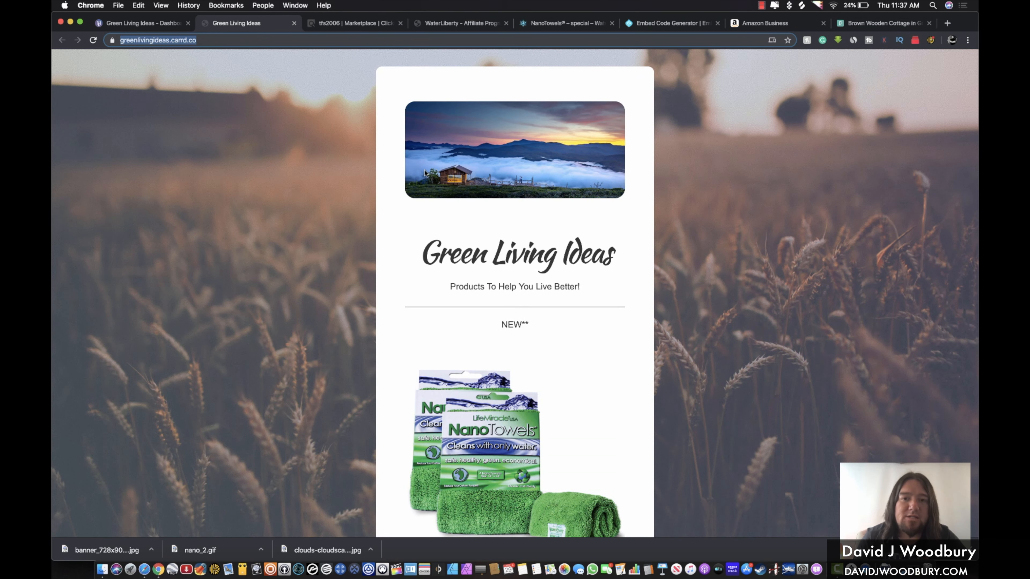
{"action": "scroll", "coordinate": [425, 173], "scroll_direction": "down", "scroll_amount": 7}
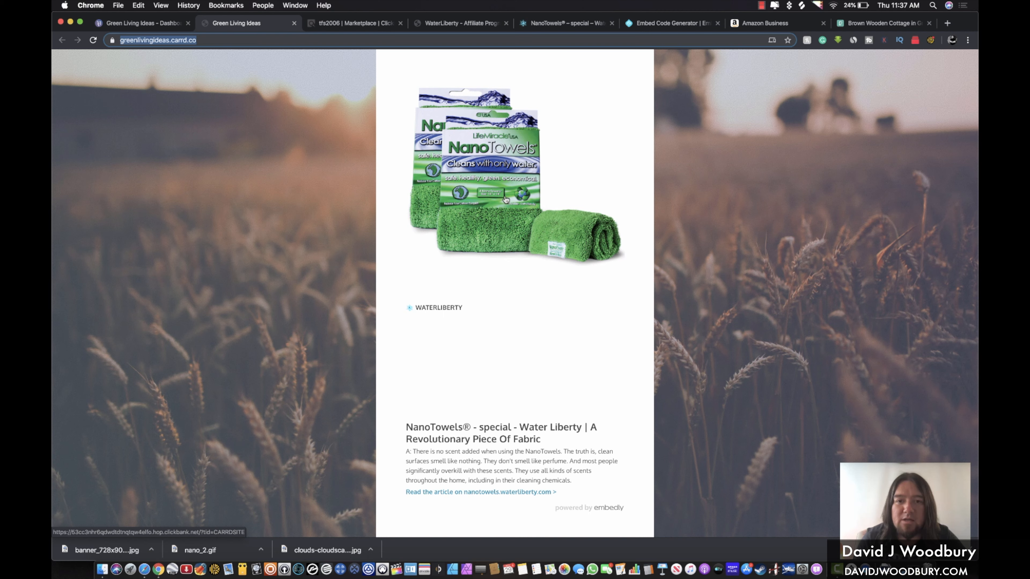
{"action": "scroll", "coordinate": [506, 199], "scroll_direction": "down", "scroll_amount": 2}
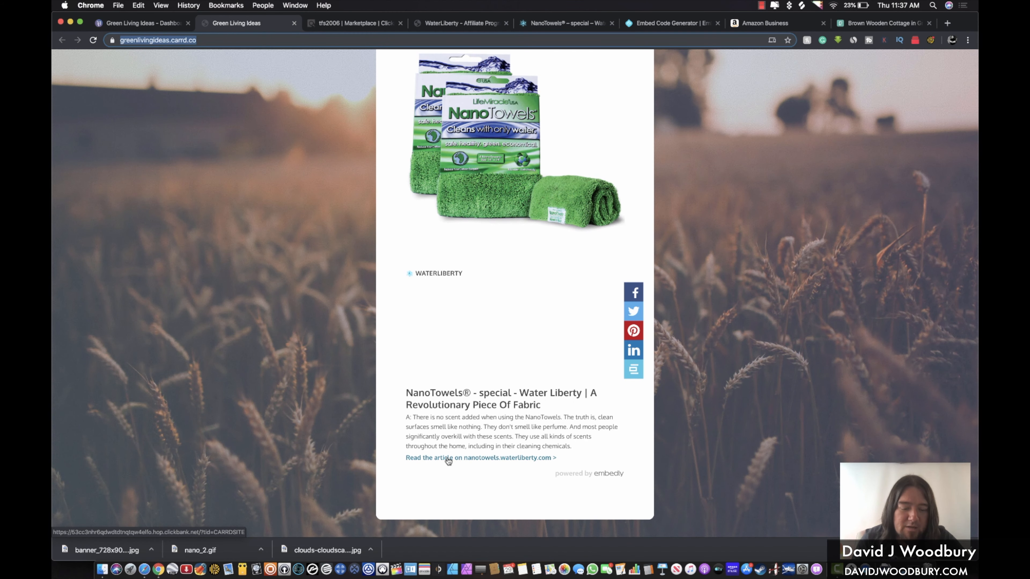
{"action": "left_click", "coordinate": [448, 458]}
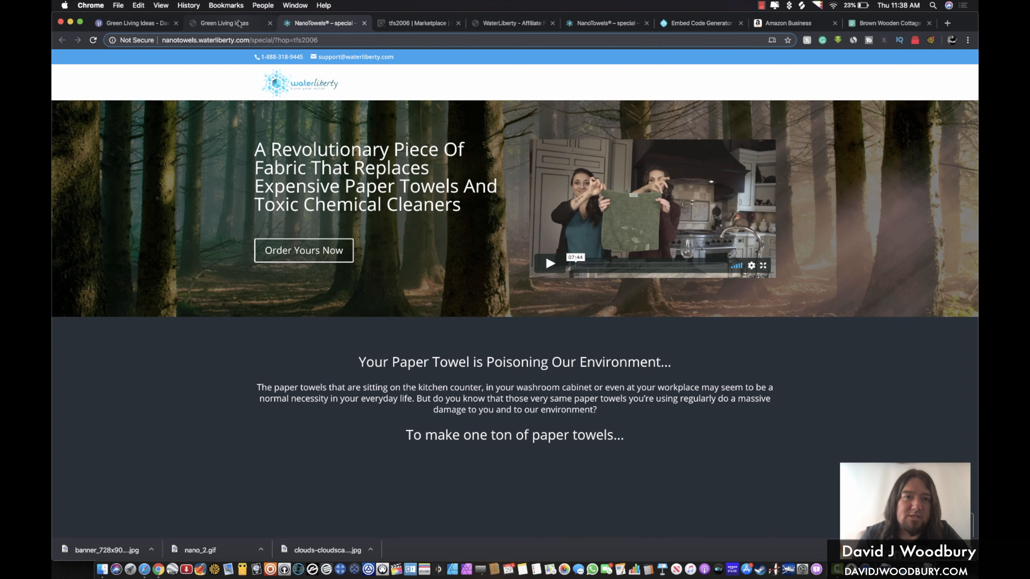
Return to the ClickBank Marketplace tab showing the expanded Health & Fitness categories
{"action": "left_click", "coordinate": [487, 111]}
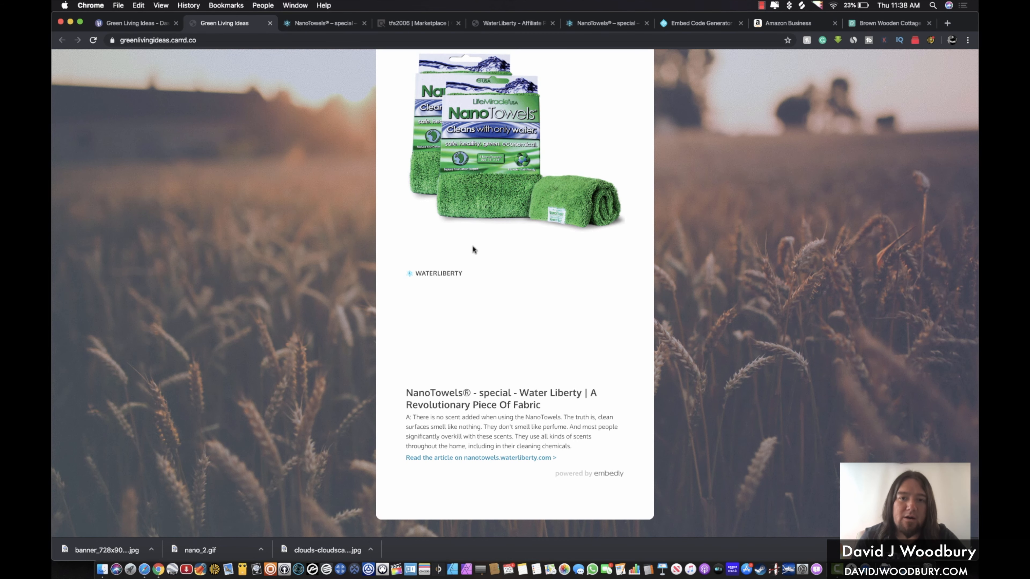
{"action": "scroll", "coordinate": [473, 250], "scroll_direction": "up", "scroll_amount": 5}
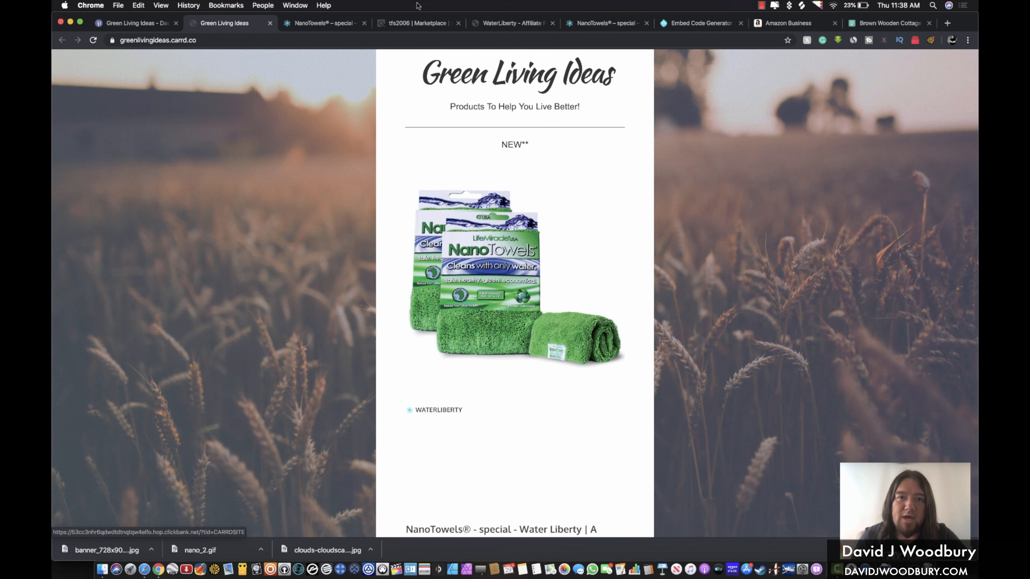
{"action": "left_click", "coordinate": [408, 25]}
{"action": "scroll", "coordinate": [284, 343], "scroll_direction": "down", "scroll_amount": 15}
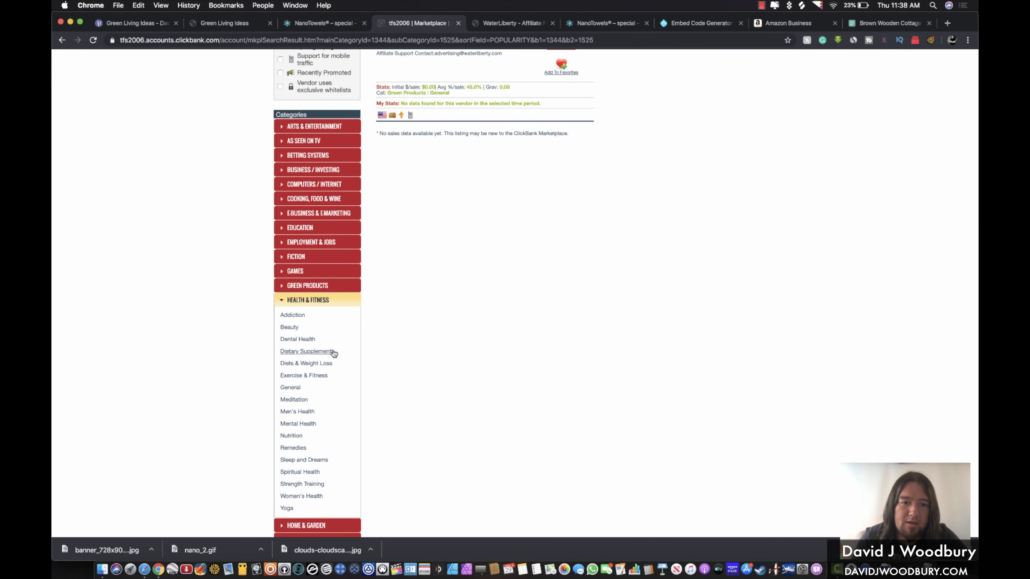
List Health & Fitness : Beauty offers and open the Real Beauty Breakthrough sales and affiliate pages
{"action": "left_click", "coordinate": [289, 329]}
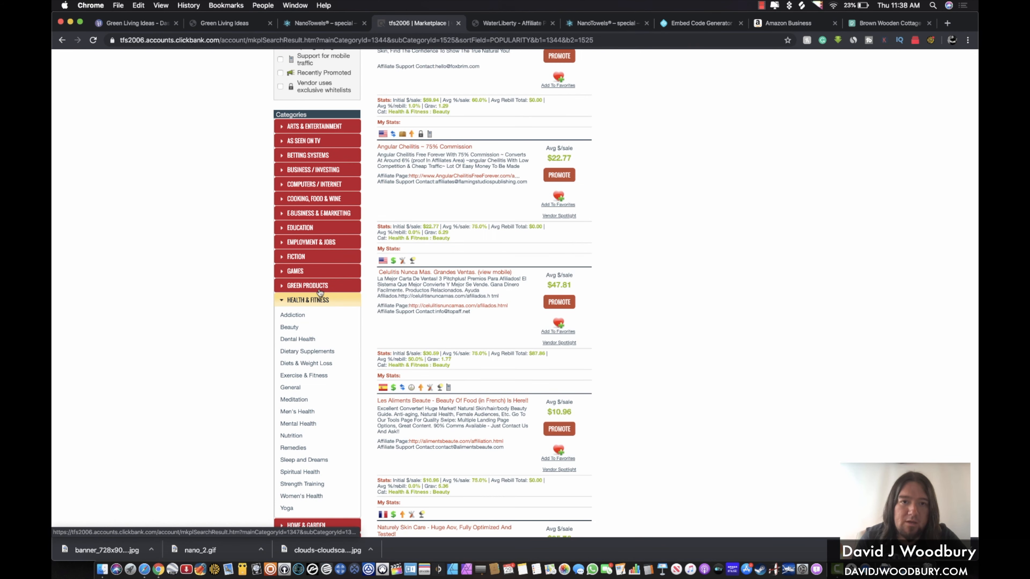
{"action": "scroll", "coordinate": [516, 245], "scroll_direction": "up", "scroll_amount": 5}
{"action": "scroll", "coordinate": [517, 244], "scroll_direction": "up", "scroll_amount": 5}
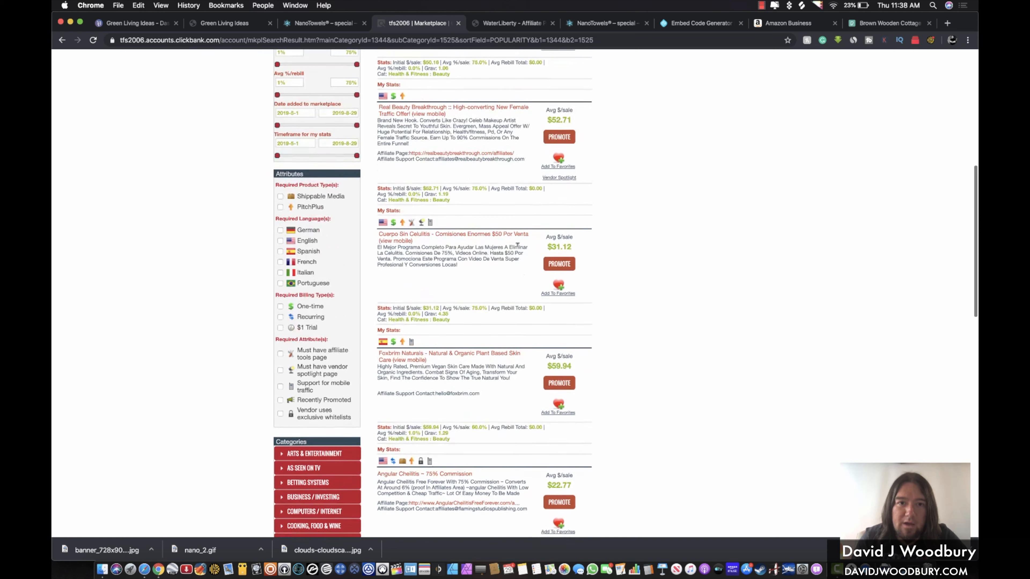
{"action": "scroll", "coordinate": [516, 244], "scroll_direction": "up", "scroll_amount": 2}
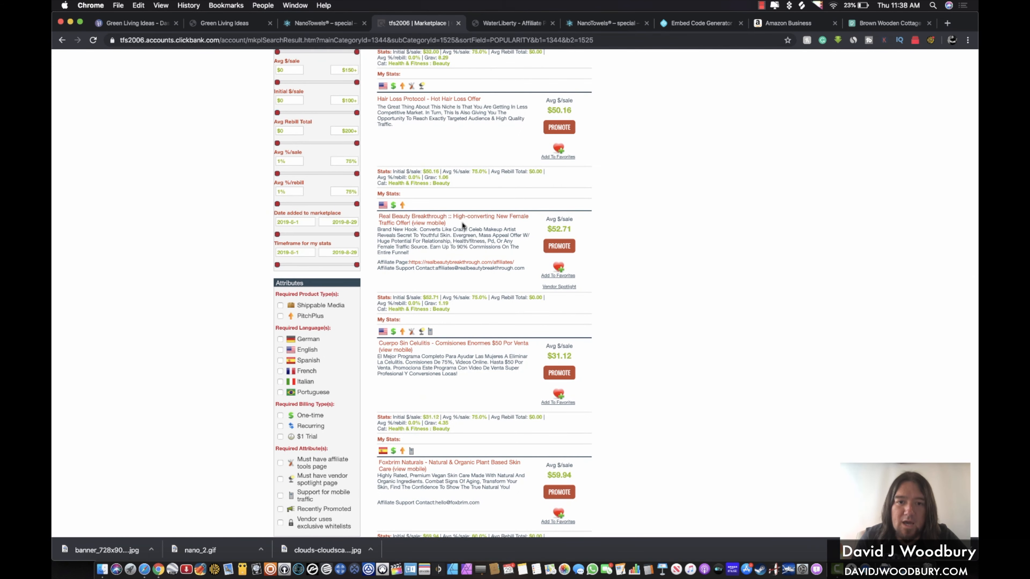
{"action": "left_click", "coordinate": [449, 219]}
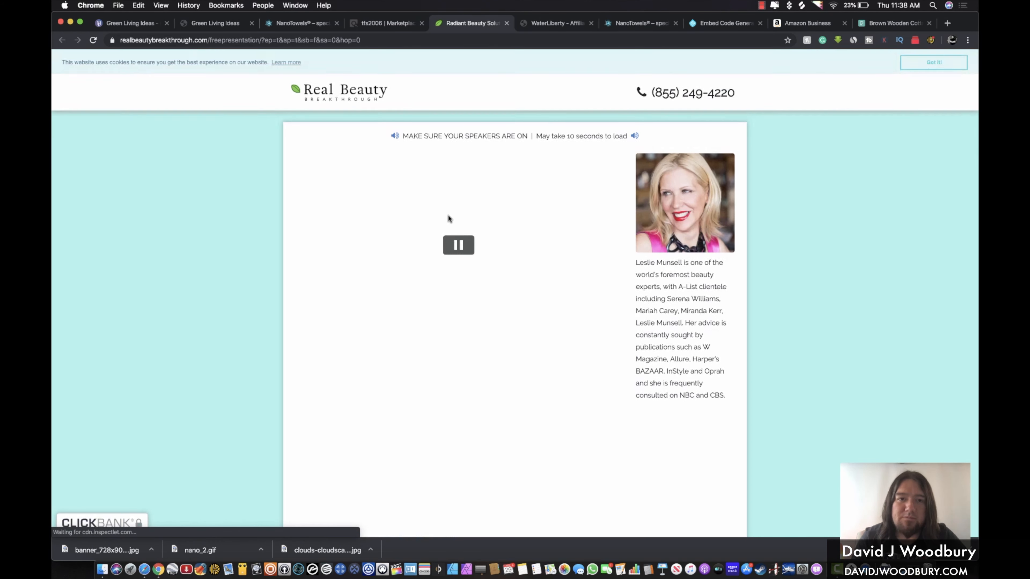
{"action": "left_click", "coordinate": [506, 24]}
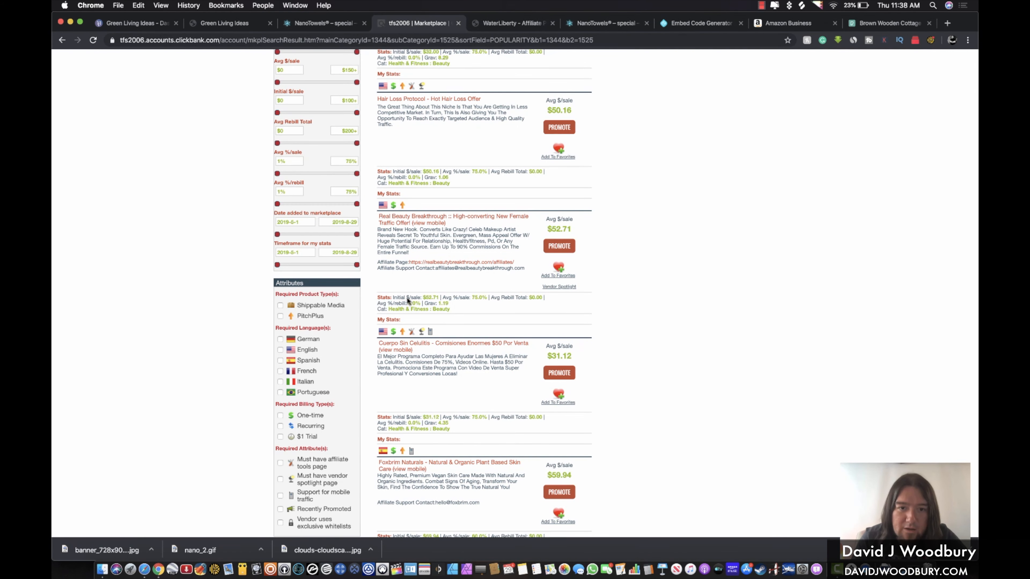
{"action": "left_click", "coordinate": [458, 263]}
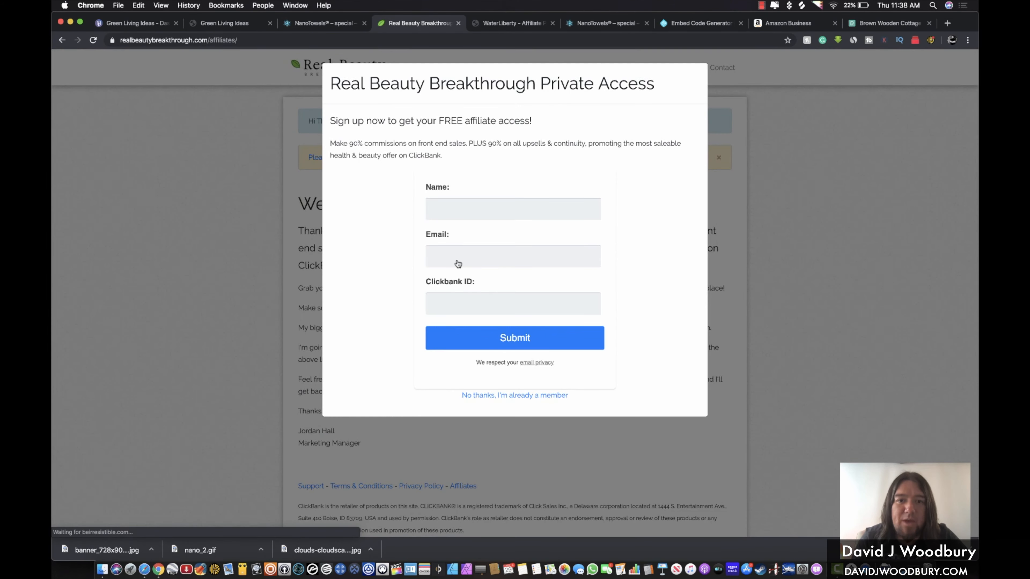
From the affiliate Images page, save the 9 Healthy Soup Recipes cover as a PNG in Pictures
{"action": "left_click", "coordinate": [502, 395]}
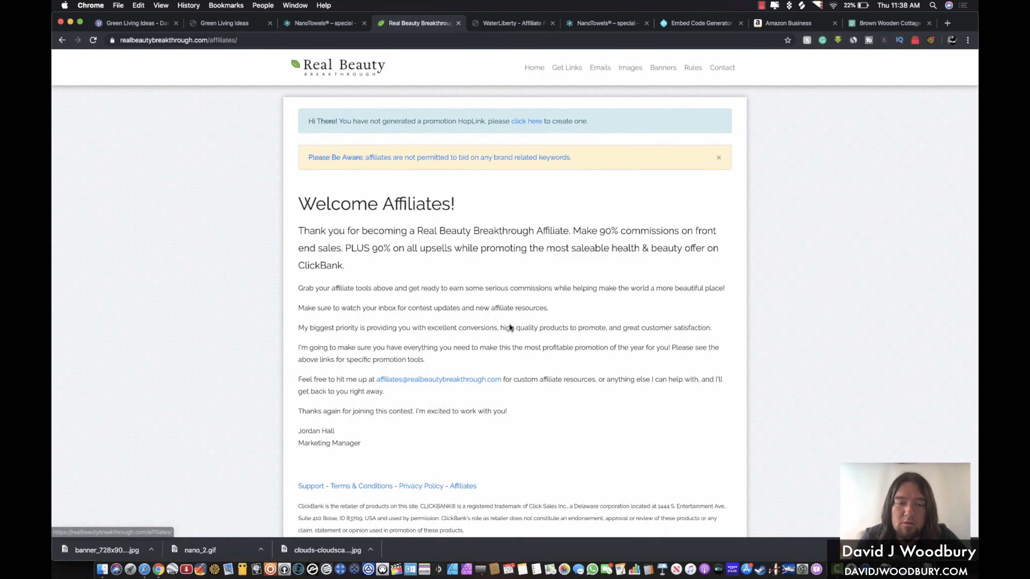
{"action": "scroll", "coordinate": [496, 302], "scroll_direction": "down", "scroll_amount": 3}
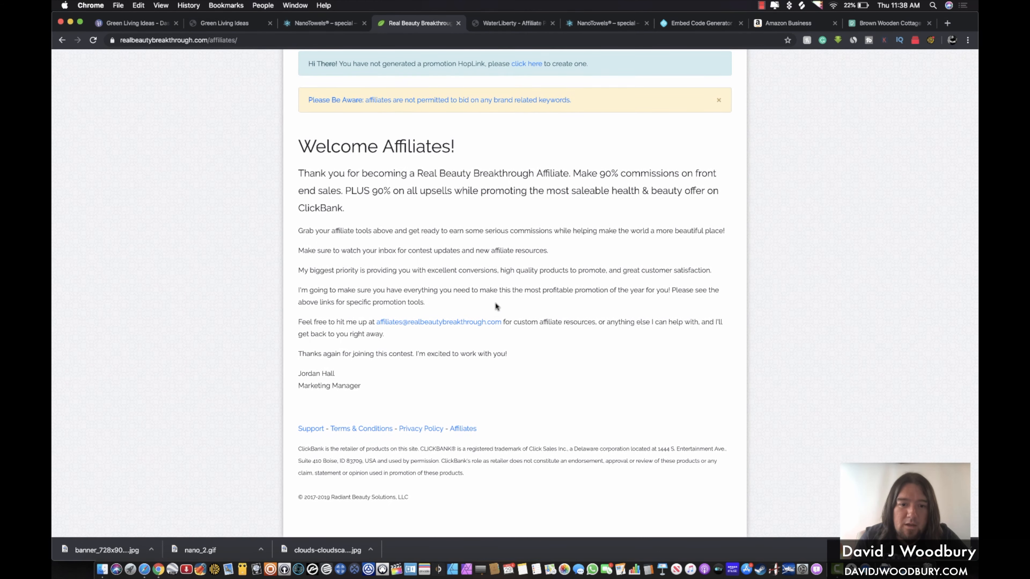
{"action": "scroll", "coordinate": [495, 302], "scroll_direction": "up", "scroll_amount": 3}
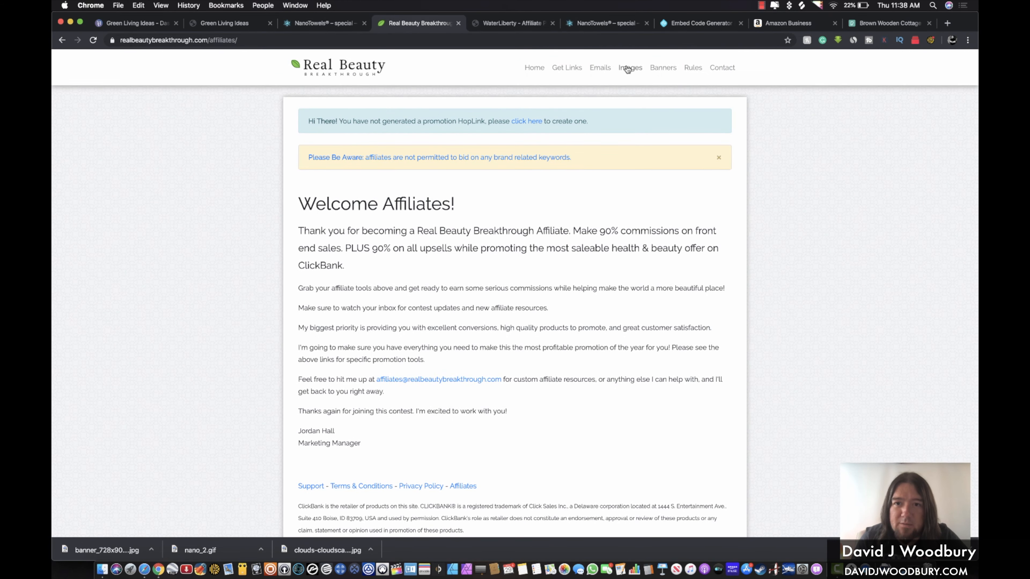
{"action": "left_click", "coordinate": [628, 68]}
{"action": "scroll", "coordinate": [513, 250], "scroll_direction": "down", "scroll_amount": 2}
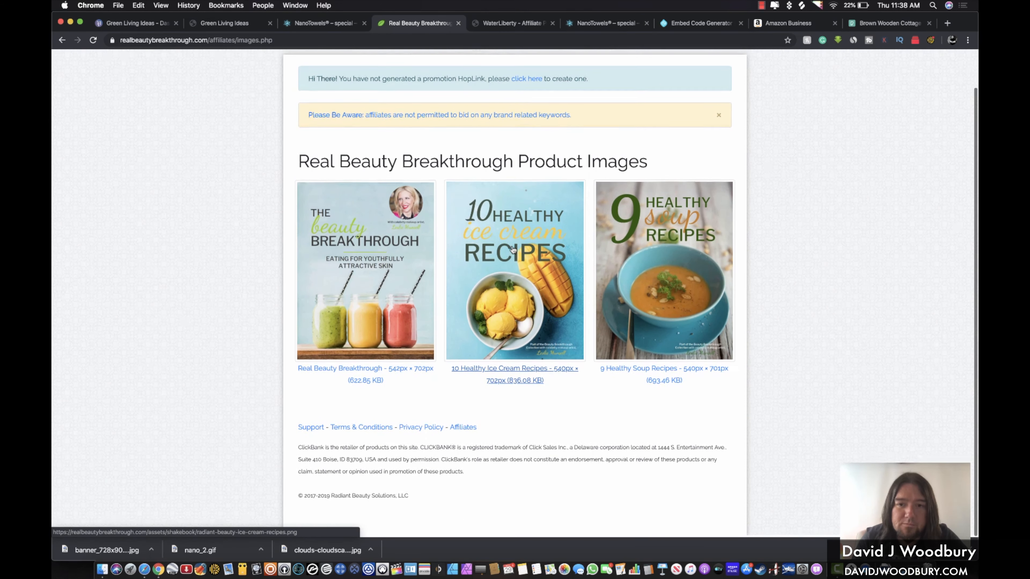
{"action": "left_click", "coordinate": [640, 266]}
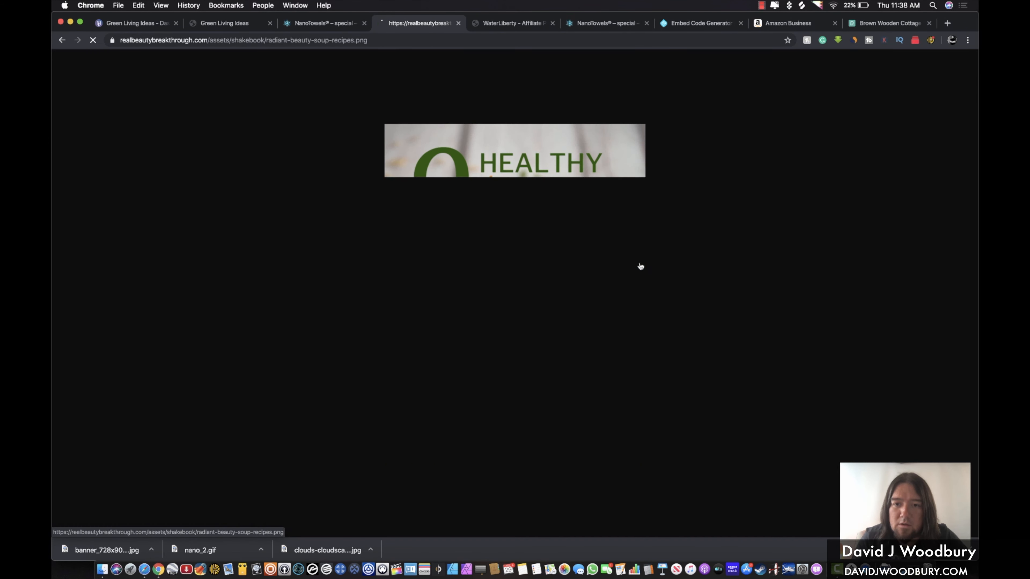
{"action": "right_click", "coordinate": [485, 255]}
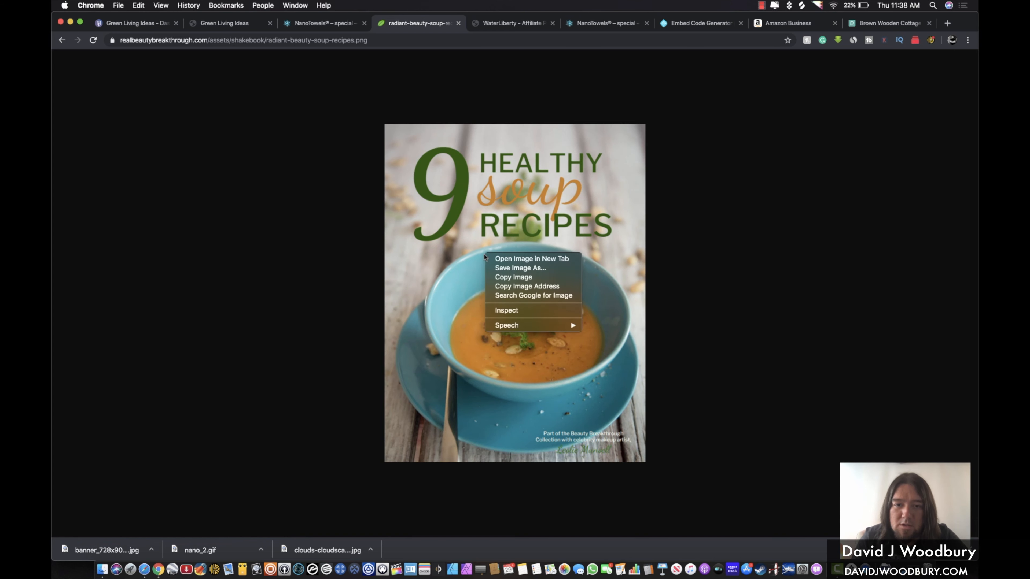
{"action": "left_click", "coordinate": [512, 267]}
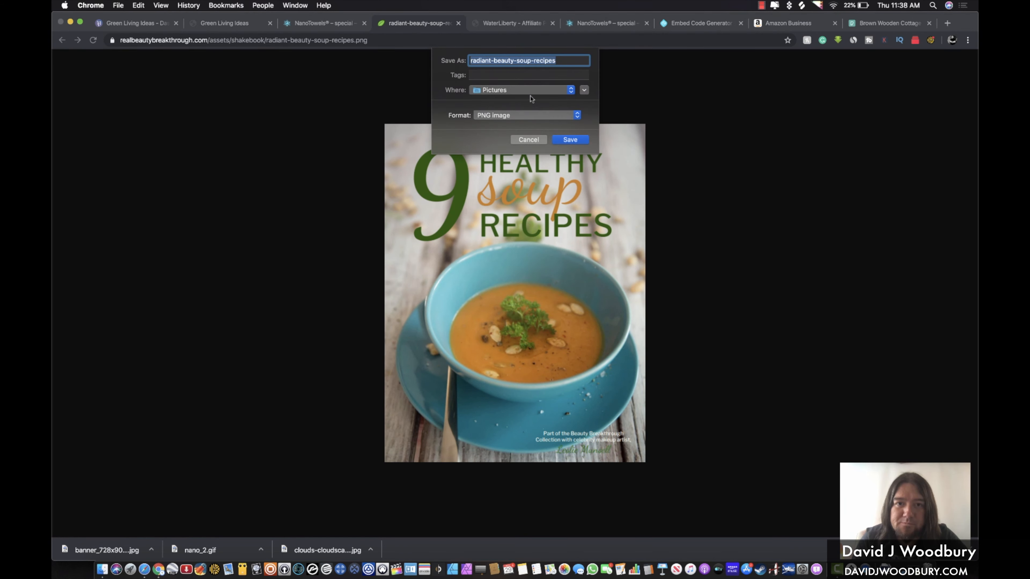
{"action": "left_click", "coordinate": [580, 138]}
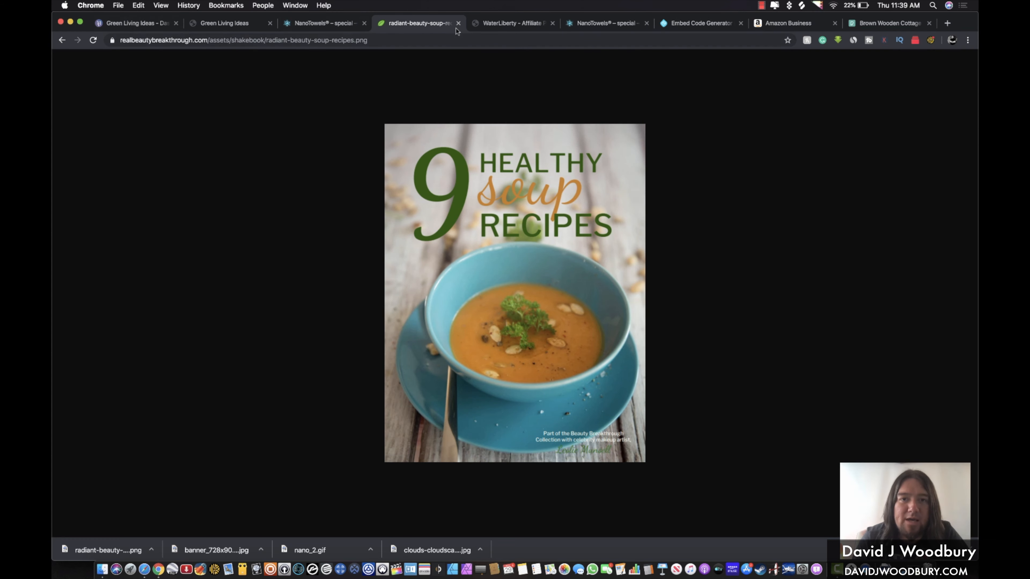
{"action": "left_click", "coordinate": [244, 24]}
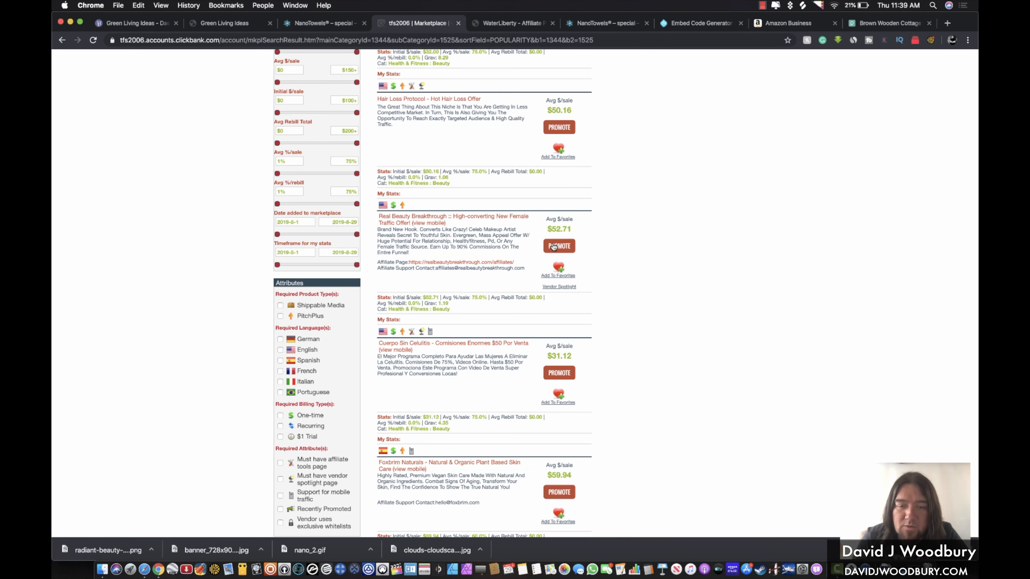
Generate a Real Beauty Breakthrough HopLink with tracking ID carrdsite and select it
{"action": "left_click", "coordinate": [553, 246]}
{"action": "left_click", "coordinate": [182, 118]}
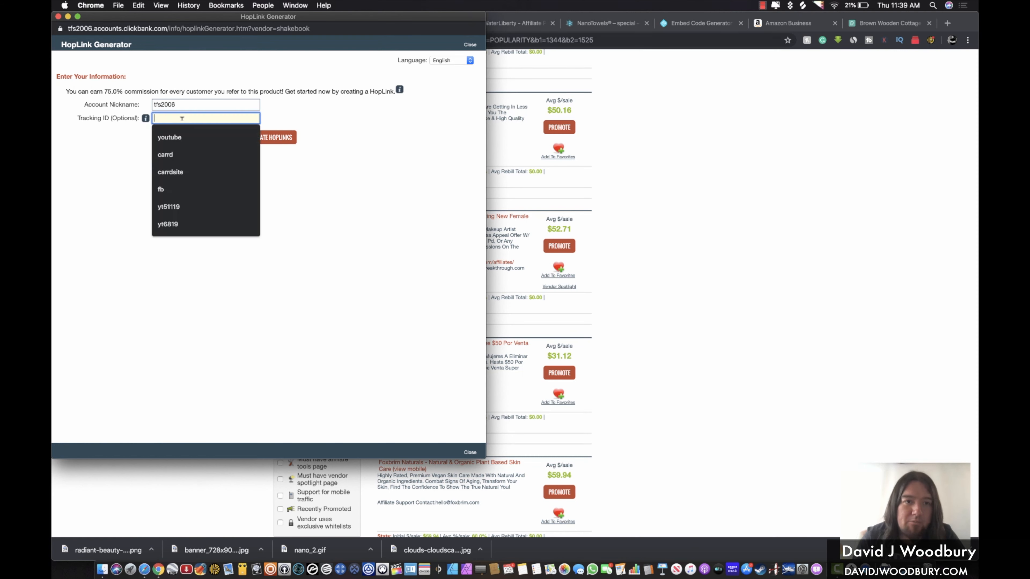
{"action": "type", "text": "carrd"}
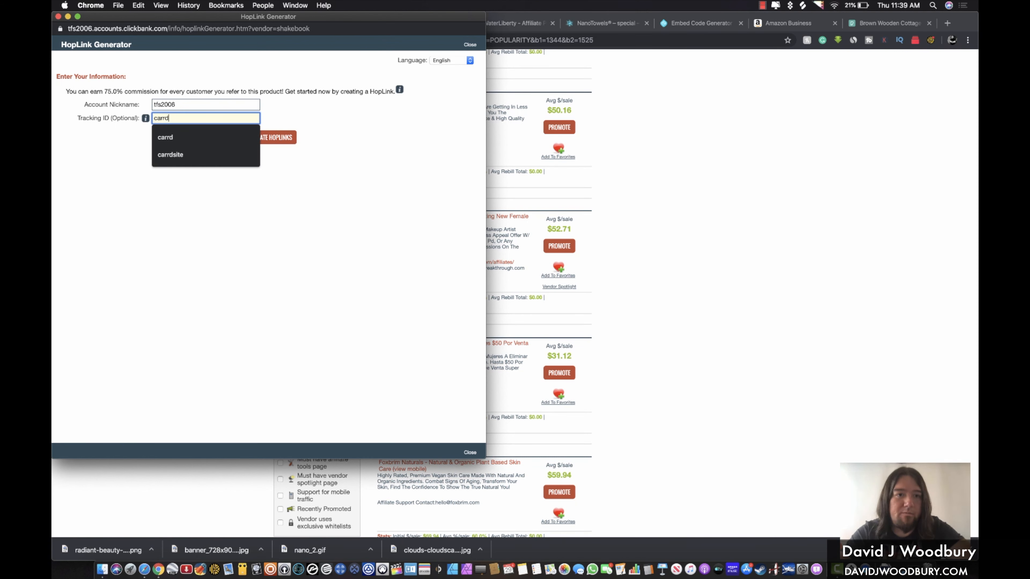
{"action": "type", "text": "site"}
{"action": "left_click", "coordinate": [267, 139]}
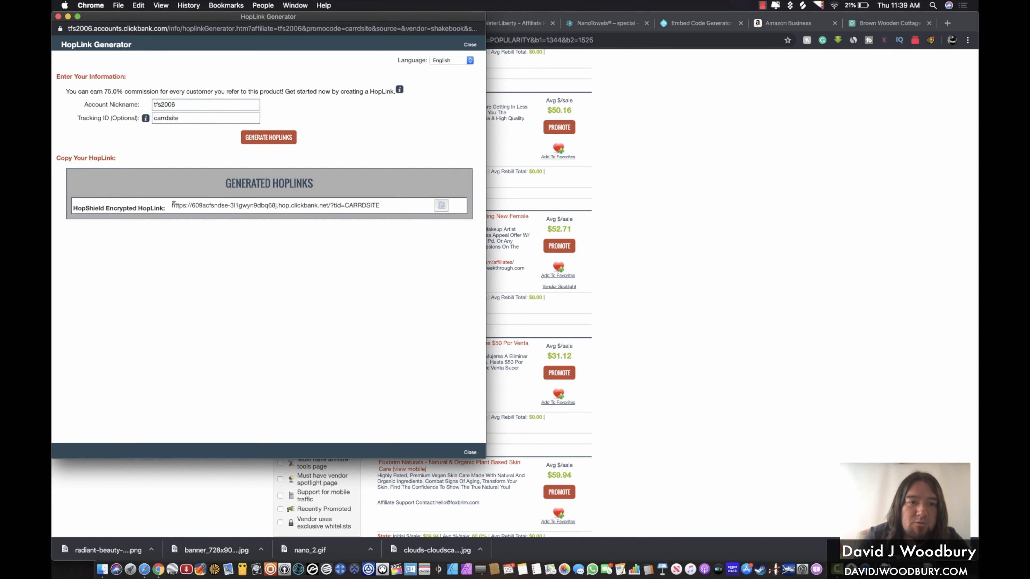
{"action": "left_click_drag", "start_coordinate": [172, 205], "coordinate": [633, 118]}
Return to the Green Living Ideas Carrd editor and dismiss the publish confirmation
{"action": "left_click", "coordinate": [634, 119]}
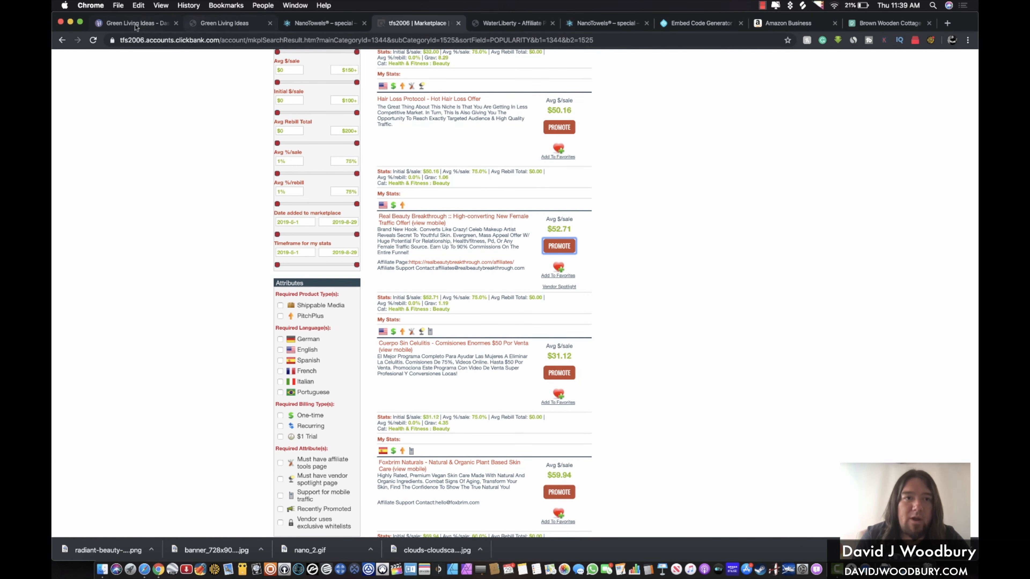
{"action": "left_click", "coordinate": [122, 24]}
{"action": "left_click", "coordinate": [474, 332]}
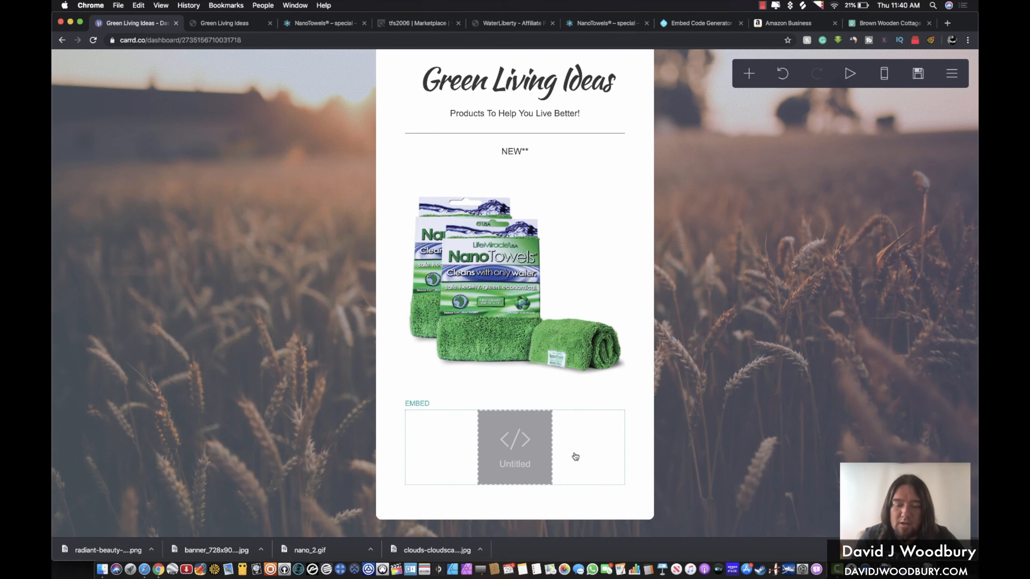
Add a divider and a new image block below the untitled embed
{"action": "left_click", "coordinate": [575, 456]}
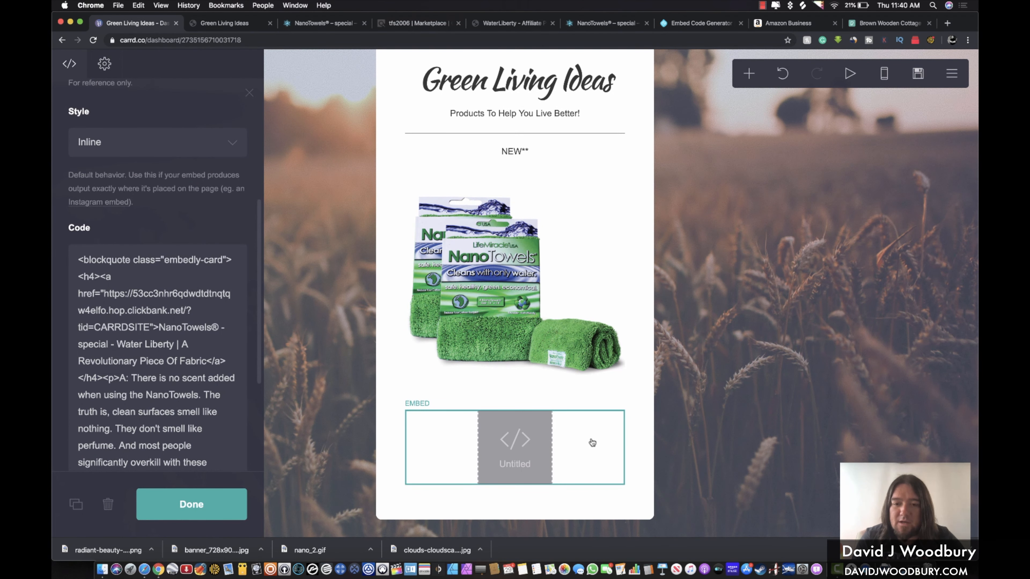
{"action": "left_click", "coordinate": [748, 75]}
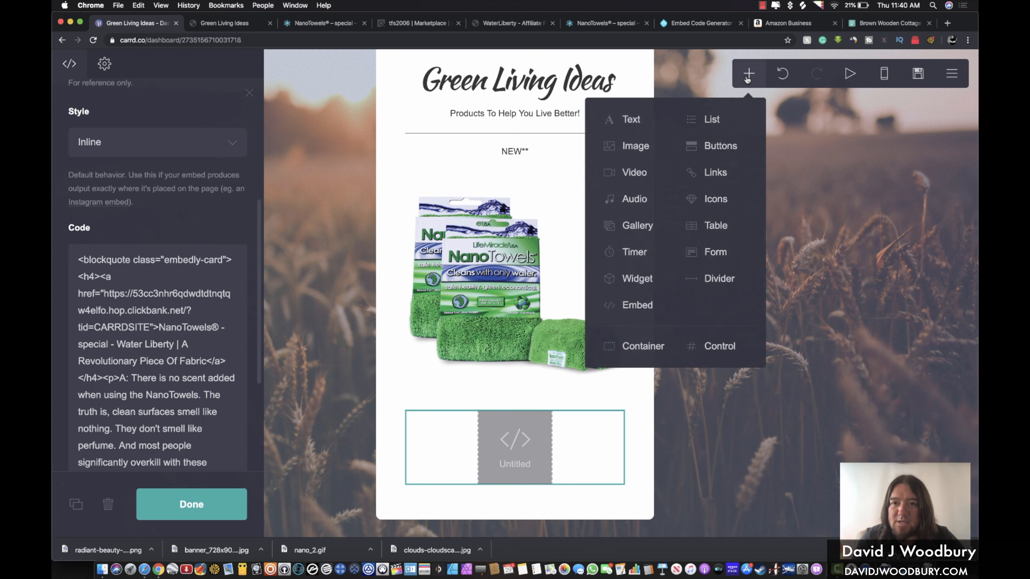
{"action": "left_click", "coordinate": [707, 279]}
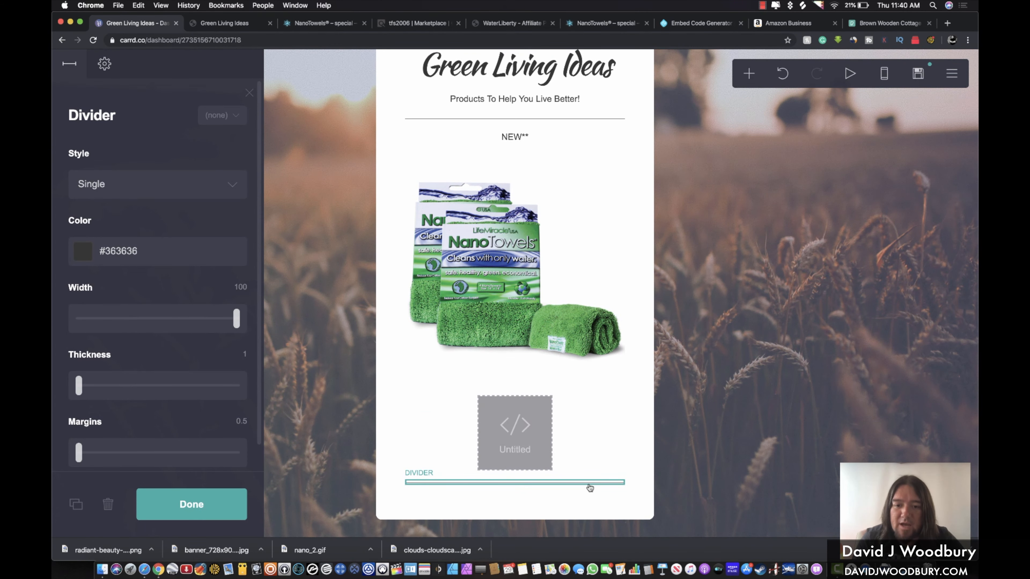
{"action": "left_click", "coordinate": [749, 73]}
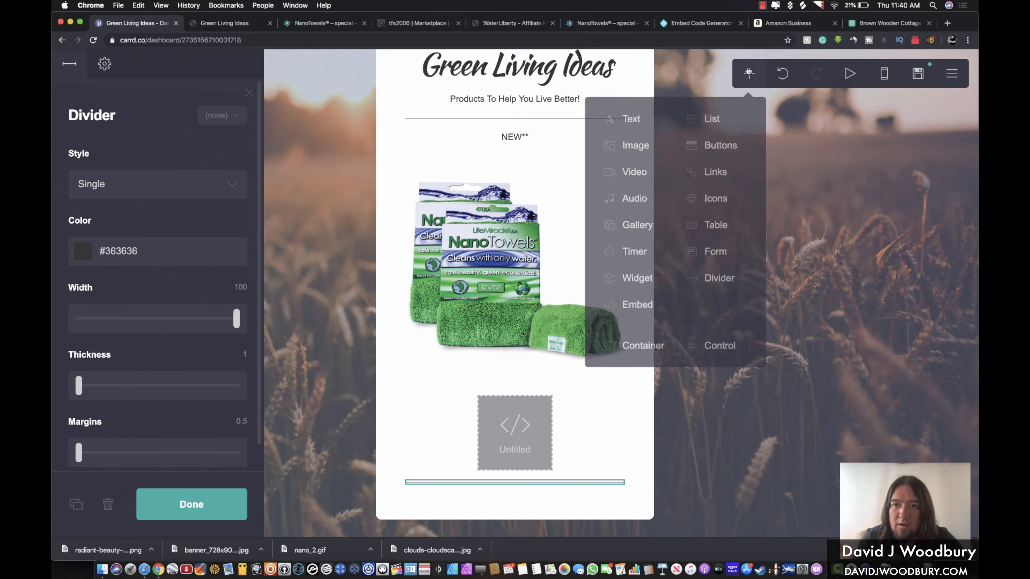
{"action": "left_click", "coordinate": [626, 143]}
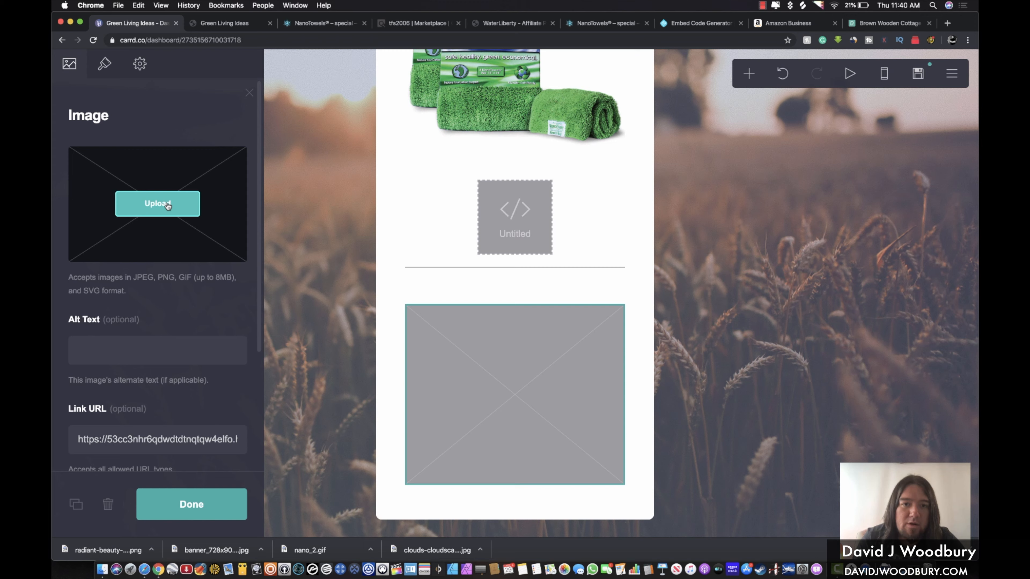
Insert the full, uncropped 9 Healthy Soup Recipes image and enlarge it to 81.75 by 23.5
{"action": "scroll", "coordinate": [432, 142], "scroll_direction": "down", "scroll_amount": 5}
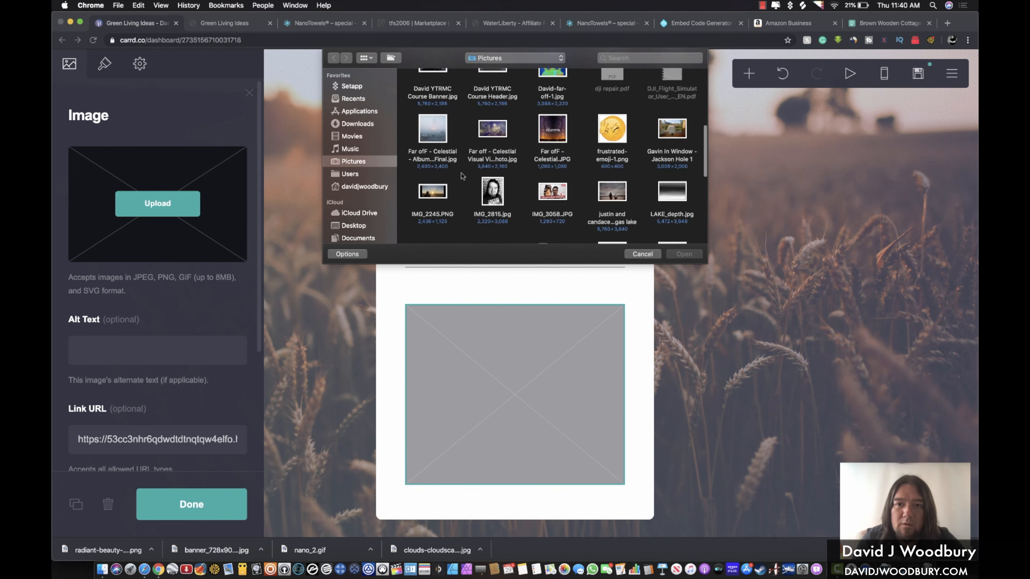
{"action": "double_click", "coordinate": [433, 141]}
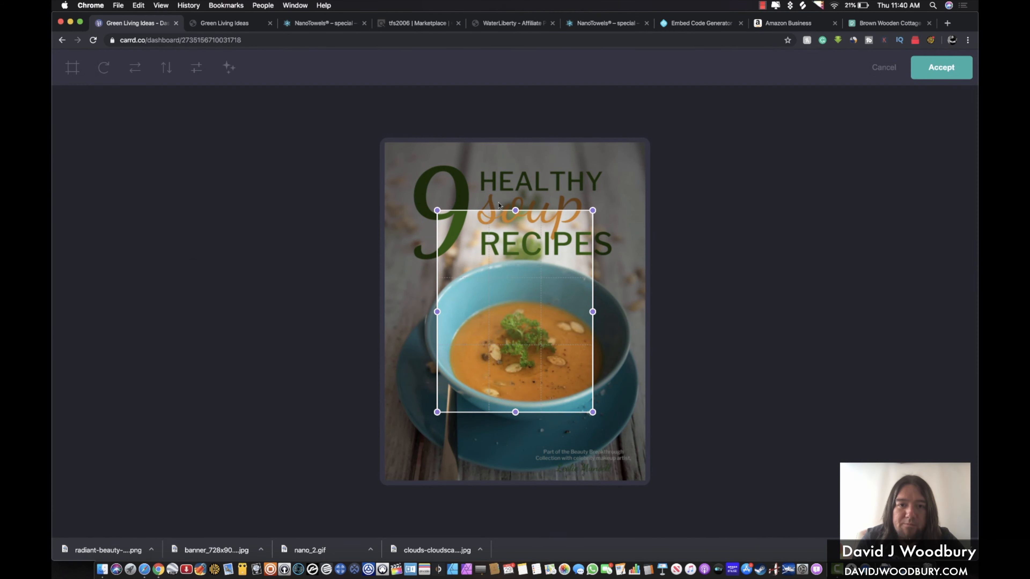
{"action": "left_click_drag", "start_coordinate": [437, 210], "coordinate": [377, 134]}
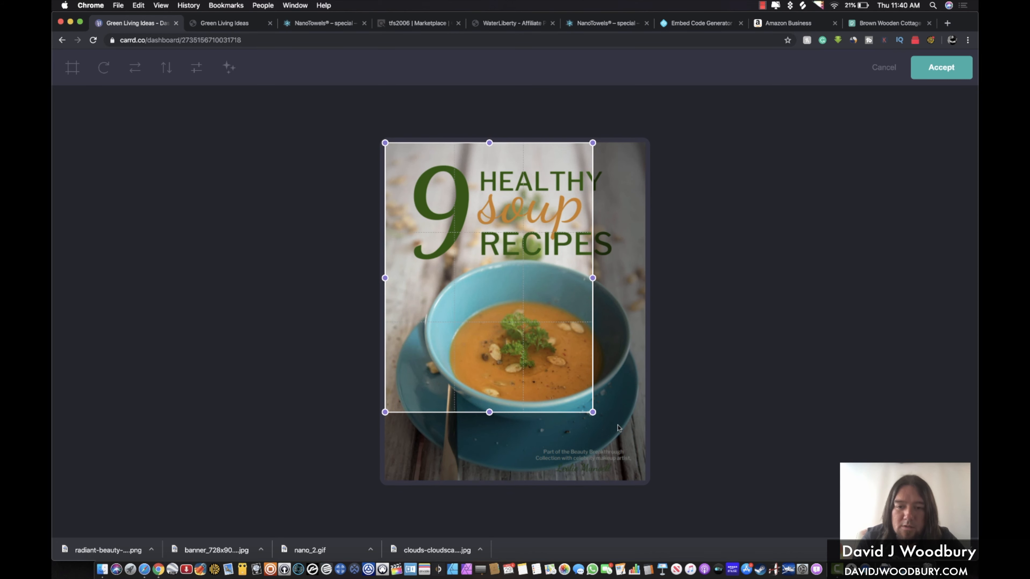
{"action": "left_click_drag", "start_coordinate": [592, 412], "coordinate": [680, 505]}
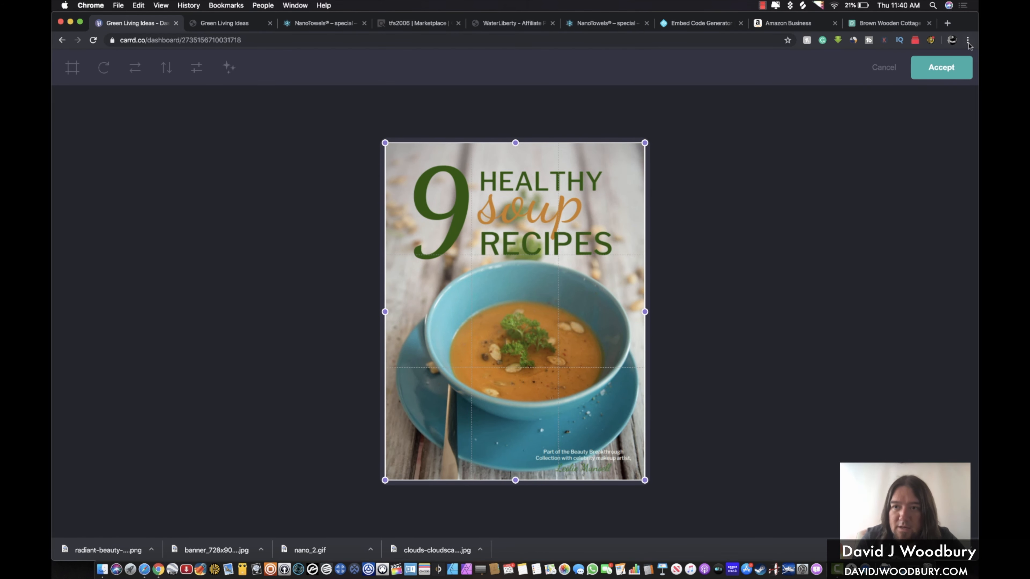
{"action": "left_click", "coordinate": [942, 67]}
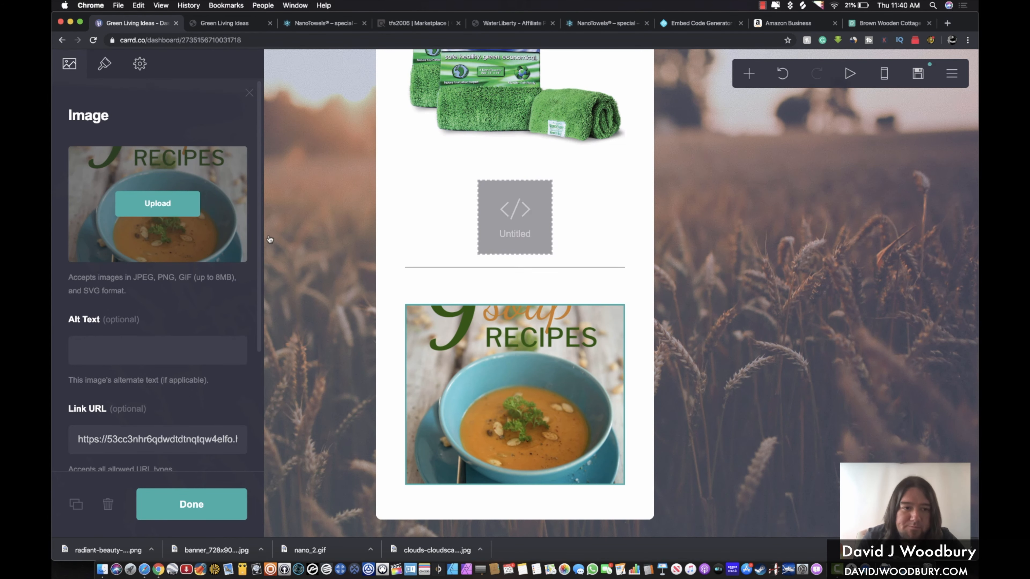
{"action": "left_click", "coordinate": [104, 64]}
{"action": "mouse_move", "coordinate": [126, 258]}
{"action": "left_mouse_down"}
{"action": "mouse_move", "coordinate": [110, 260]}
{"action": "mouse_move", "coordinate": [167, 279]}
{"action": "mouse_move", "coordinate": [152, 279]}
{"action": "left_mouse_up"}
Add an empty embed element below the soup image, then bring up the Embed Code Generator
{"action": "scroll", "coordinate": [550, 376], "scroll_direction": "down", "scroll_amount": 5}
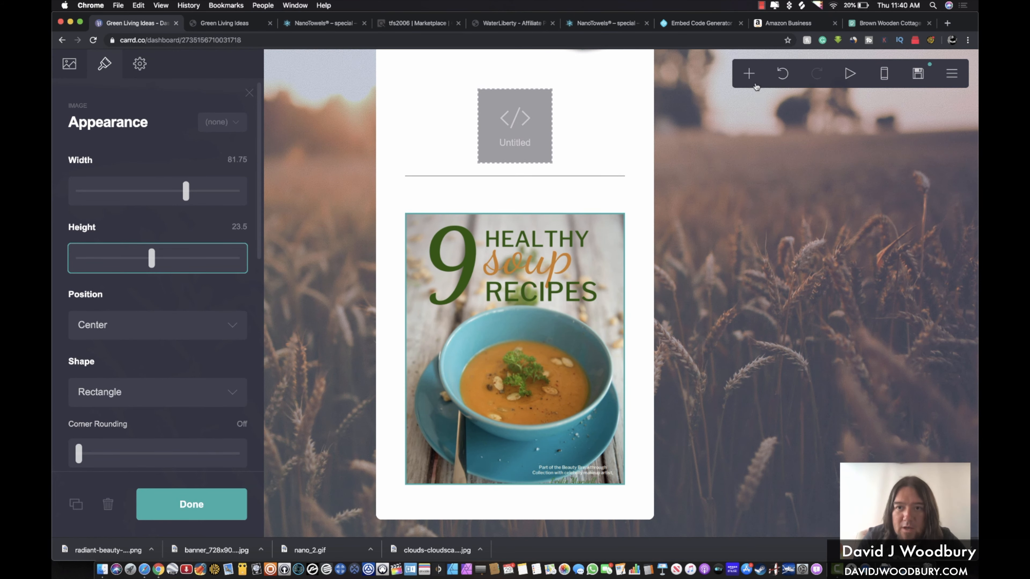
{"action": "left_click", "coordinate": [749, 73]}
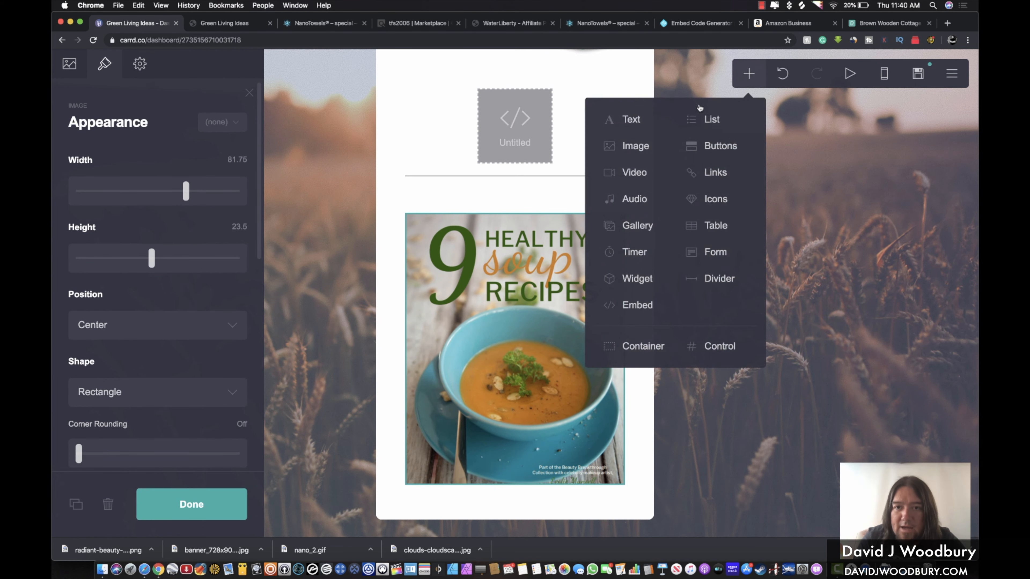
{"action": "left_click", "coordinate": [627, 305]}
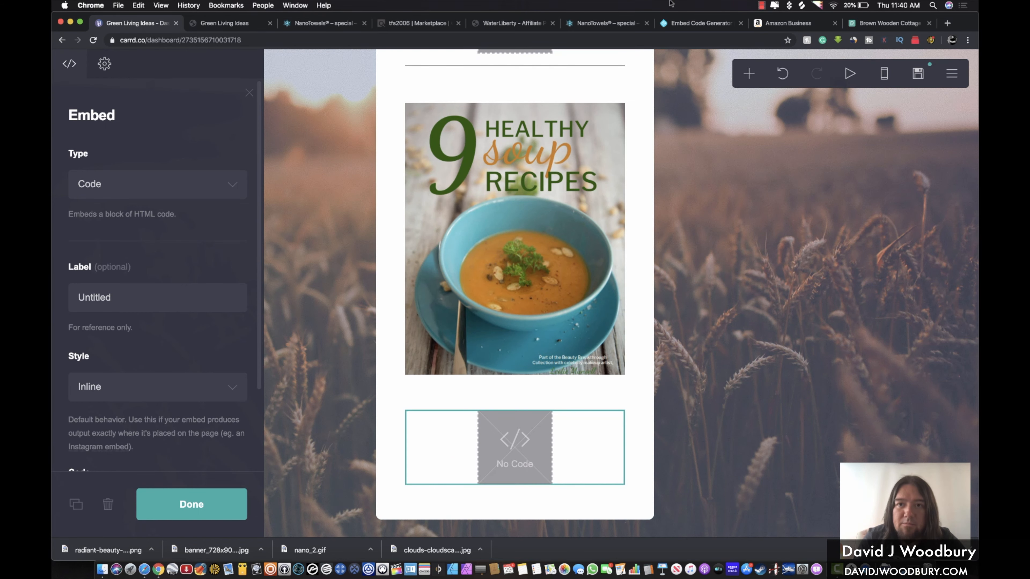
{"action": "left_click", "coordinate": [697, 23]}
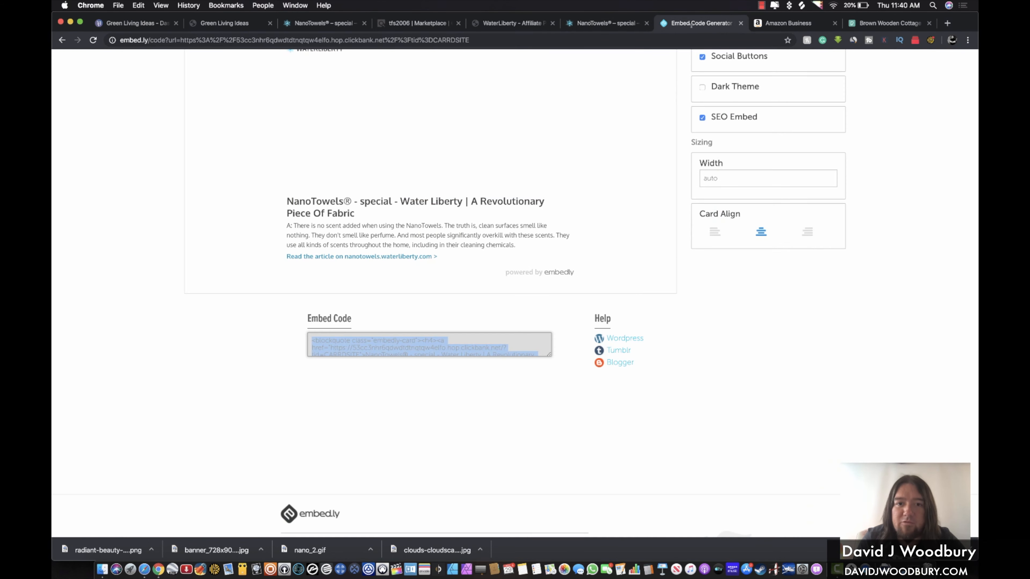
Generate an Embedly card code for the Real Beauty Breakthrough hoplink and return to Carrd
{"action": "scroll", "coordinate": [492, 244], "scroll_direction": "up", "scroll_amount": 5}
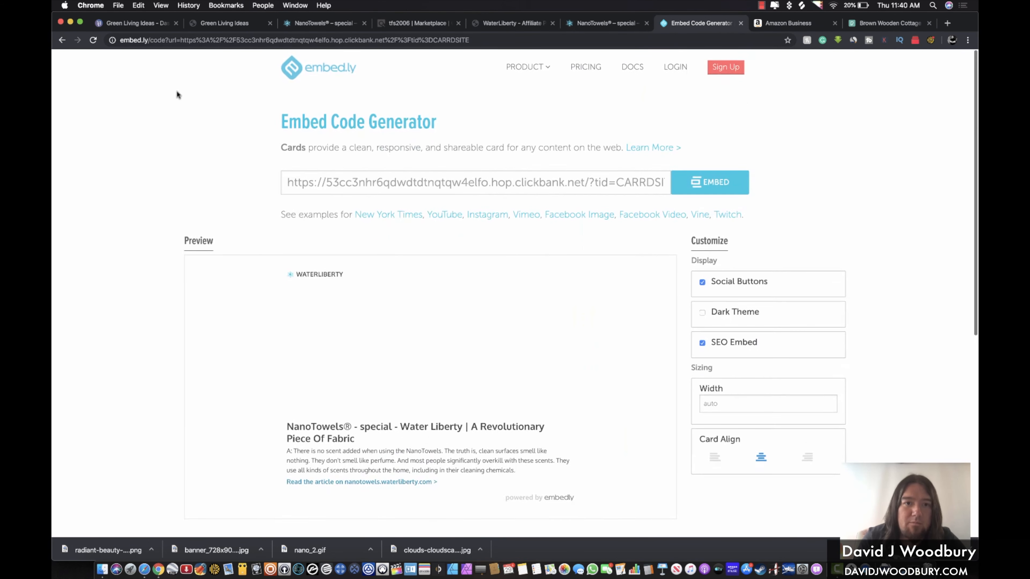
{"action": "triple_click", "coordinate": [377, 182]}
{"action": "key", "text": "Return"}
{"action": "scroll", "coordinate": [700, 138], "scroll_direction": "down", "scroll_amount": 3}
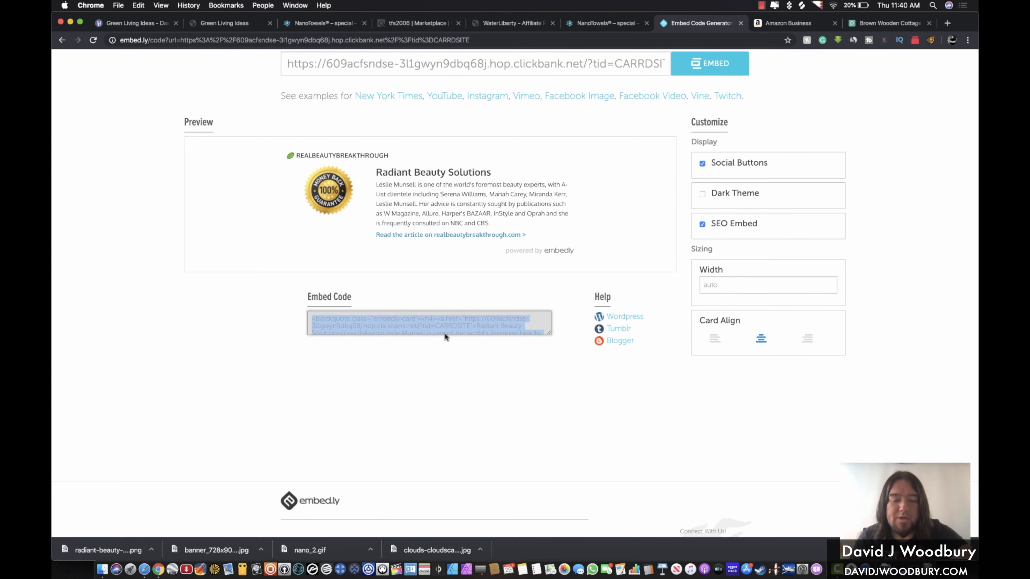
{"action": "left_click", "coordinate": [145, 25]}
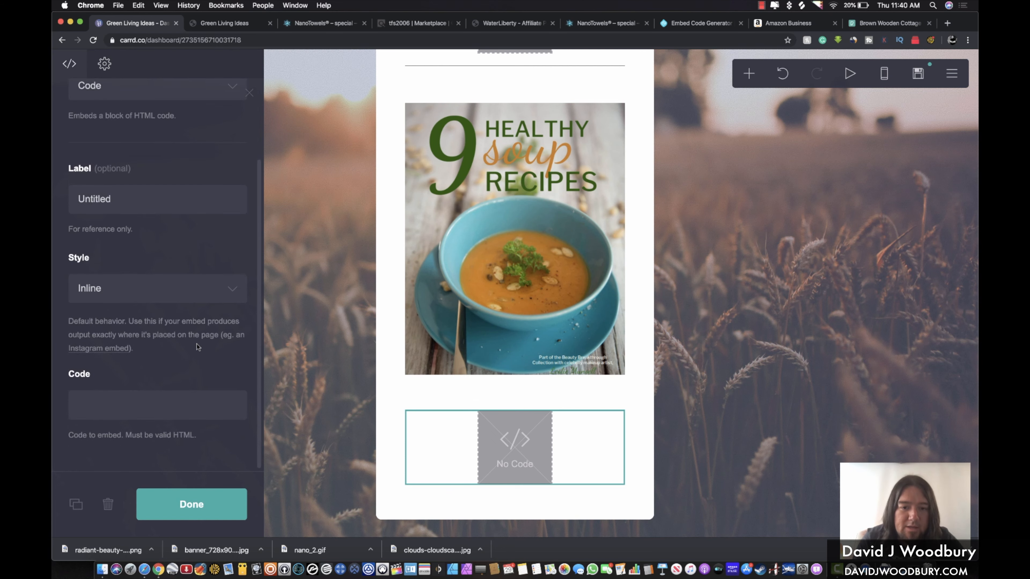
Paste the Radiant Beauty card embed code into the new embed's Code field
{"action": "left_click", "coordinate": [128, 403]}
{"action": "key", "text": "super+v"}
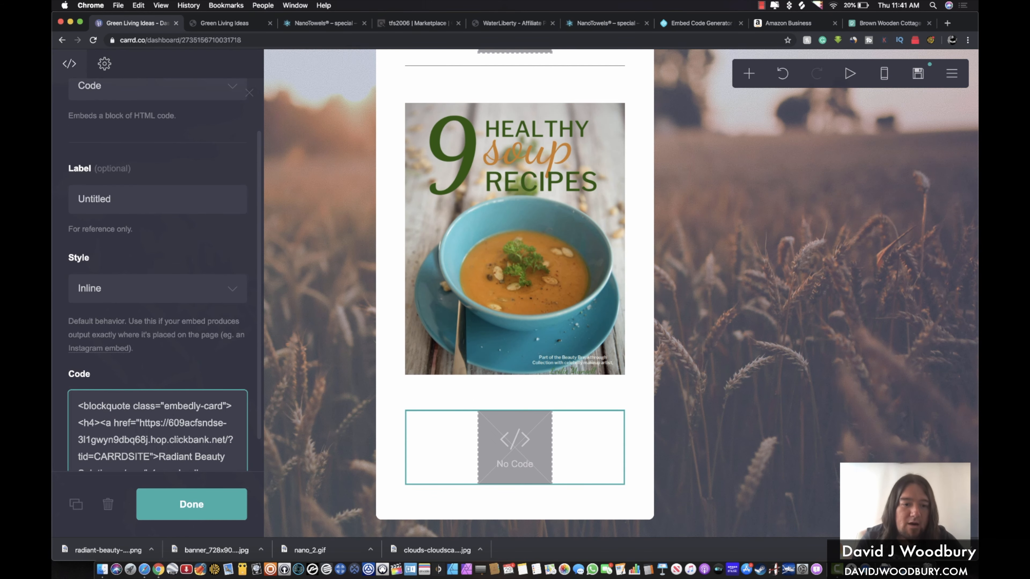
{"action": "left_click", "coordinate": [167, 507]}
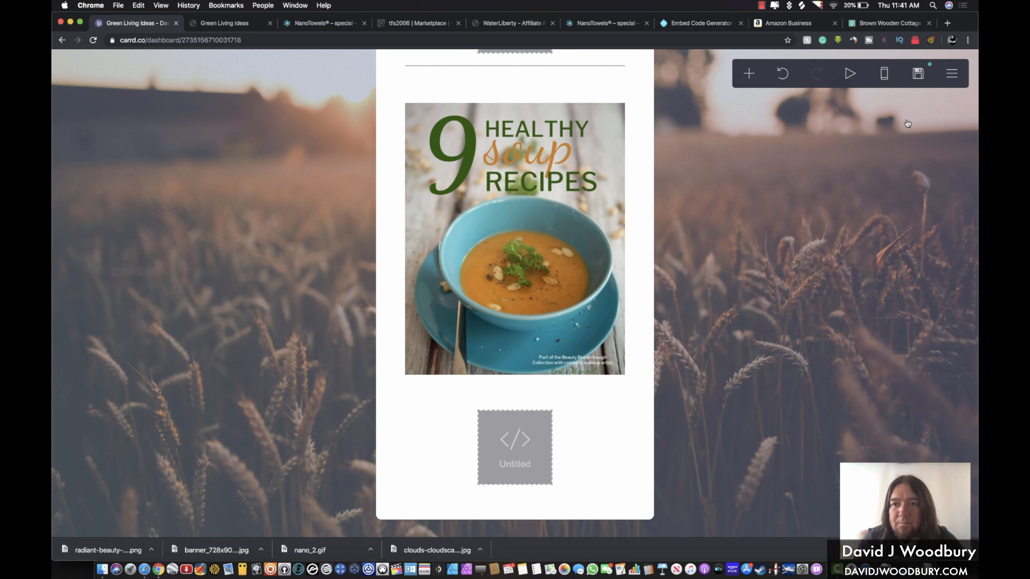
{"action": "left_click", "coordinate": [919, 74]}
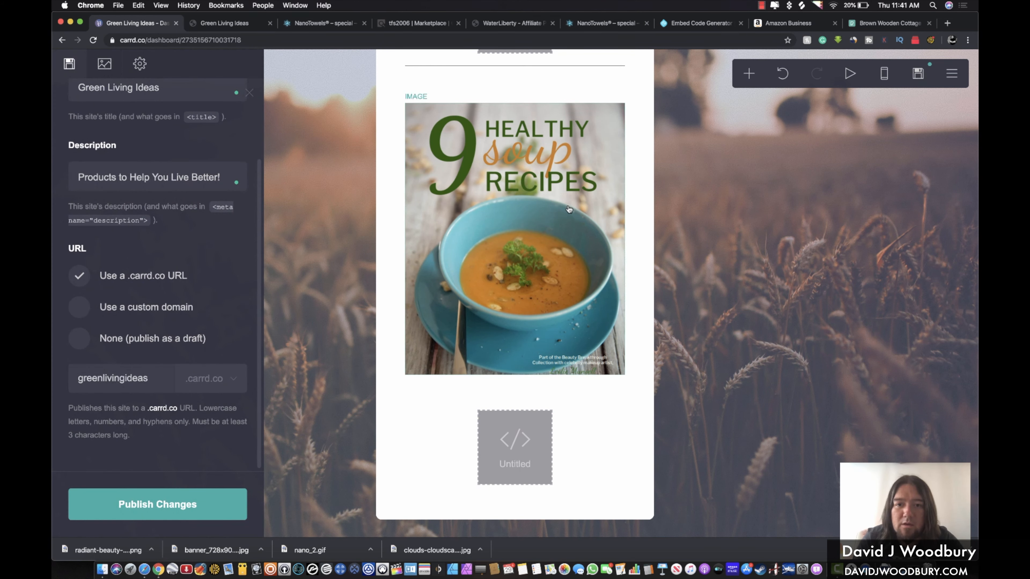
{"action": "left_click", "coordinate": [645, 222]}
{"action": "left_click", "coordinate": [570, 218]}
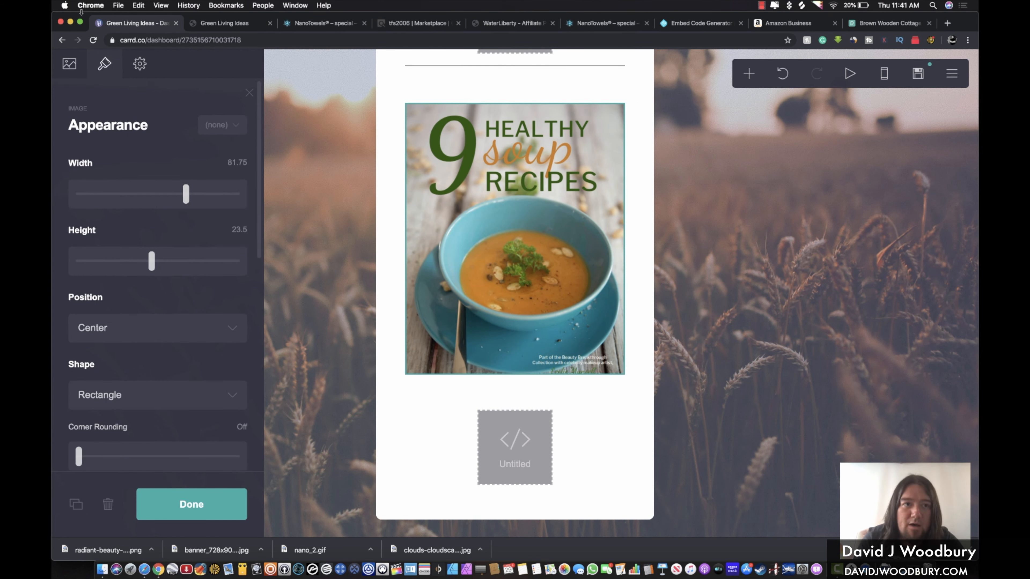
Relink the soup recipes image to the HopLink ending tid=CARRDSITE and show the publish settings
{"action": "left_click_drag", "start_coordinate": [86, 17], "coordinate": [131, 17]}
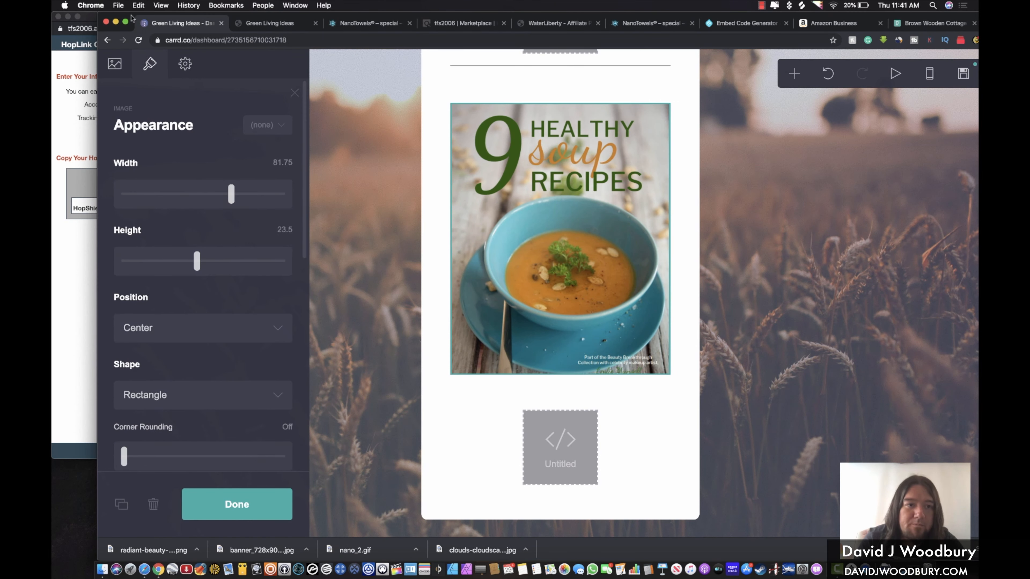
{"action": "left_click", "coordinate": [73, 247]}
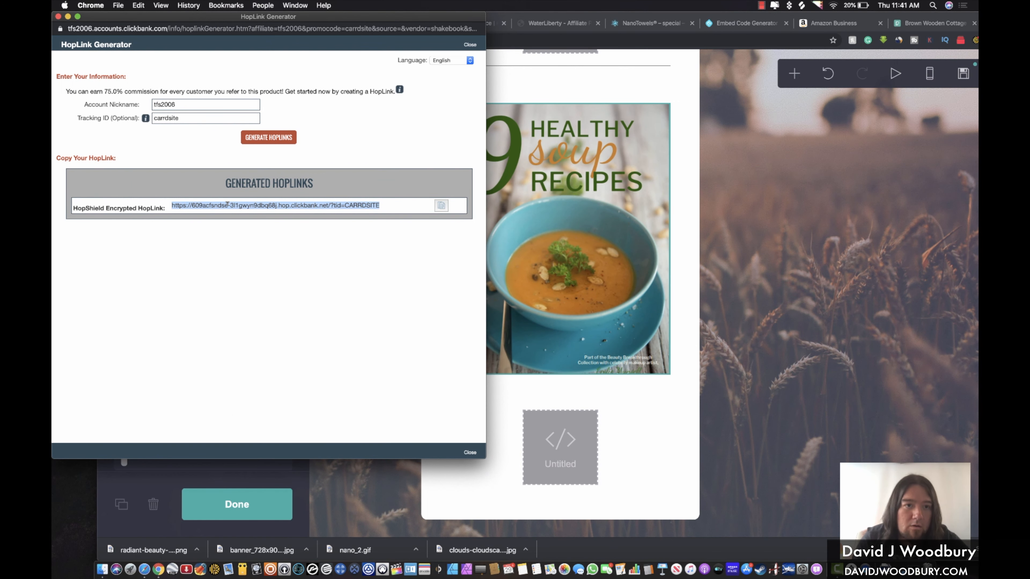
{"action": "key", "text": "super+c"}
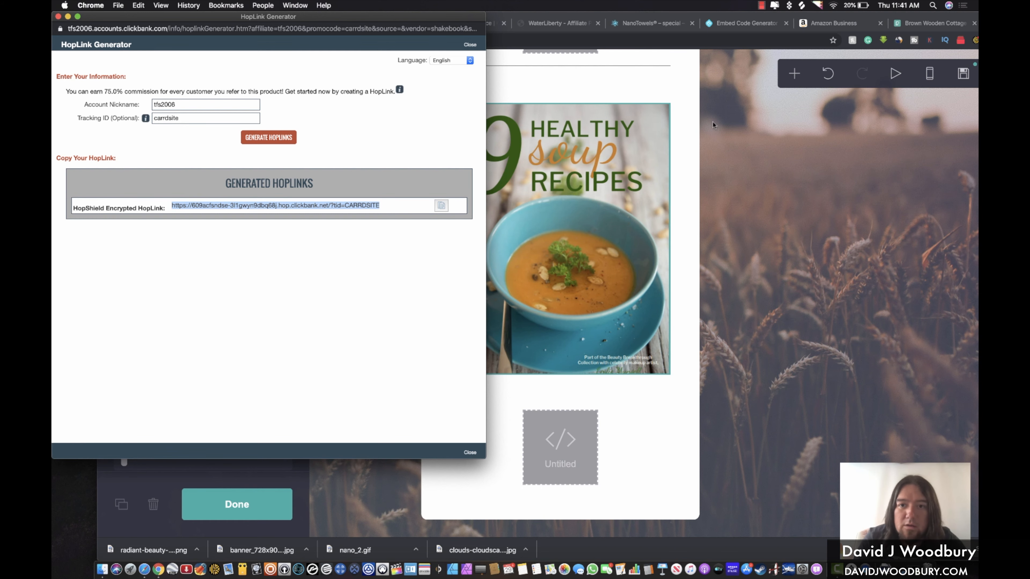
{"action": "left_click", "coordinate": [675, 135]}
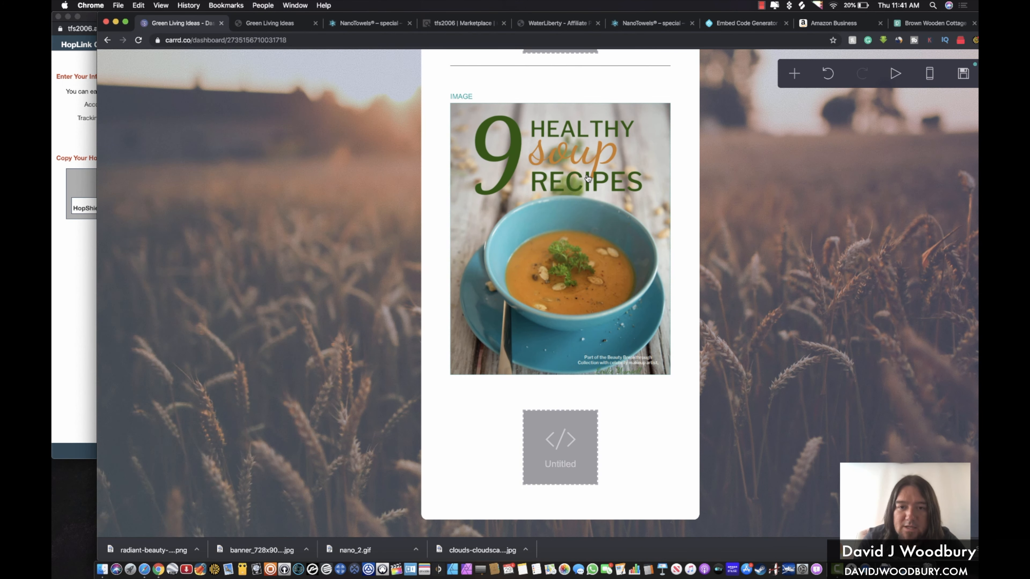
{"action": "left_click", "coordinate": [588, 178]}
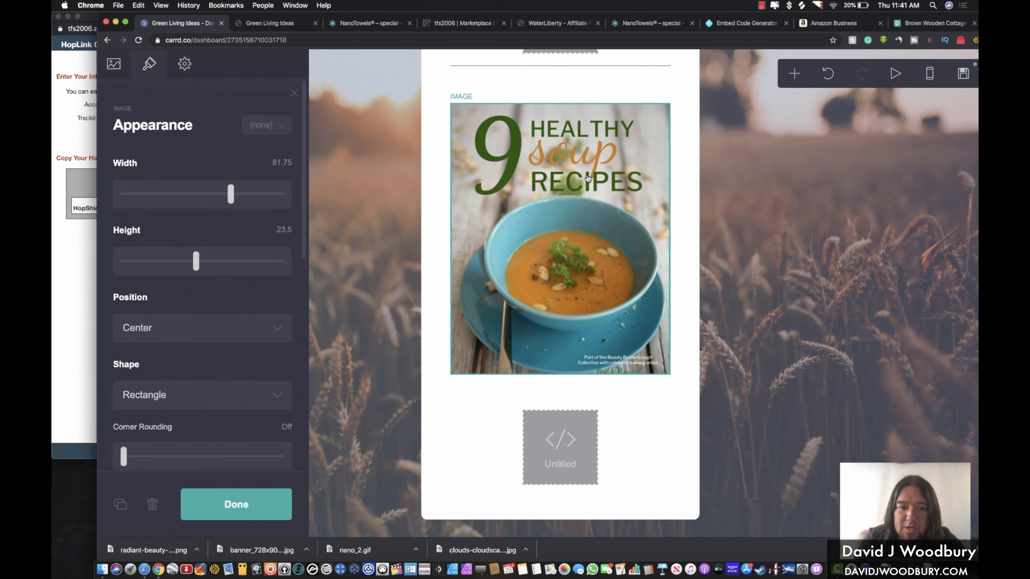
{"action": "left_click", "coordinate": [115, 65]}
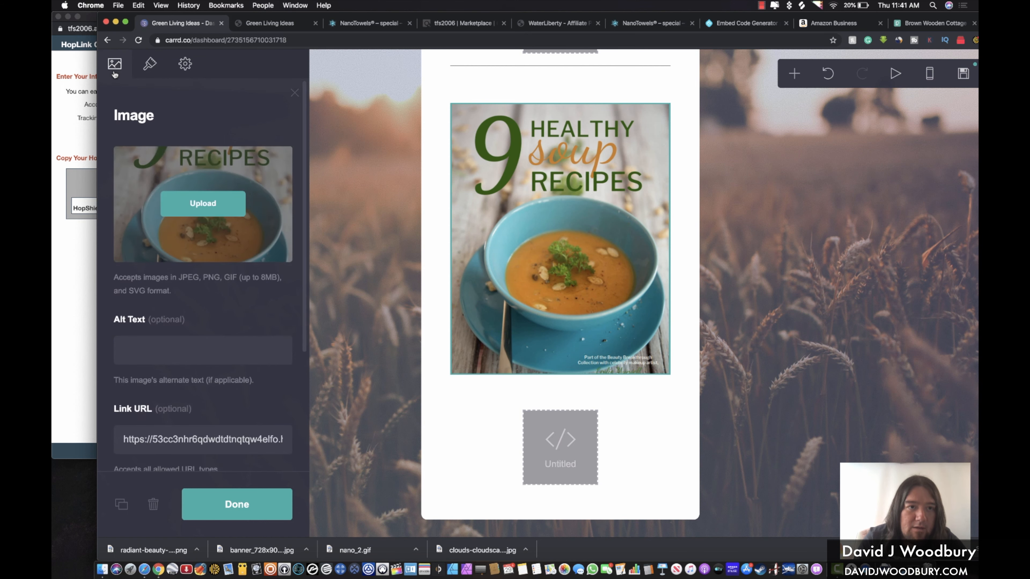
{"action": "triple_click", "coordinate": [171, 435]}
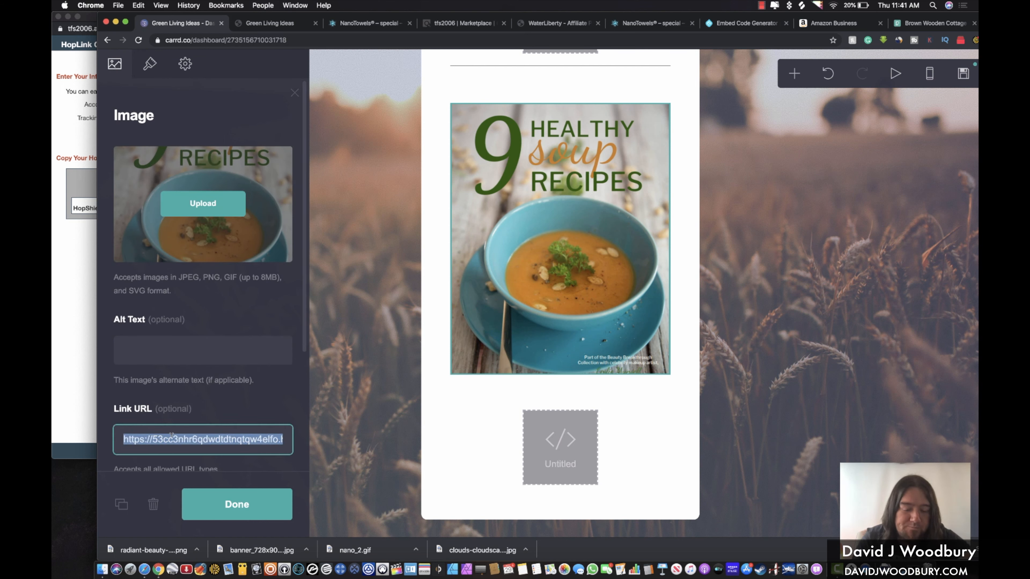
{"action": "key", "text": "super+v"}
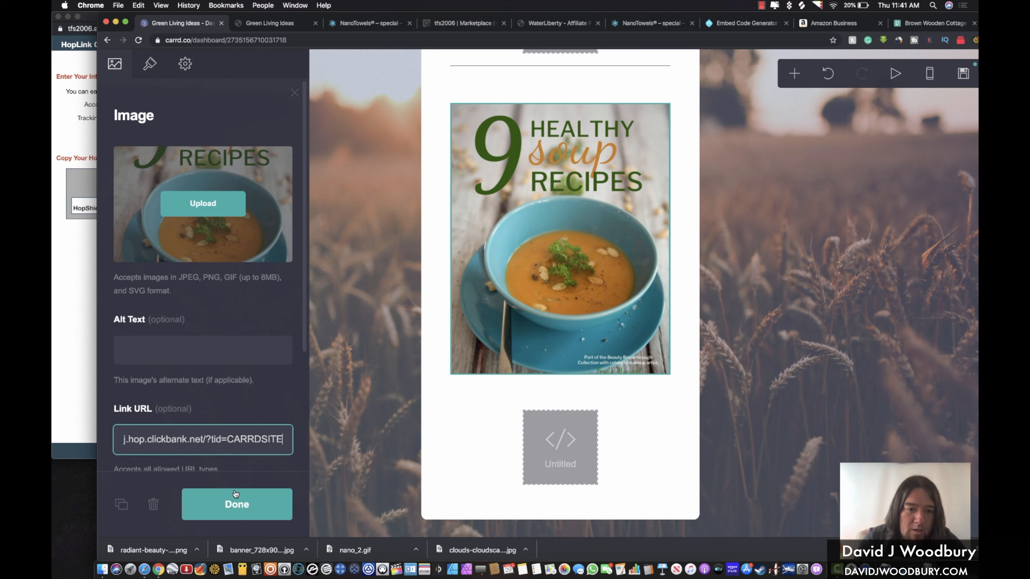
{"action": "left_click", "coordinate": [236, 504]}
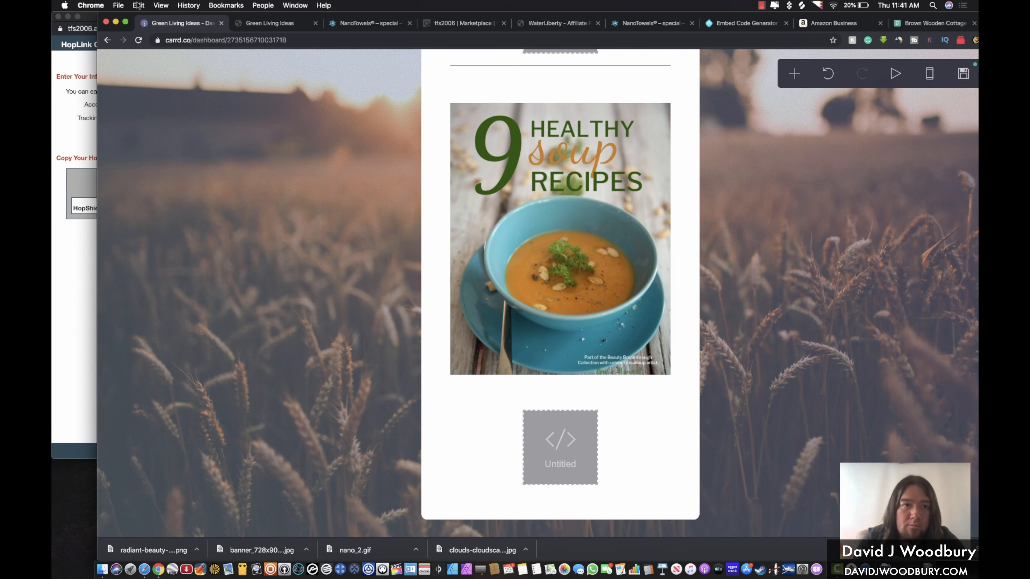
{"action": "left_click", "coordinate": [125, 21]}
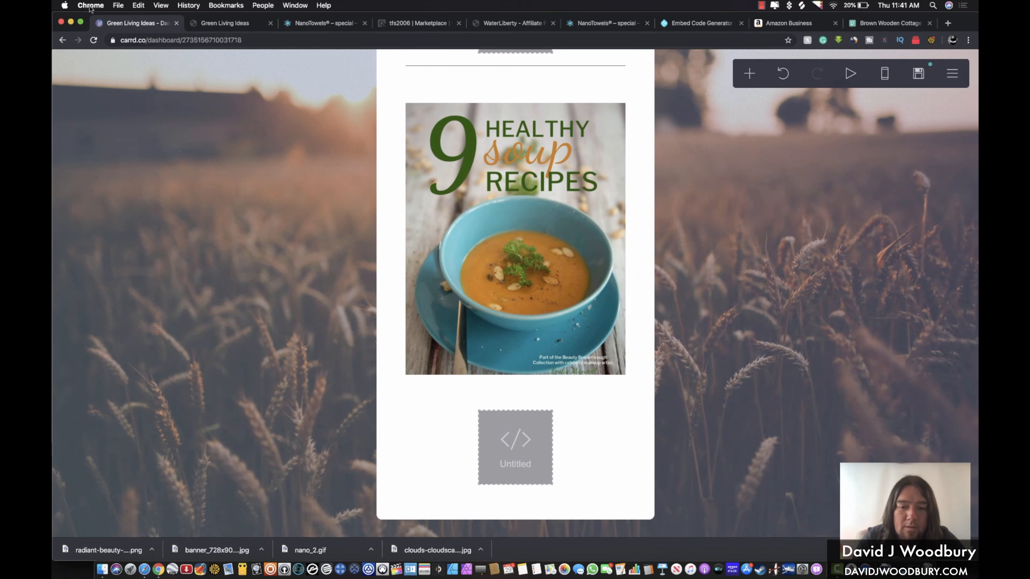
{"action": "left_click", "coordinate": [919, 74]}
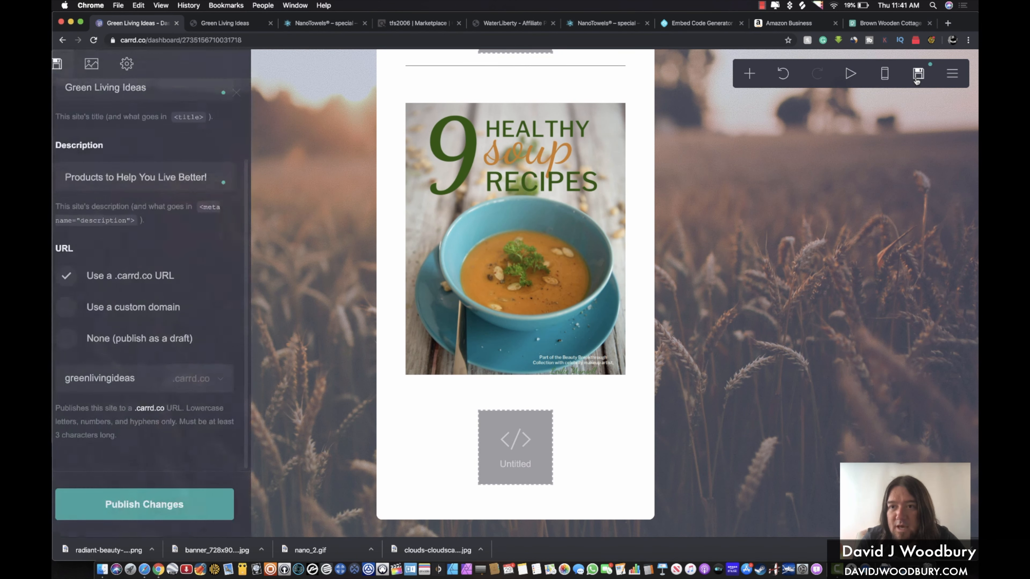
Publish the changes and browse the live greenlivingideas.carrd.co page with the soup image and Radiant Beauty card
{"action": "left_click", "coordinate": [134, 503]}
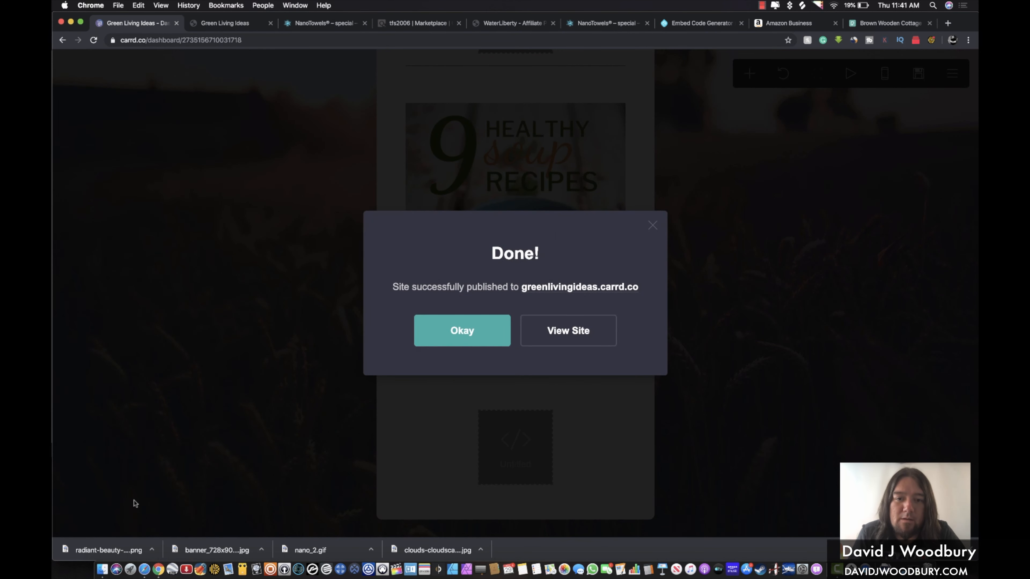
{"action": "left_click", "coordinate": [557, 332]}
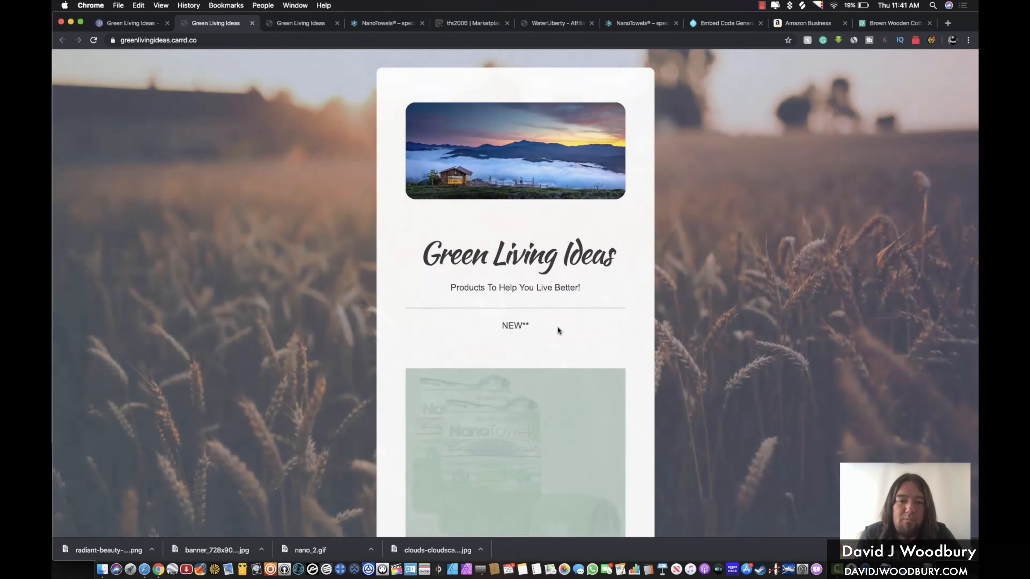
{"action": "scroll", "coordinate": [557, 326], "scroll_direction": "down", "scroll_amount": 15}
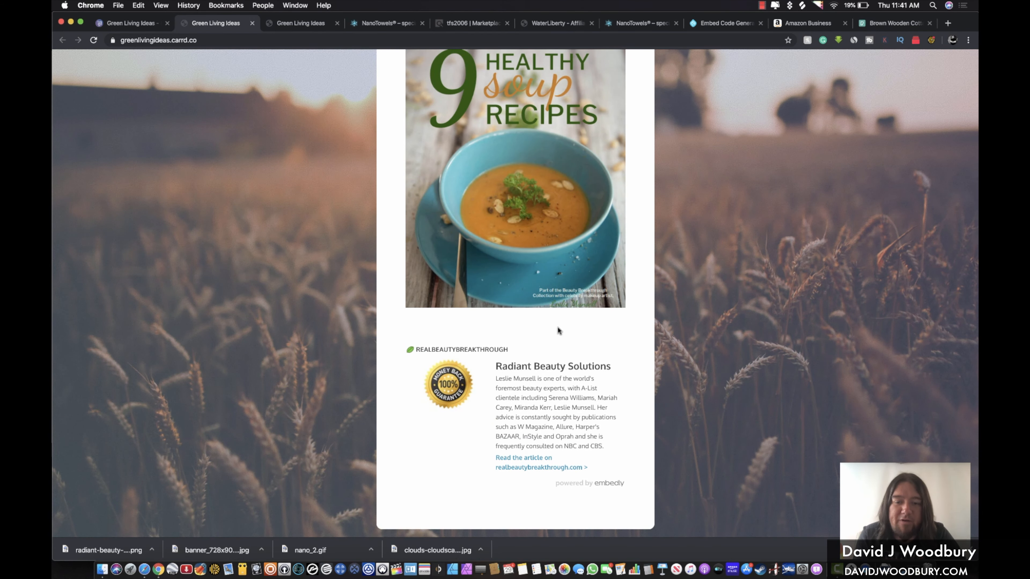
{"action": "scroll", "coordinate": [556, 326], "scroll_direction": "up", "scroll_amount": 3}
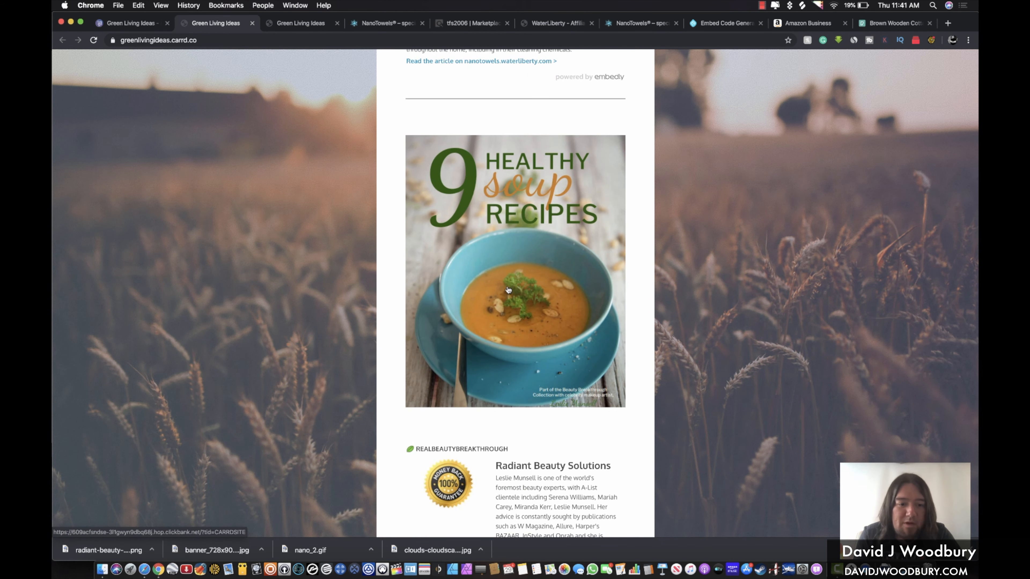
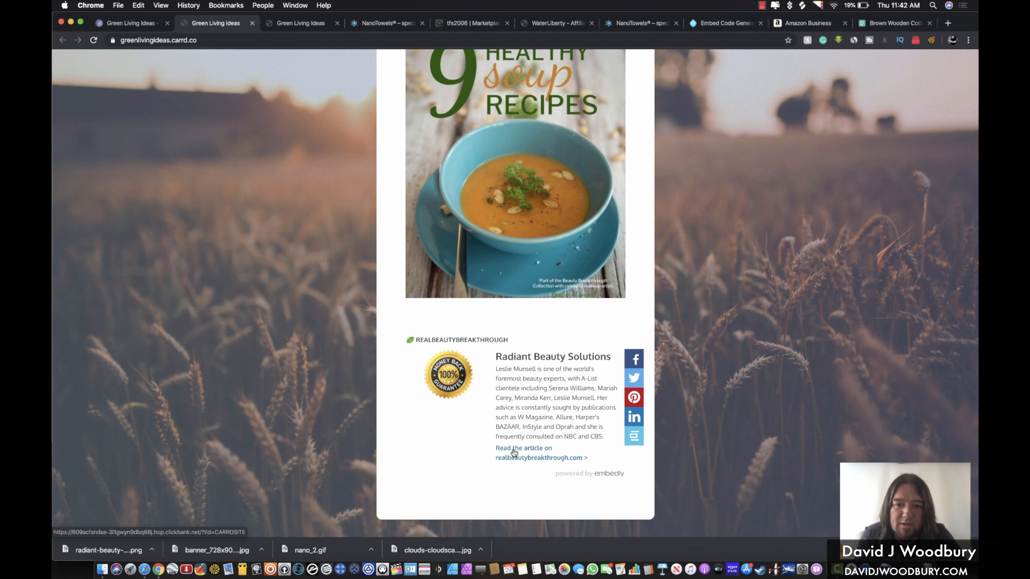
Follow the live page's 'Read the article on…' link, check the sales page, and return to the Carrd tab
{"action": "left_click", "coordinate": [513, 450]}
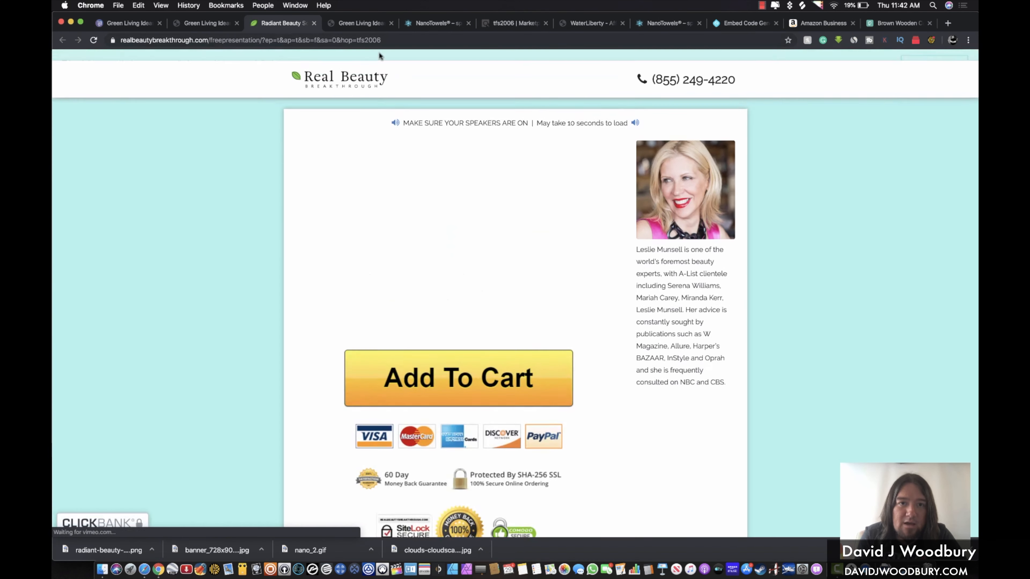
{"action": "left_click", "coordinate": [360, 38]}
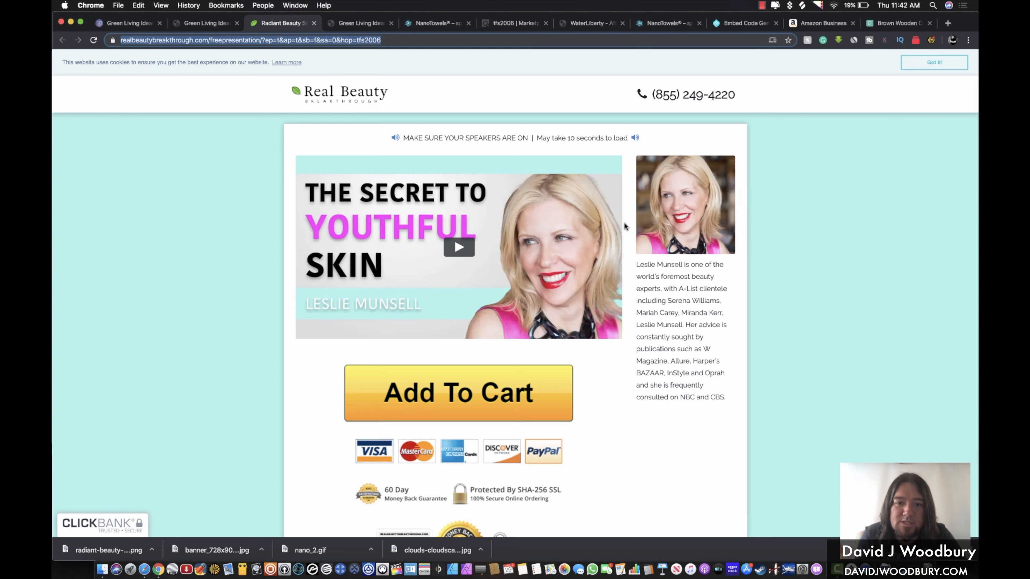
{"action": "scroll", "coordinate": [625, 224], "scroll_direction": "down", "scroll_amount": 10}
{"action": "scroll", "coordinate": [623, 226], "scroll_direction": "up", "scroll_amount": 10}
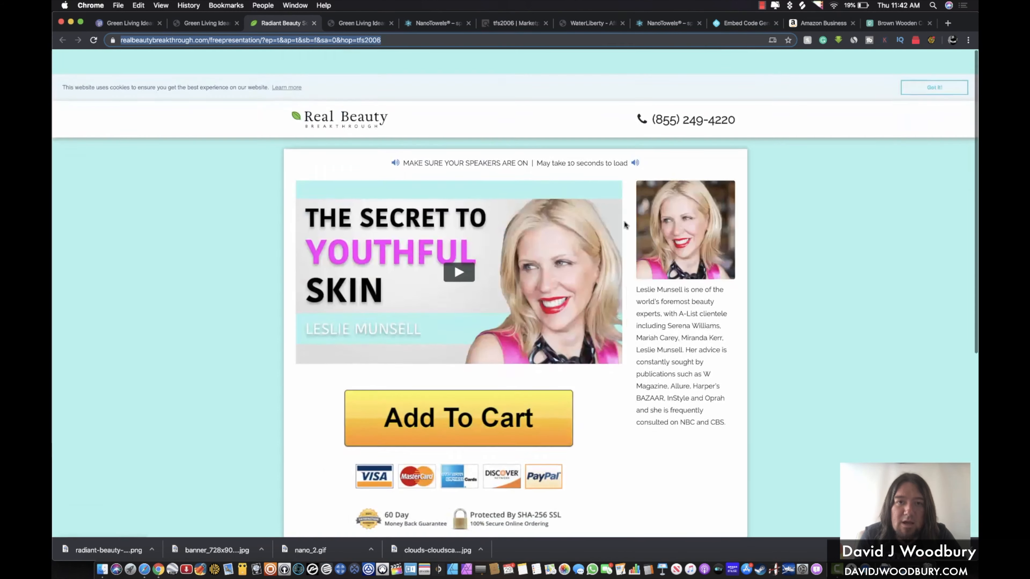
{"action": "left_click", "coordinate": [314, 23]}
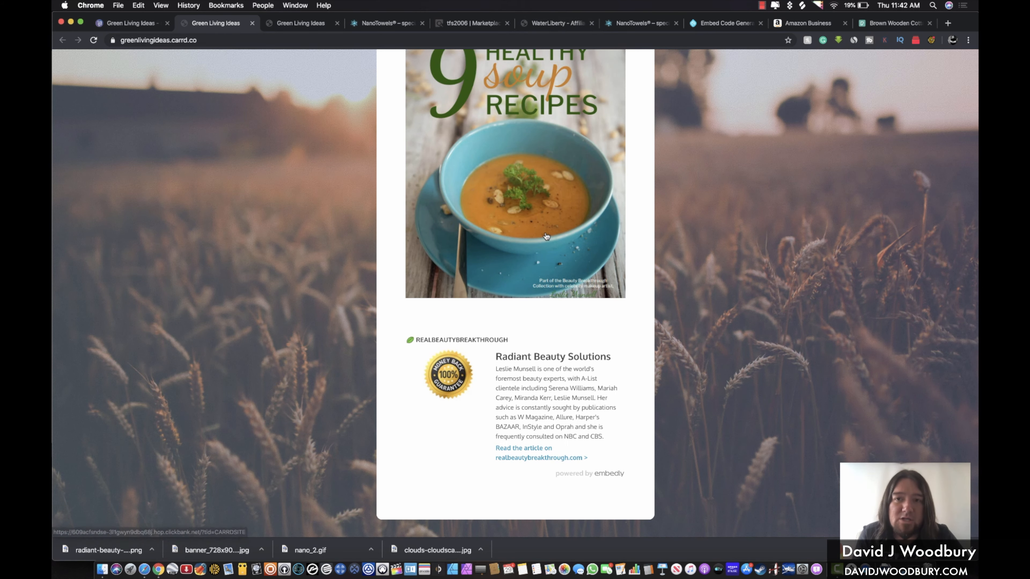
{"action": "left_click", "coordinate": [127, 24]}
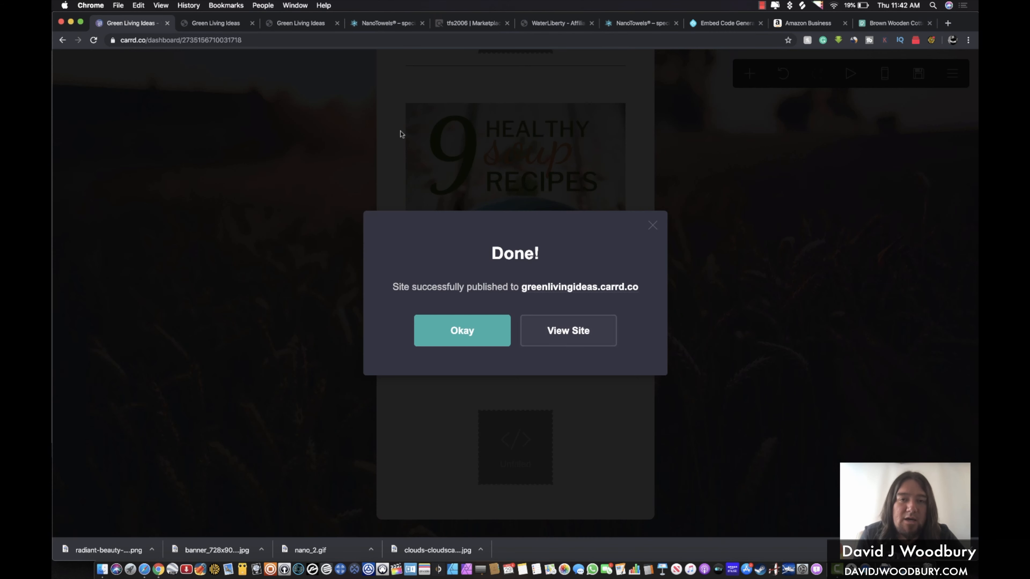
Dismiss the publish confirmation and add a divider below the soup-recipes embed
{"action": "left_click", "coordinate": [475, 327]}
{"action": "scroll", "coordinate": [553, 264], "scroll_direction": "up", "scroll_amount": 8}
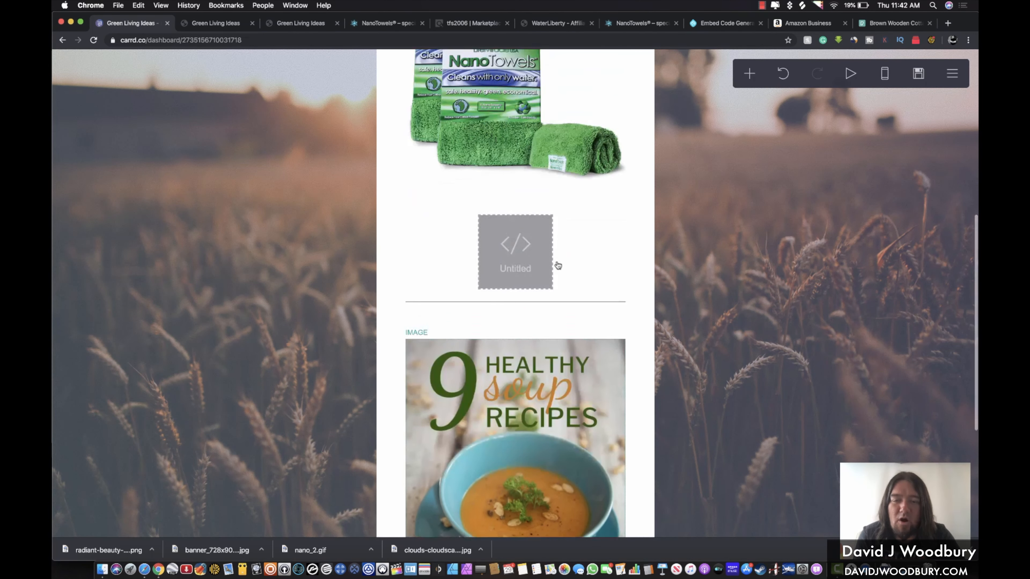
{"action": "scroll", "coordinate": [558, 266], "scroll_direction": "down", "scroll_amount": 8}
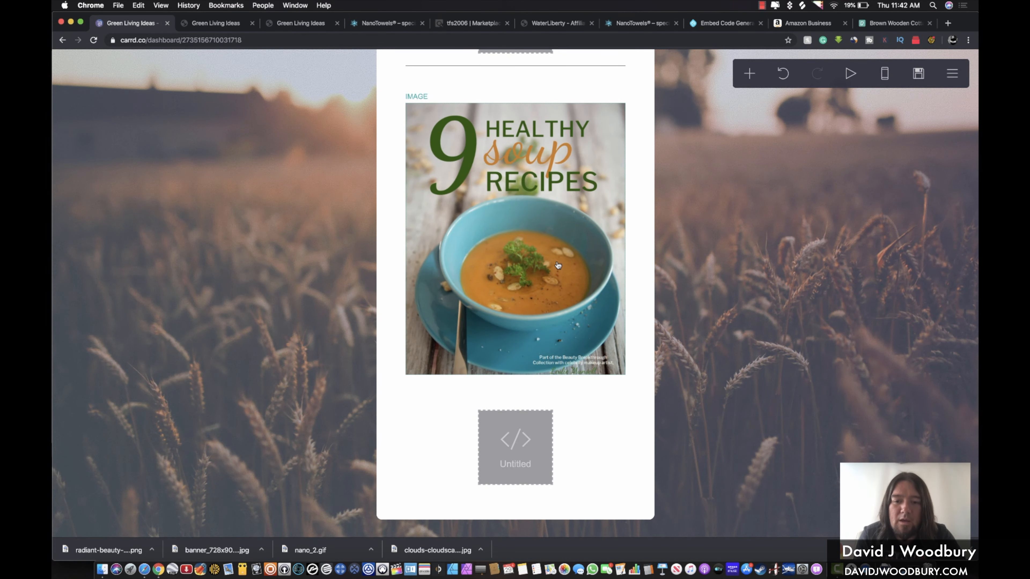
{"action": "left_click", "coordinate": [586, 466]}
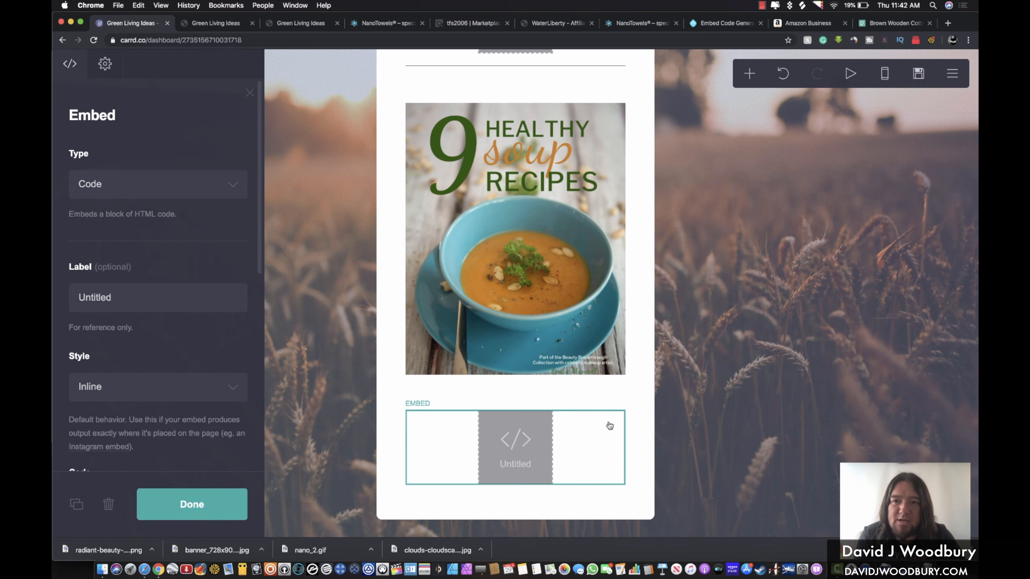
{"action": "left_click", "coordinate": [751, 74]}
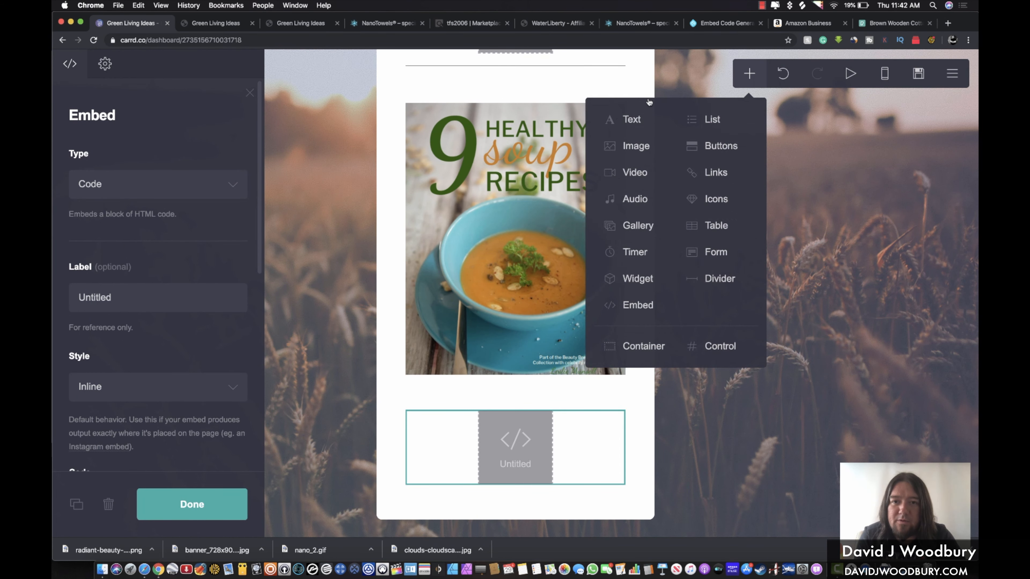
{"action": "left_click", "coordinate": [715, 279]}
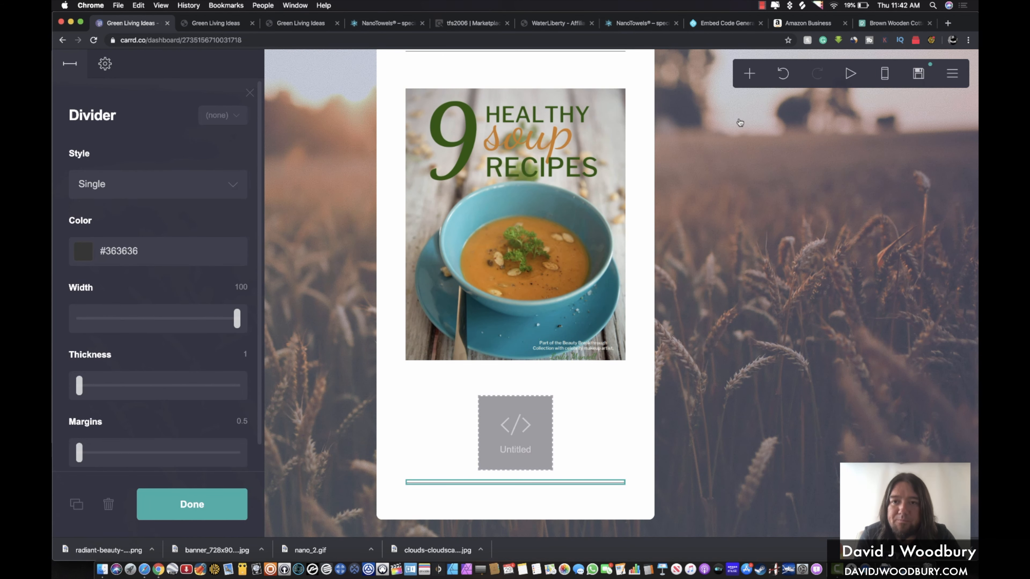
Add a new empty embed block below the divider and open a blank browser tab
{"action": "left_click", "coordinate": [754, 75]}
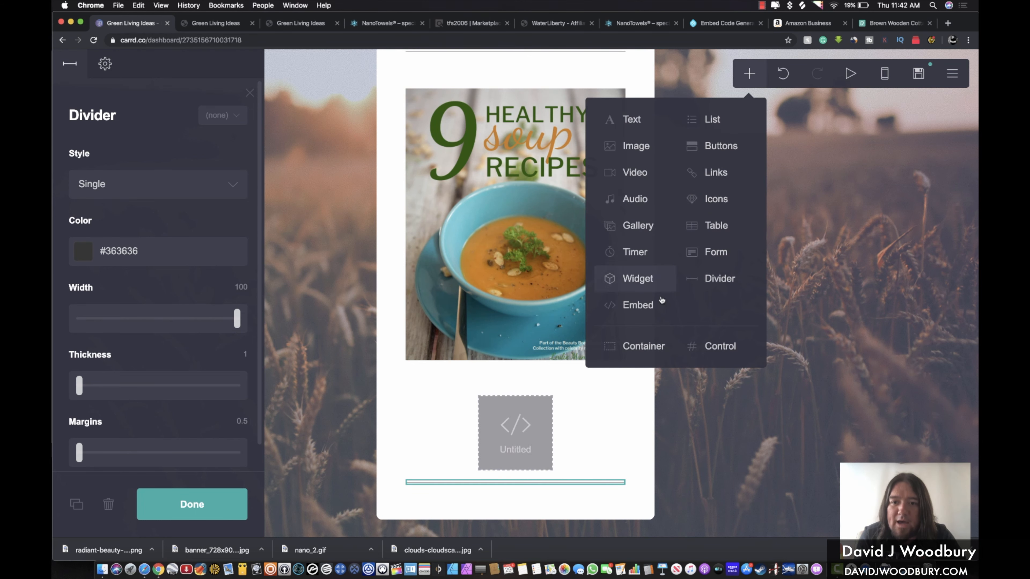
{"action": "left_click", "coordinate": [642, 310]}
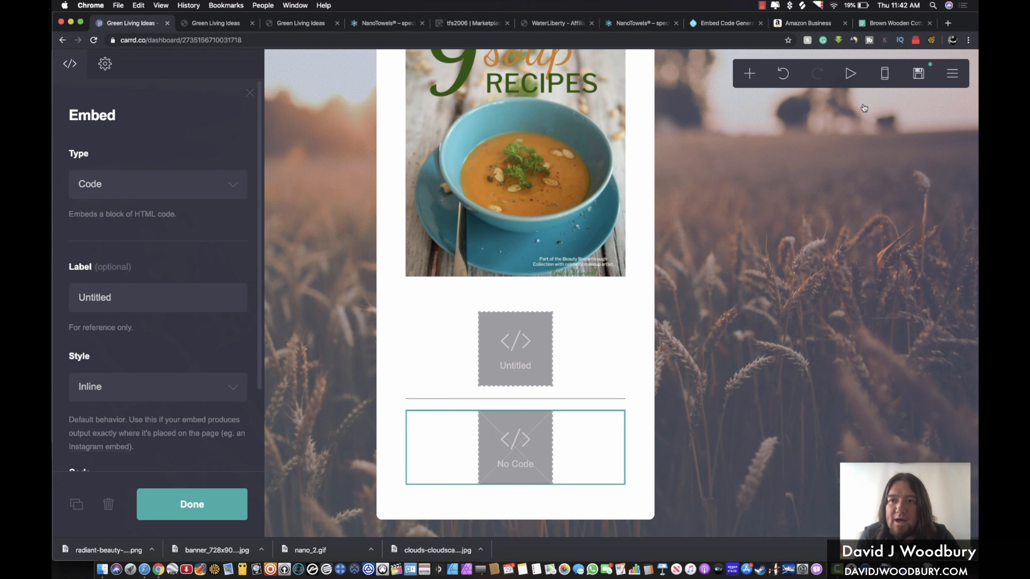
{"action": "left_click", "coordinate": [948, 23]}
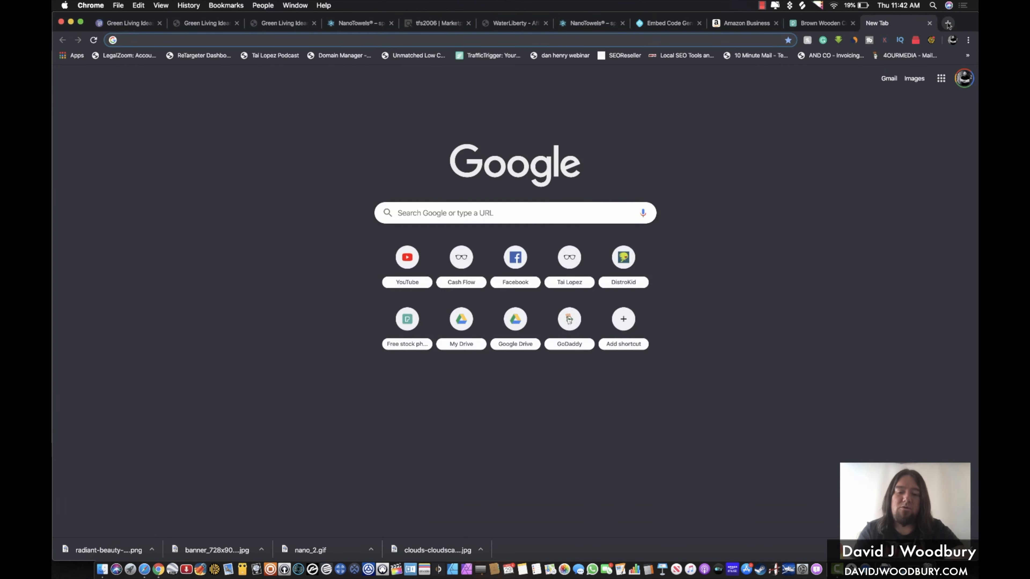
Go to Google and search for 'living green'
{"action": "type", "text": "goog"}
{"action": "key", "text": "Return"}
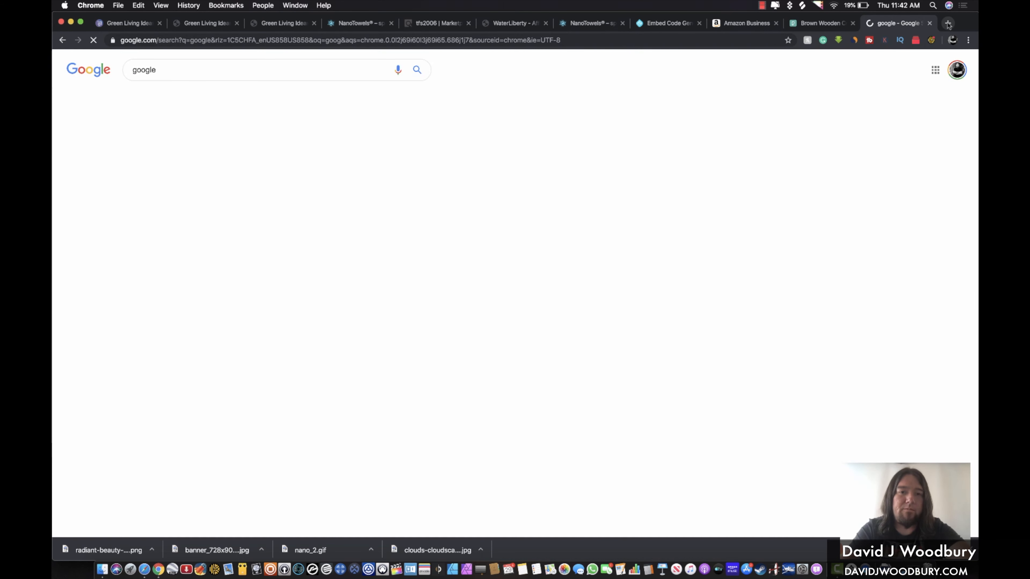
{"action": "left_click", "coordinate": [147, 139]}
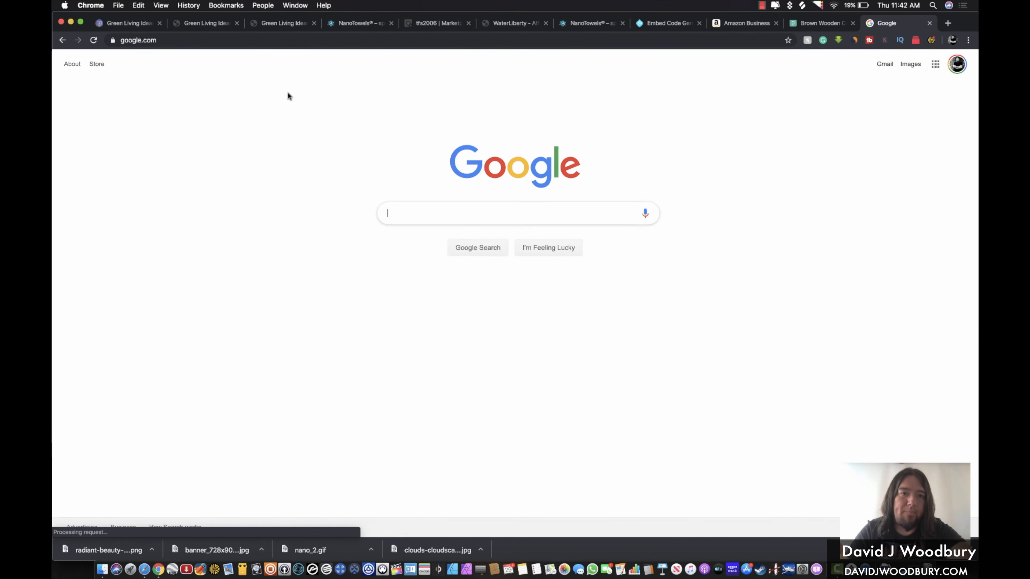
{"action": "left_click", "coordinate": [438, 212]}
{"action": "type", "text": "living green"}
{"action": "key", "text": "Return"}
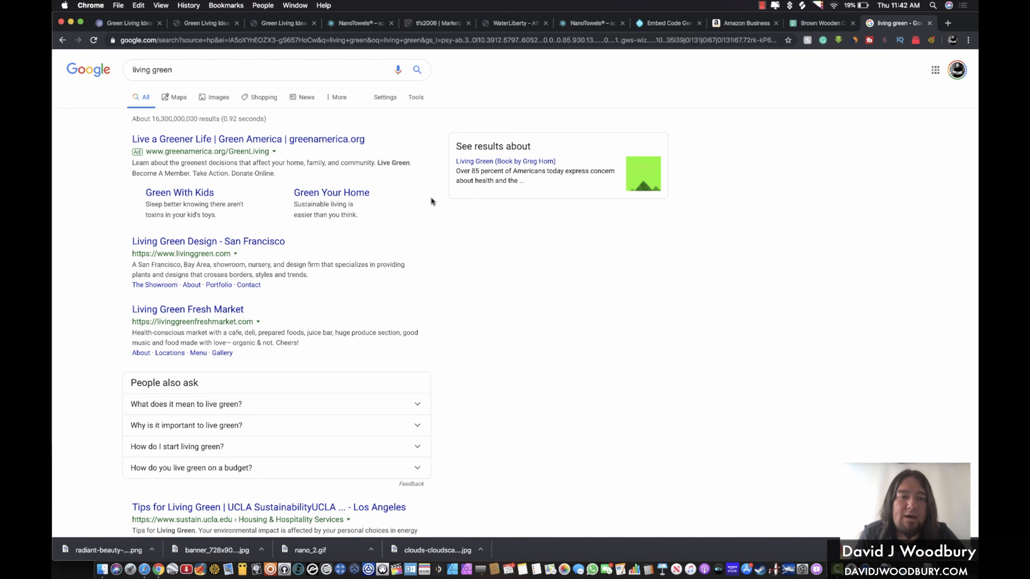
Open the FreshWater 'Sustainable CLE' result from News and copy its web address
{"action": "left_click", "coordinate": [303, 99]}
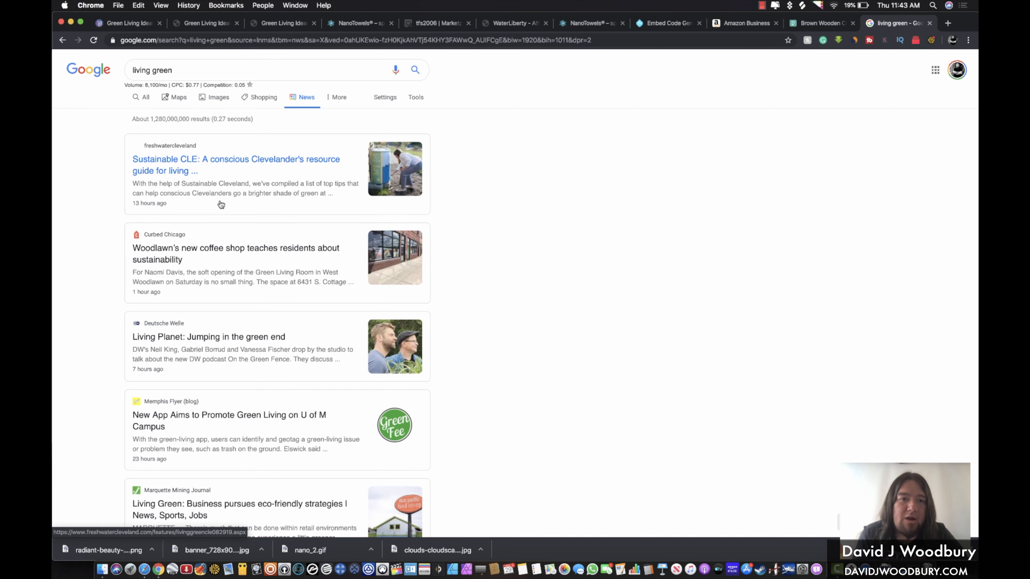
{"action": "left_click", "coordinate": [146, 163]}
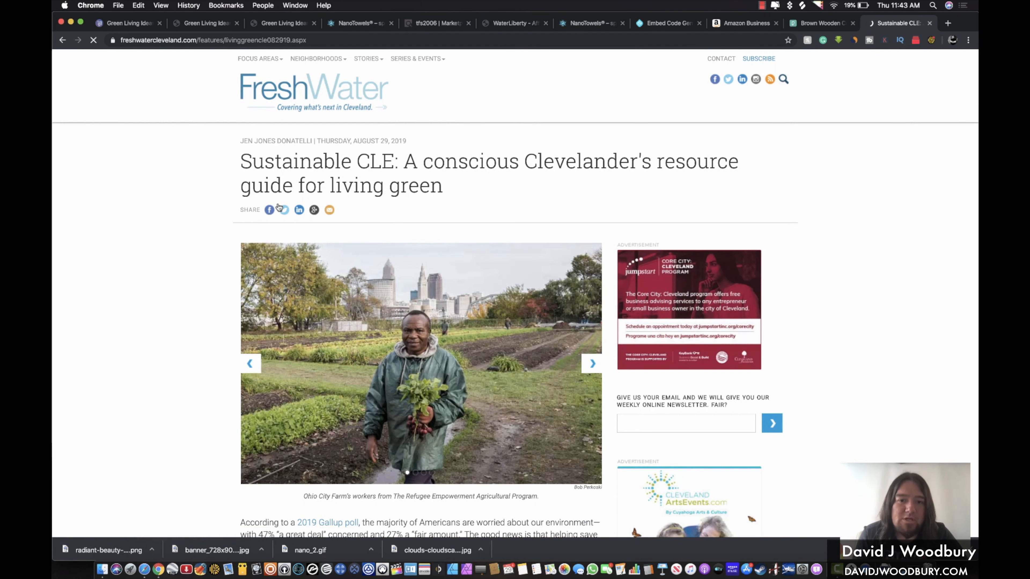
{"action": "scroll", "coordinate": [282, 211], "scroll_direction": "down", "scroll_amount": 5}
{"action": "left_click", "coordinate": [305, 40]}
{"action": "key", "text": "super+c"}
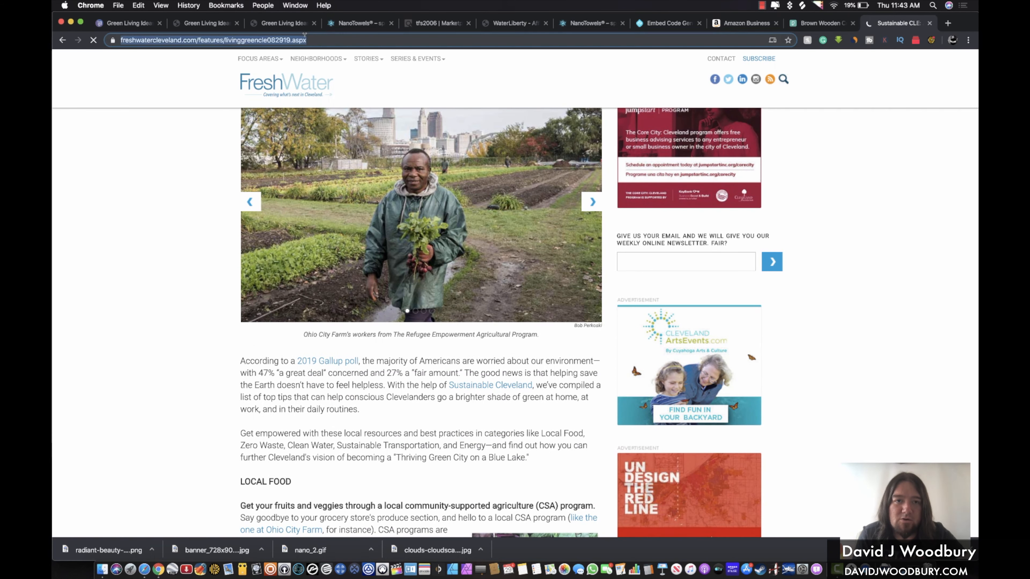
{"action": "left_click", "coordinate": [665, 23]}
Replace the Embedly URL with the Sustainable CLE article link and generate its card embed code
{"action": "left_click", "coordinate": [430, 182]}
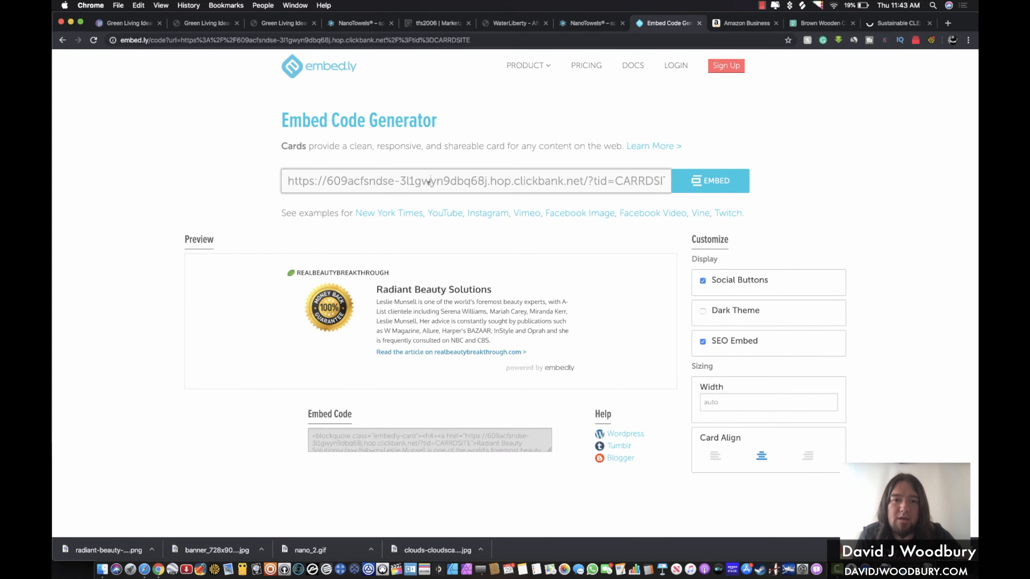
{"action": "key", "text": "super+a"}
{"action": "key", "text": "BackSpace"}
{"action": "key", "text": "super+v"}
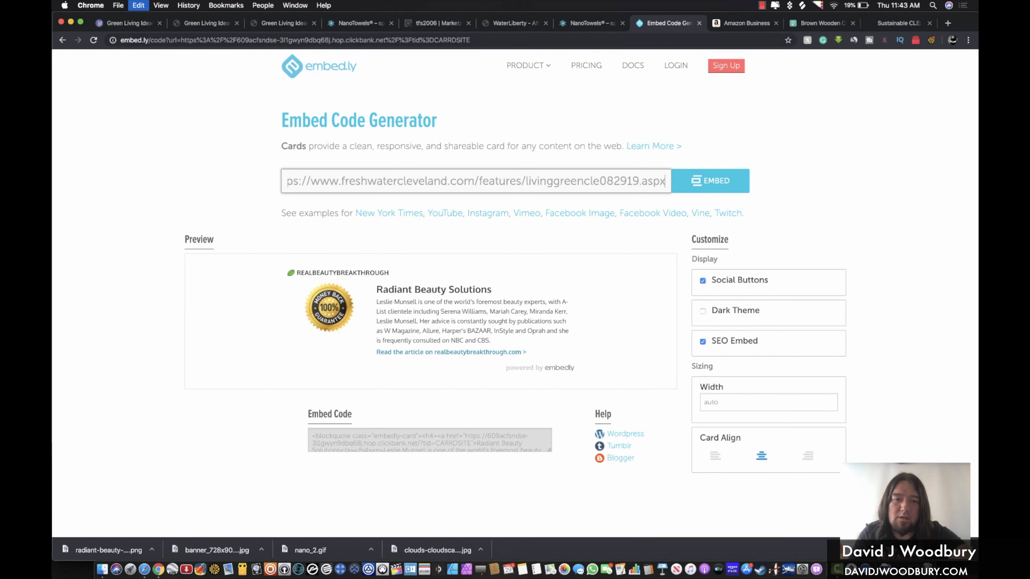
{"action": "key", "text": "Return"}
{"action": "scroll", "coordinate": [575, 136], "scroll_direction": "down", "scroll_amount": 1}
{"action": "scroll", "coordinate": [575, 136], "scroll_direction": "down", "scroll_amount": 2}
{"action": "mouse_move", "coordinate": [378, 224]}
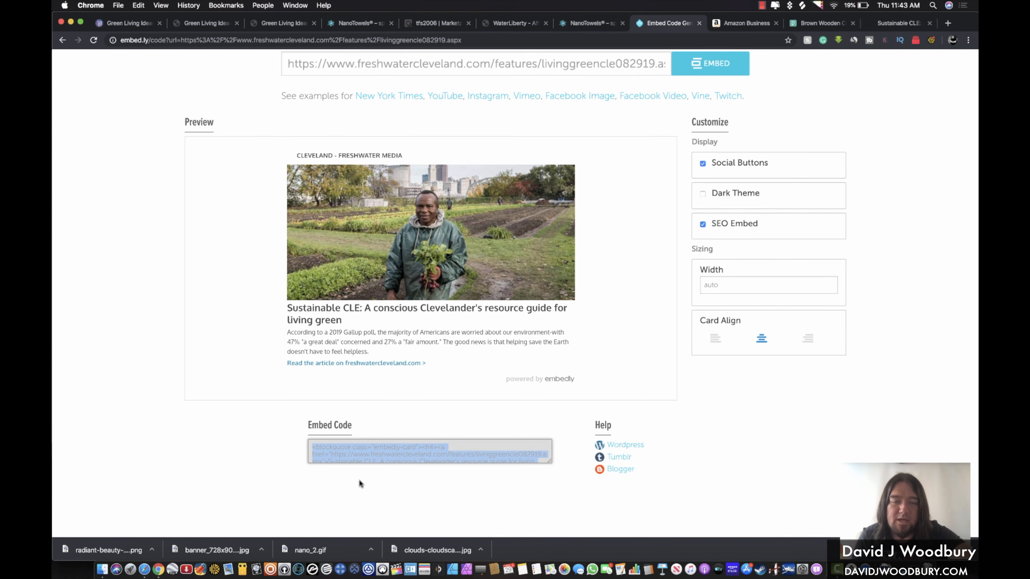
{"action": "left_click", "coordinate": [128, 23]}
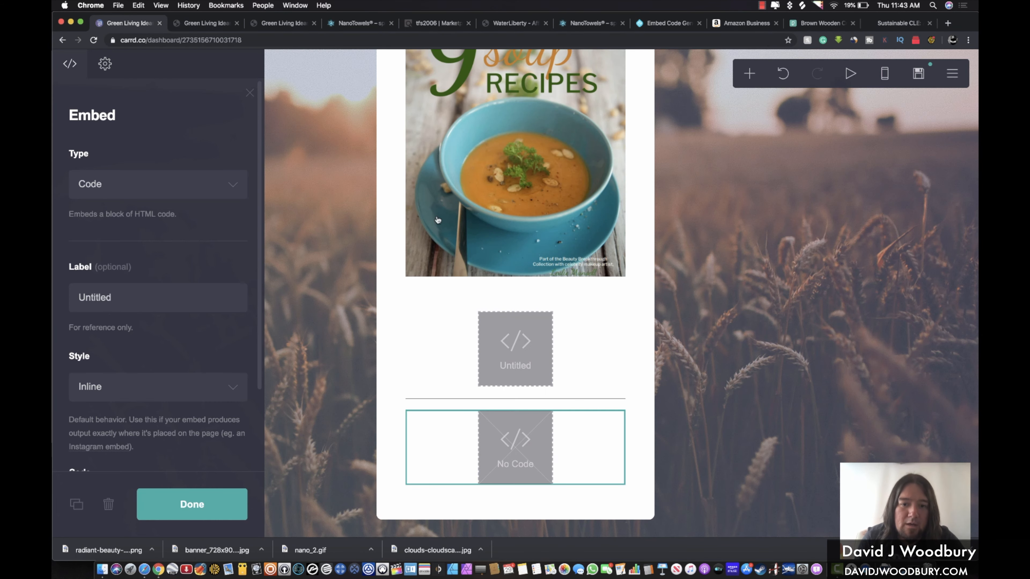
Paste the Sustainable CLE embed code into the new embed block's Code field and open publish settings
{"action": "scroll", "coordinate": [180, 346], "scroll_direction": "down", "scroll_amount": 3}
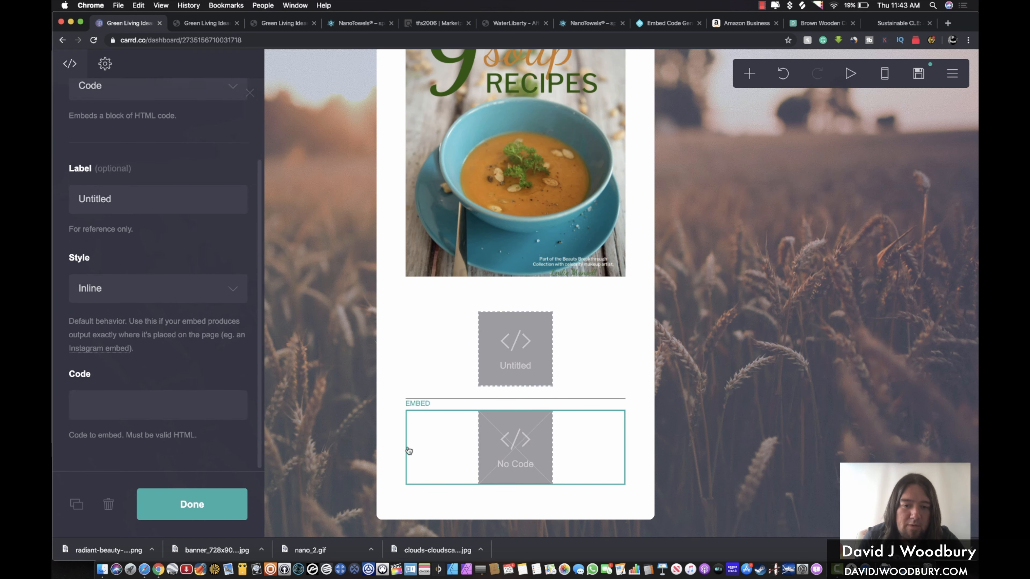
{"action": "left_click", "coordinate": [191, 408]}
{"action": "key", "text": "cmd+v"}
{"action": "left_click", "coordinate": [173, 503]}
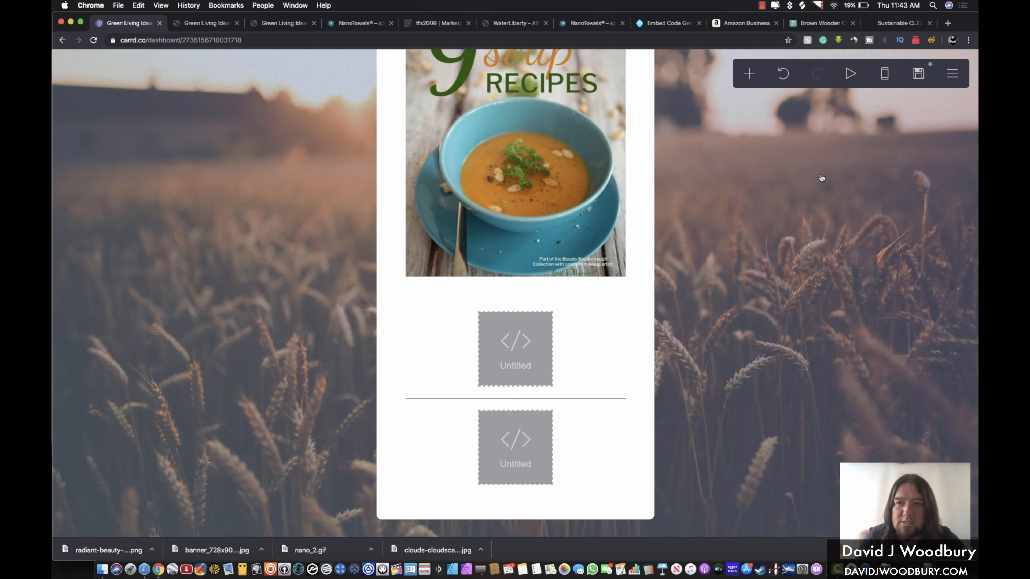
{"action": "left_click", "coordinate": [921, 74]}
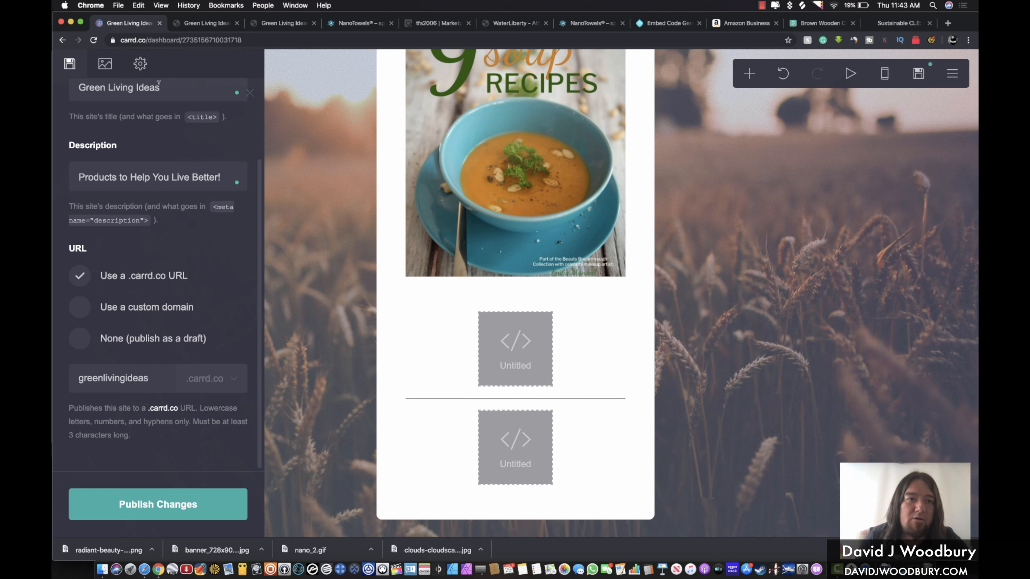
In the site's share image and icon settings, start uploading a share image
{"action": "left_click", "coordinate": [107, 66]}
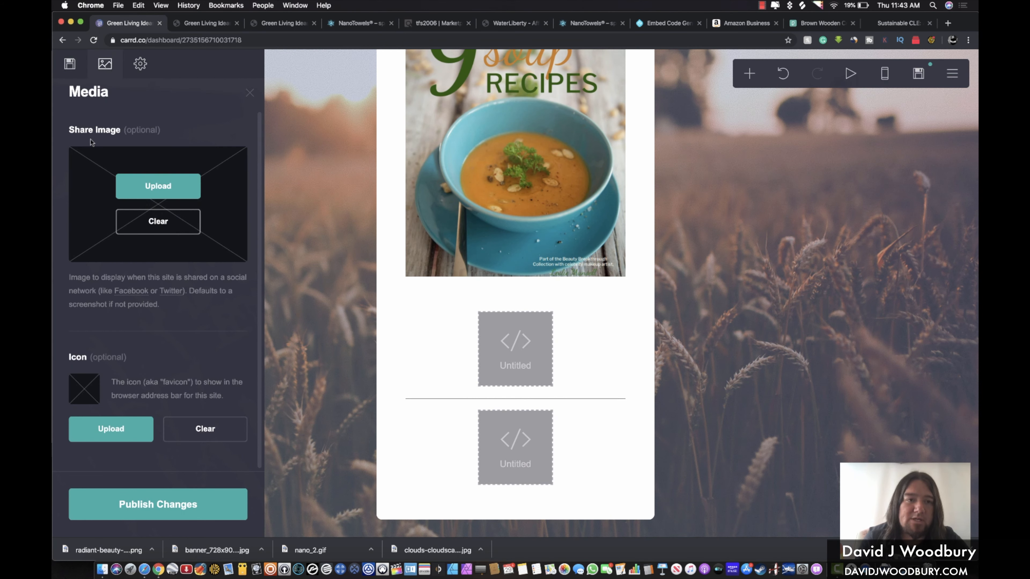
{"action": "left_click", "coordinate": [73, 65]}
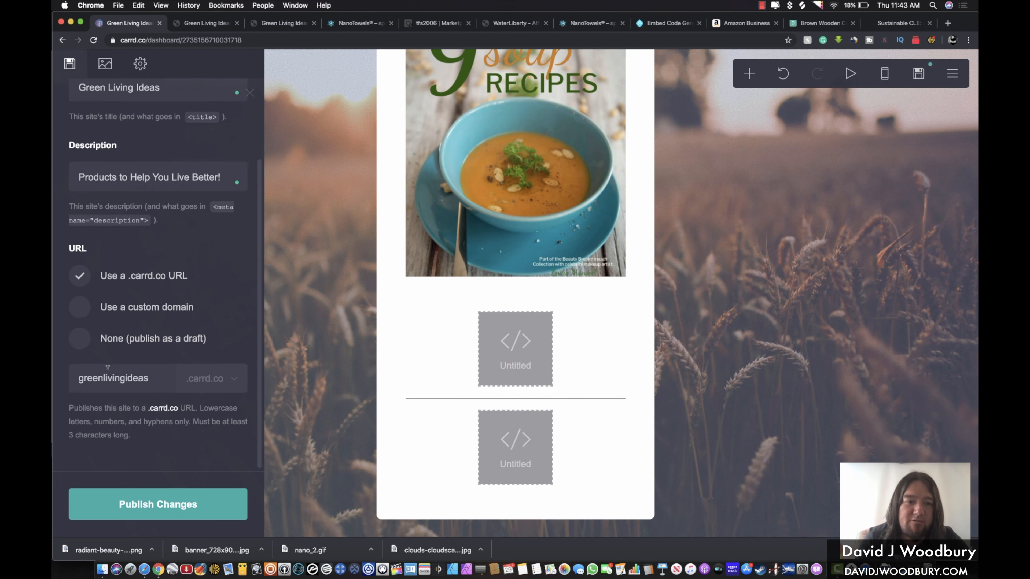
{"action": "left_click", "coordinate": [104, 65]}
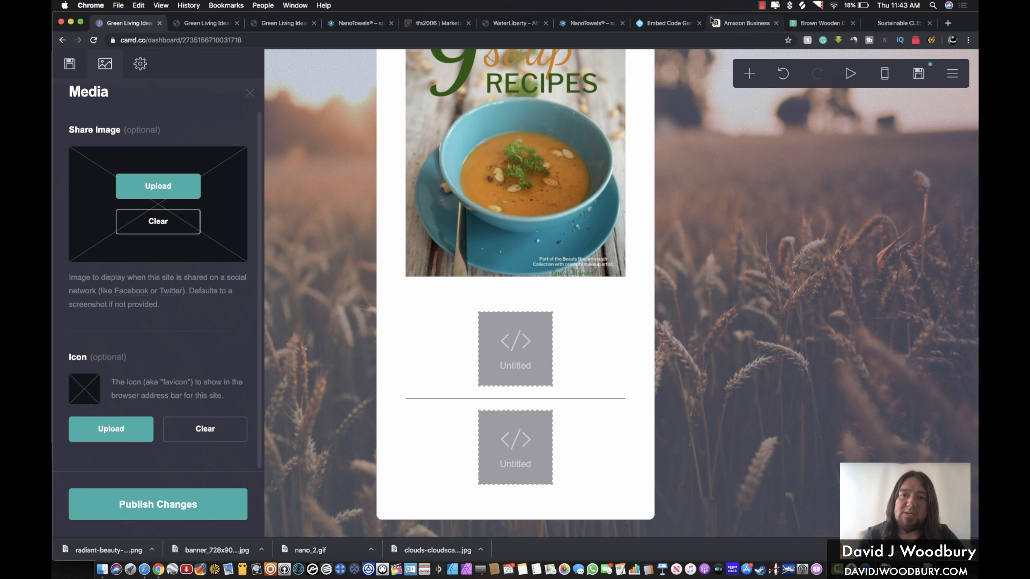
{"action": "left_click", "coordinate": [166, 183]}
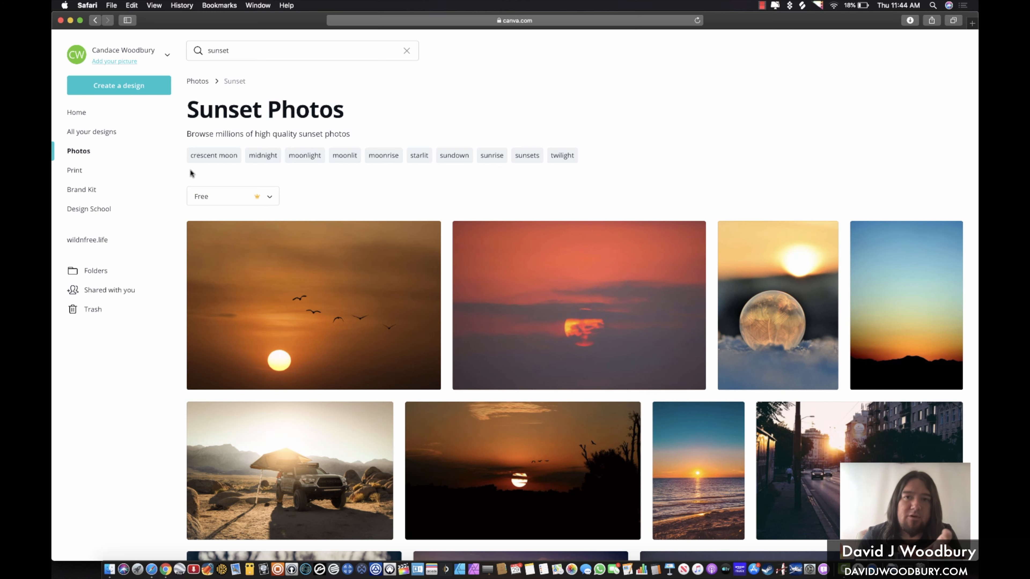
Create a blank Facebook Post design in Canva and browse its Photos library
{"action": "left_click", "coordinate": [116, 86]}
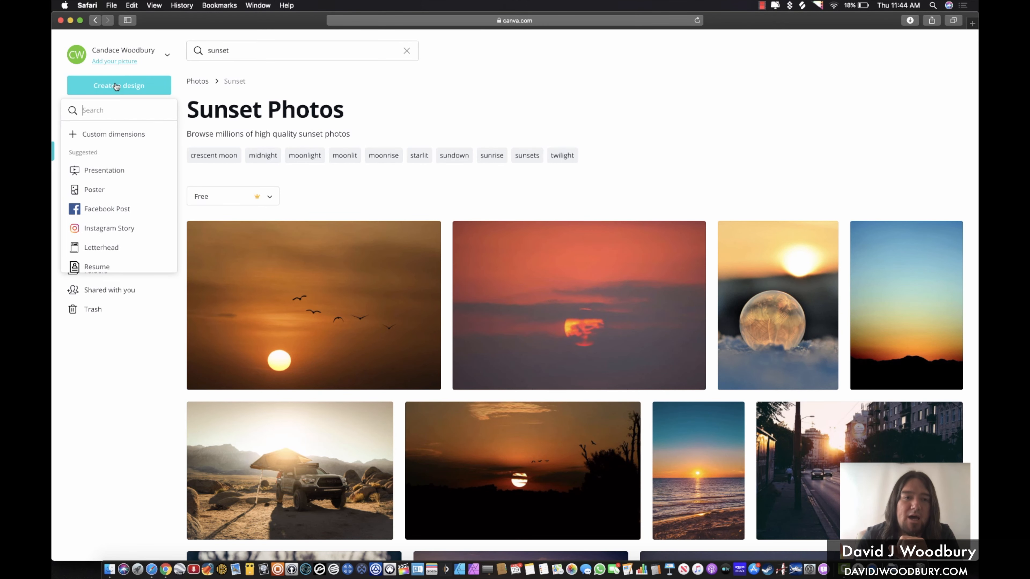
{"action": "left_click", "coordinate": [101, 209]}
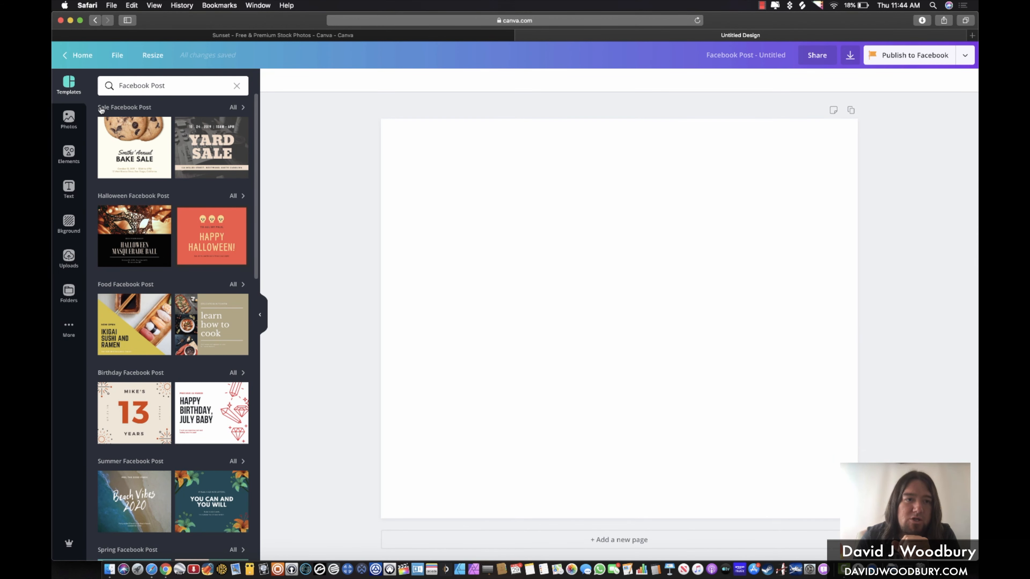
{"action": "left_click", "coordinate": [69, 117]}
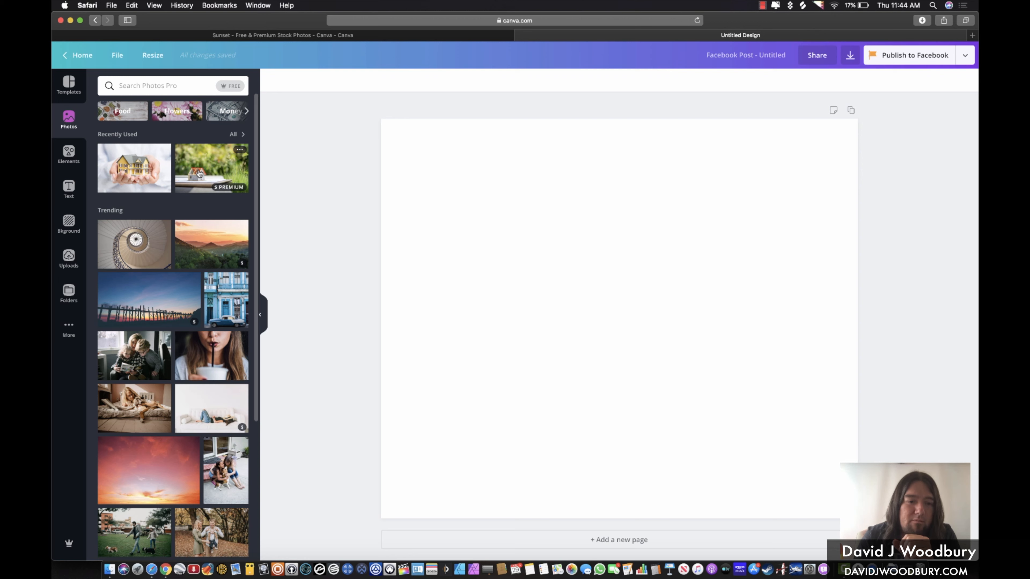
{"action": "scroll", "coordinate": [199, 173], "scroll_direction": "down", "scroll_amount": 4}
{"action": "scroll", "coordinate": [199, 173], "scroll_direction": "up", "scroll_amount": 4}
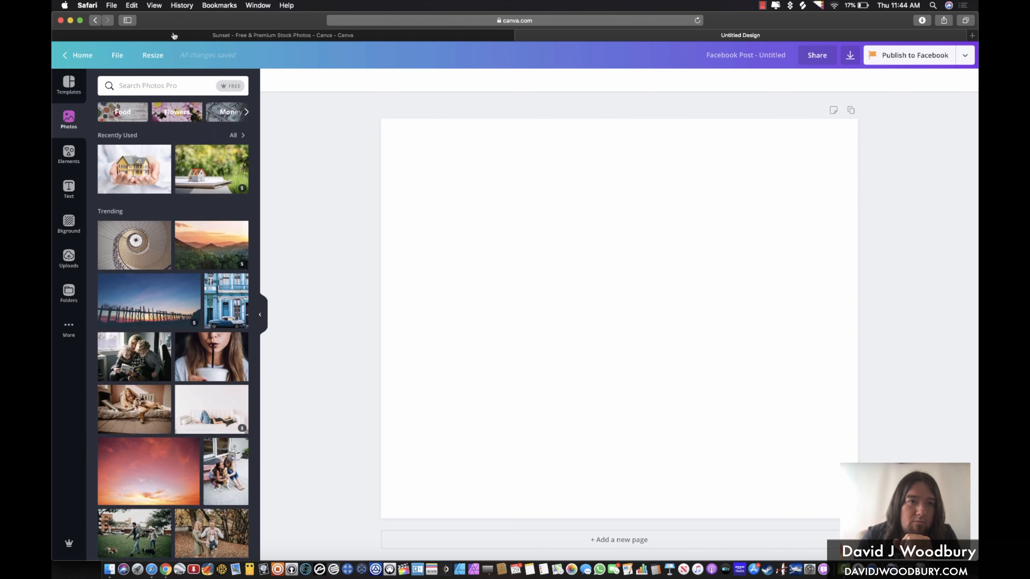
Search photos for 'green living' and remove the watermarked vegetables photo added by mistake
{"action": "left_click", "coordinate": [162, 85]}
{"action": "type", "text": "green living"}
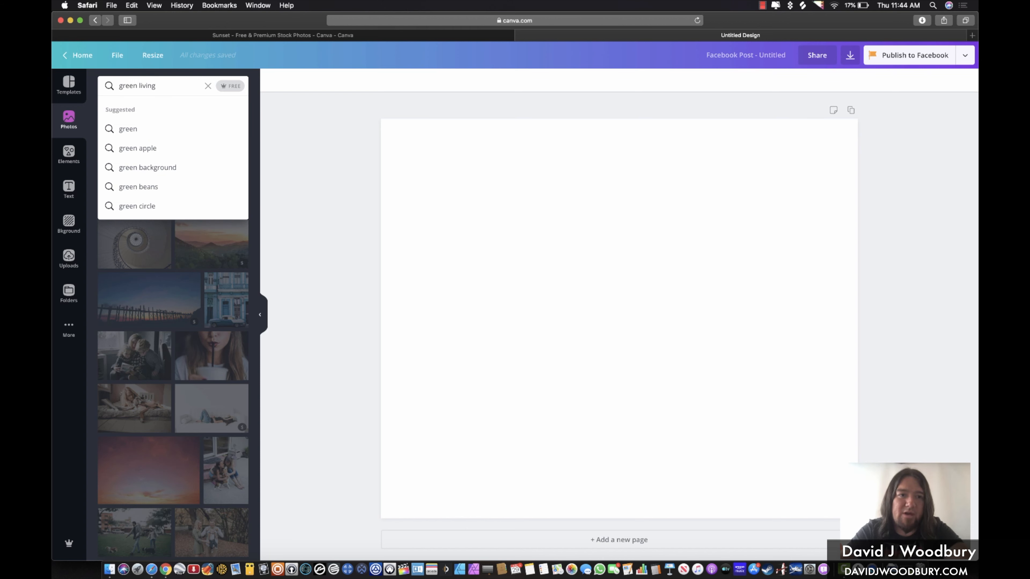
{"action": "key", "text": "Return"}
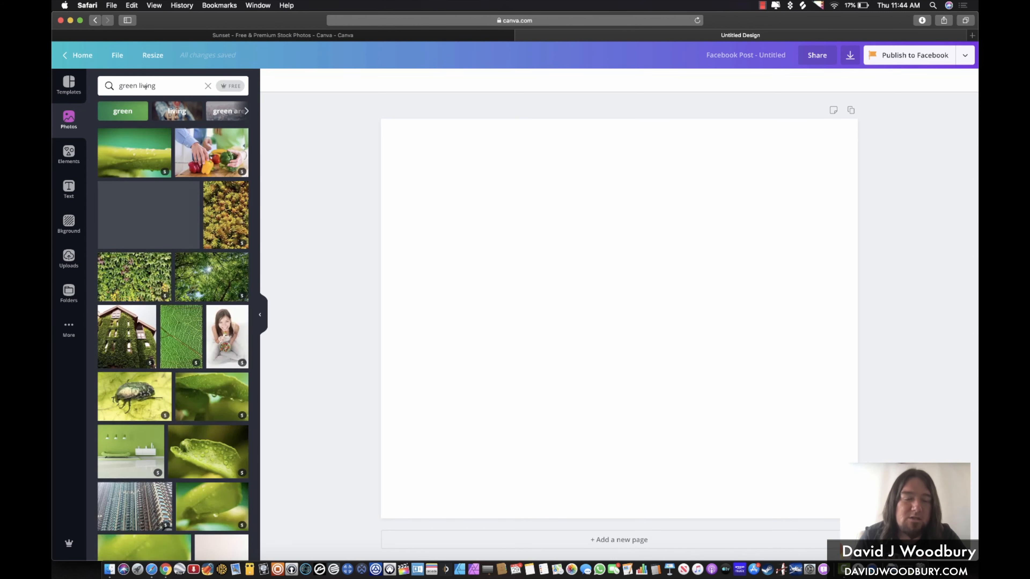
{"action": "left_click", "coordinate": [211, 149]}
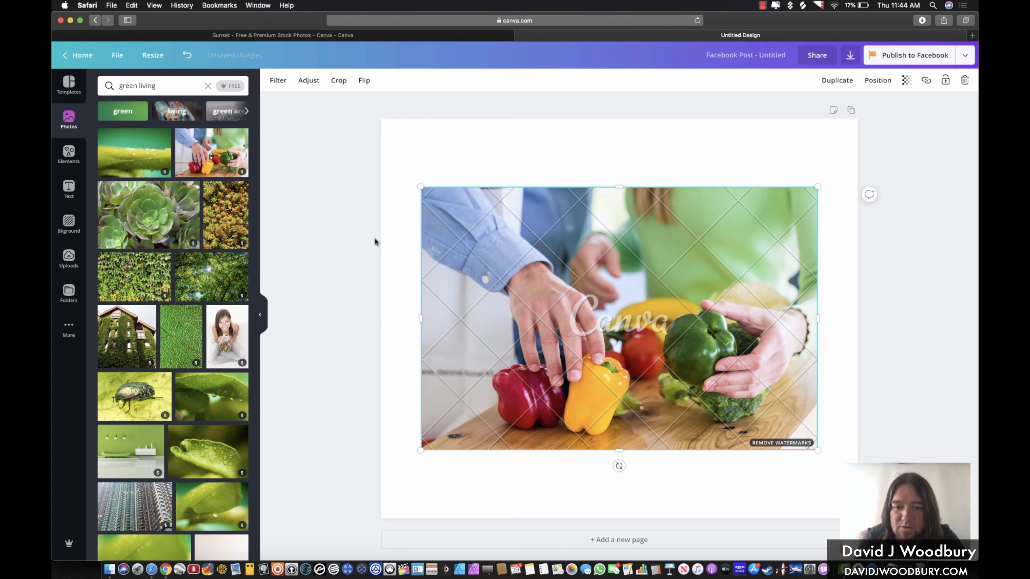
{"action": "left_click", "coordinate": [229, 87]}
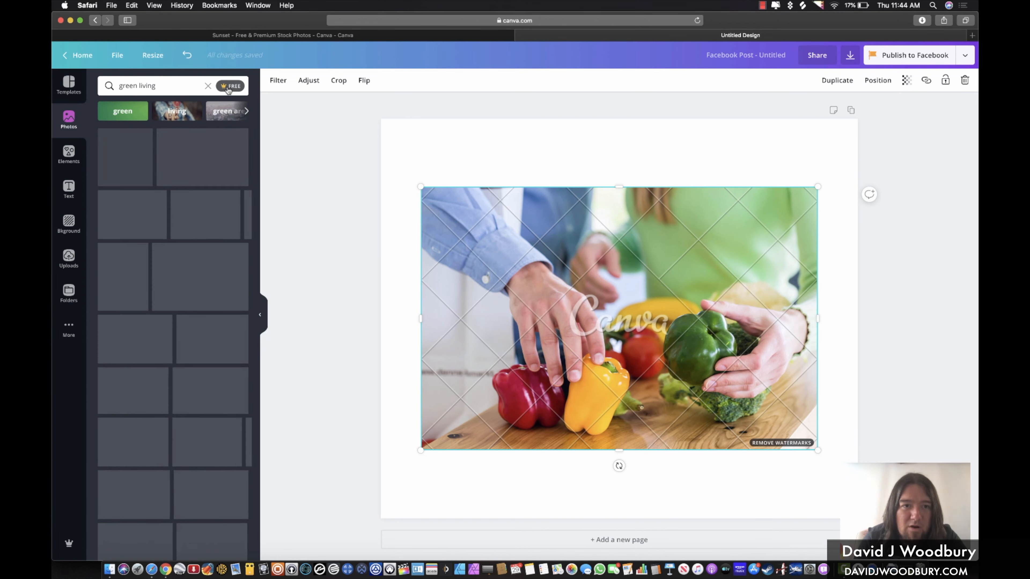
{"action": "left_click", "coordinate": [965, 81]}
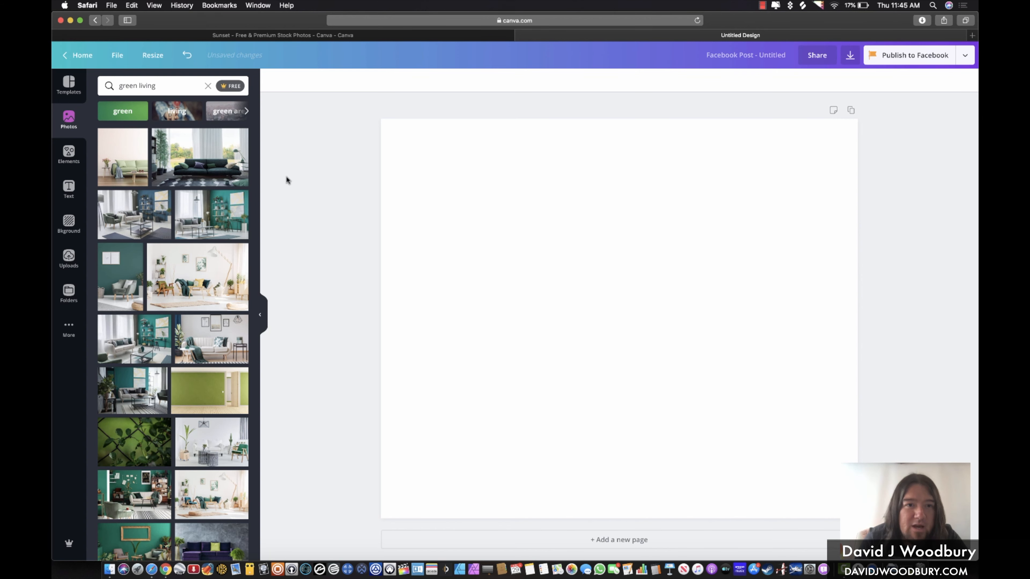
Filter results to free photos and place the green living-room sofa photo on the post
{"action": "left_click", "coordinate": [232, 87]}
{"action": "scroll", "coordinate": [186, 404], "scroll_direction": "down", "scroll_amount": 5}
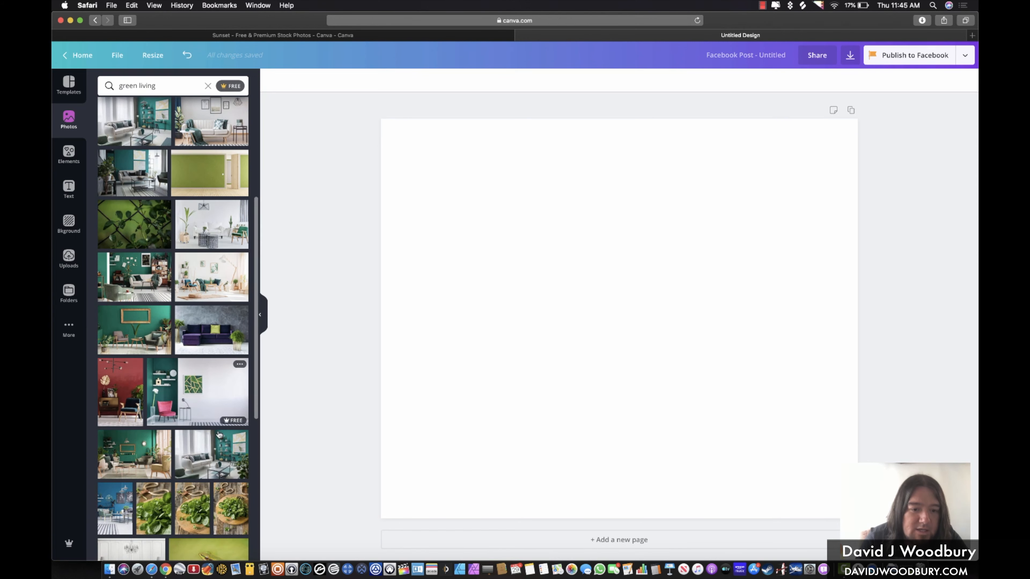
{"action": "scroll", "coordinate": [206, 426], "scroll_direction": "down", "scroll_amount": 5}
{"action": "scroll", "coordinate": [203, 403], "scroll_direction": "down", "scroll_amount": 8}
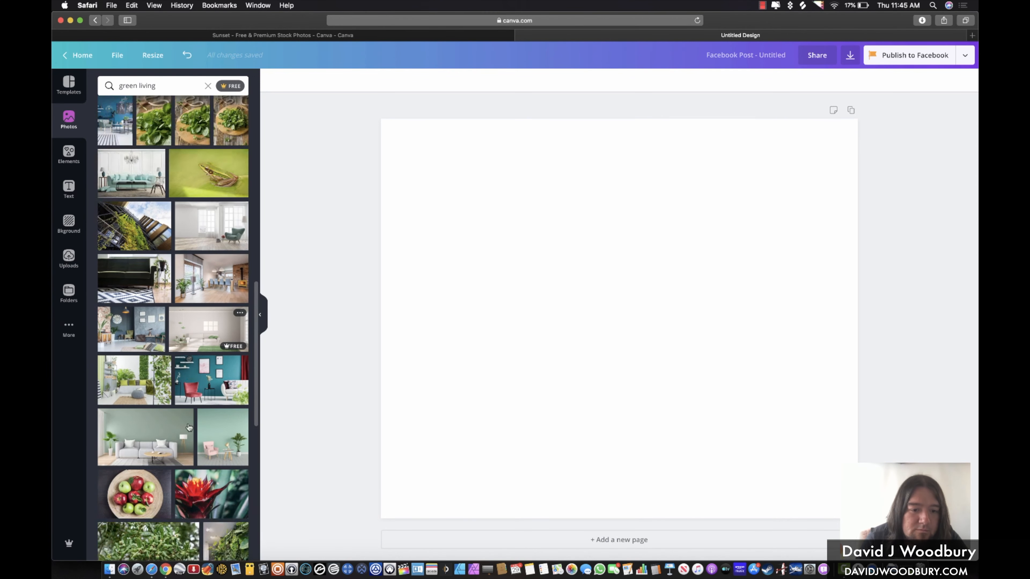
{"action": "left_click", "coordinate": [145, 399]}
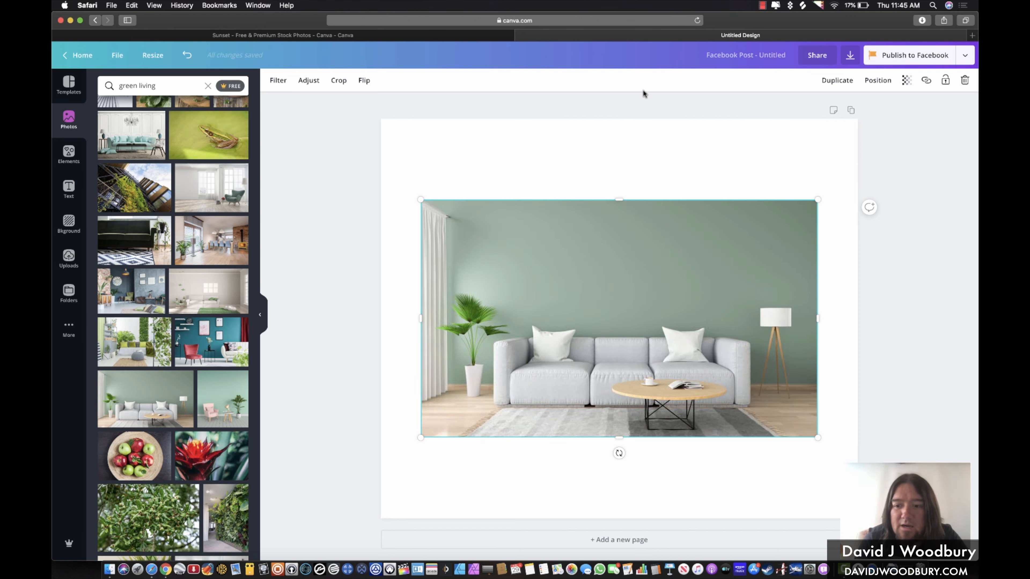
{"action": "left_click", "coordinate": [65, 186]}
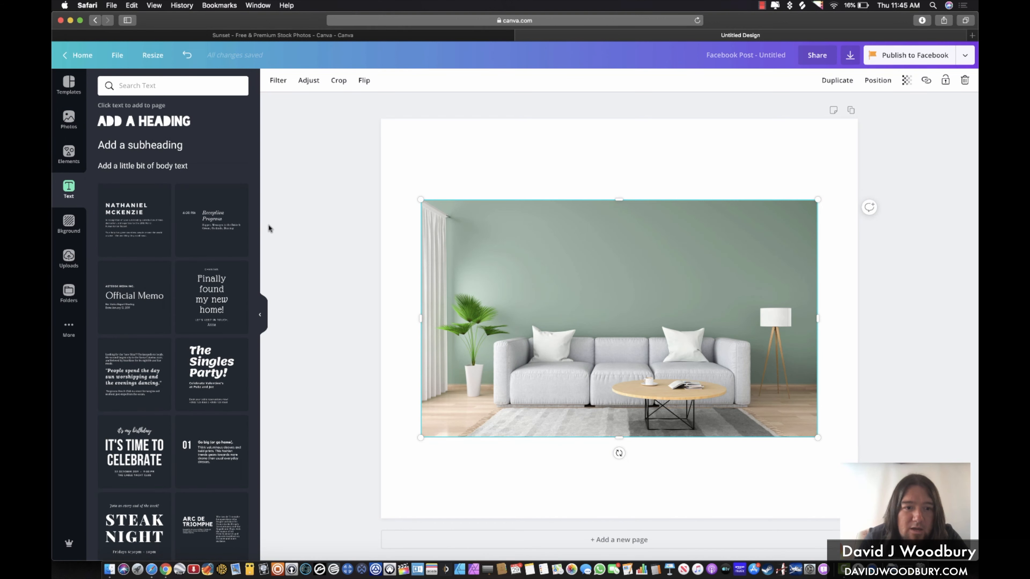
{"action": "scroll", "coordinate": [187, 276], "scroll_direction": "down", "scroll_amount": 5}
{"action": "scroll", "coordinate": [174, 223], "scroll_direction": "up", "scroll_amount": 5}
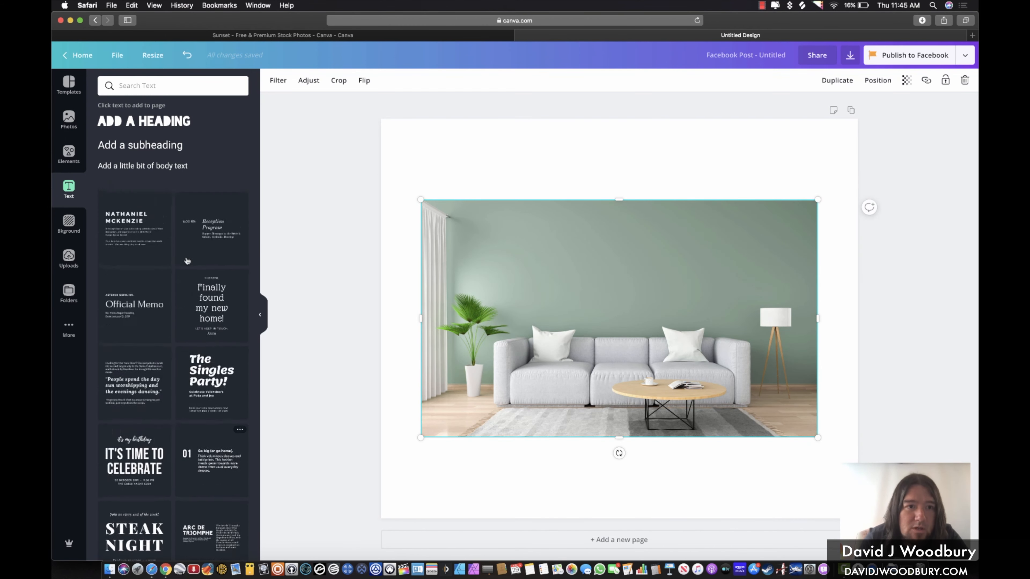
Add a 'Green Living Ideas' heading in Abril Fatface and move it to the photo's top
{"action": "left_click", "coordinate": [157, 124]}
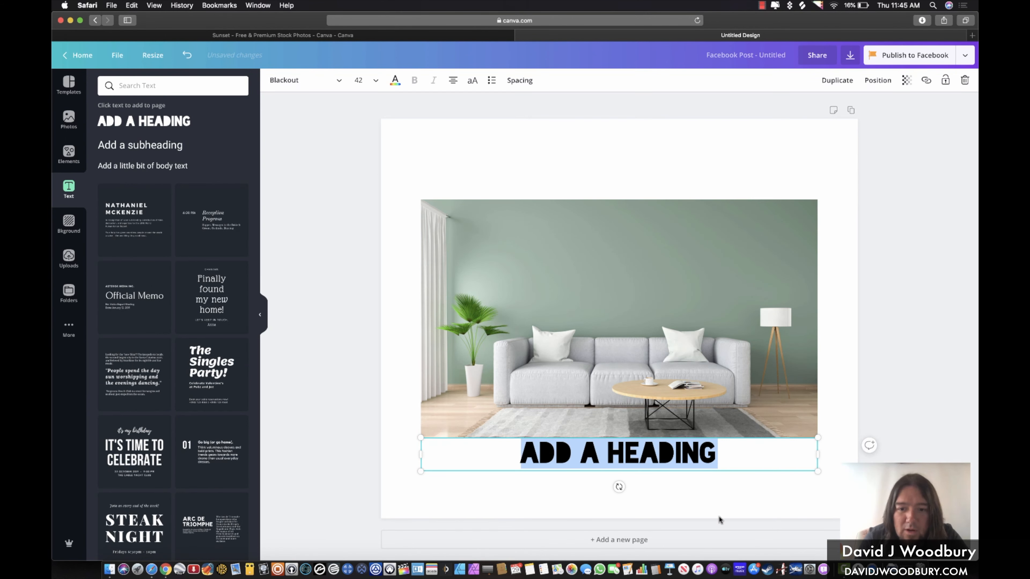
{"action": "left_click", "coordinate": [311, 83]}
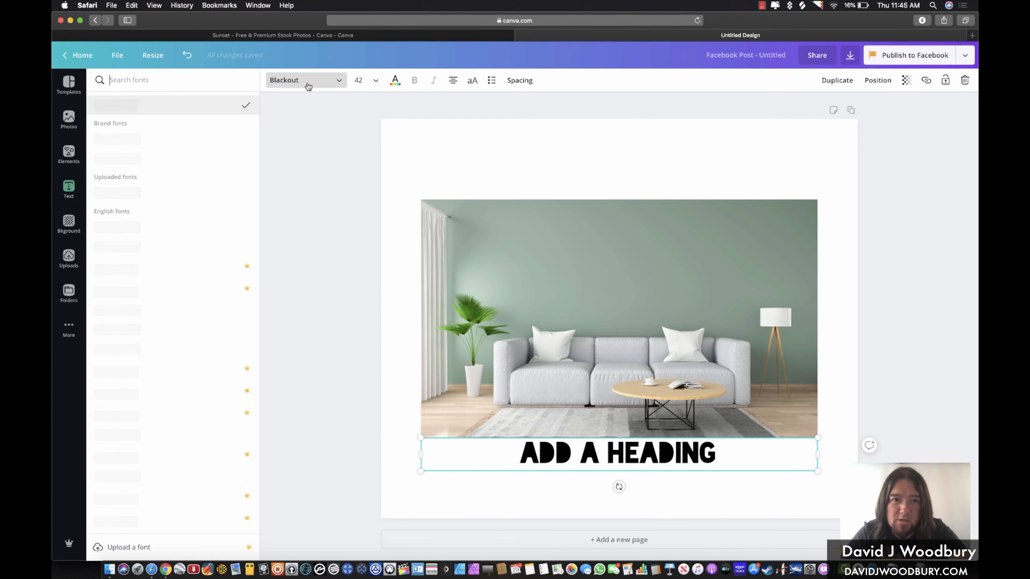
{"action": "left_click", "coordinate": [117, 476]}
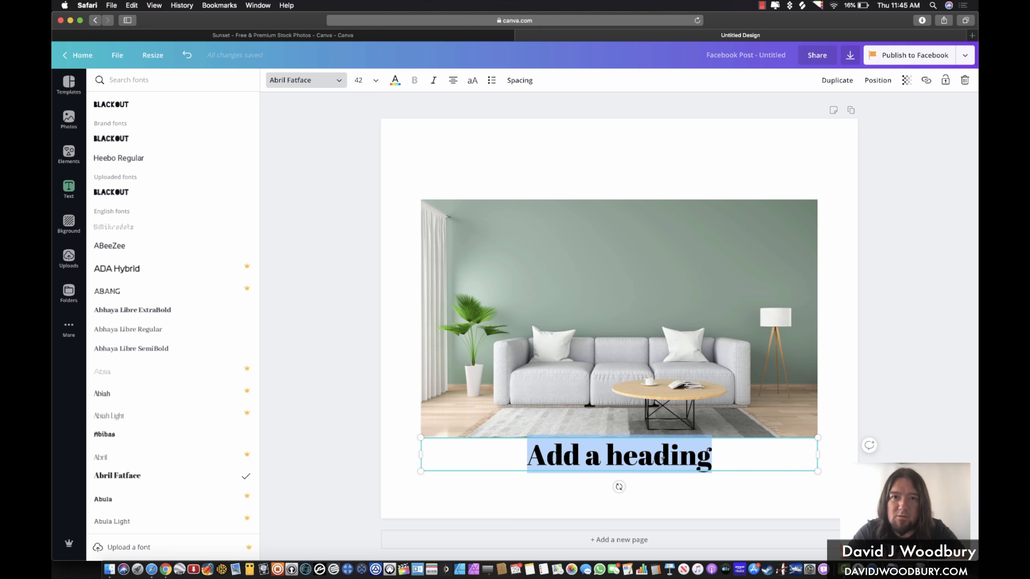
{"action": "type", "text": "Green Living Ideas"}
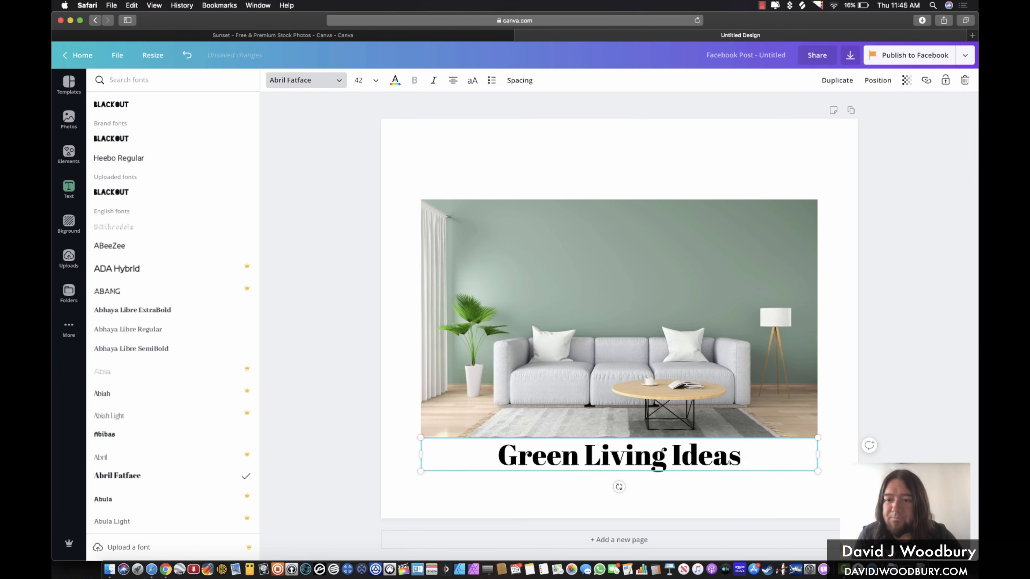
{"action": "left_click_drag", "start_coordinate": [537, 434], "coordinate": [537, 229]}
{"action": "left_click", "coordinate": [471, 383]}
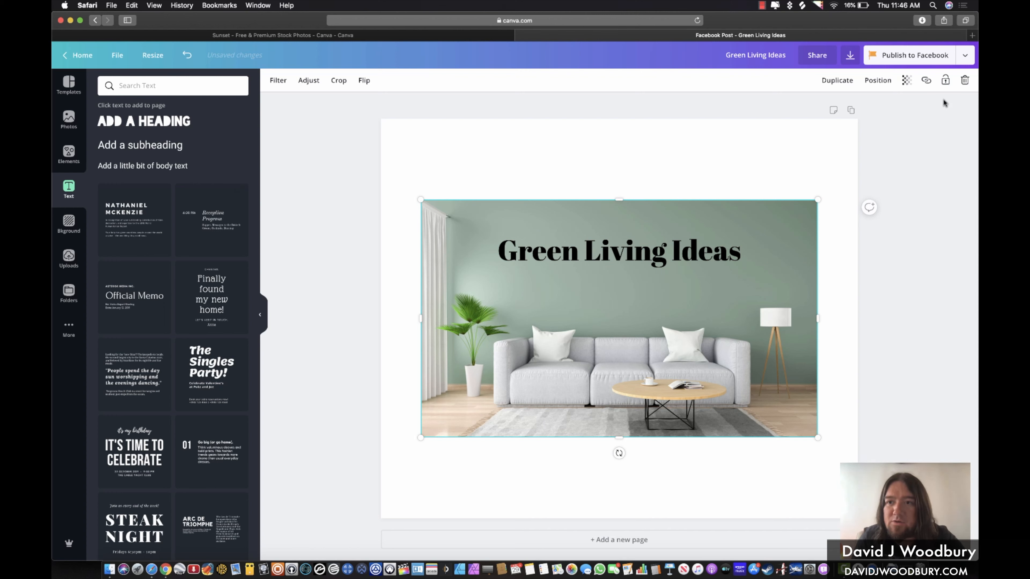
Download the design as Green Living Ideas.png, then close the preview and published message
{"action": "left_click", "coordinate": [850, 56]}
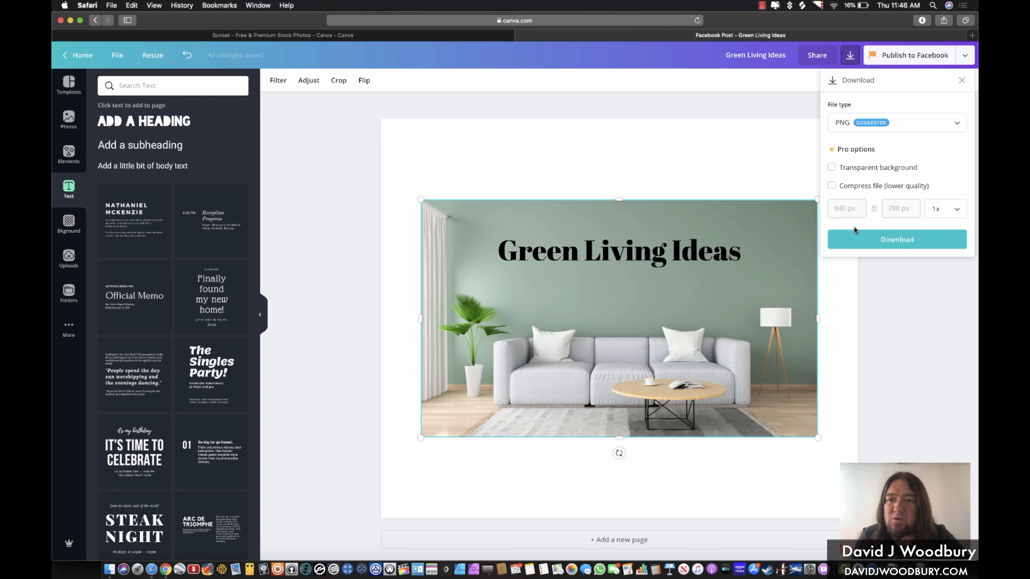
{"action": "left_click", "coordinate": [886, 238]}
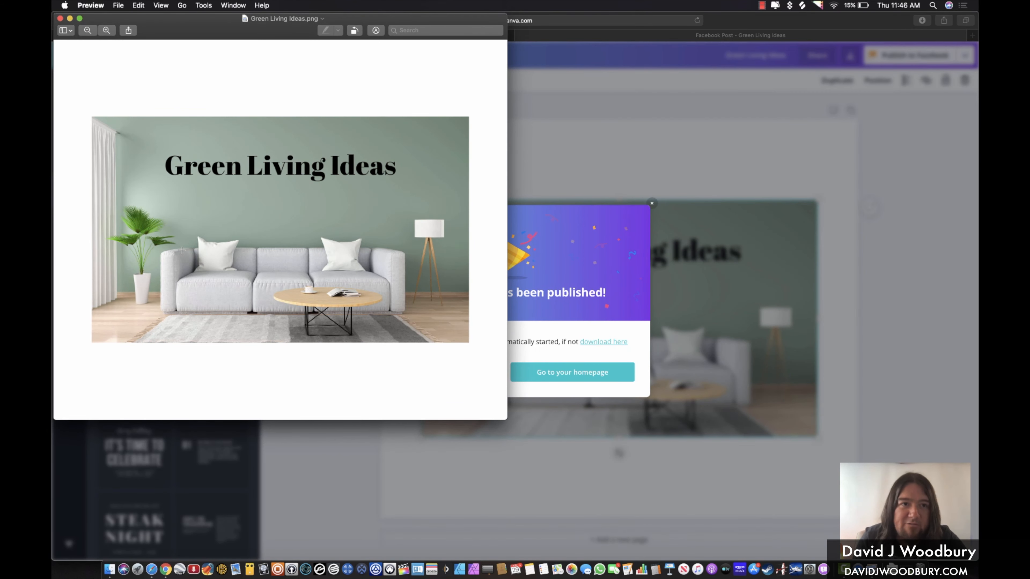
{"action": "left_click", "coordinate": [586, 59]}
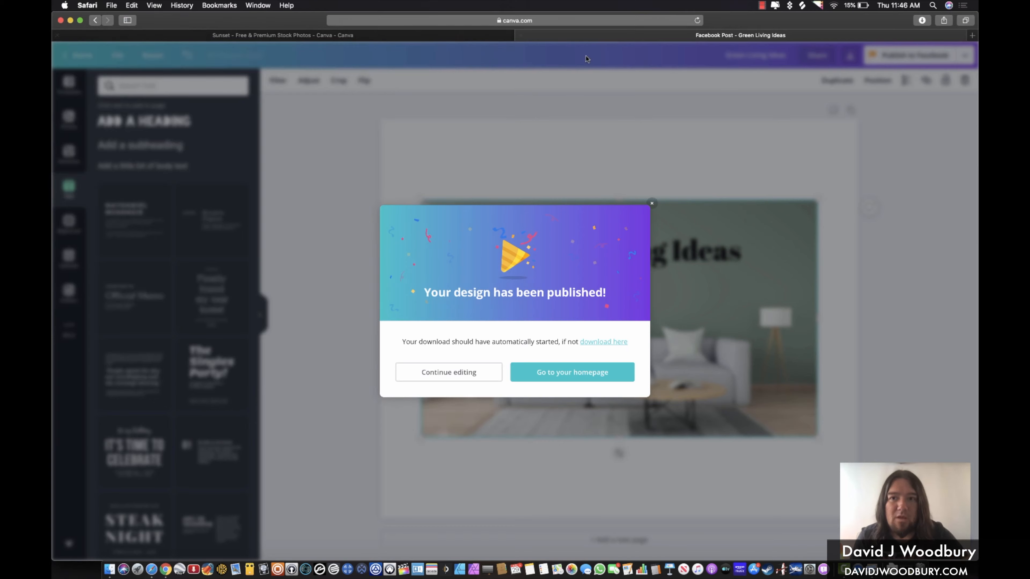
{"action": "left_click", "coordinate": [655, 135]}
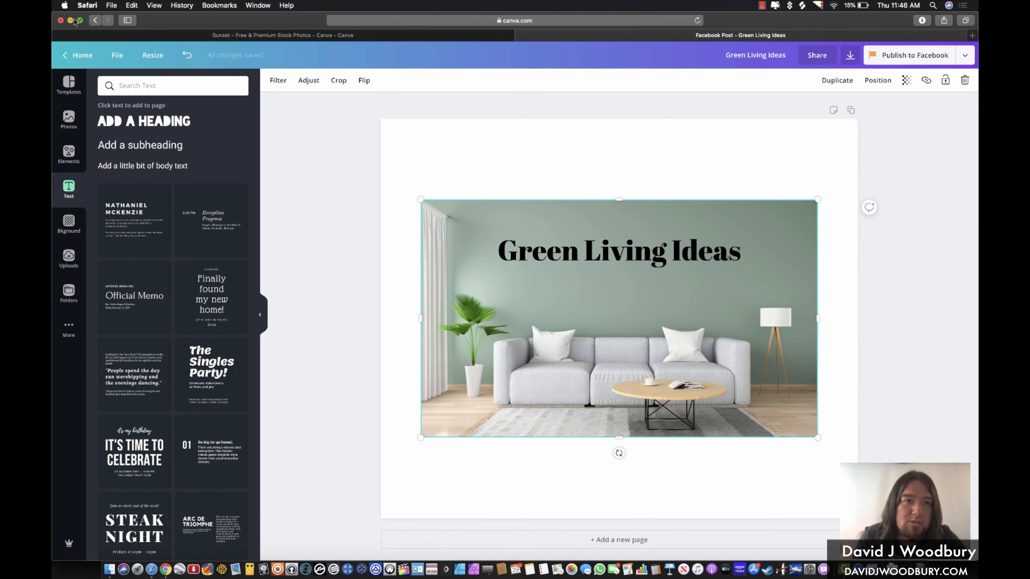
Drop the downloaded Green Living Ideas design into the share image slot and widen its crop on both sides
{"action": "left_click", "coordinate": [69, 21]}
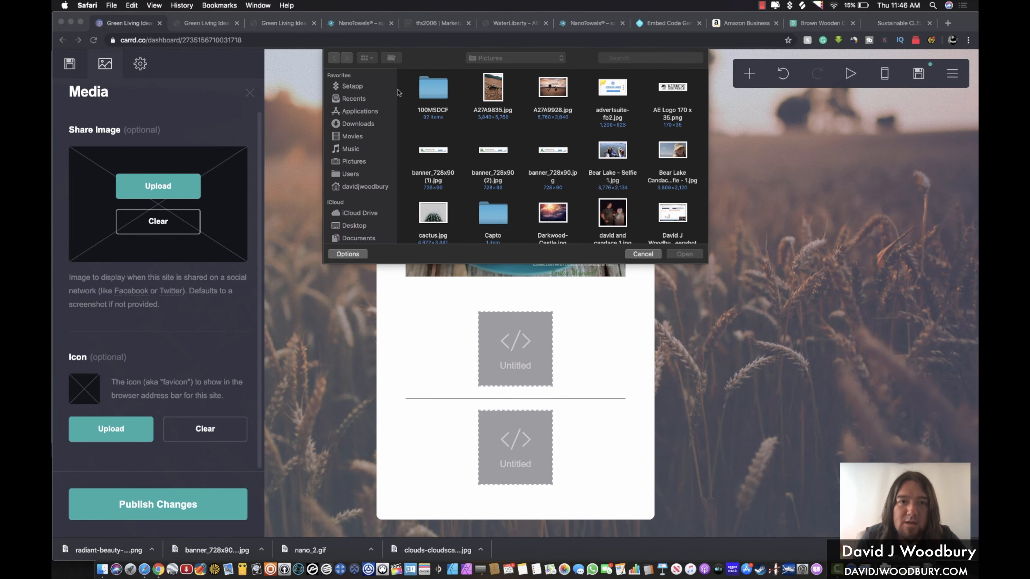
{"action": "left_click", "coordinate": [631, 258]}
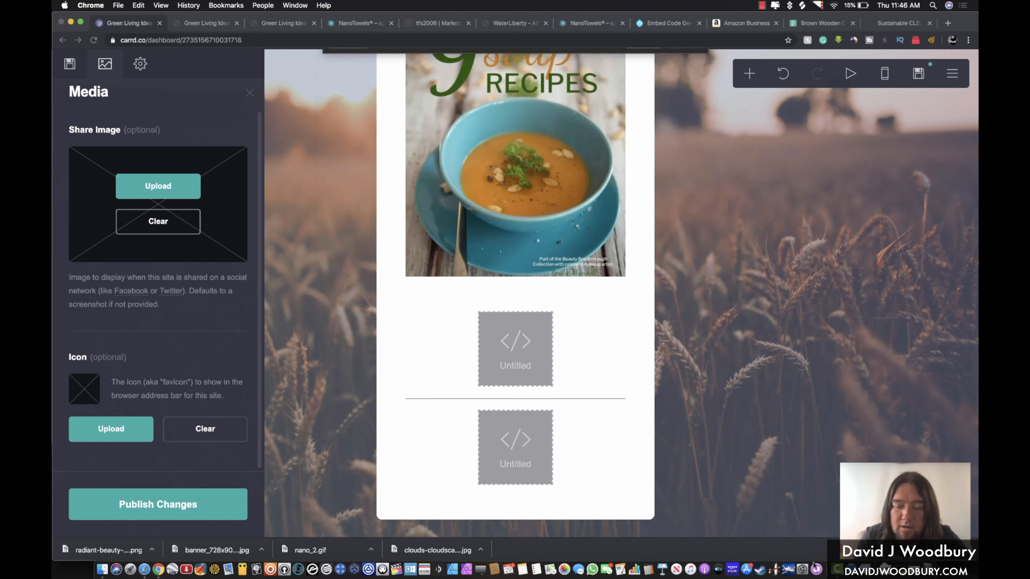
{"action": "left_click", "coordinate": [891, 567]}
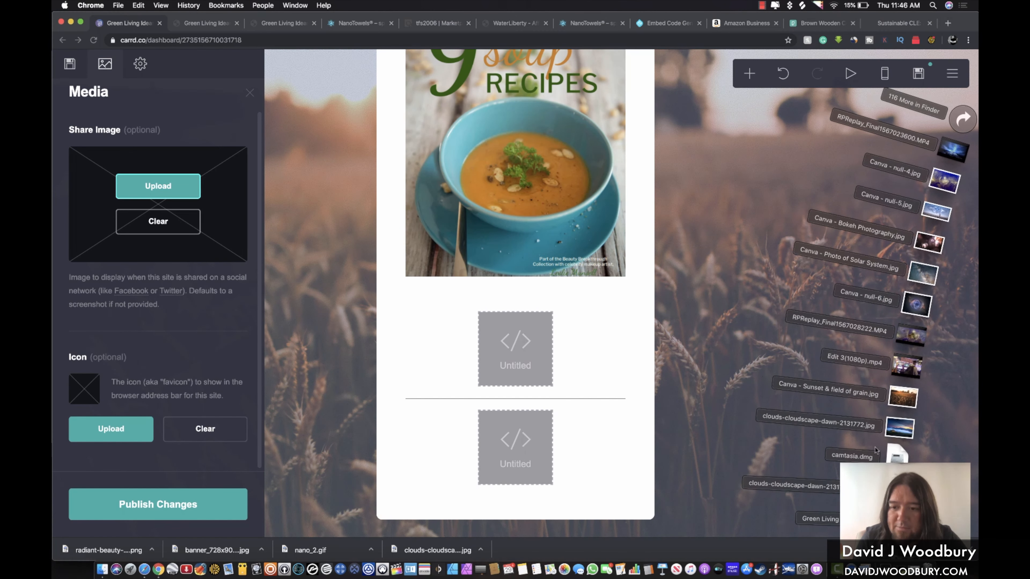
{"action": "left_click_drag", "start_coordinate": [890, 521], "coordinate": [166, 186]}
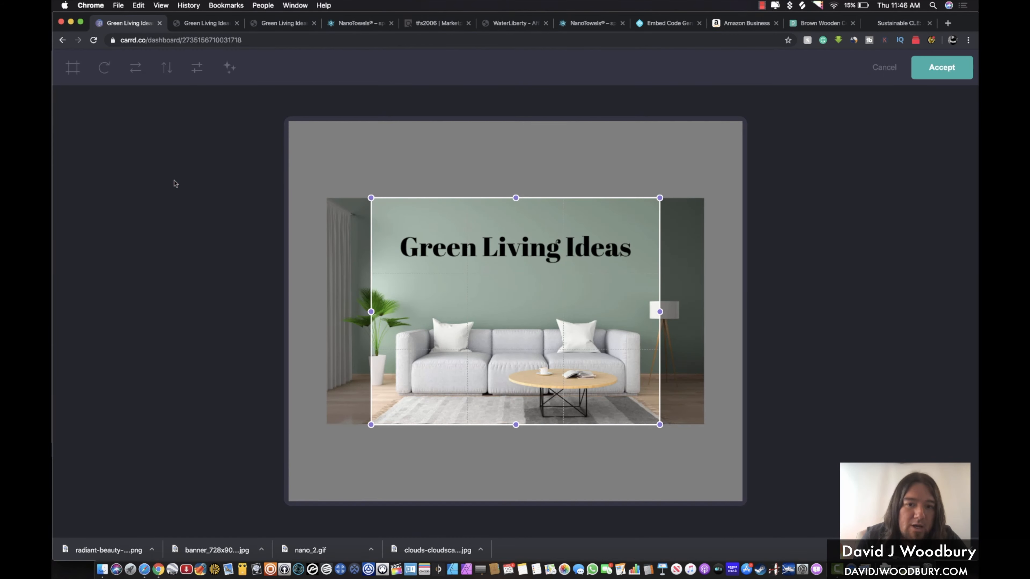
{"action": "left_click_drag", "start_coordinate": [371, 312], "coordinate": [331, 305]}
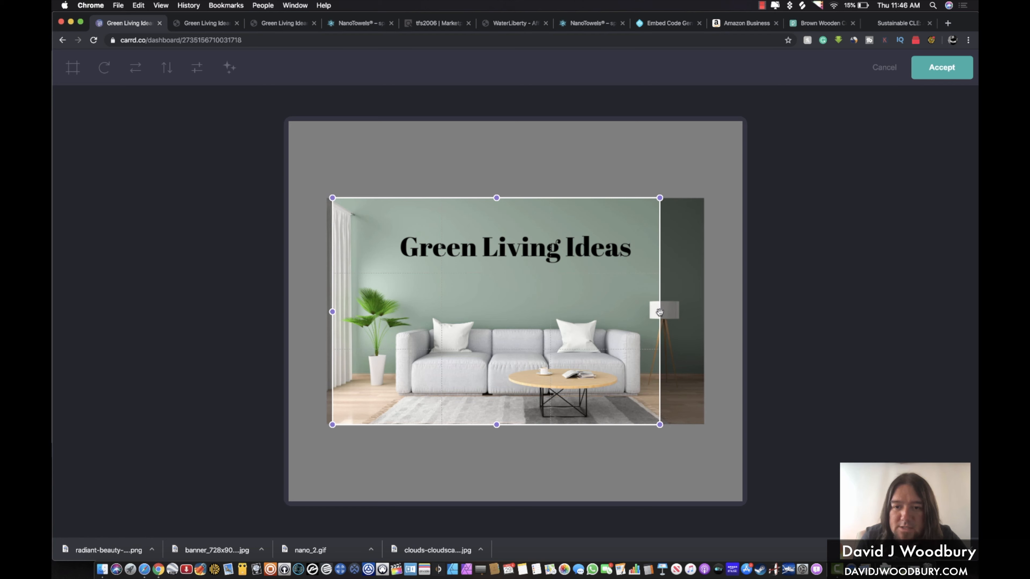
{"action": "left_click_drag", "start_coordinate": [661, 312], "coordinate": [691, 319]}
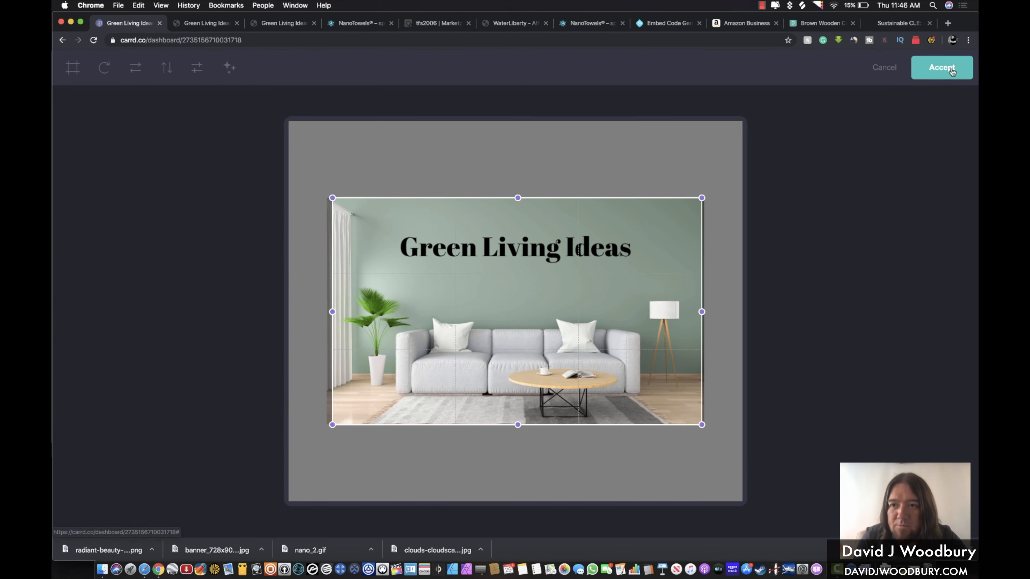
{"action": "left_click", "coordinate": [942, 67]}
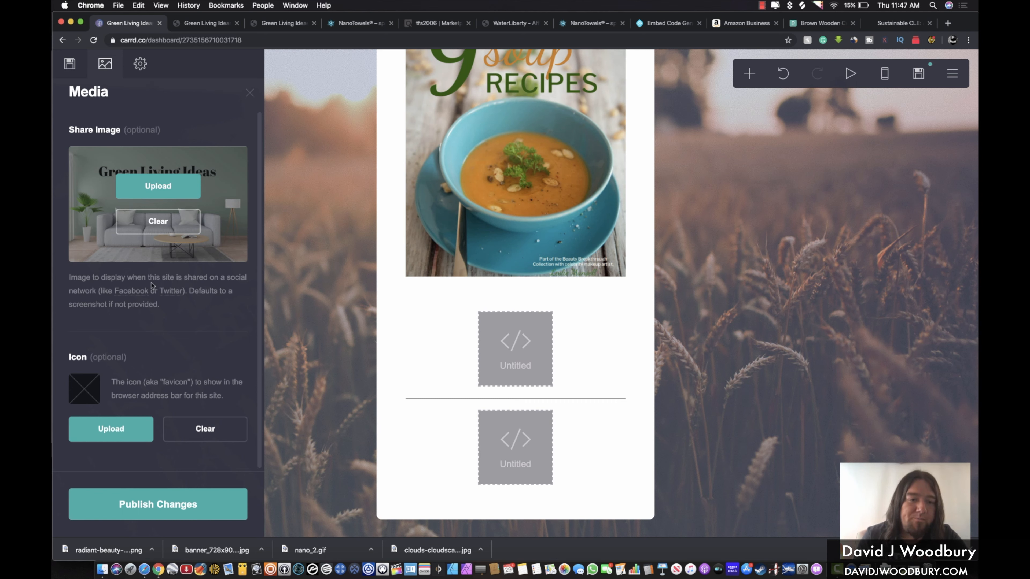
Back in Media settings, drop the downloaded Green Living Ideas image into the favicon slot
{"action": "left_click", "coordinate": [70, 64]}
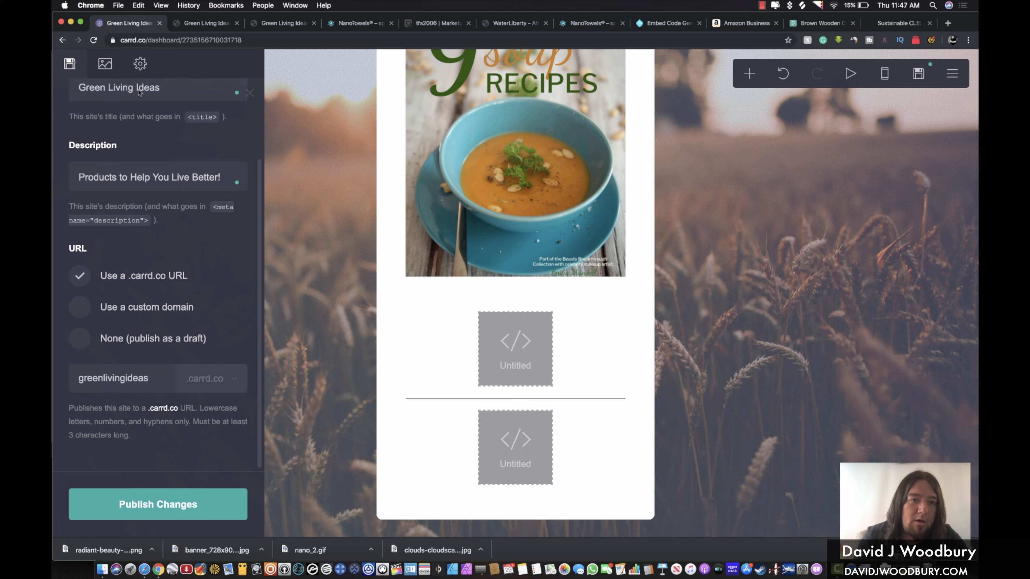
{"action": "scroll", "coordinate": [133, 181], "scroll_direction": "up", "scroll_amount": 2}
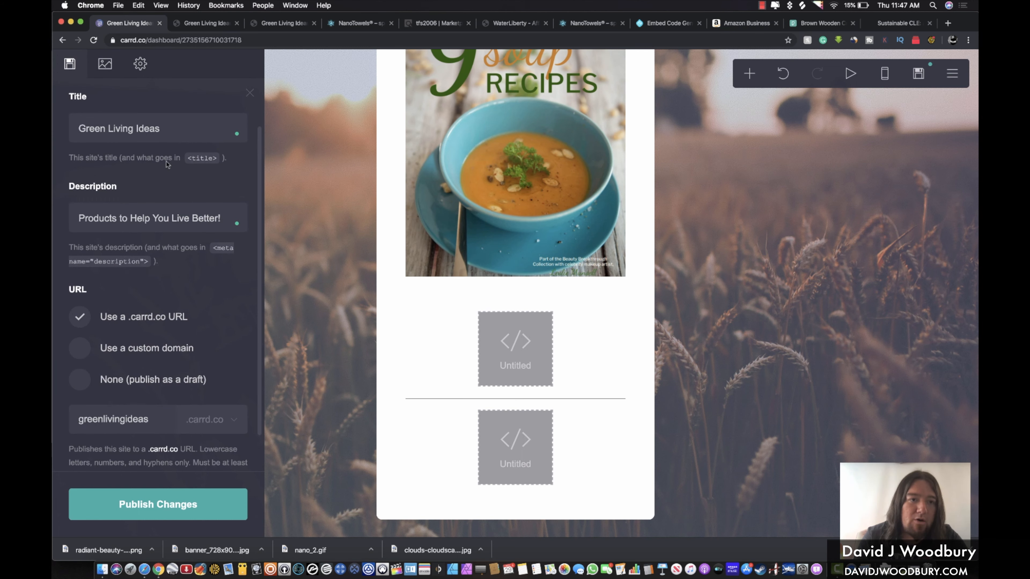
{"action": "left_click", "coordinate": [104, 65]}
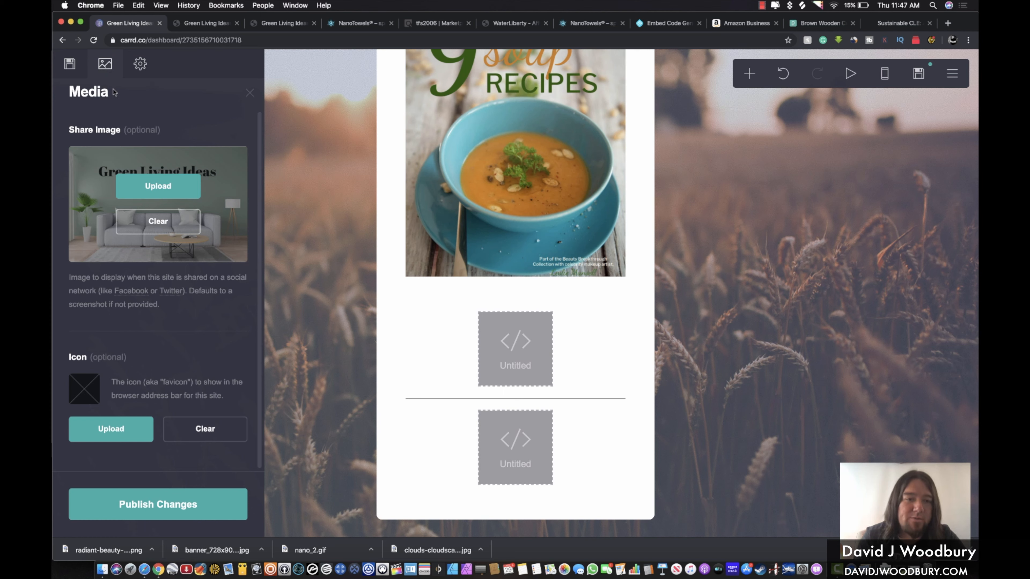
{"action": "left_click", "coordinate": [92, 441]}
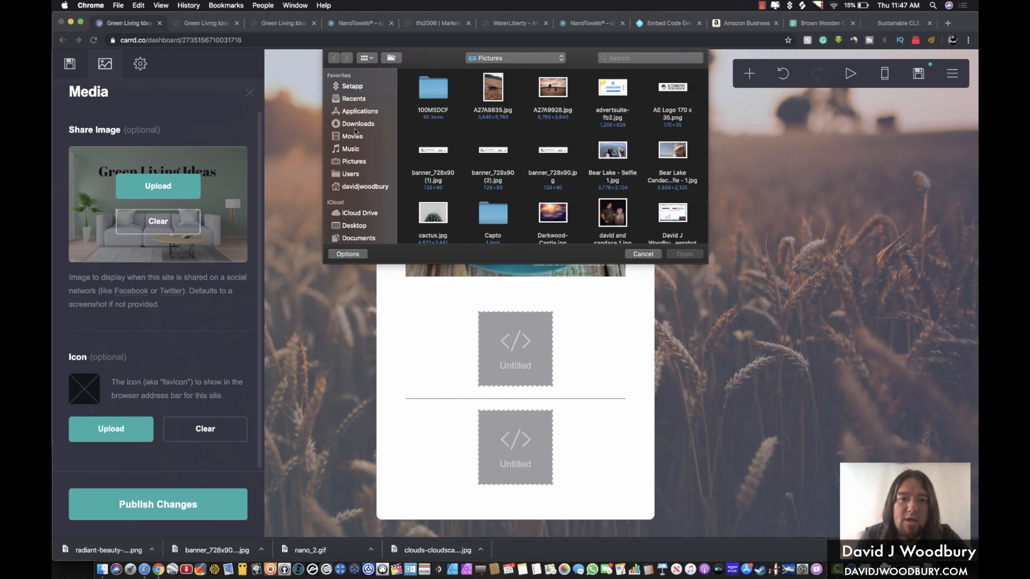
{"action": "left_click", "coordinate": [643, 253]}
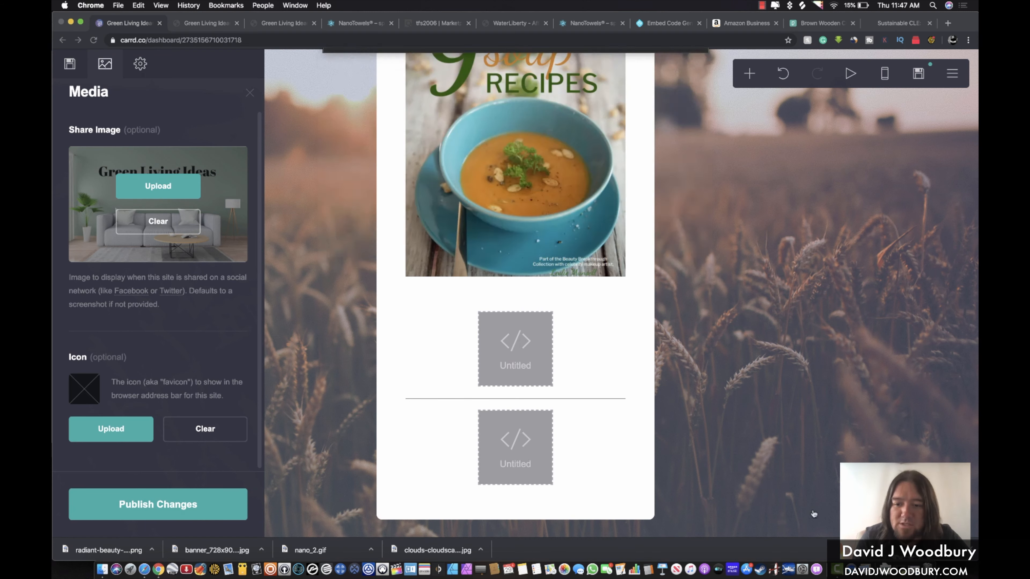
{"action": "left_click", "coordinate": [851, 564]}
{"action": "left_click_drag", "start_coordinate": [859, 523], "coordinate": [113, 430]}
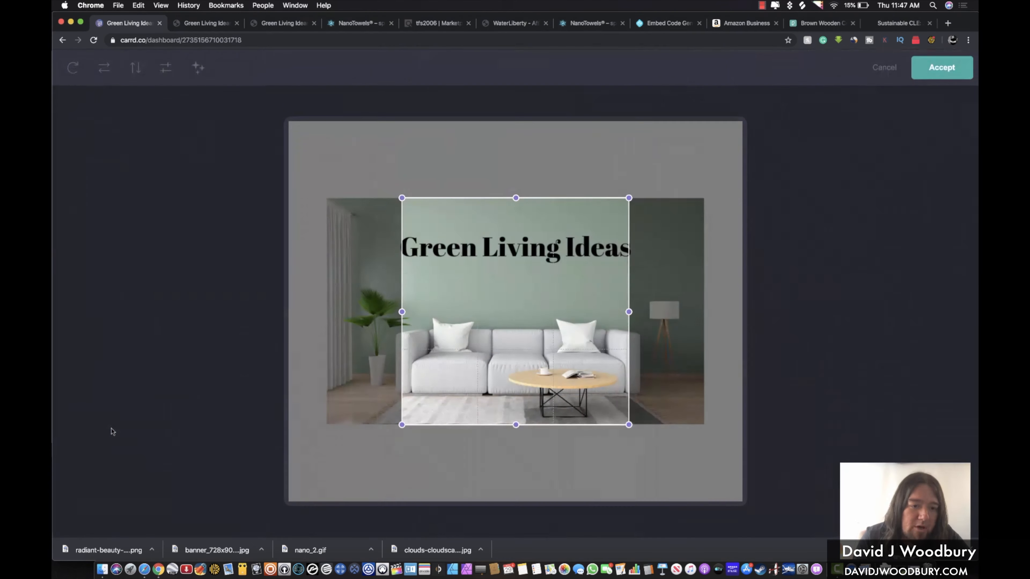
Enlarge the square favicon crop on both sides, accept it, and publish the changes
{"action": "left_click_drag", "start_coordinate": [402, 309], "coordinate": [384, 312]}
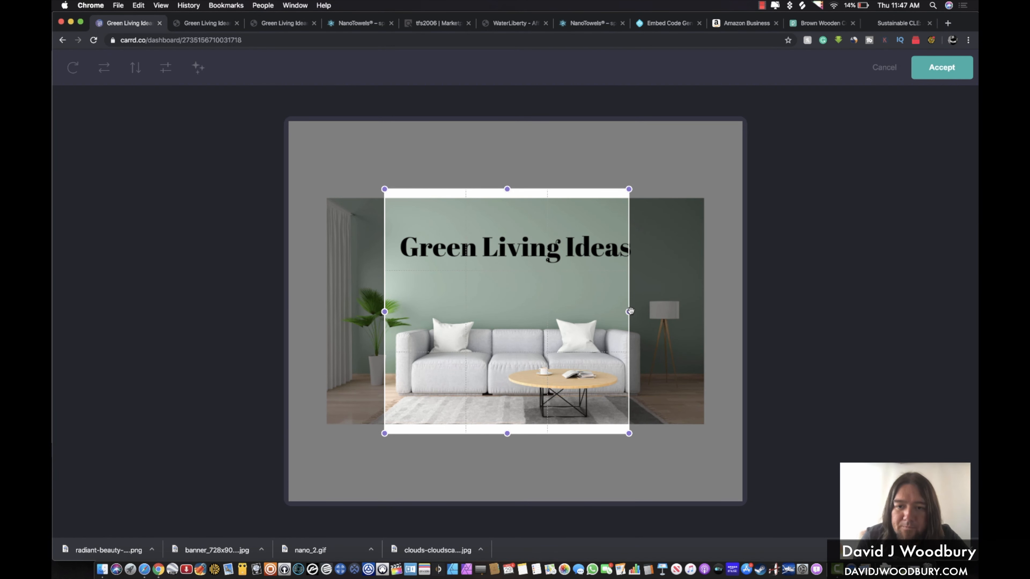
{"action": "left_click_drag", "start_coordinate": [629, 312], "coordinate": [645, 312]}
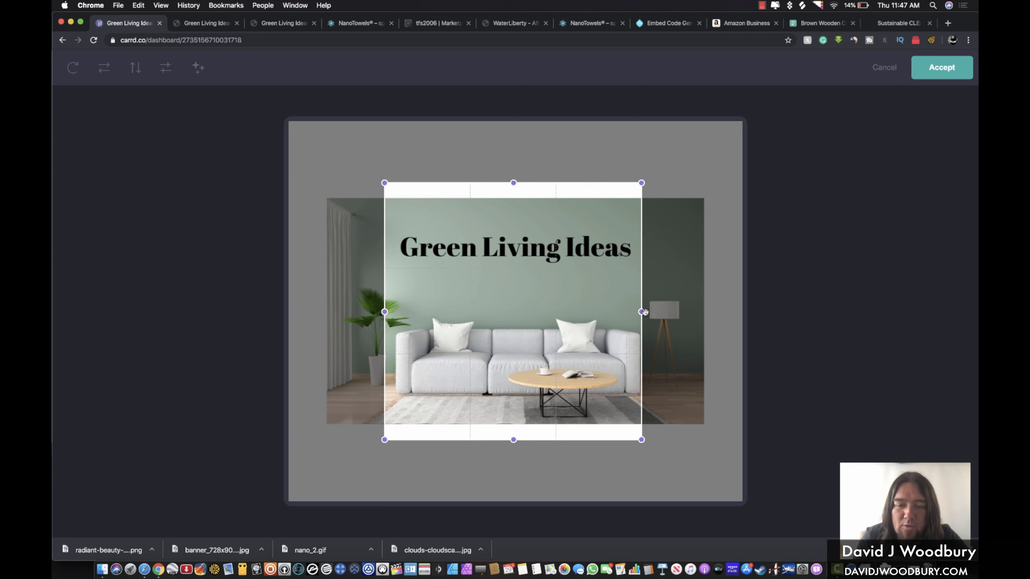
{"action": "left_click", "coordinate": [941, 65]}
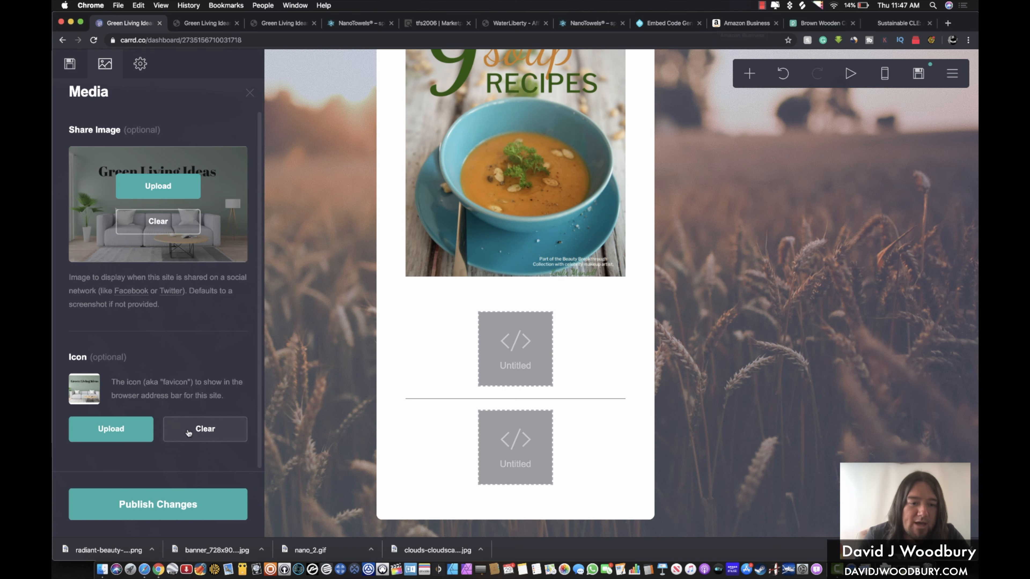
{"action": "left_click", "coordinate": [159, 500]}
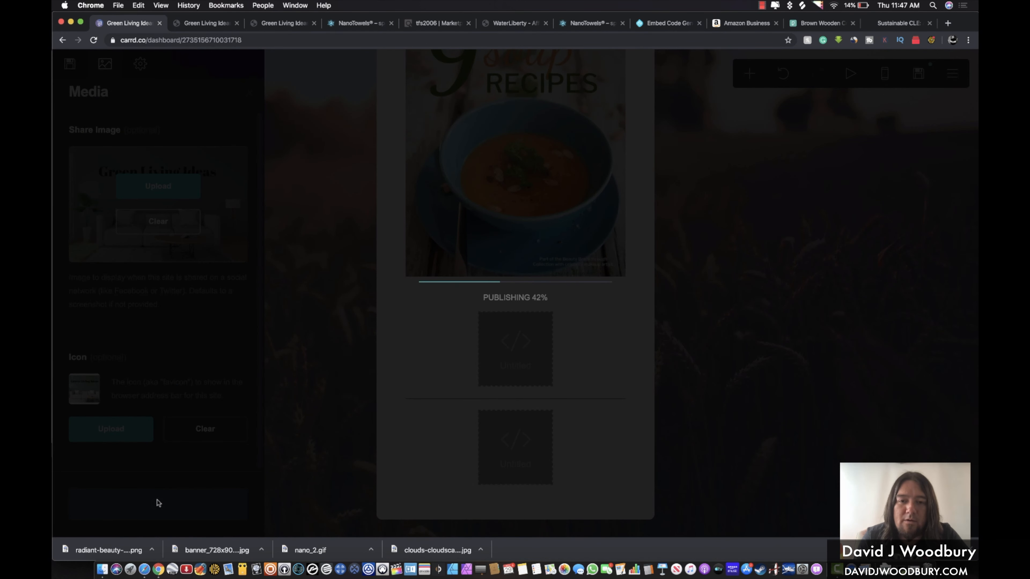
View the live greenlivingideas.carrd.co page, scroll through its content, and copy its web address
{"action": "left_click", "coordinate": [542, 325]}
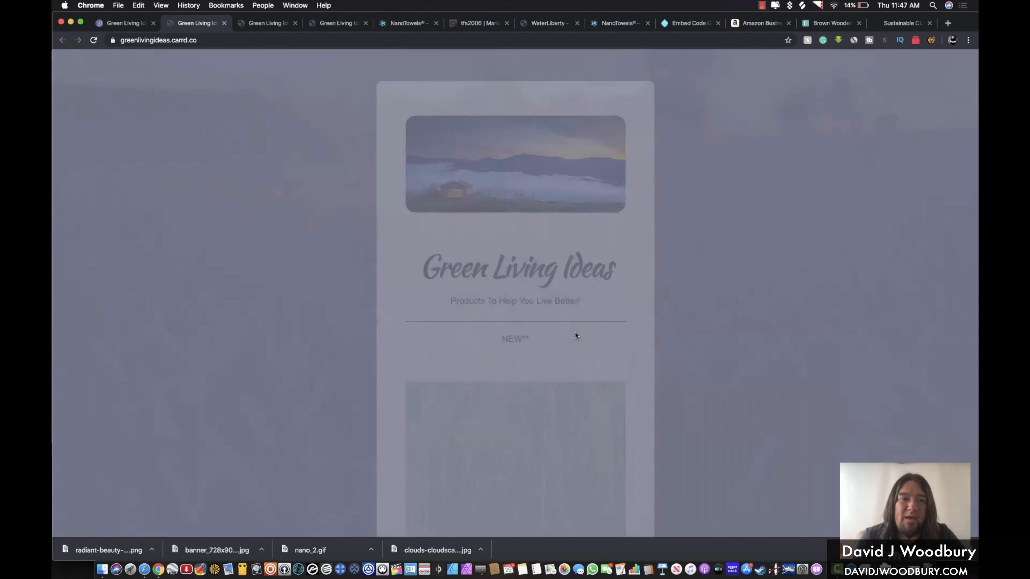
{"action": "scroll", "coordinate": [574, 331], "scroll_direction": "down", "scroll_amount": 10}
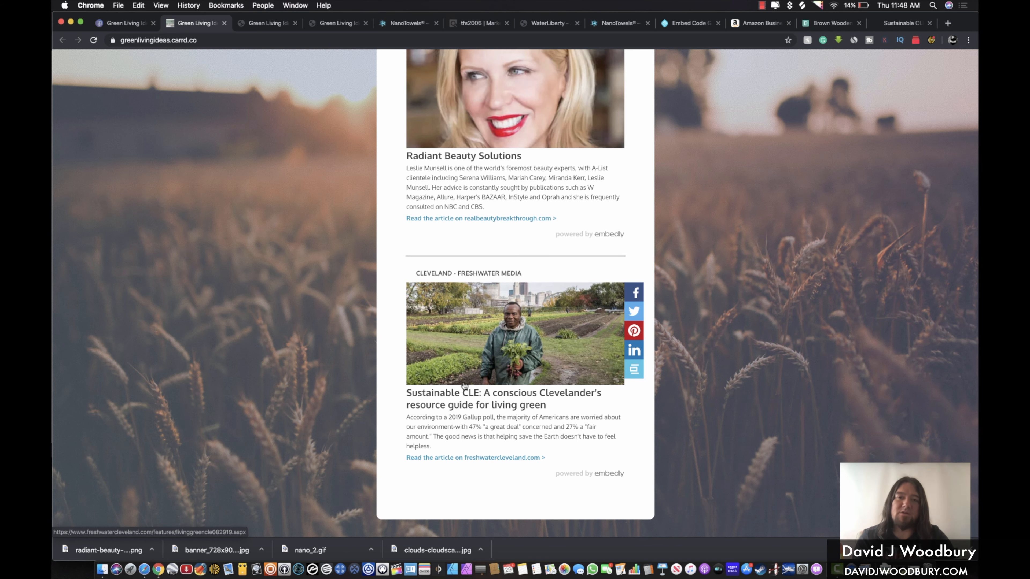
{"action": "scroll", "coordinate": [464, 386], "scroll_direction": "up", "scroll_amount": 10}
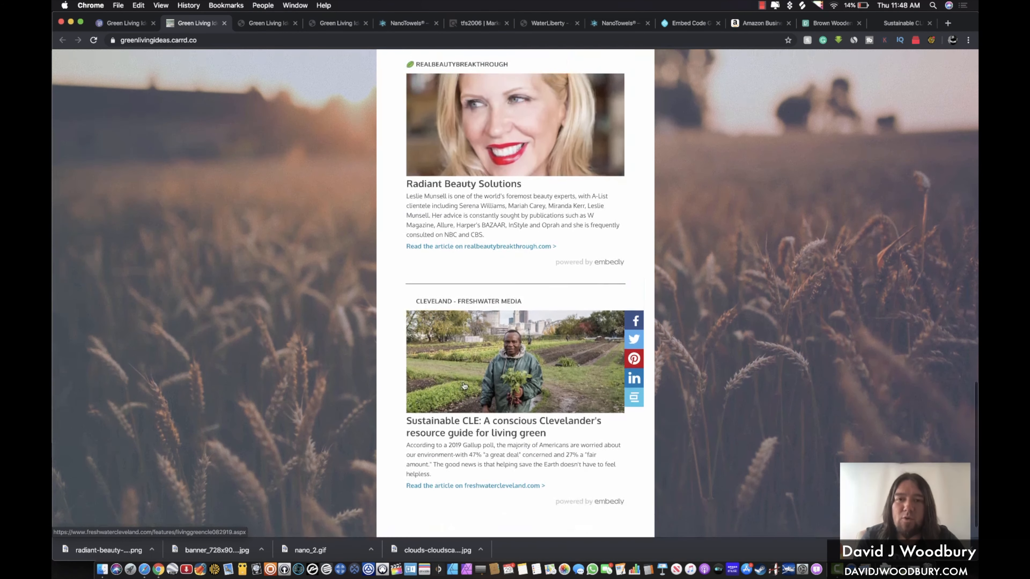
{"action": "scroll", "coordinate": [465, 385], "scroll_direction": "up", "scroll_amount": 5}
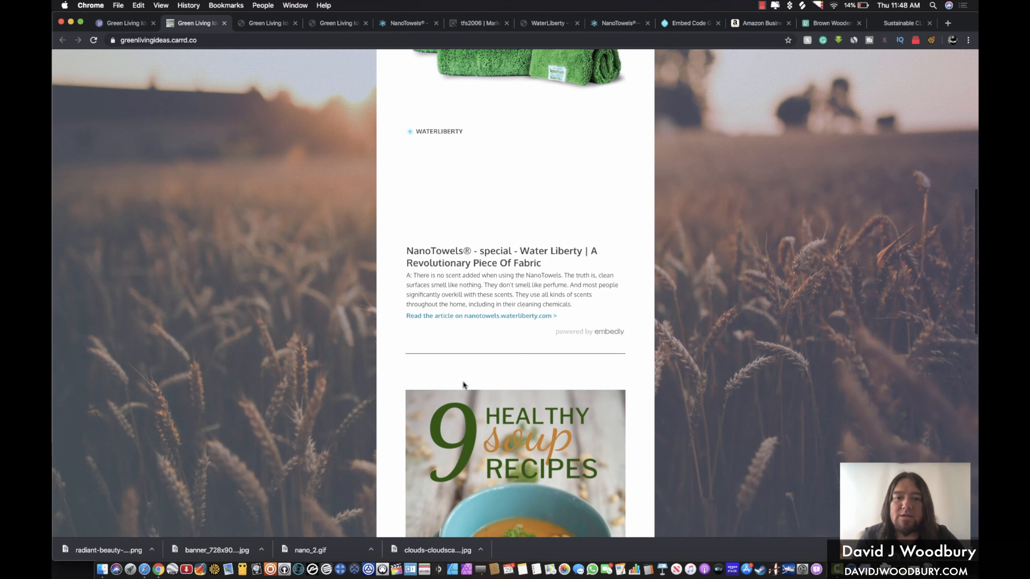
{"action": "scroll", "coordinate": [465, 386], "scroll_direction": "up", "scroll_amount": 5}
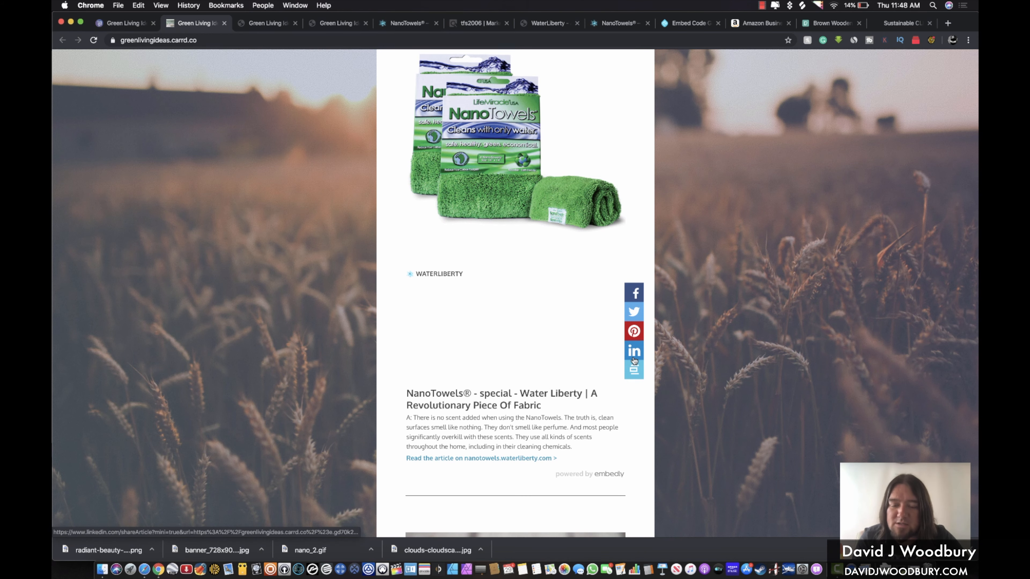
{"action": "scroll", "coordinate": [633, 360], "scroll_direction": "down", "scroll_amount": 15}
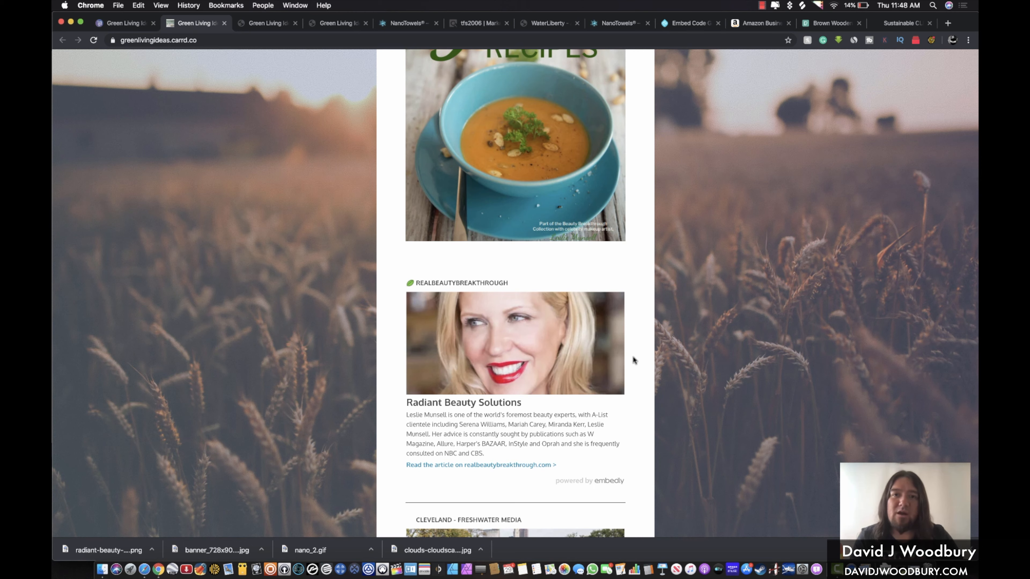
{"action": "scroll", "coordinate": [634, 360], "scroll_direction": "down", "scroll_amount": 5}
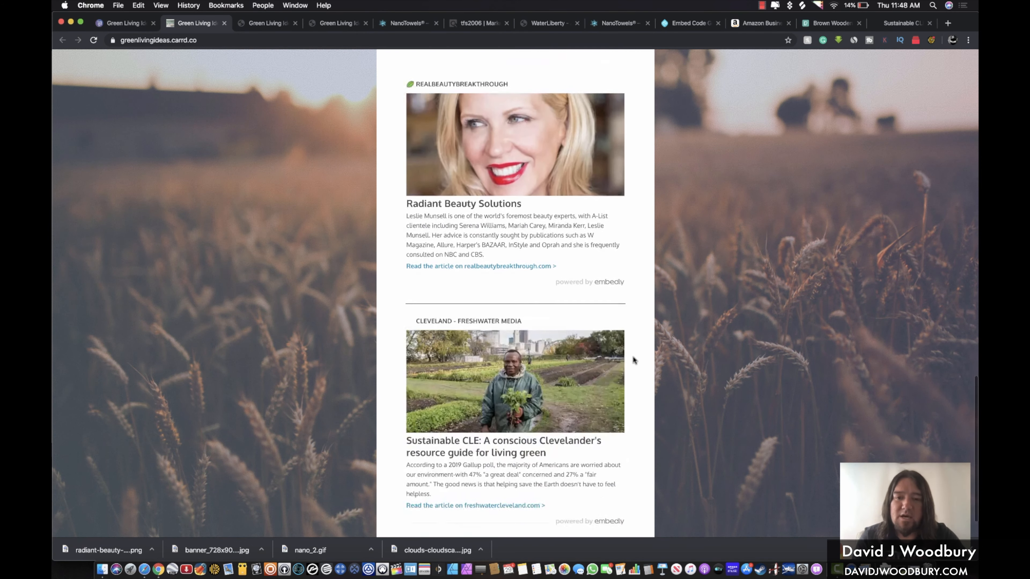
{"action": "scroll", "coordinate": [634, 360], "scroll_direction": "up", "scroll_amount": 4}
{"action": "scroll", "coordinate": [634, 357], "scroll_direction": "up", "scroll_amount": 20}
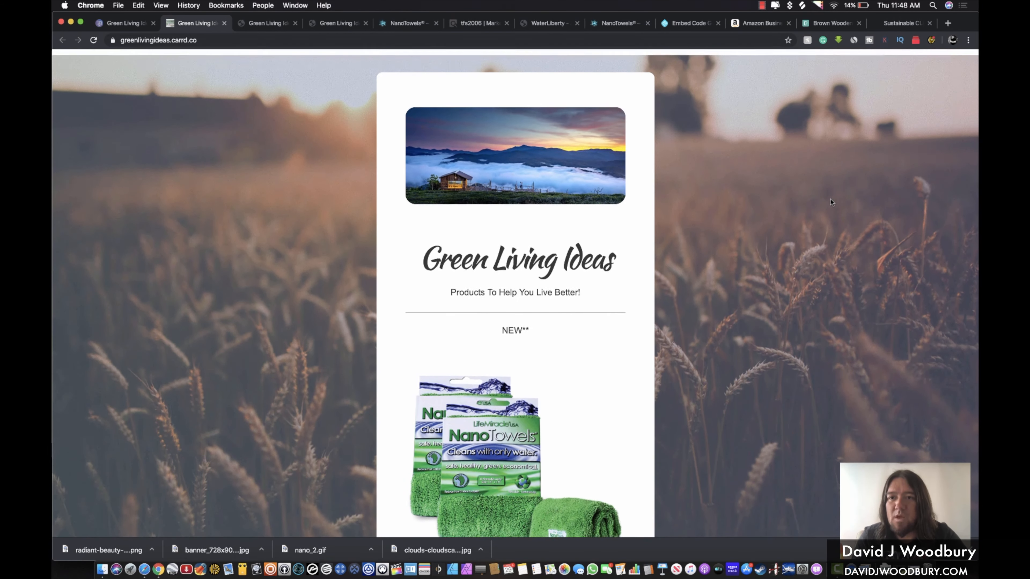
{"action": "left_click", "coordinate": [219, 40]}
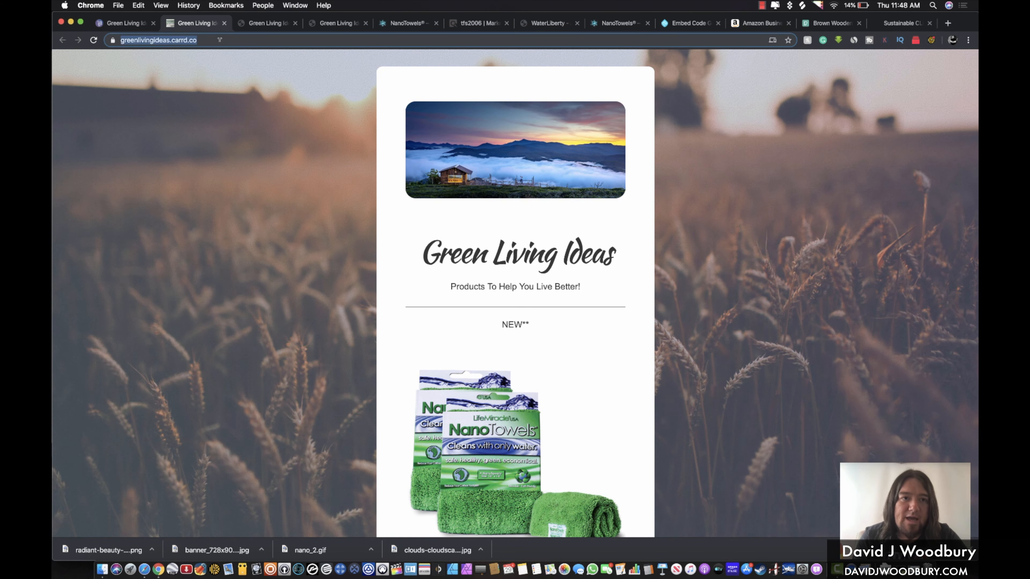
{"action": "key", "text": "super+c"}
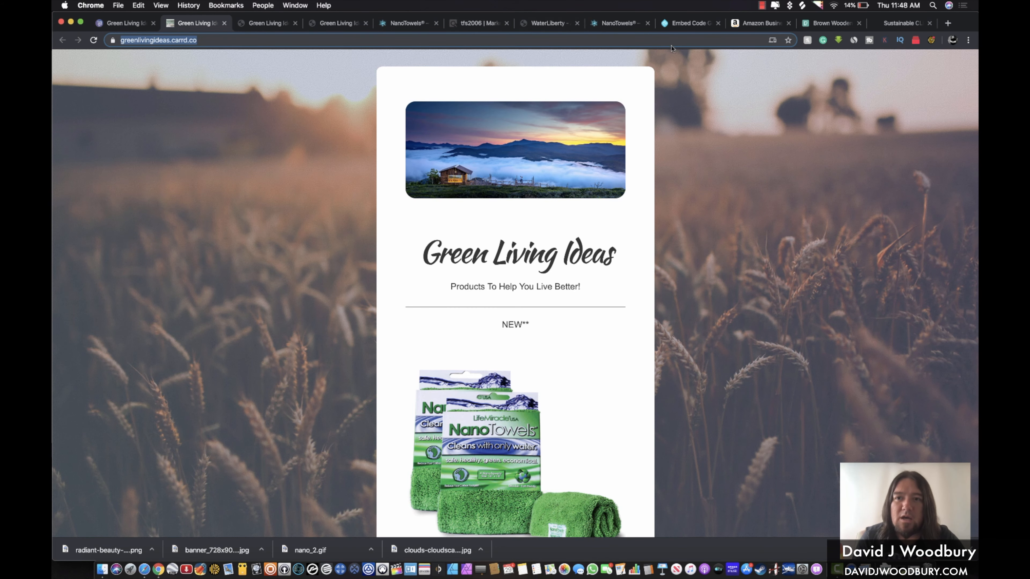
Go to facebook.com in a new tab and open the Tiny House Nation page from the shortcuts
{"action": "left_click", "coordinate": [948, 23]}
{"action": "type", "text": "facebook.com"}
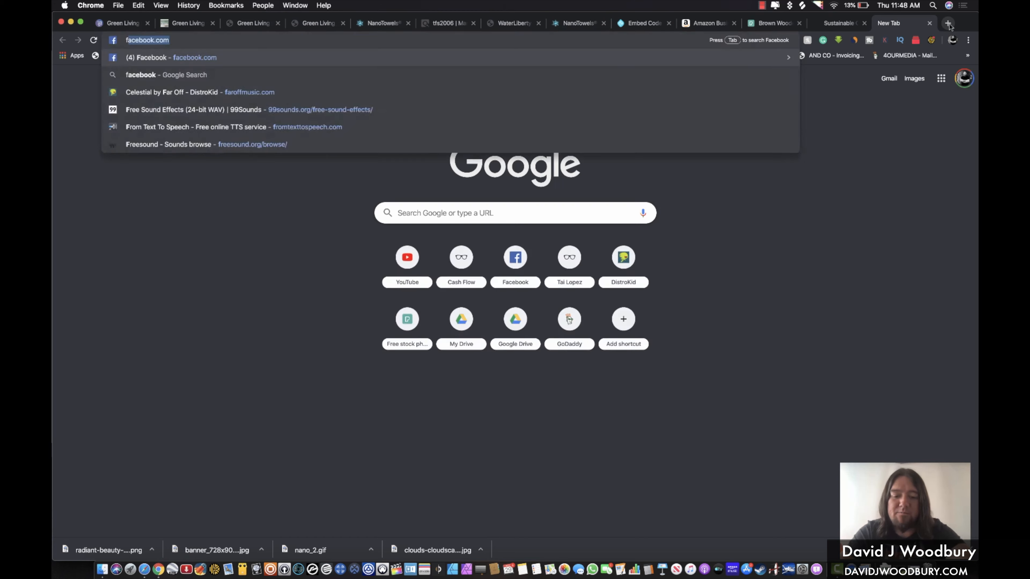
{"action": "key", "text": "Return"}
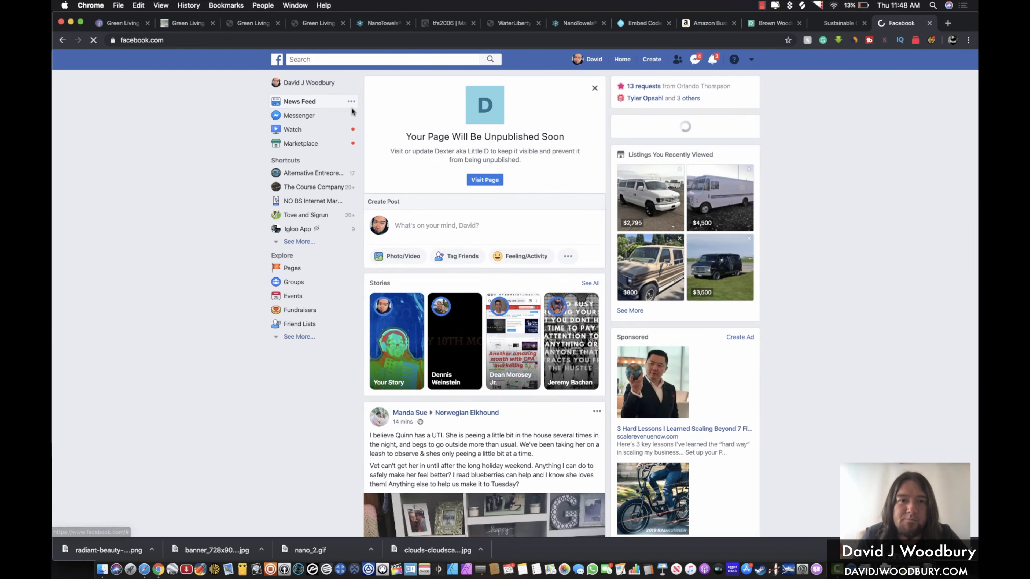
{"action": "left_click", "coordinate": [295, 242]}
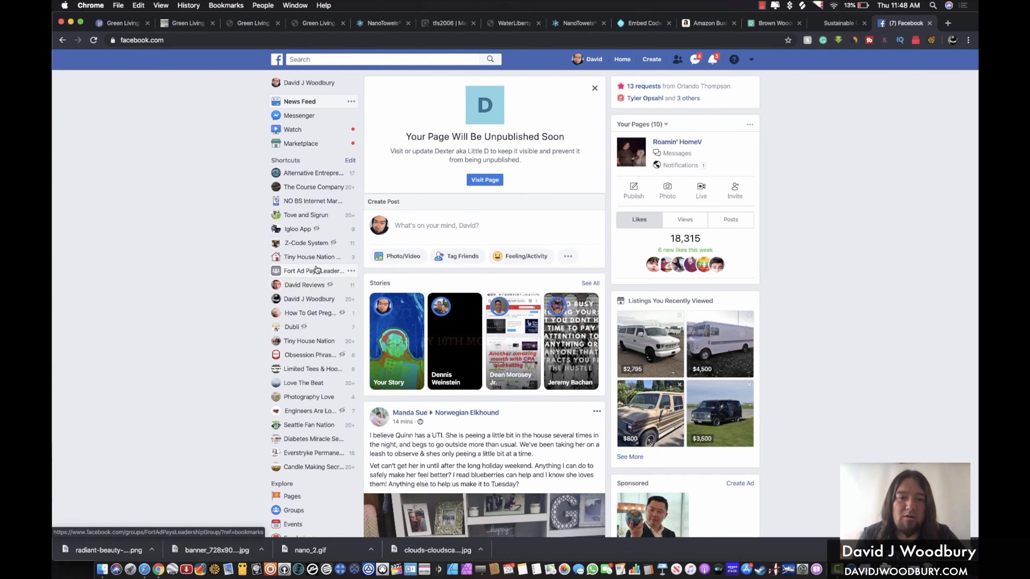
{"action": "left_click", "coordinate": [297, 342]}
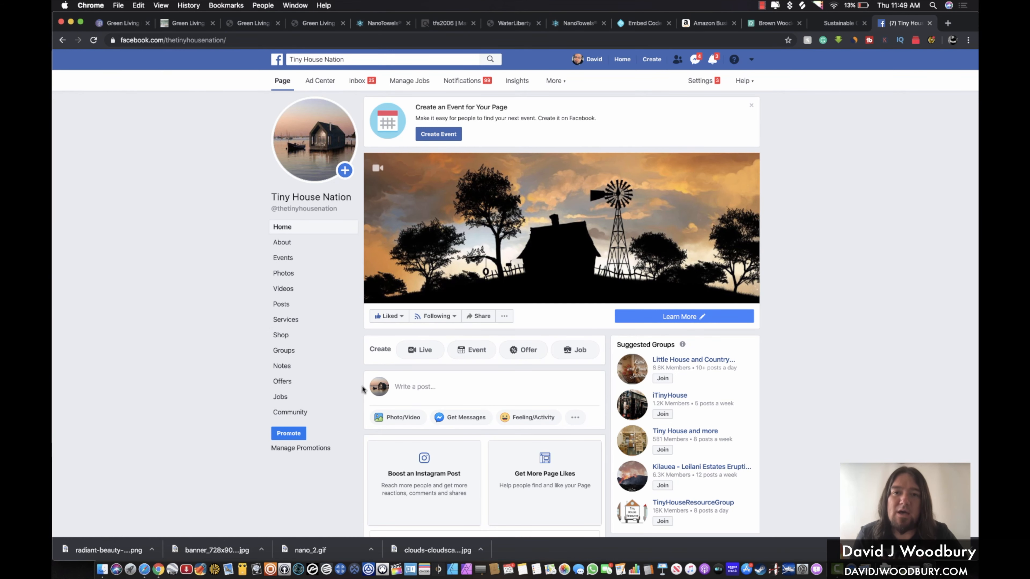
Paste the site link into a new post, delete the bare URL leaving the preview, and share it
{"action": "scroll", "coordinate": [363, 390], "scroll_direction": "down", "scroll_amount": 3}
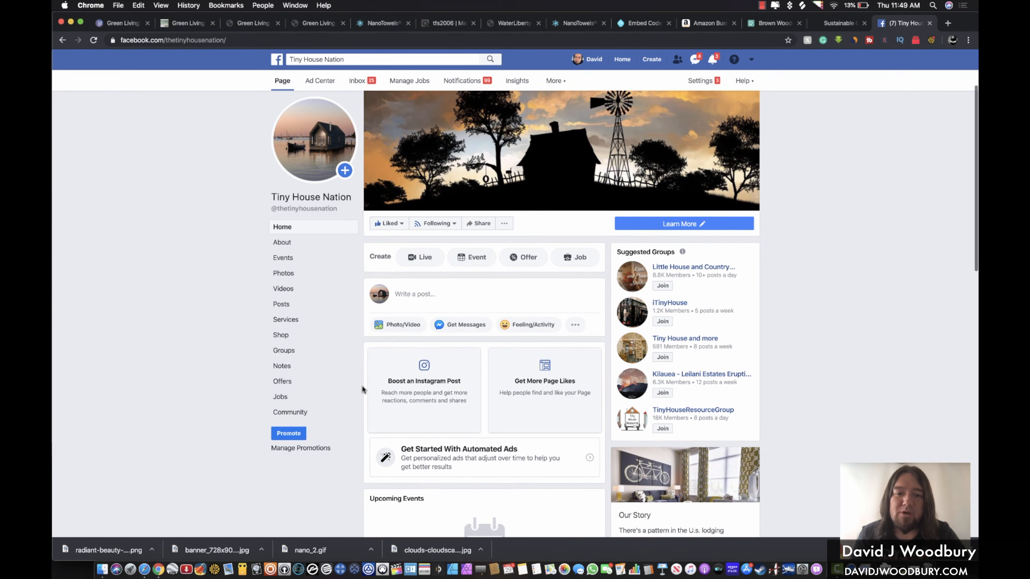
{"action": "left_click", "coordinate": [425, 295]}
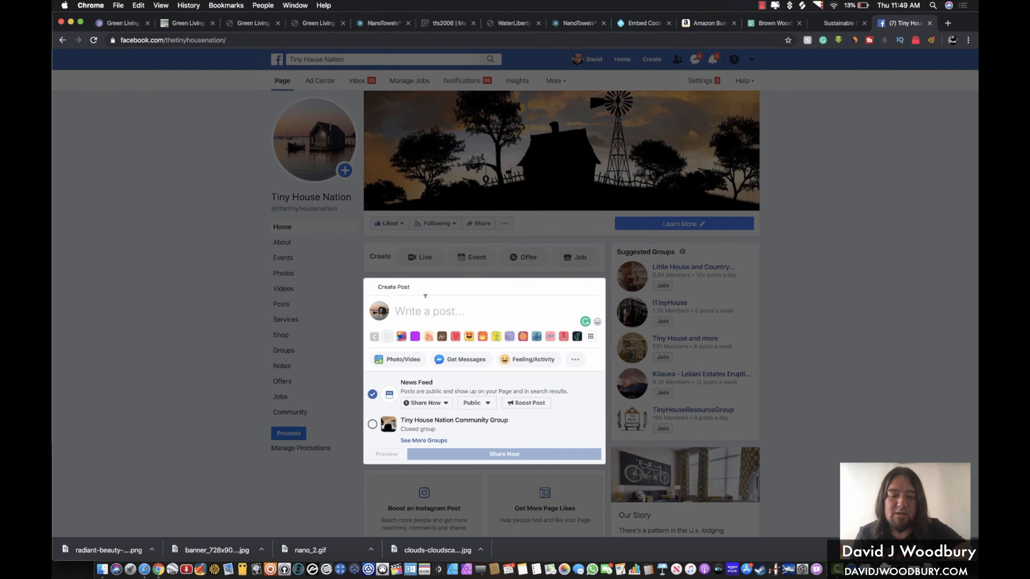
{"action": "key", "text": "super+v"}
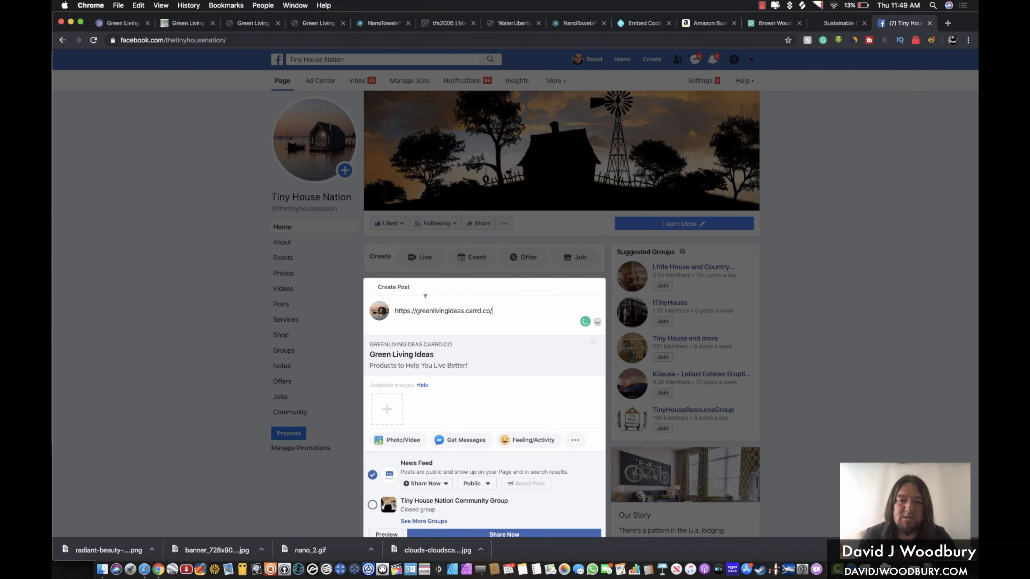
{"action": "triple_click", "coordinate": [451, 310]}
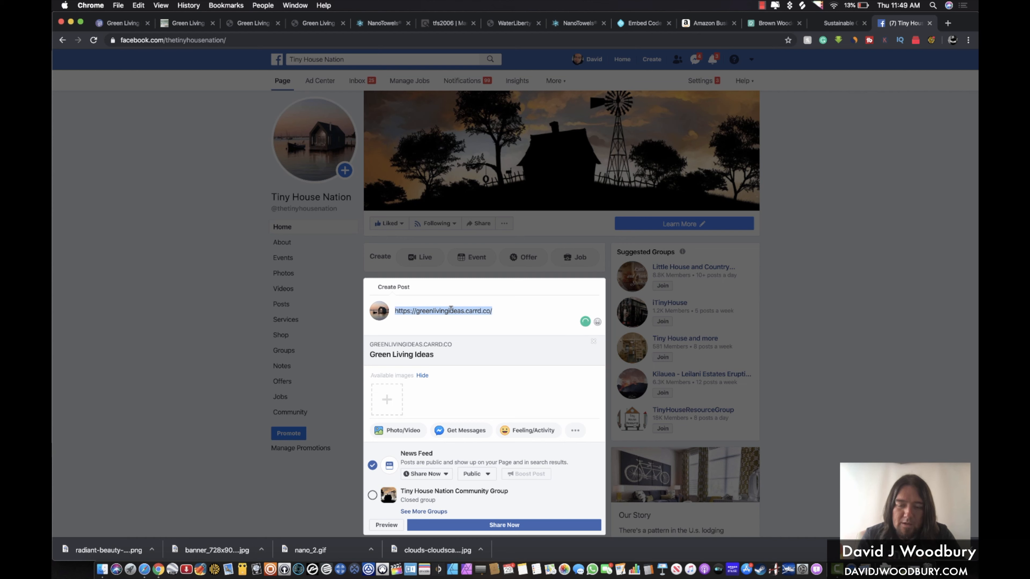
{"action": "key", "text": "BackSpace"}
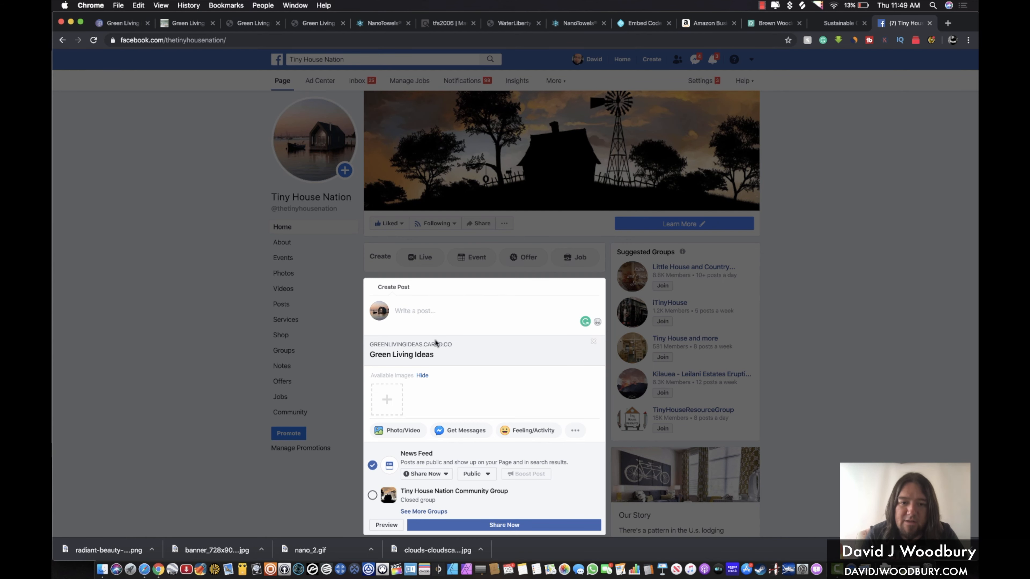
{"action": "scroll", "coordinate": [407, 360], "scroll_direction": "down", "scroll_amount": 2}
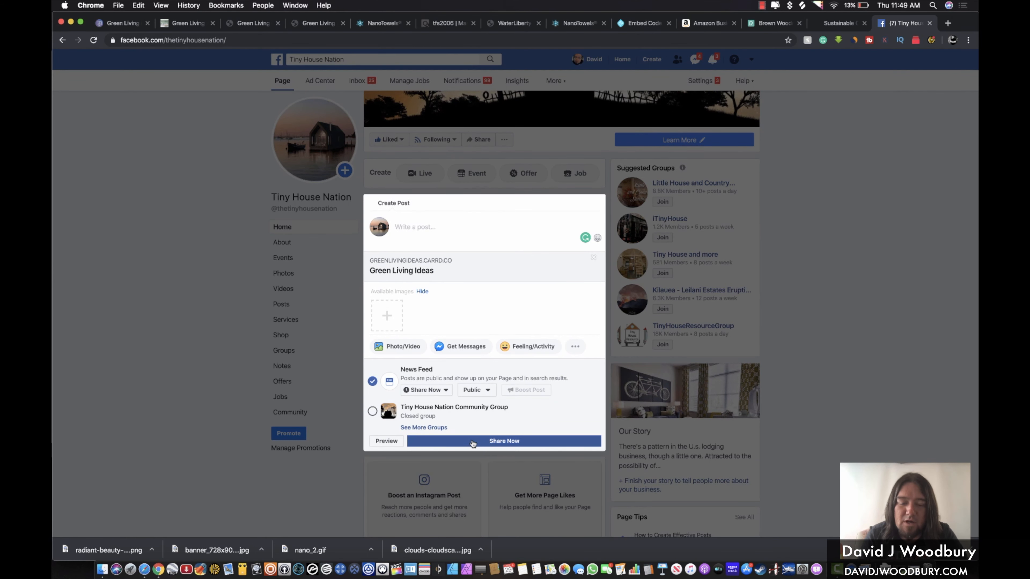
{"action": "left_click", "coordinate": [493, 442]}
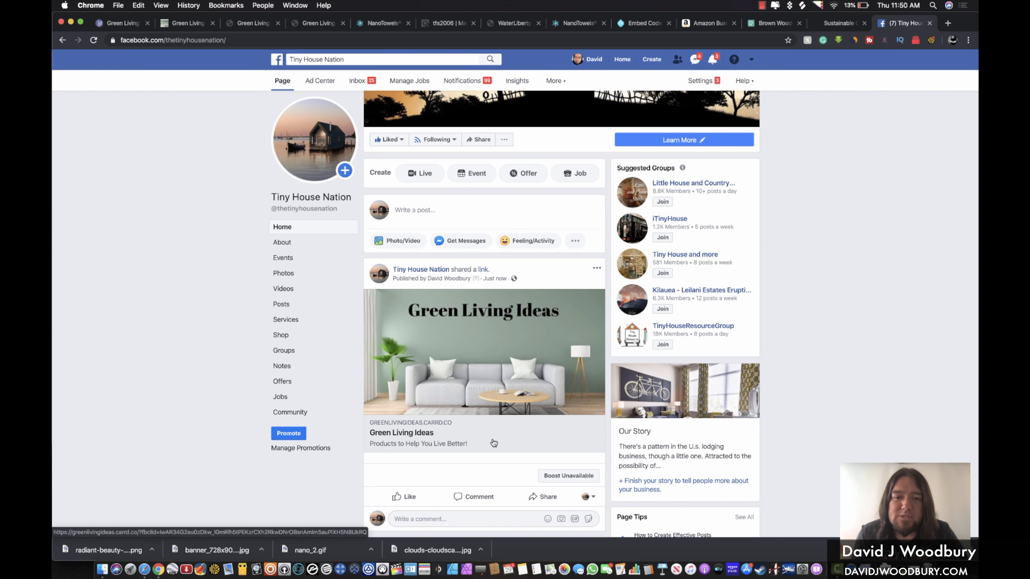
{"action": "scroll", "coordinate": [722, 369], "scroll_direction": "down", "scroll_amount": 8}
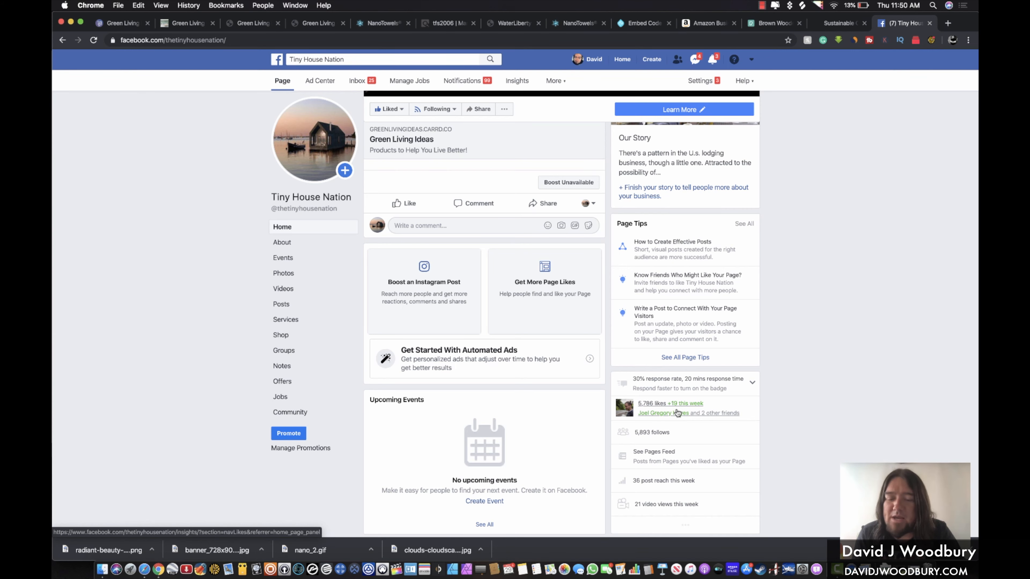
{"action": "scroll", "coordinate": [676, 413], "scroll_direction": "up", "scroll_amount": 9}
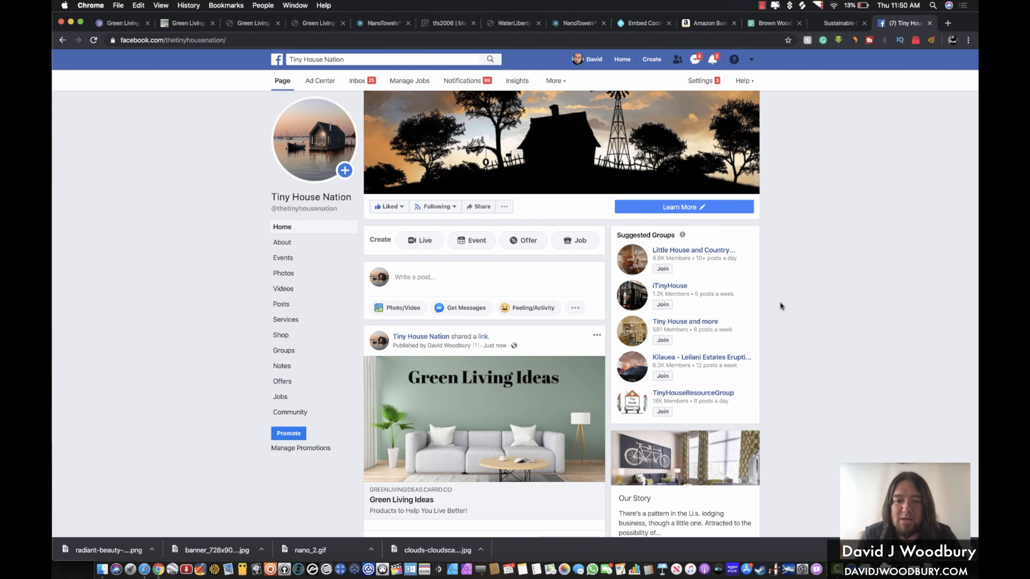
{"action": "scroll", "coordinate": [782, 307], "scroll_direction": "down", "scroll_amount": 5}
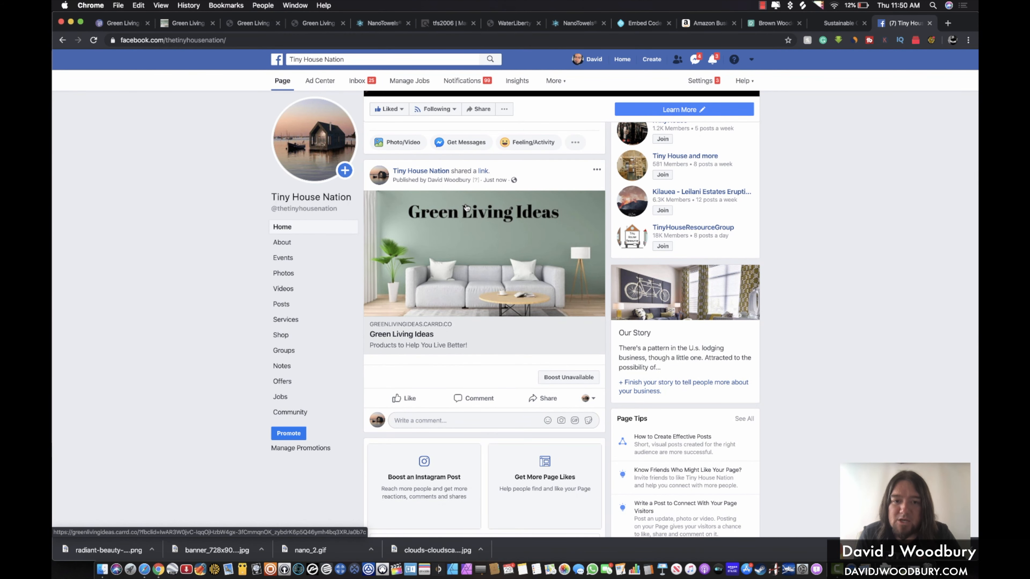
{"action": "left_click", "coordinate": [407, 331]}
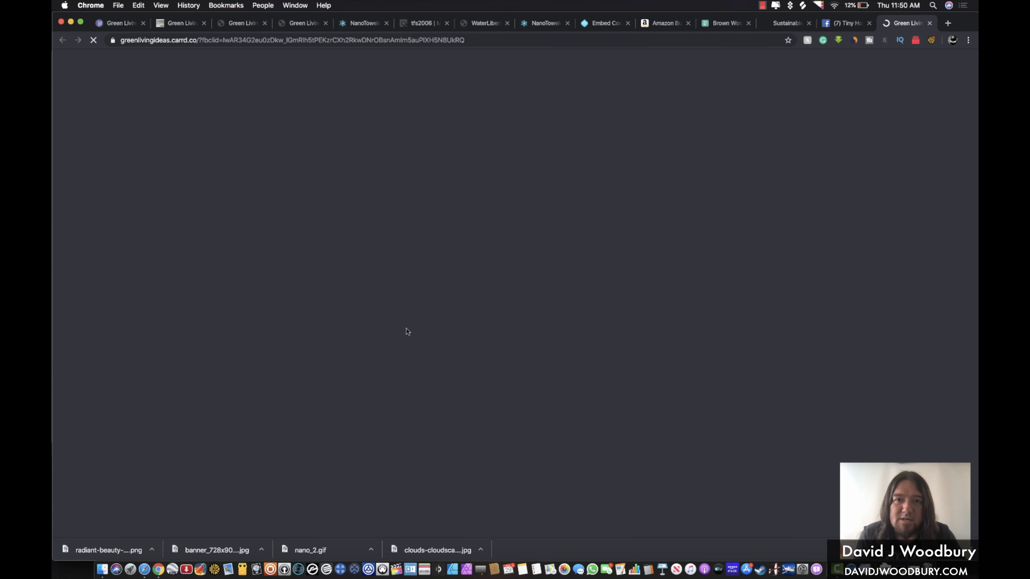
{"action": "scroll", "coordinate": [407, 330], "scroll_direction": "down", "scroll_amount": 9}
{"action": "scroll", "coordinate": [408, 332], "scroll_direction": "down", "scroll_amount": 15}
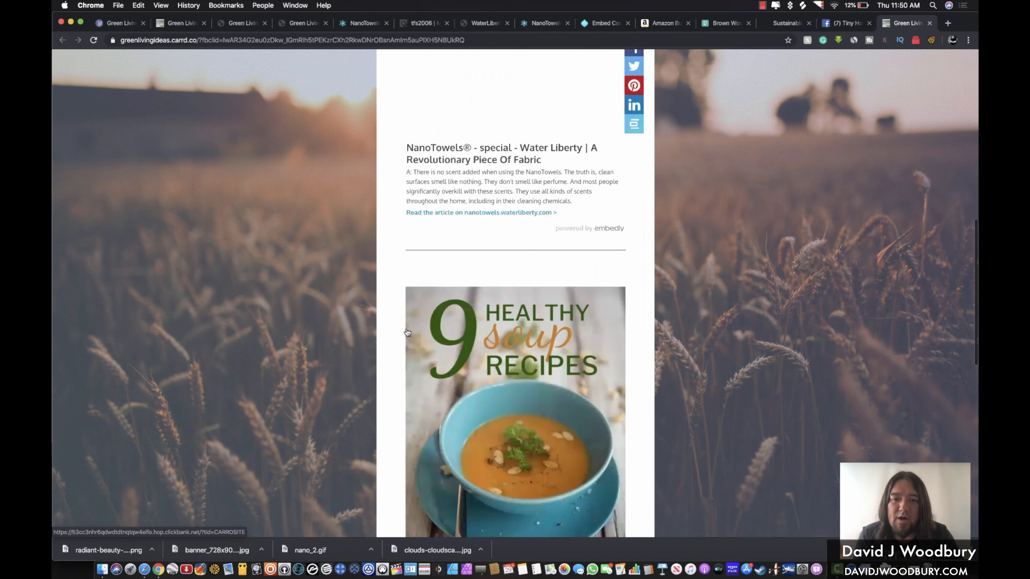
{"action": "scroll", "coordinate": [407, 332], "scroll_direction": "down", "scroll_amount": 3}
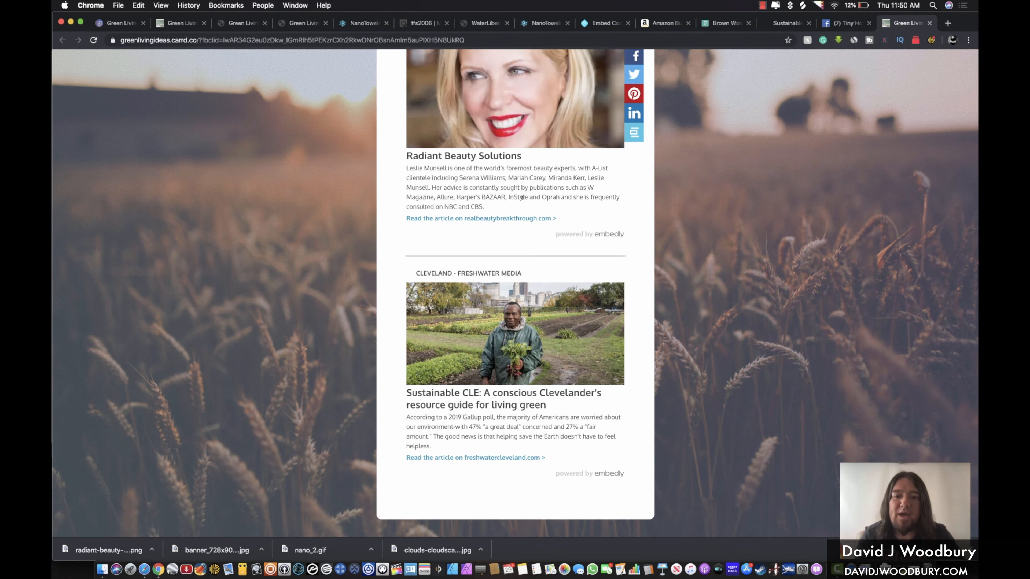
{"action": "scroll", "coordinate": [523, 197], "scroll_direction": "up", "scroll_amount": 10}
{"action": "scroll", "coordinate": [522, 197], "scroll_direction": "up", "scroll_amount": 10}
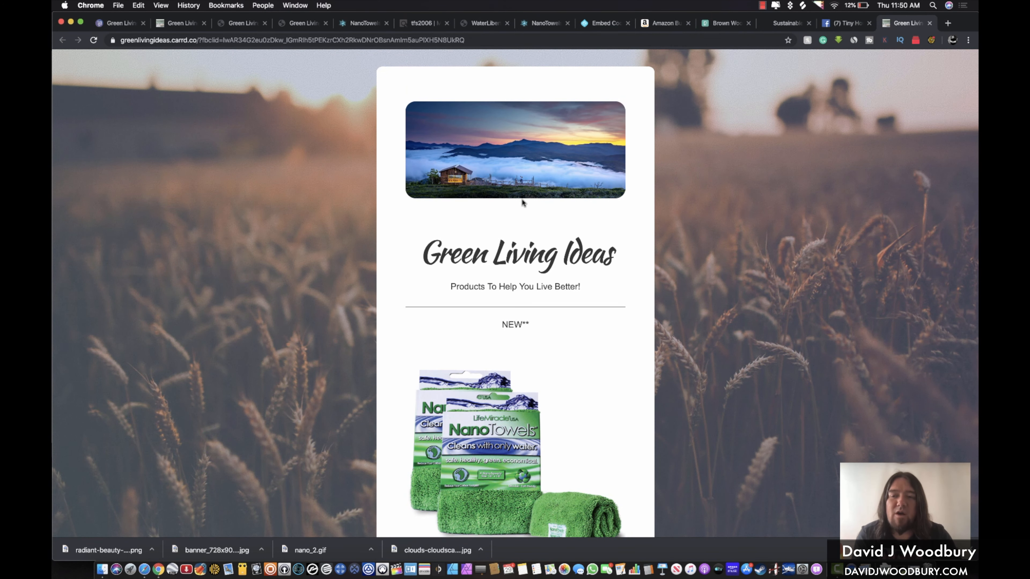
{"action": "left_click", "coordinate": [930, 23]}
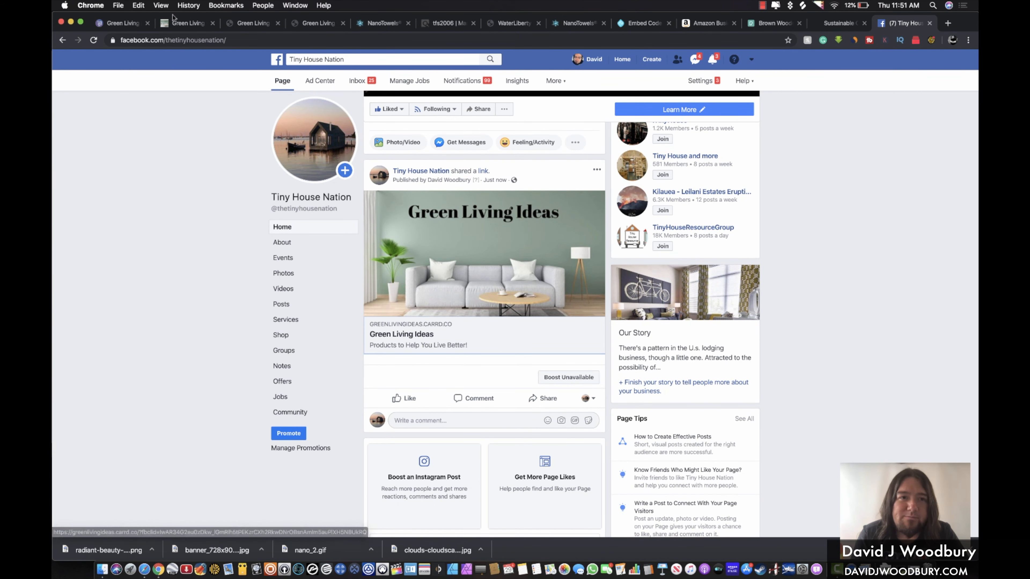
{"action": "left_click", "coordinate": [127, 27]}
Dismiss the publish confirmation and select the lower Sustainable CLE embed block
{"action": "left_click", "coordinate": [479, 334]}
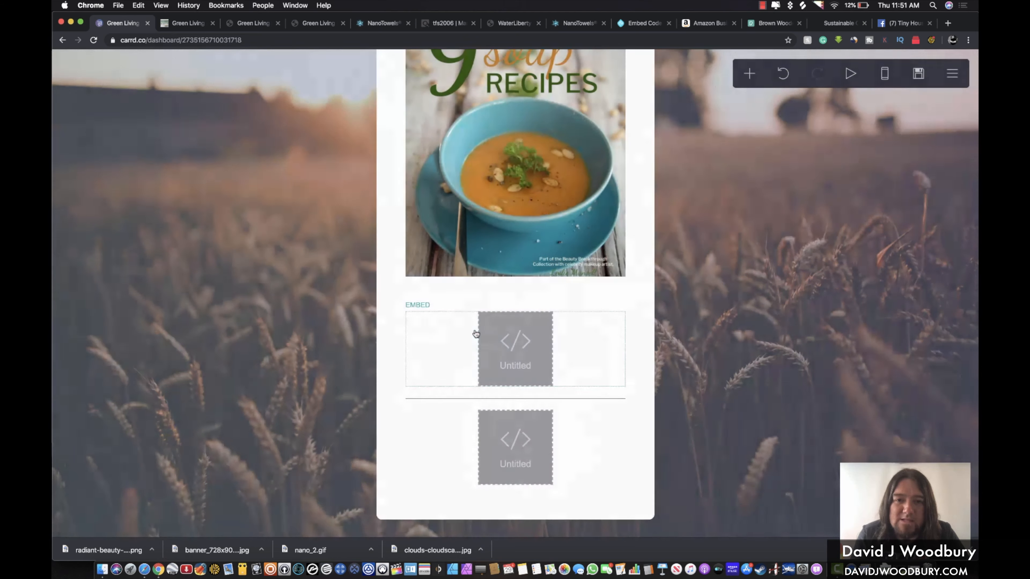
{"action": "scroll", "coordinate": [699, 243], "scroll_direction": "up", "scroll_amount": 5}
{"action": "scroll", "coordinate": [699, 243], "scroll_direction": "down", "scroll_amount": 5}
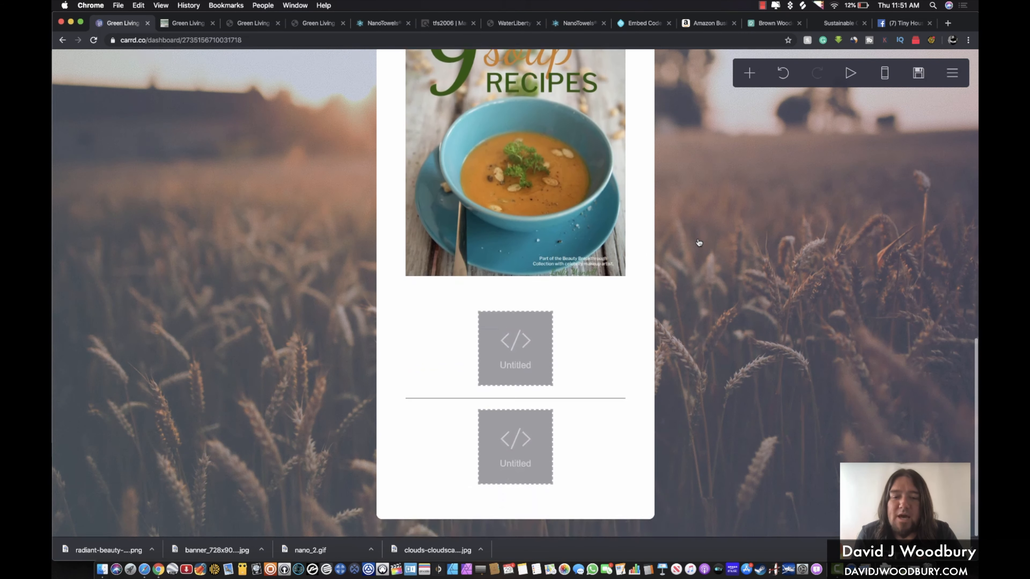
{"action": "left_click", "coordinate": [584, 479]}
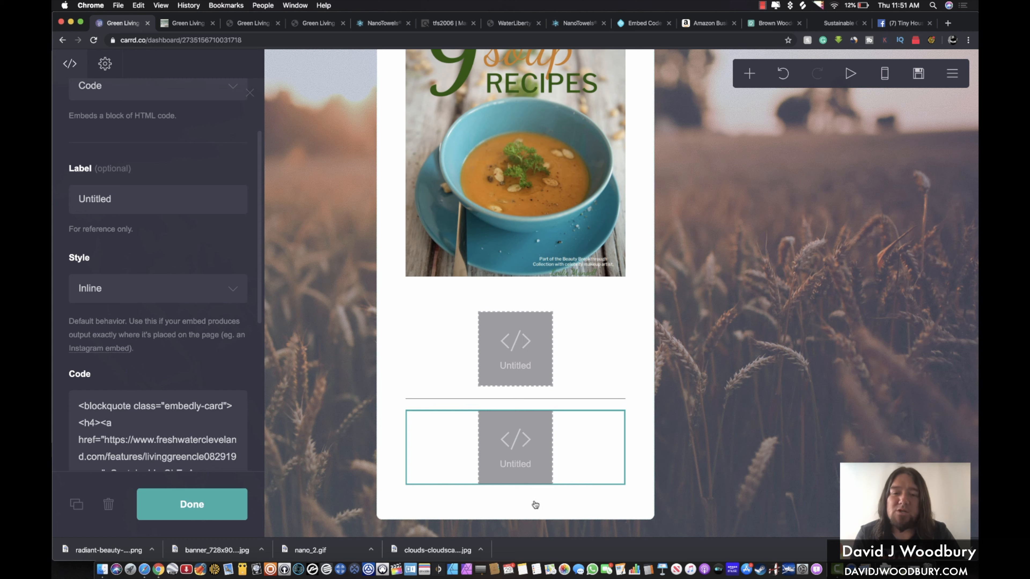
{"action": "left_click", "coordinate": [576, 478]}
{"action": "left_click", "coordinate": [586, 460]}
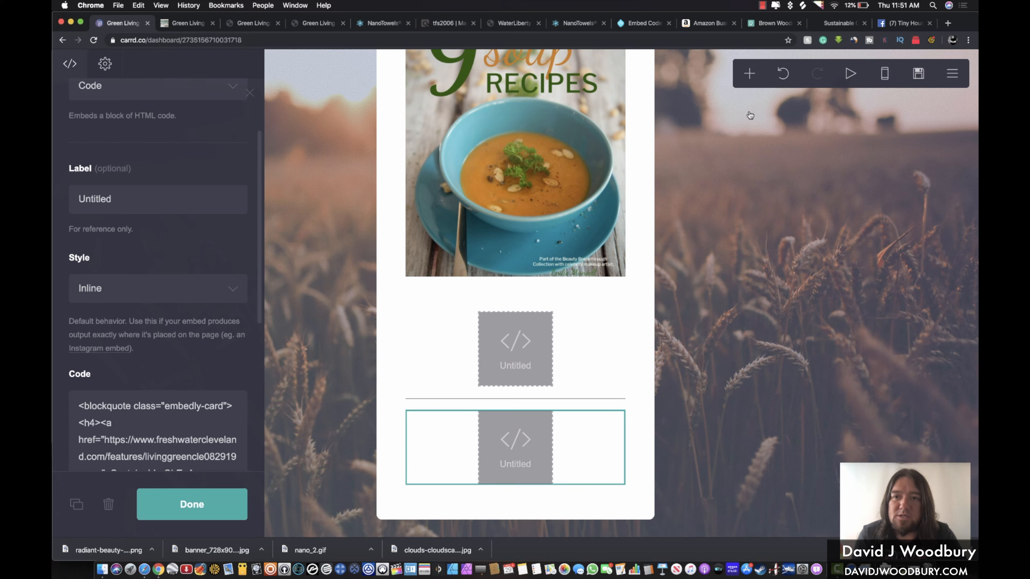
Add a new Text element below the embed block
{"action": "left_click", "coordinate": [749, 74]}
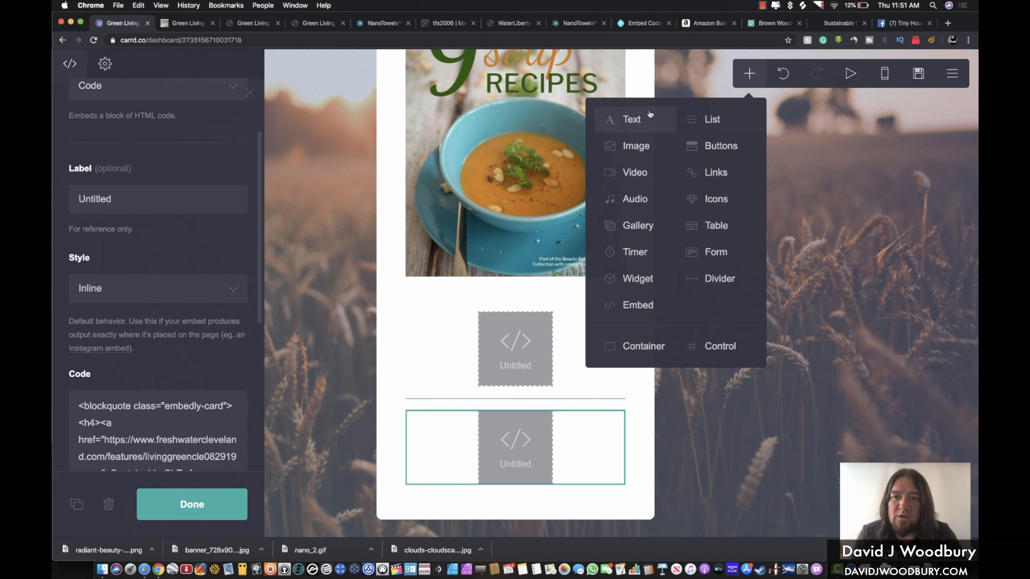
{"action": "left_click", "coordinate": [638, 121]}
{"action": "left_click", "coordinate": [517, 481]}
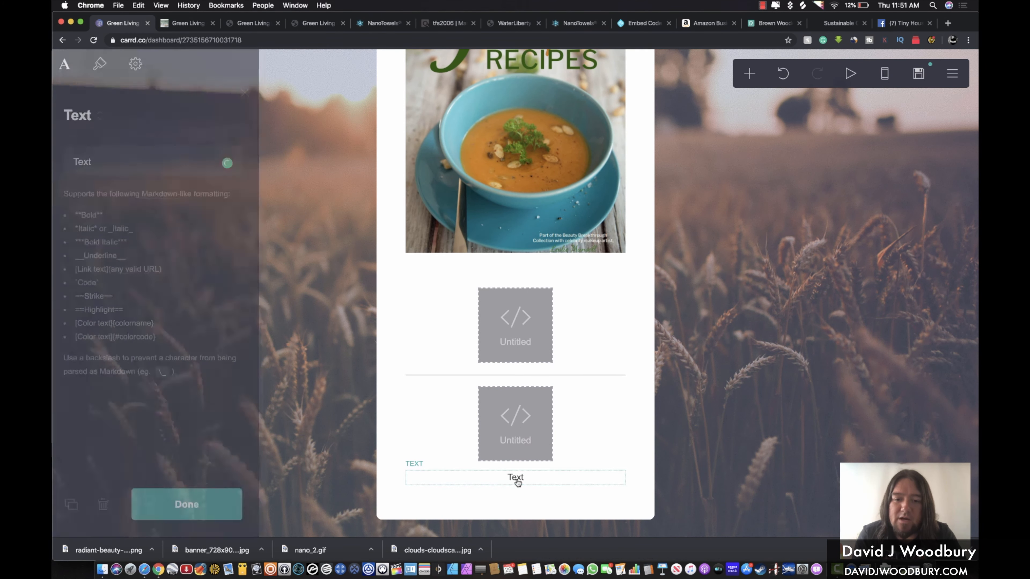
{"action": "left_click", "coordinate": [517, 481]}
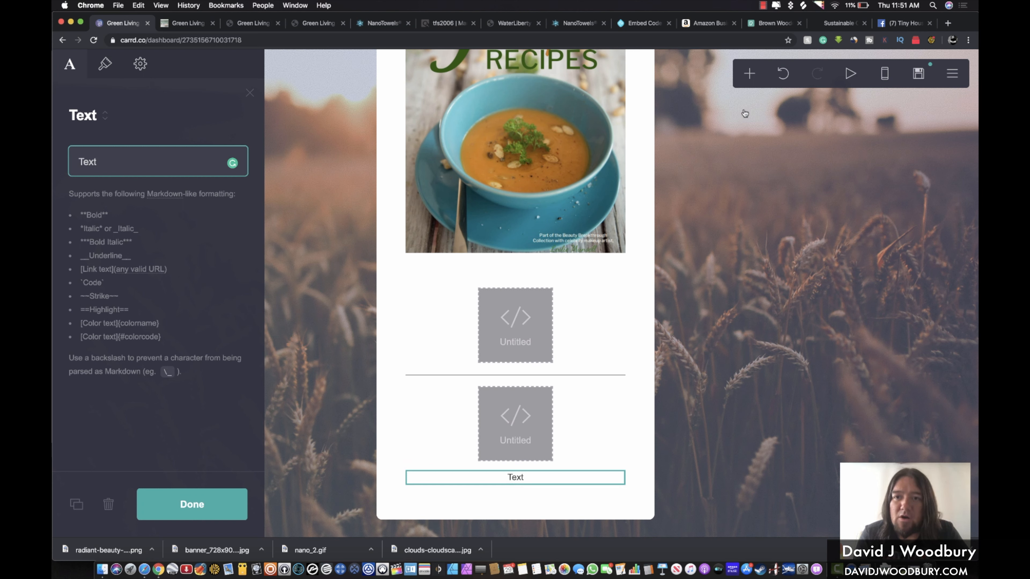
{"action": "left_click", "coordinate": [749, 75]}
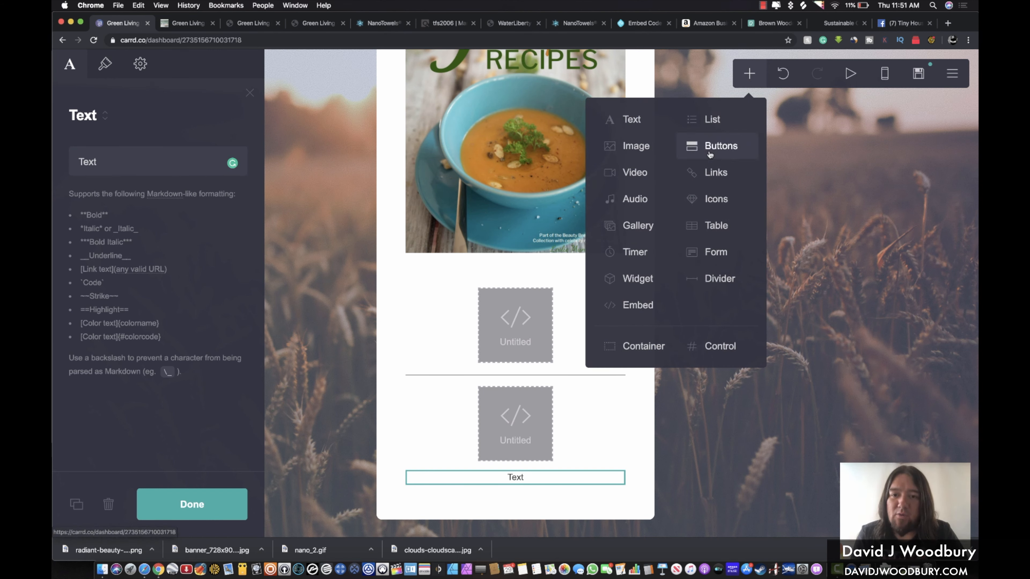
Add a contact form beneath the Text element and select it
{"action": "left_click", "coordinate": [715, 253]}
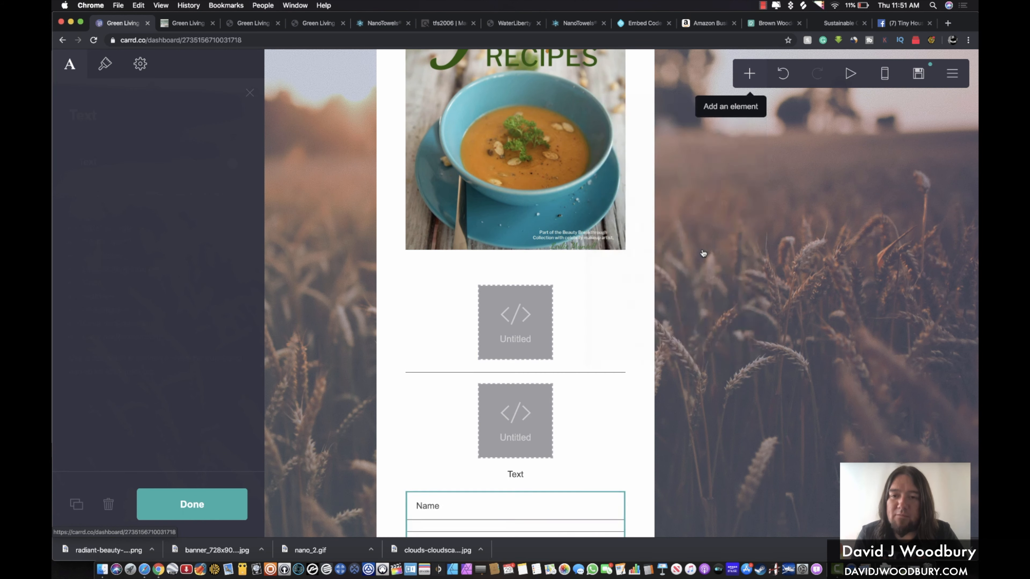
{"action": "key", "text": "Escape"}
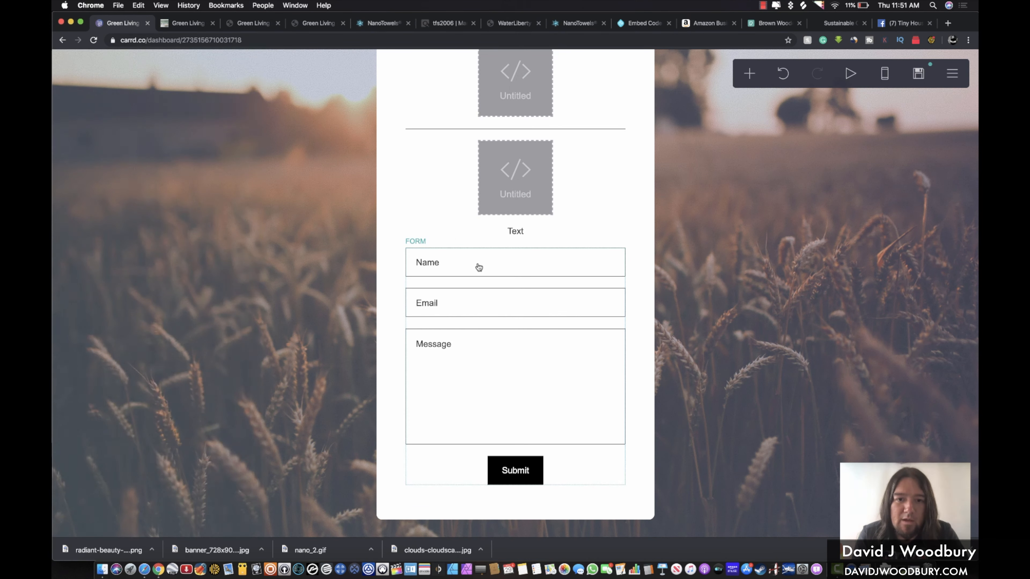
{"action": "left_click", "coordinate": [478, 267]}
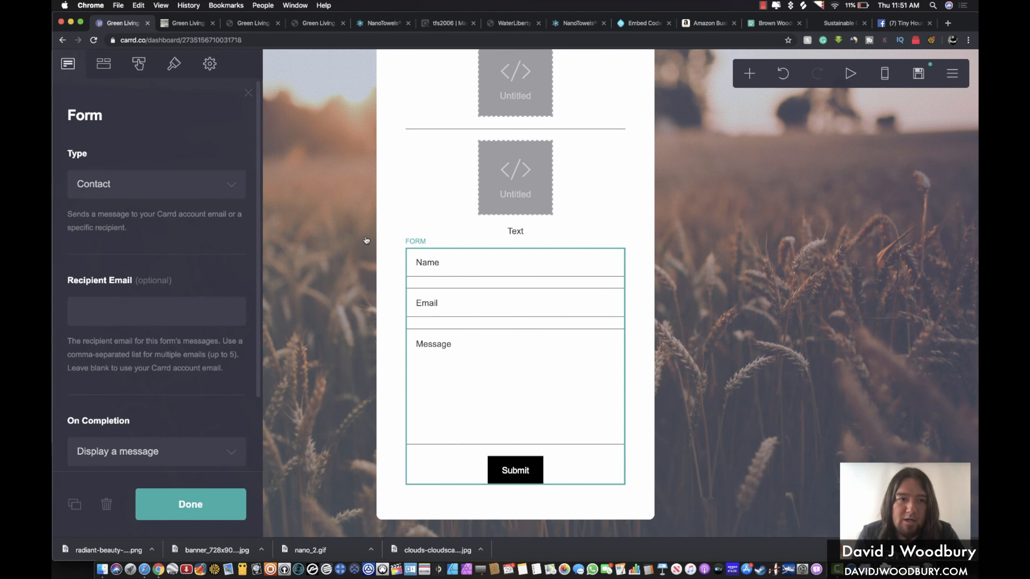
Review the form's fields, briefly adding then removing Phone Number, leaving Name, Email and Message
{"action": "left_click", "coordinate": [104, 65]}
{"action": "scroll", "coordinate": [133, 296], "scroll_direction": "down", "scroll_amount": 1}
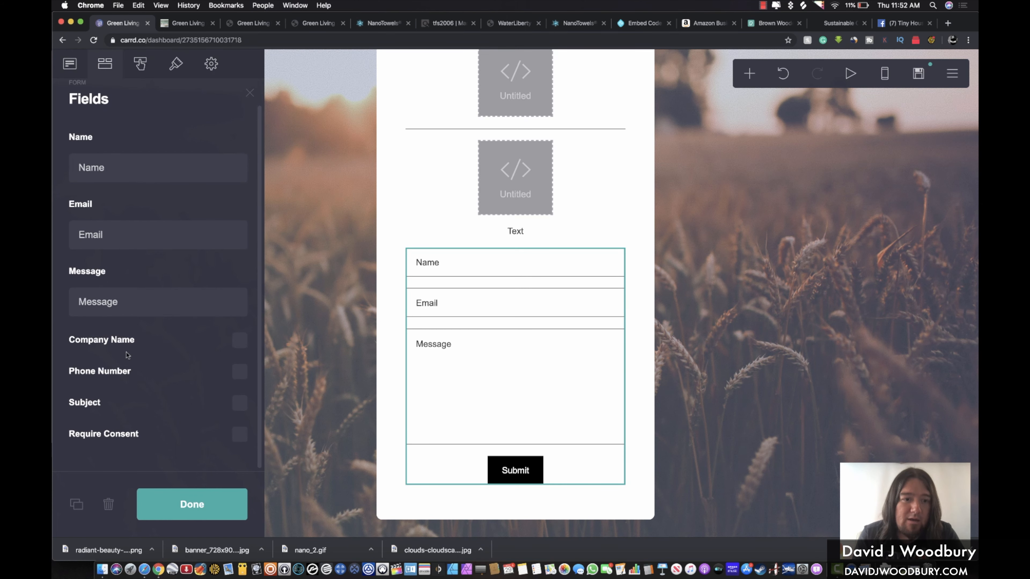
{"action": "left_click", "coordinate": [240, 372]}
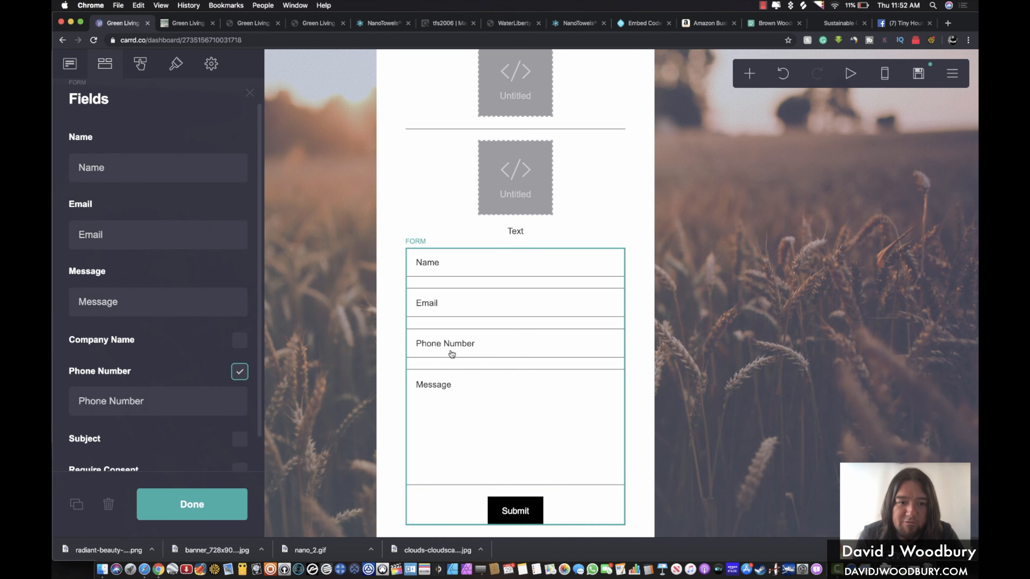
{"action": "left_click", "coordinate": [240, 372]}
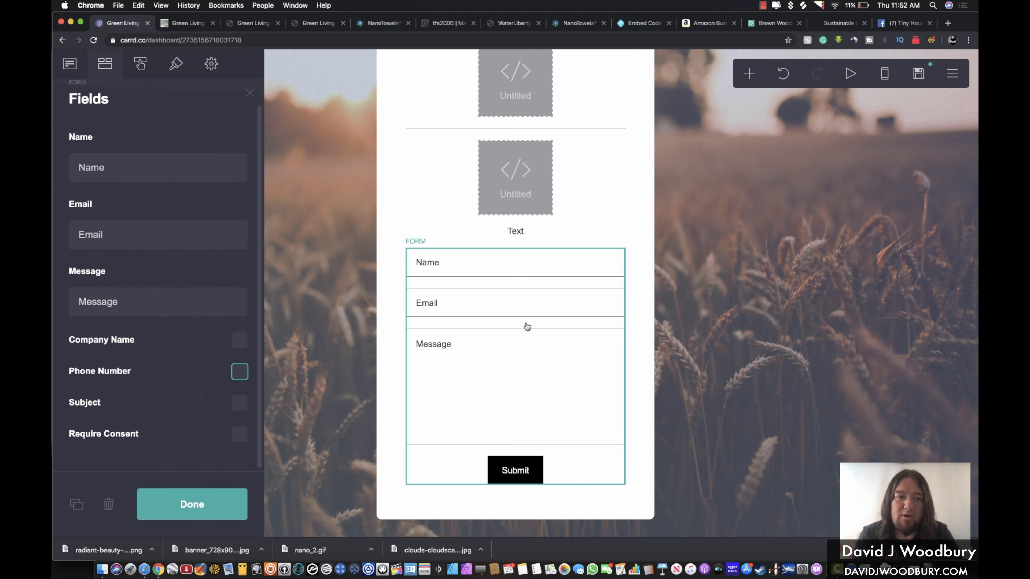
{"action": "left_click", "coordinate": [72, 66]}
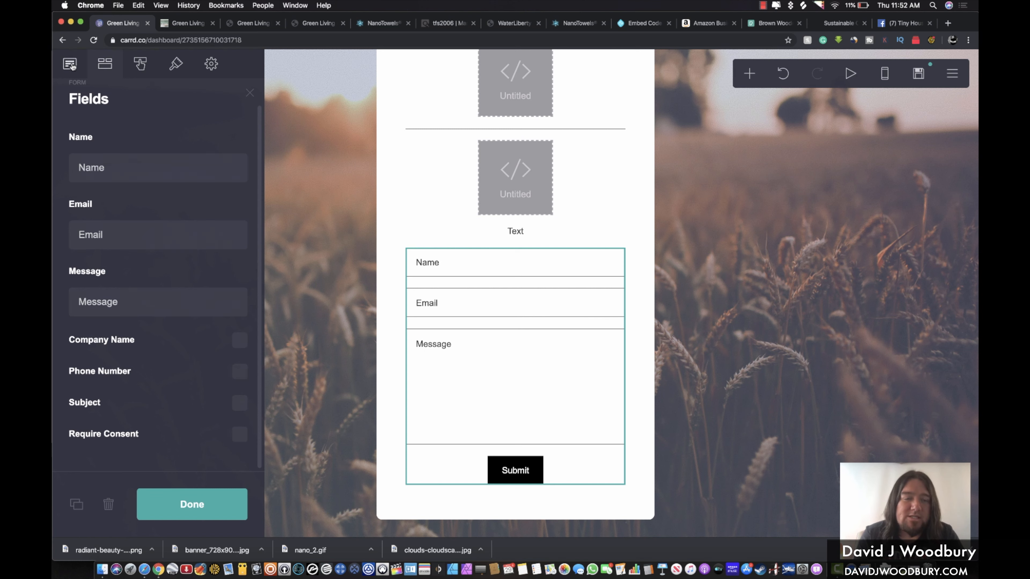
Set the Form Type to Contact and fill in the recipient e-mail address from autofill
{"action": "left_click", "coordinate": [155, 165]}
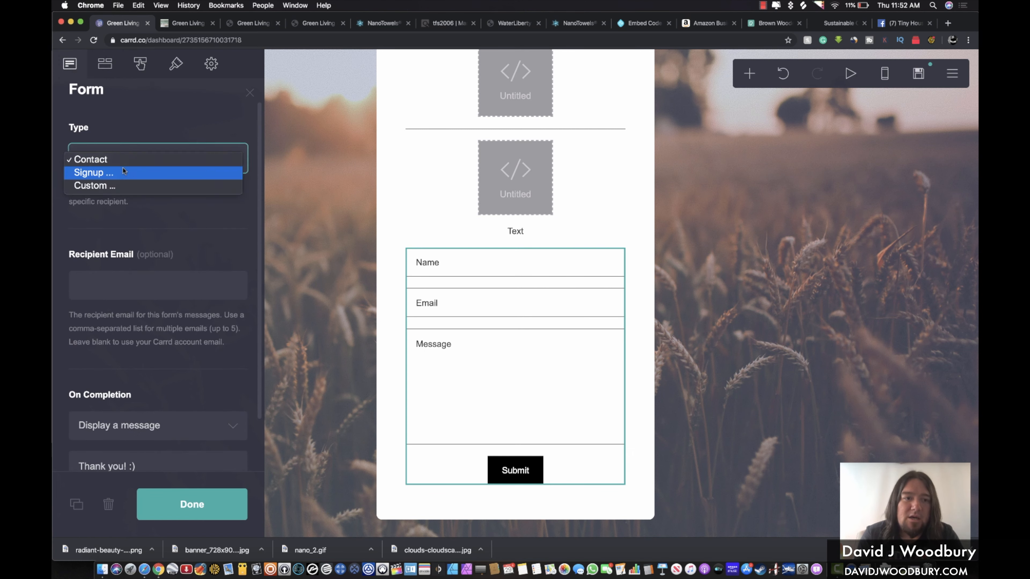
{"action": "left_click", "coordinate": [109, 174]}
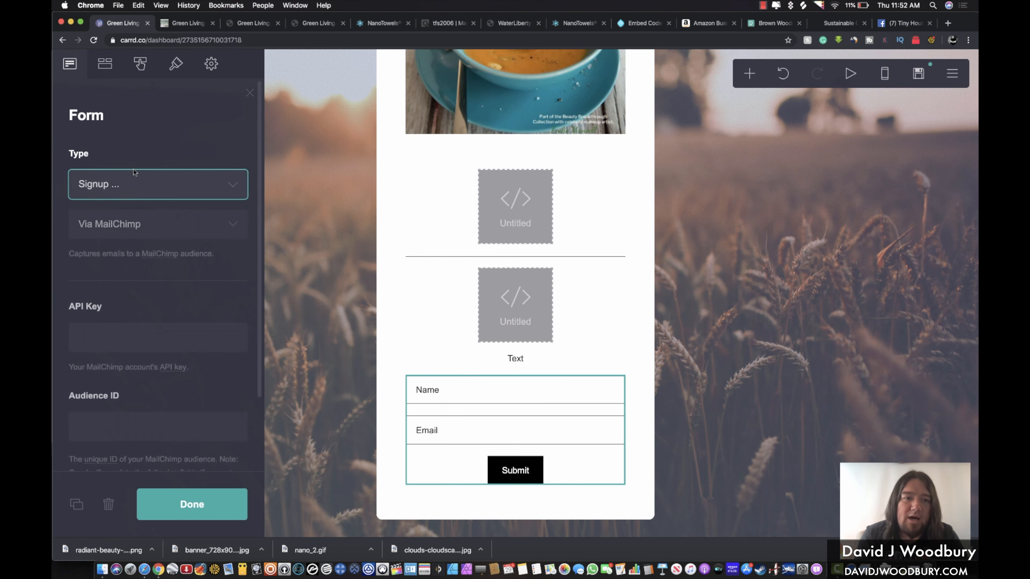
{"action": "left_click", "coordinate": [148, 229]}
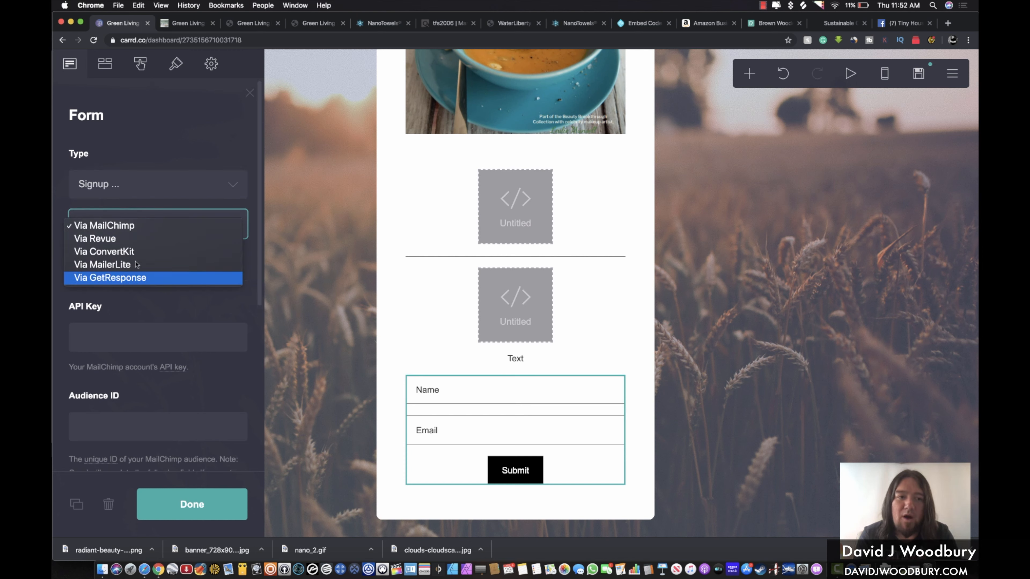
{"action": "left_click", "coordinate": [158, 186]}
{"action": "left_click", "coordinate": [157, 186]}
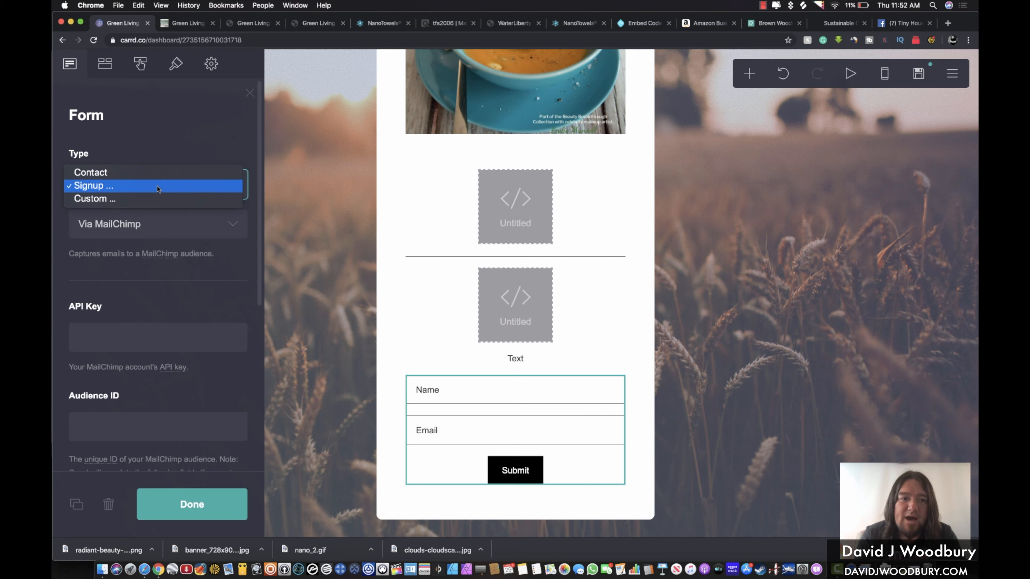
{"action": "left_click", "coordinate": [123, 174]}
{"action": "left_click", "coordinate": [125, 309]}
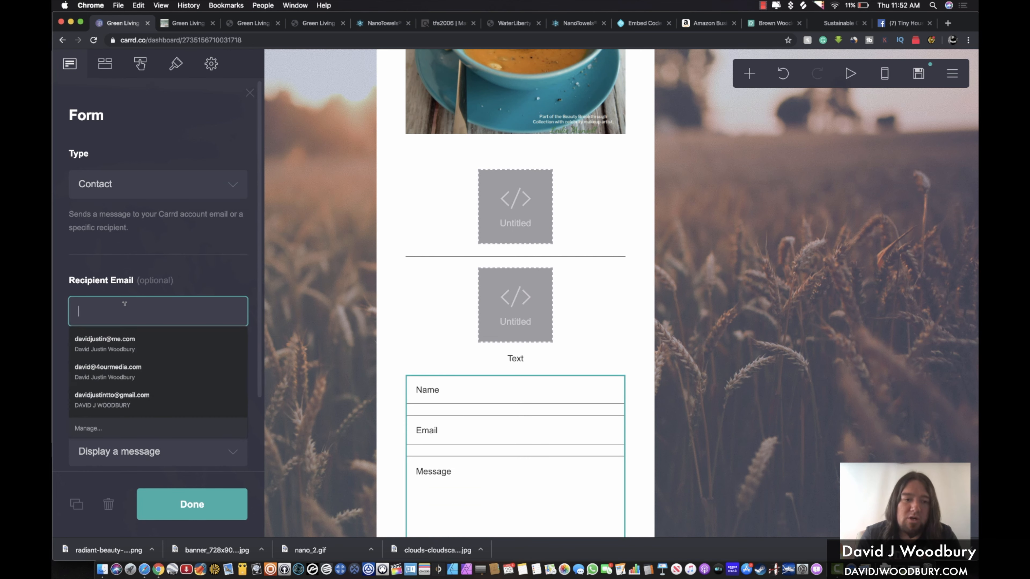
{"action": "left_click", "coordinate": [124, 373]}
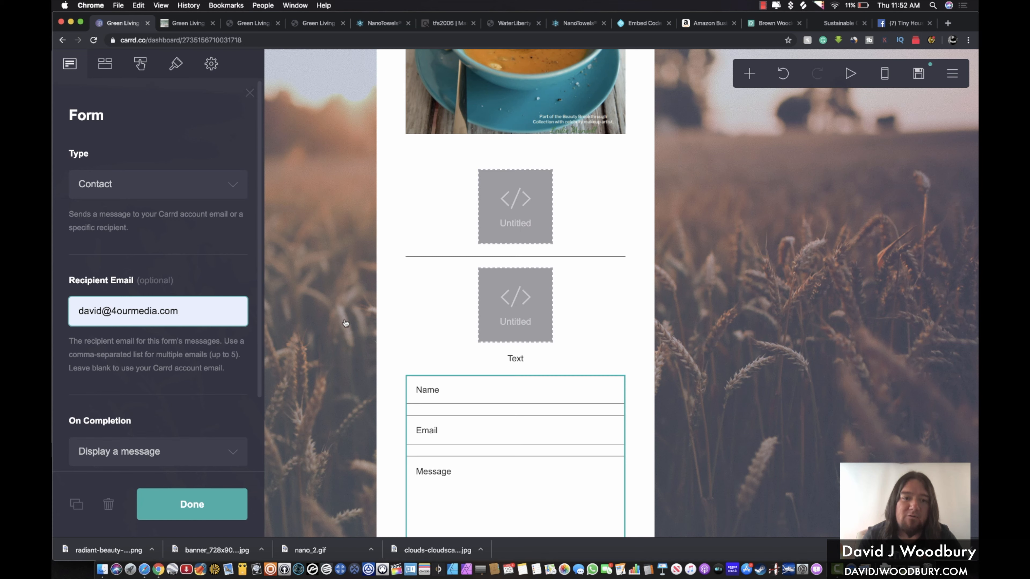
{"action": "left_click", "coordinate": [216, 272]}
Set On Completion back to 'Display a message' after trying 'Redirect to a URL'
{"action": "scroll", "coordinate": [216, 273], "scroll_direction": "down", "scroll_amount": 3}
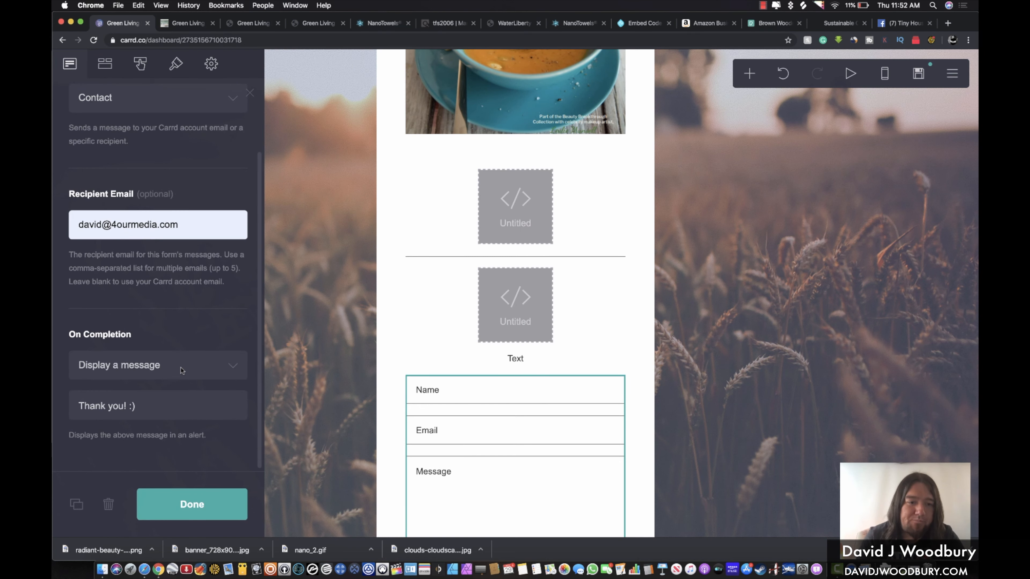
{"action": "left_click", "coordinate": [129, 359]}
{"action": "left_click", "coordinate": [131, 380]}
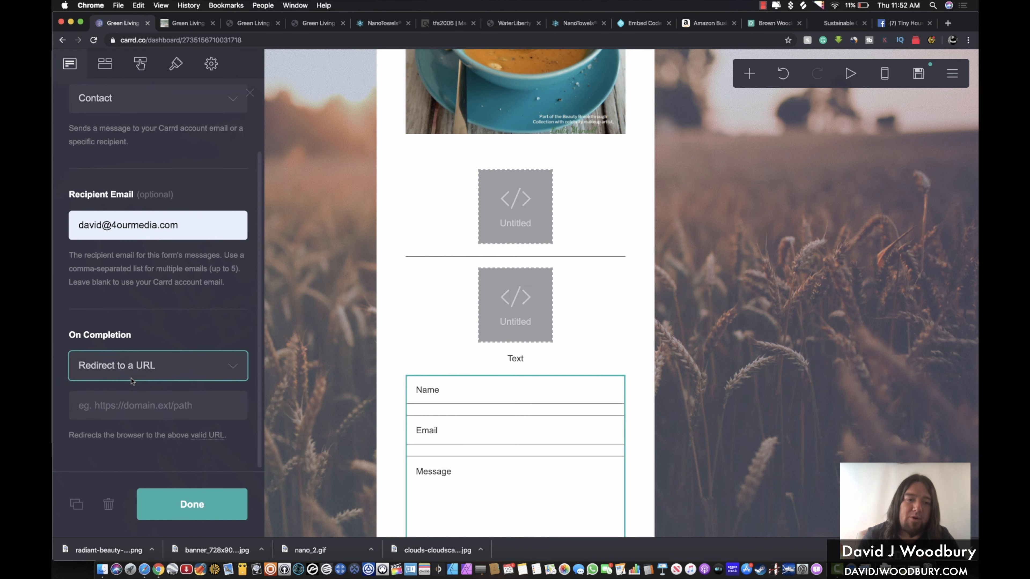
{"action": "left_click", "coordinate": [130, 409]}
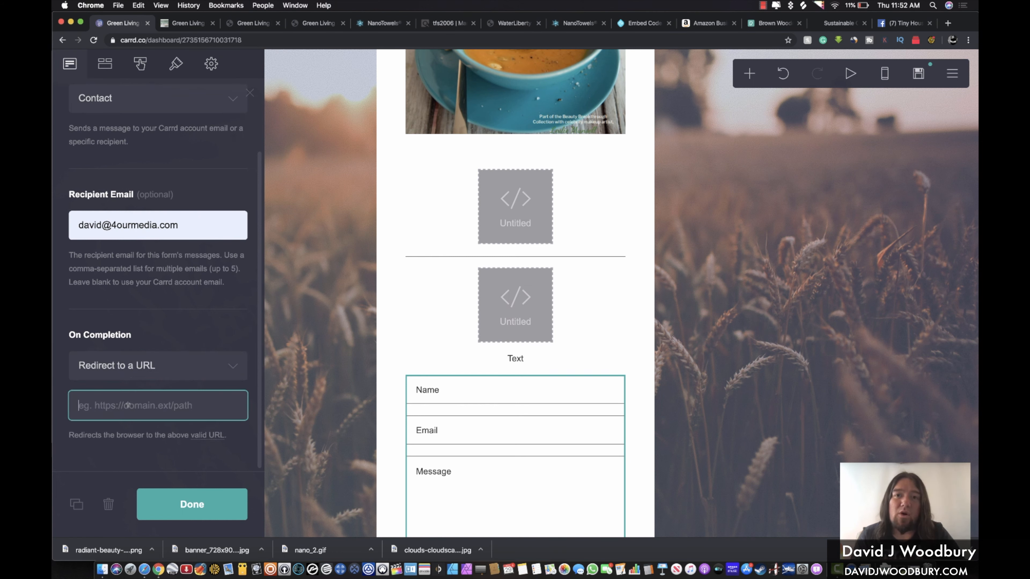
{"action": "left_click", "coordinate": [140, 367]}
{"action": "left_click", "coordinate": [118, 355]}
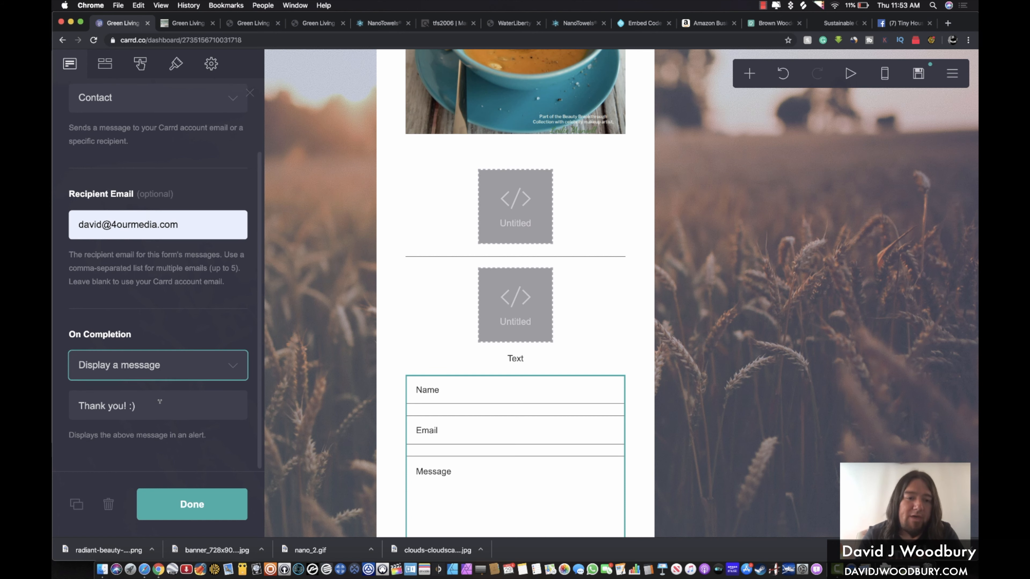
Replace the placeholder 'Text' with 'Enter you best info to get updates on new products!'
{"action": "left_click", "coordinate": [516, 358]}
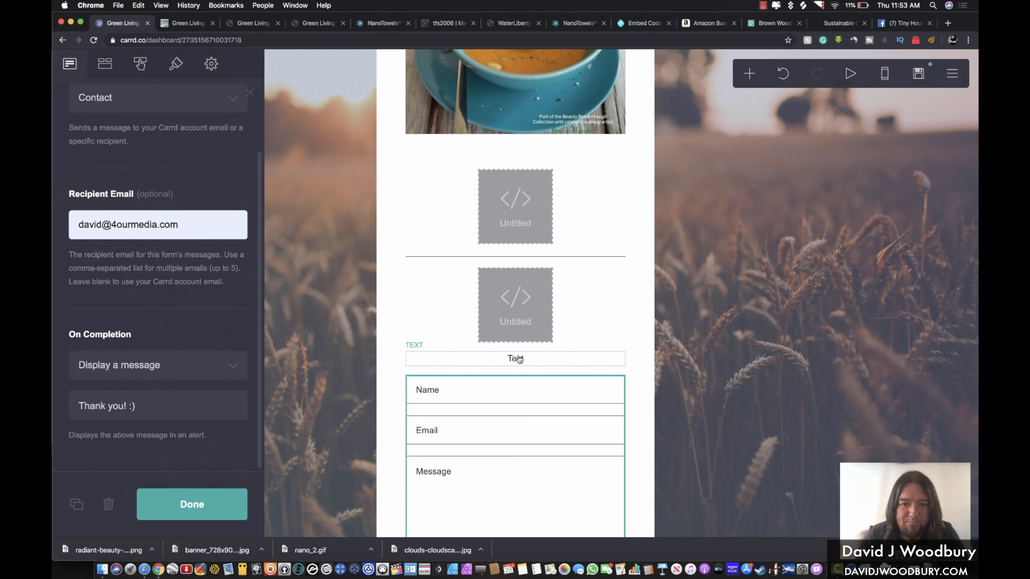
{"action": "left_click_drag", "start_coordinate": [110, 164], "coordinate": [67, 169]}
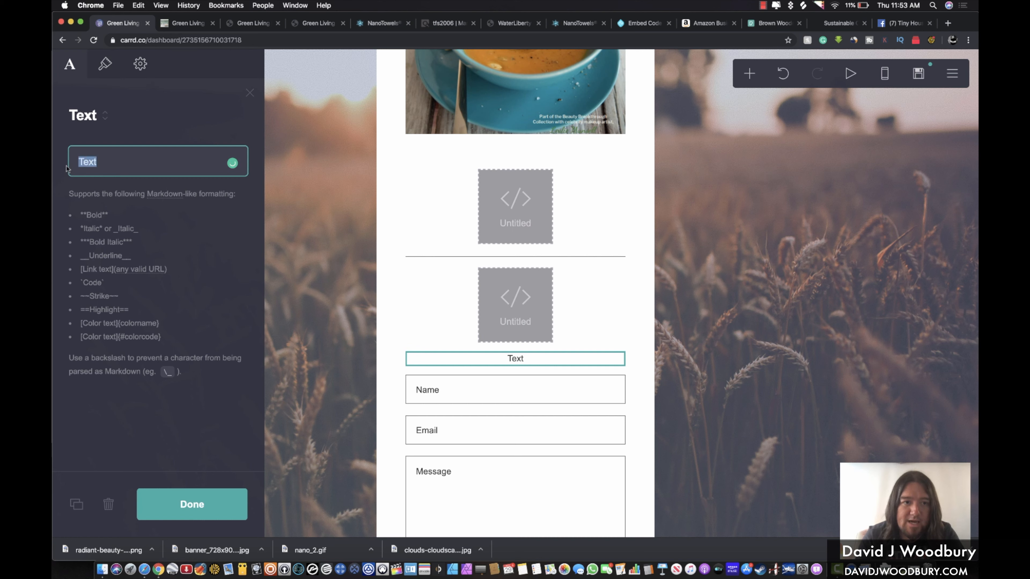
{"action": "type", "text": "Enter you best info to ety"}
{"action": "key", "text": "BackSpace"}
{"action": "key", "text": "BackSpace"}
{"action": "key", "text": "BackSpace"}
{"action": "key", "text": "BackSpace"}
{"action": "type", "text": "get updates on new products!"}
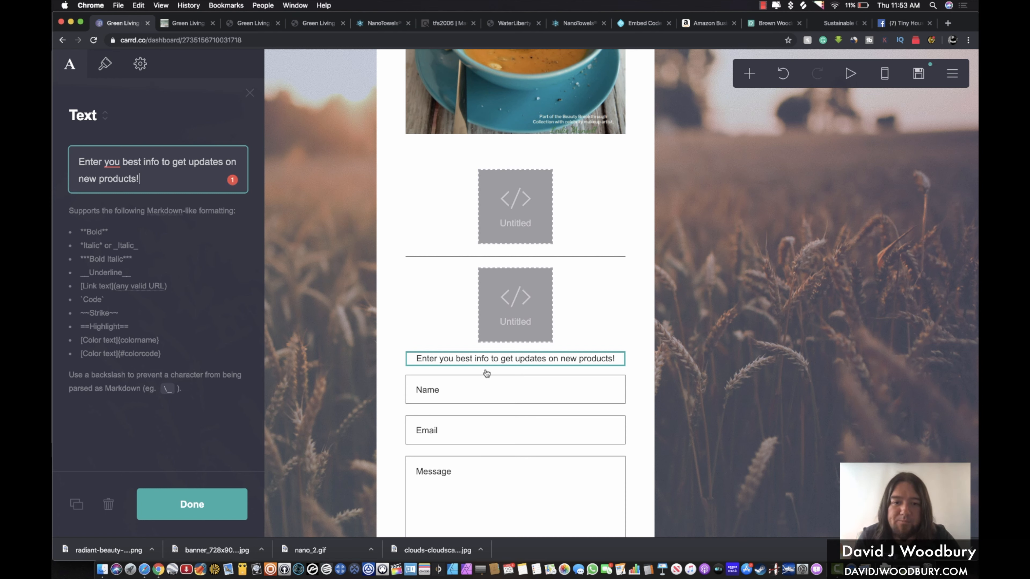
Adjust the sentence's Size slider in its Appearance settings
{"action": "left_click", "coordinate": [106, 64]}
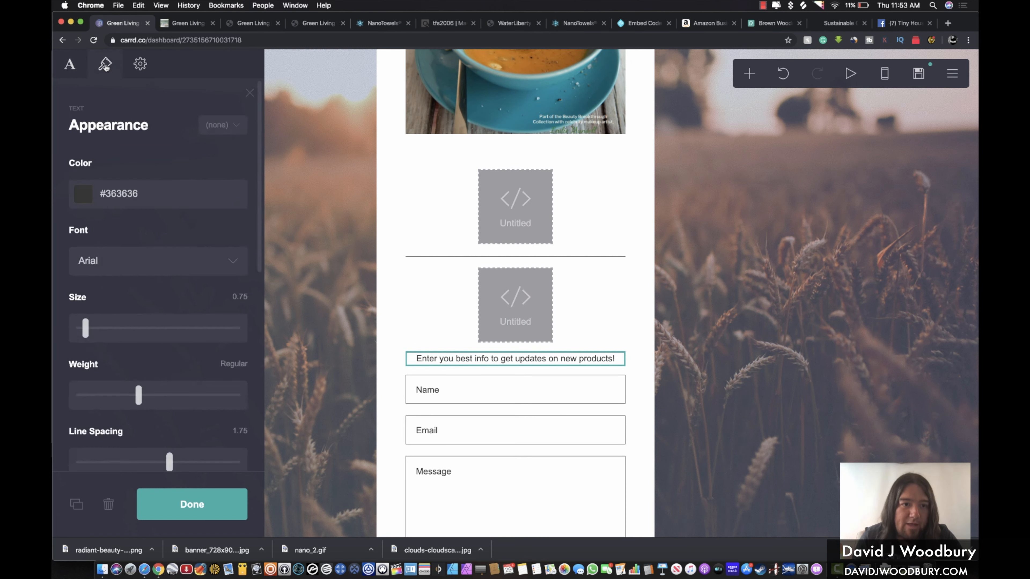
{"action": "scroll", "coordinate": [110, 378], "scroll_direction": "down", "scroll_amount": 5}
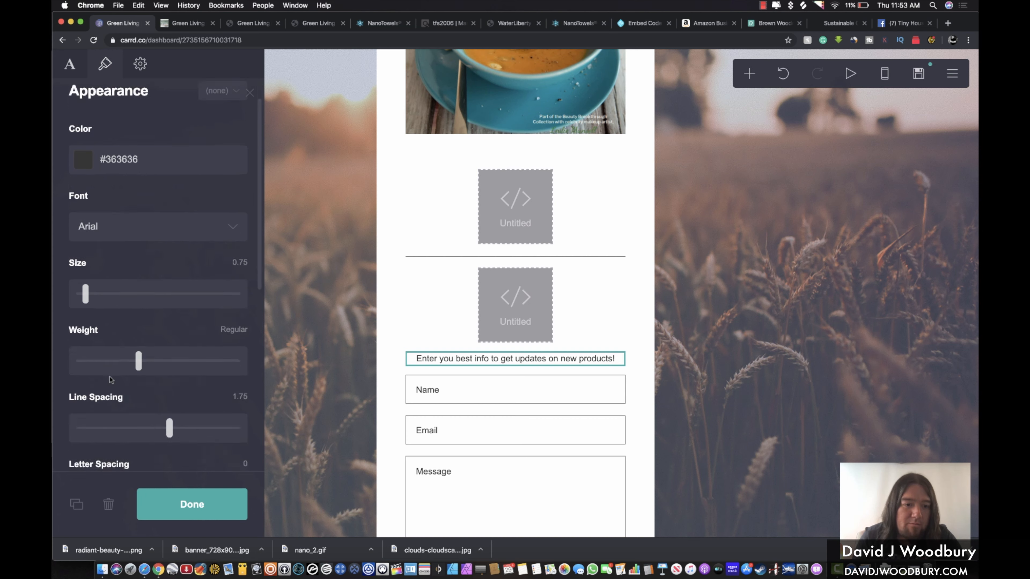
{"action": "scroll", "coordinate": [110, 379], "scroll_direction": "down", "scroll_amount": 10}
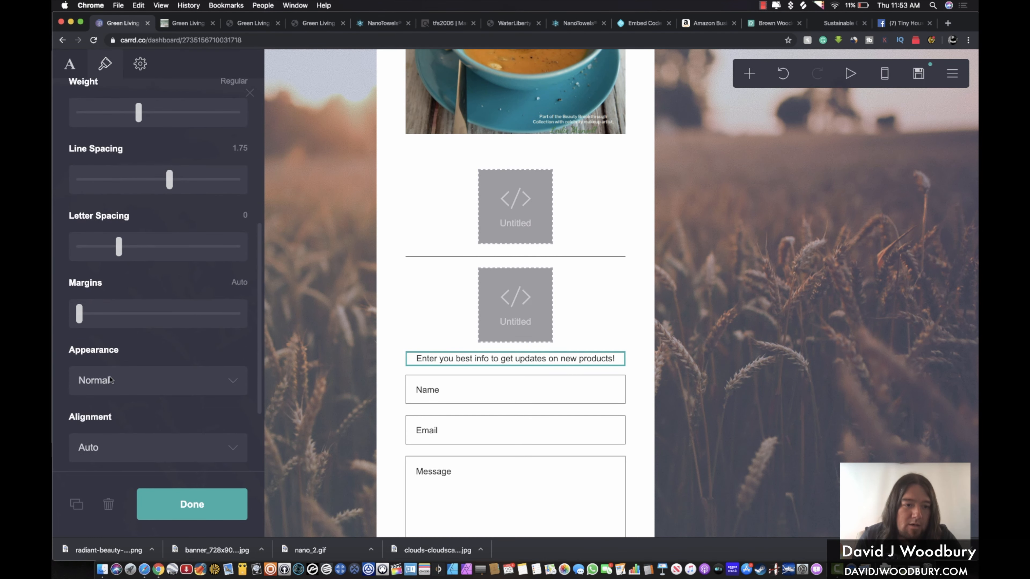
{"action": "scroll", "coordinate": [139, 358], "scroll_direction": "up", "scroll_amount": 10}
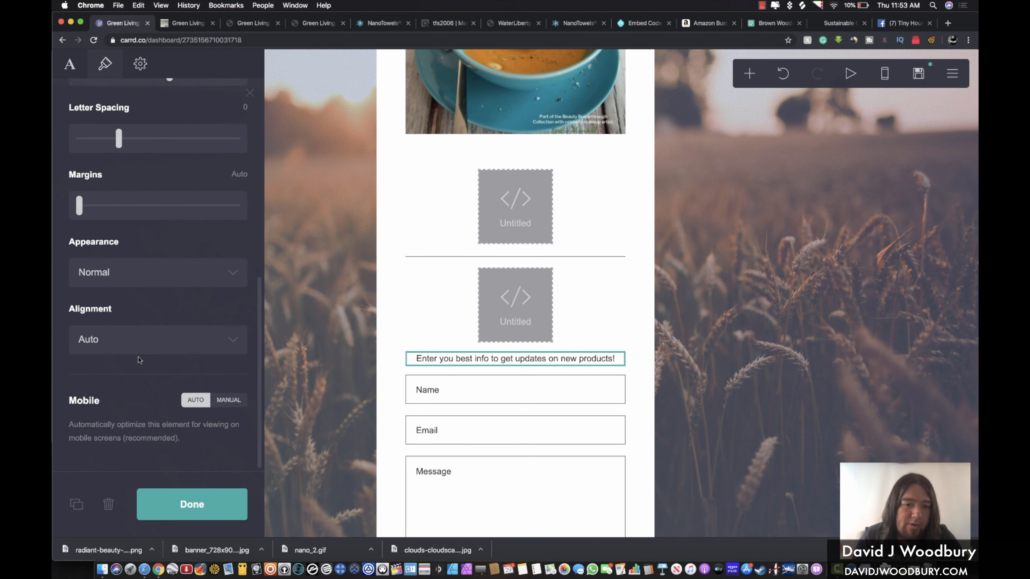
{"action": "scroll", "coordinate": [139, 357], "scroll_direction": "up", "scroll_amount": 5}
{"action": "mouse_move", "coordinate": [87, 330]}
{"action": "left_mouse_down"}
{"action": "mouse_move", "coordinate": [101, 331]}
{"action": "mouse_move", "coordinate": [85, 331]}
{"action": "left_mouse_up"}
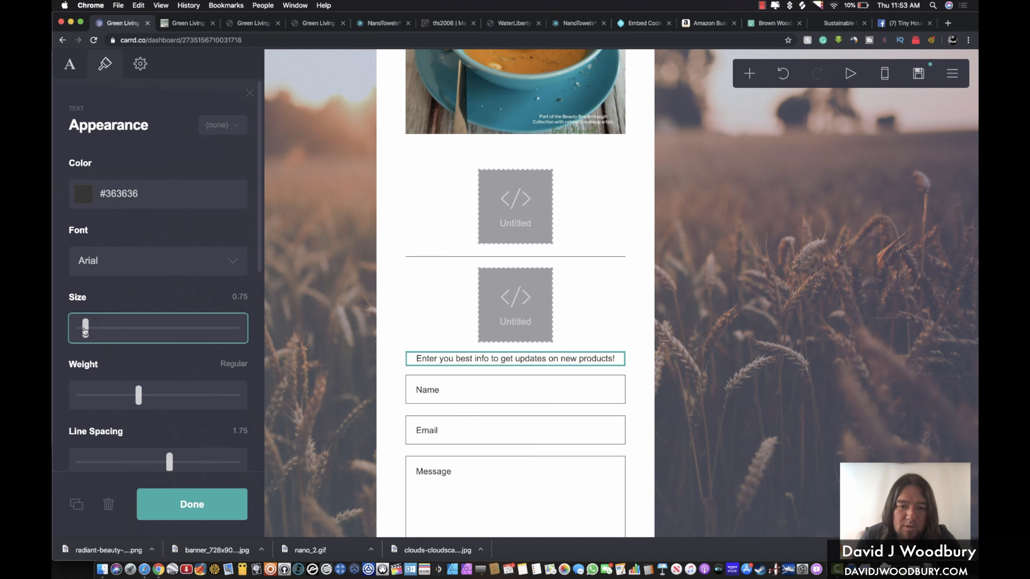
Narrow the form's fields to width 17 and tighten their spacing to 0.625
{"action": "left_click", "coordinate": [447, 392]}
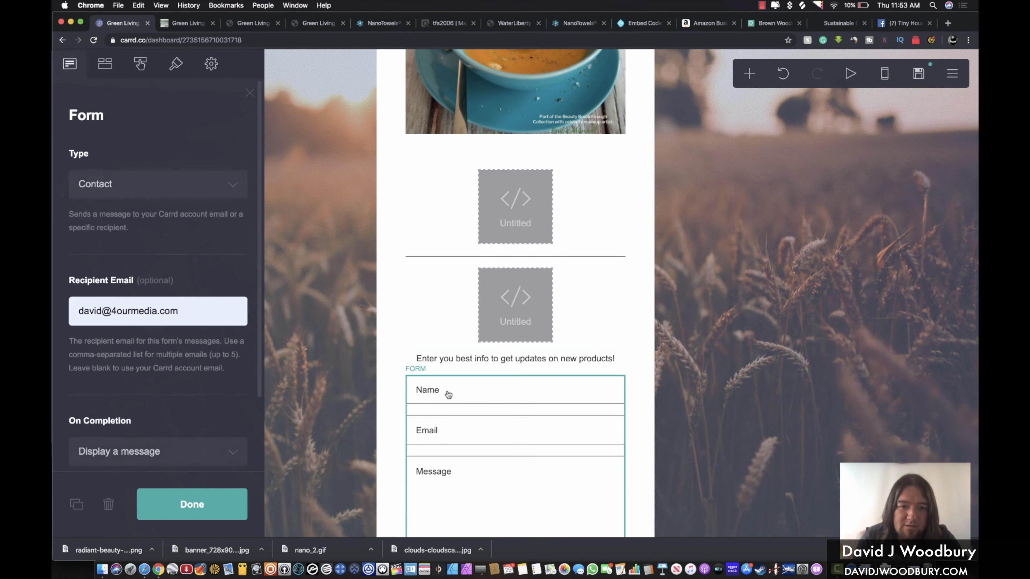
{"action": "left_click", "coordinate": [140, 66]}
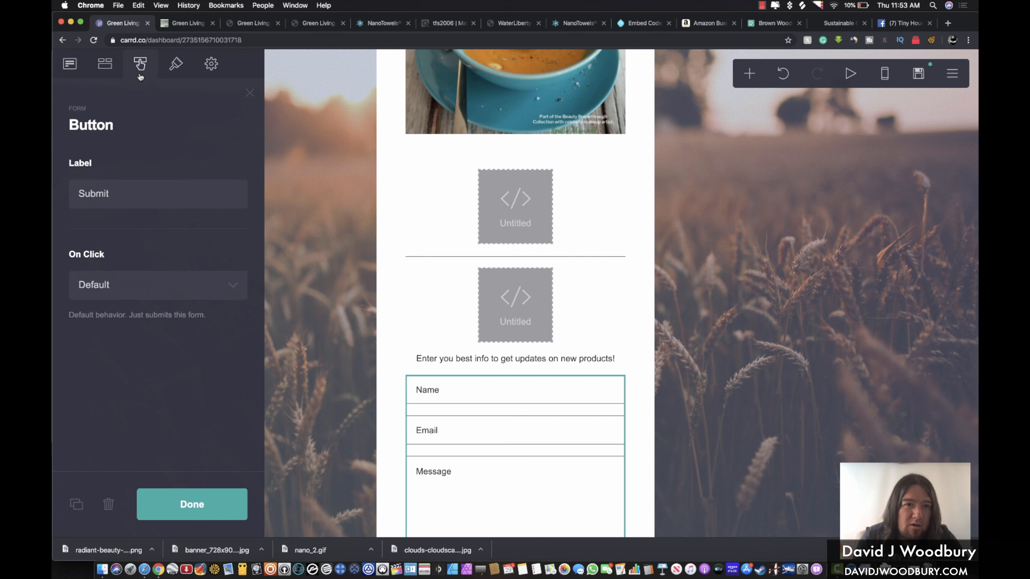
{"action": "left_click", "coordinate": [178, 72]}
{"action": "scroll", "coordinate": [164, 151], "scroll_direction": "down", "scroll_amount": 5}
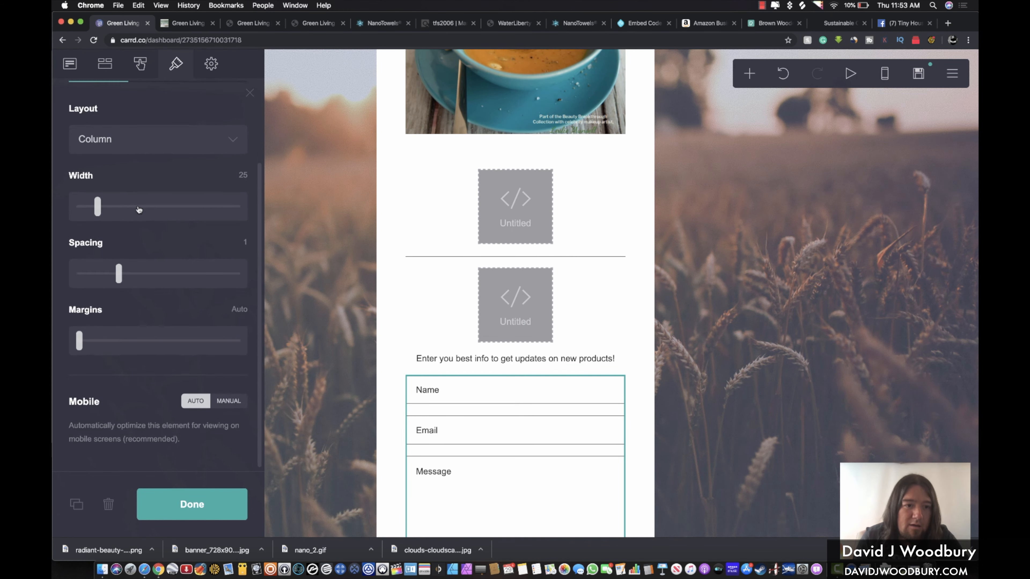
{"action": "mouse_move", "coordinate": [102, 206]}
{"action": "left_mouse_down"}
{"action": "mouse_move", "coordinate": [127, 206]}
{"action": "mouse_move", "coordinate": [83, 210]}
{"action": "left_mouse_up"}
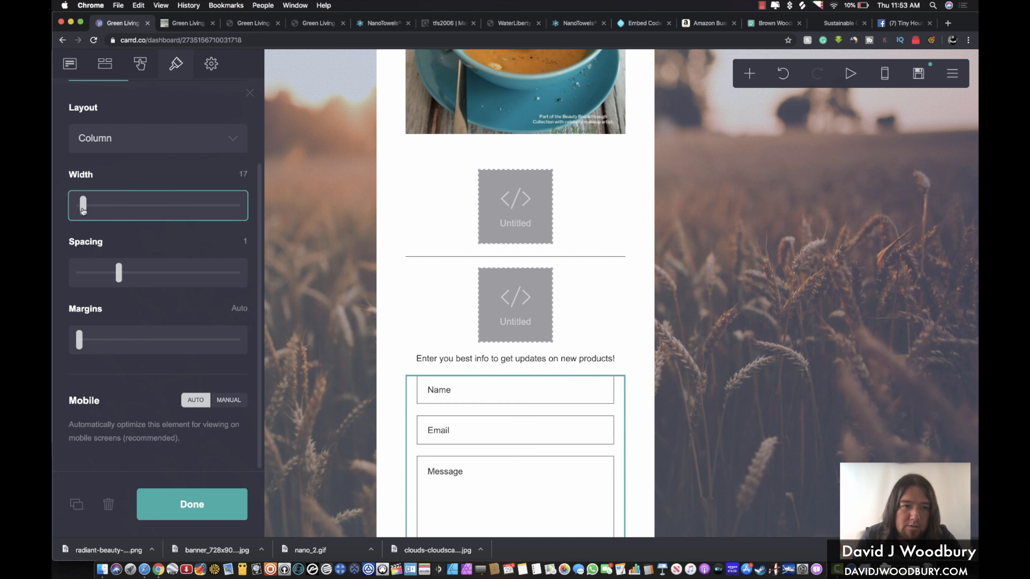
{"action": "left_click_drag", "start_coordinate": [120, 276], "coordinate": [105, 276]}
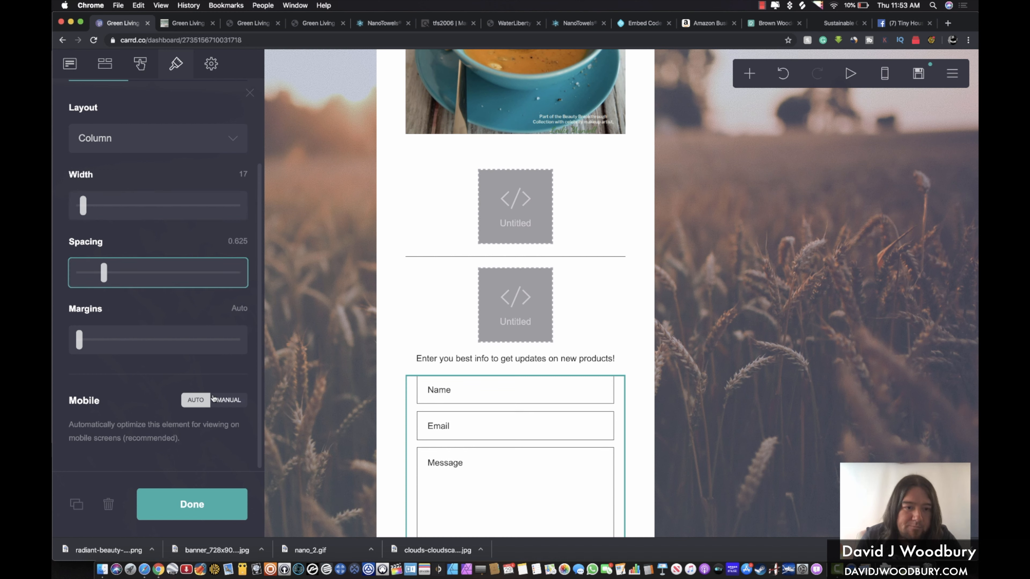
{"action": "left_click", "coordinate": [139, 64]}
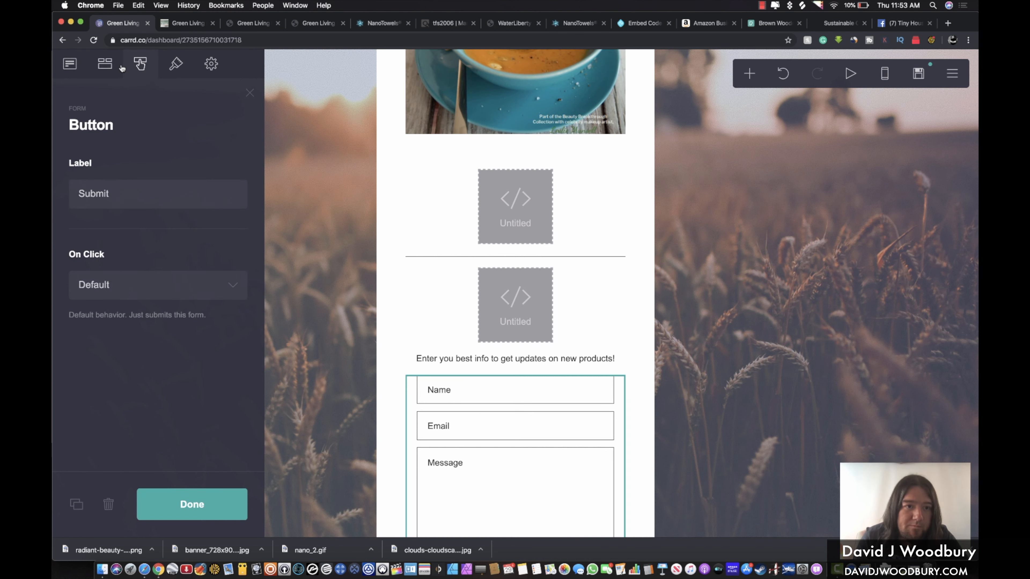
{"action": "scroll", "coordinate": [359, 240], "scroll_direction": "down", "scroll_amount": 3}
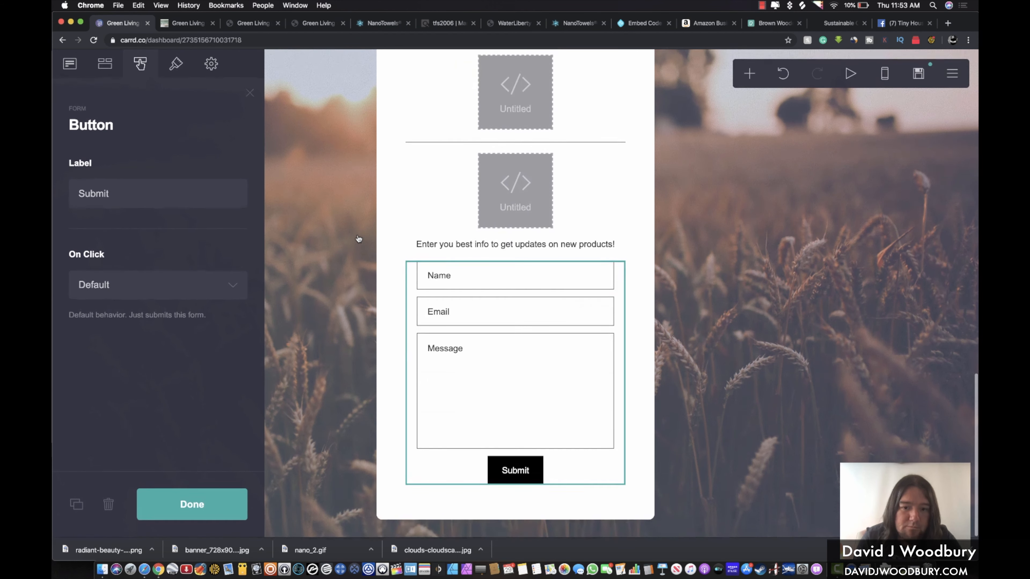
Change the form's submit button label to 'Stay Updated!'
{"action": "double_click", "coordinate": [101, 193]}
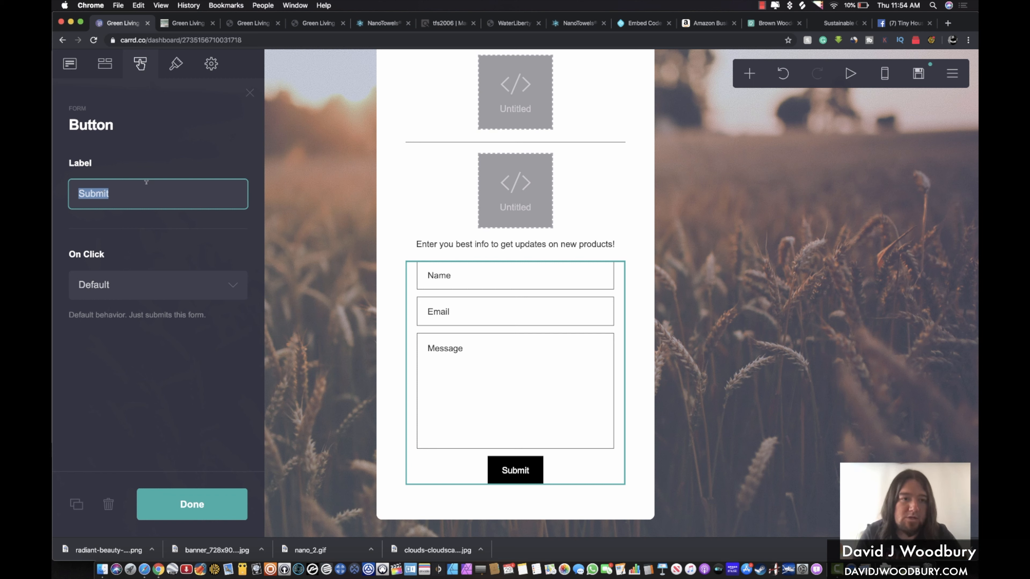
{"action": "type", "text": "Enter"}
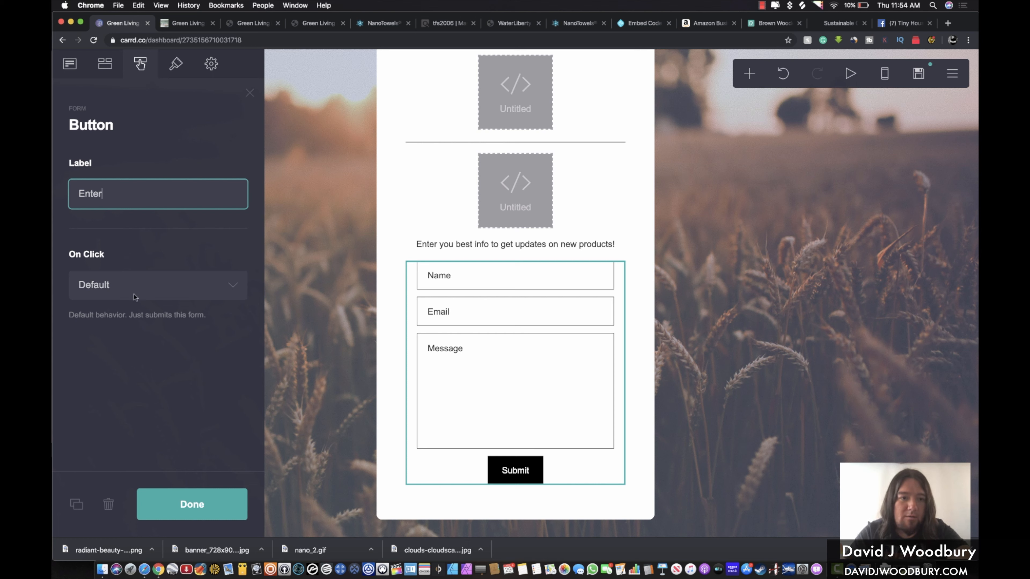
{"action": "left_click", "coordinate": [134, 292]}
{"action": "left_click", "coordinate": [113, 191]}
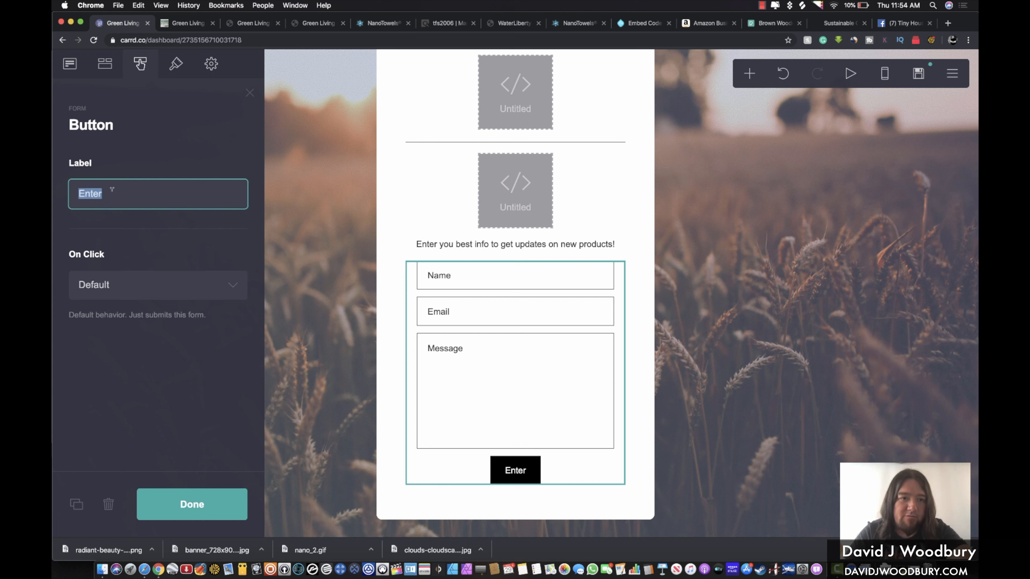
{"action": "type", "text": "Submit"}
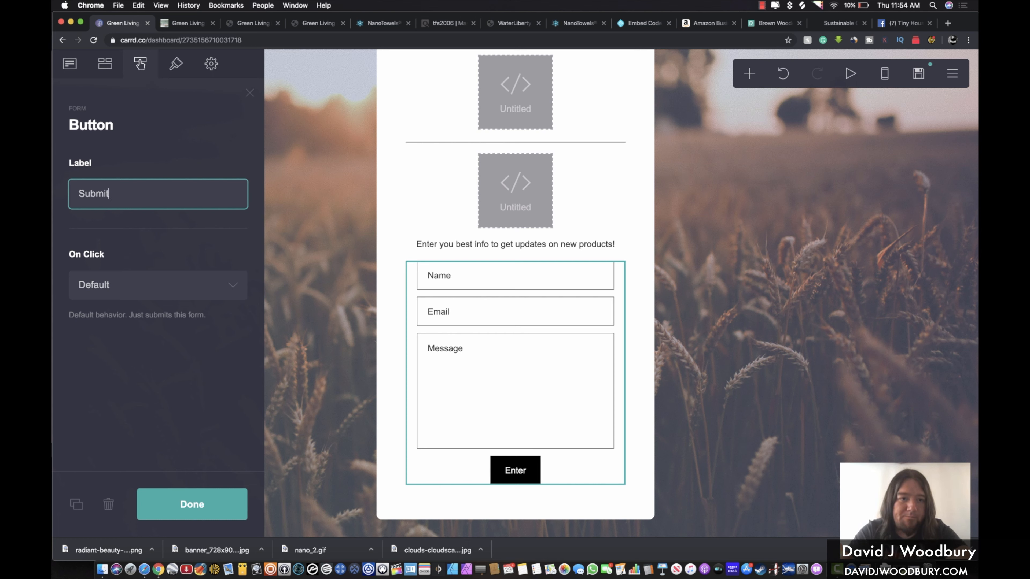
{"action": "double_click", "coordinate": [129, 196]}
{"action": "type", "text": "Jo"}
{"action": "key", "text": "BackSpace"}
{"action": "key", "text": "BackSpace"}
{"action": "type", "text": "Stay Updated!"}
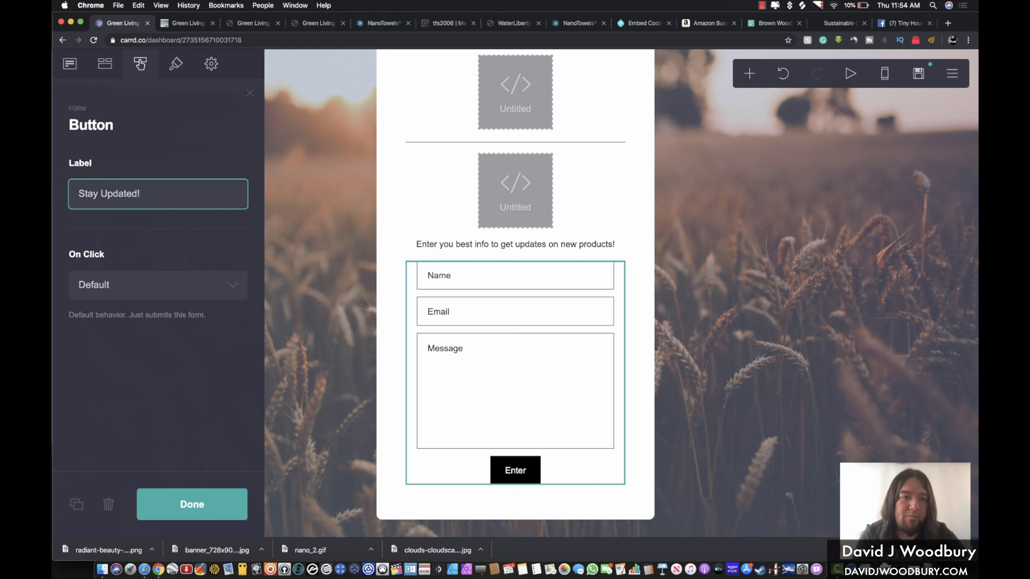
{"action": "left_click", "coordinate": [157, 158]}
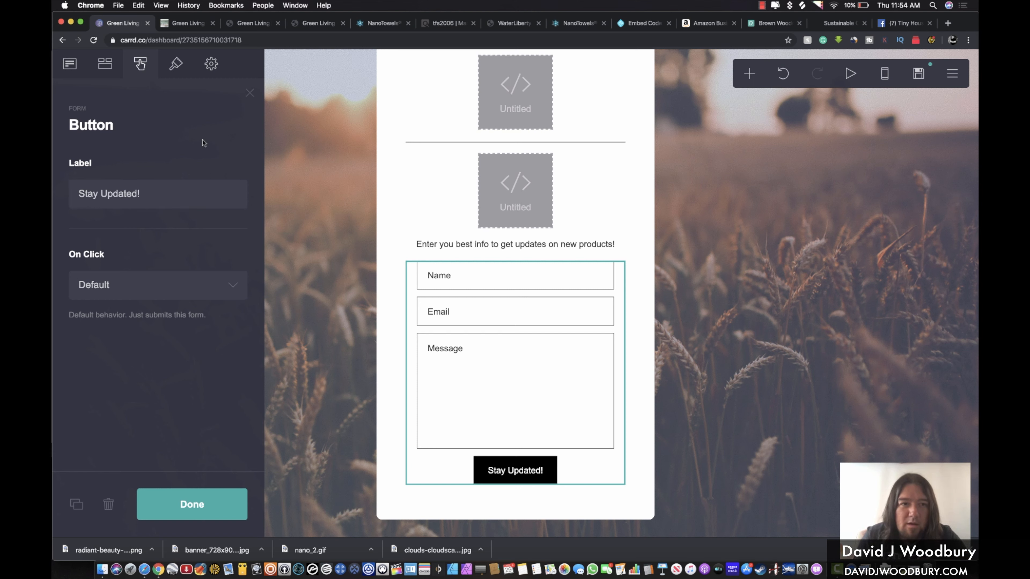
Review the form's fields and general settings, then deselect it and open the site's publishing options
{"action": "left_click", "coordinate": [105, 63]}
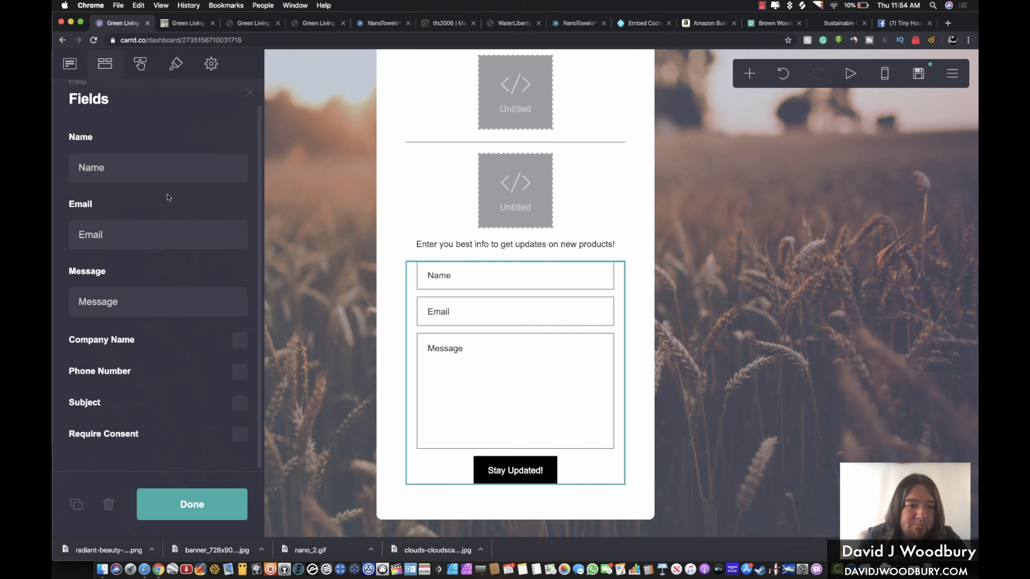
{"action": "left_click", "coordinate": [72, 64]}
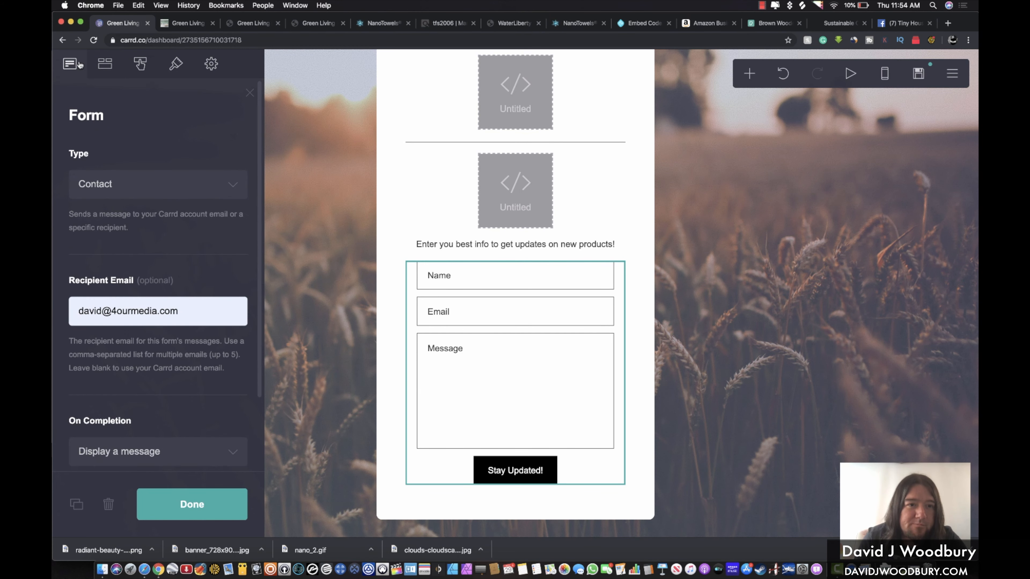
{"action": "scroll", "coordinate": [167, 155], "scroll_direction": "down", "scroll_amount": 3}
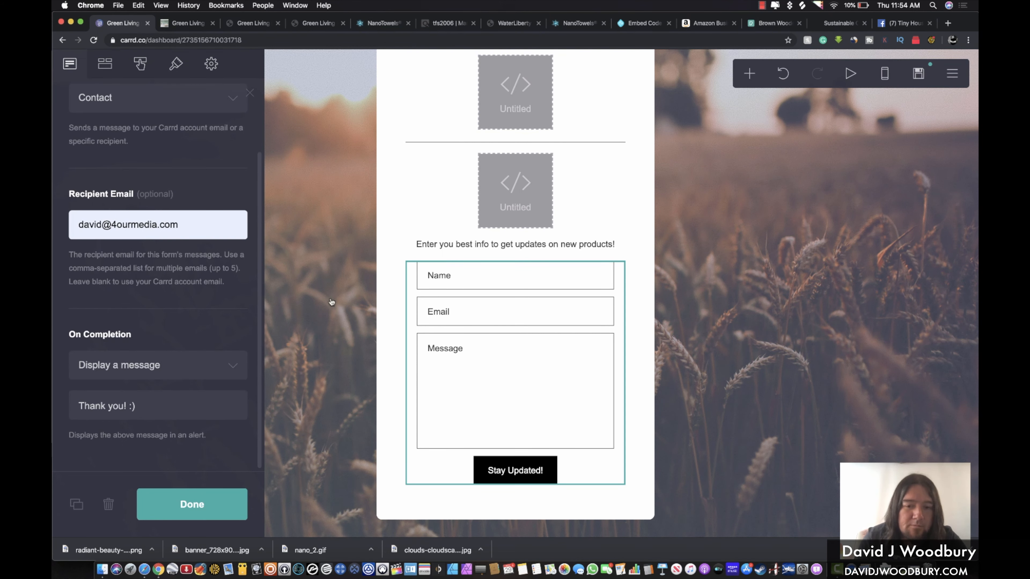
{"action": "left_click", "coordinate": [633, 267]}
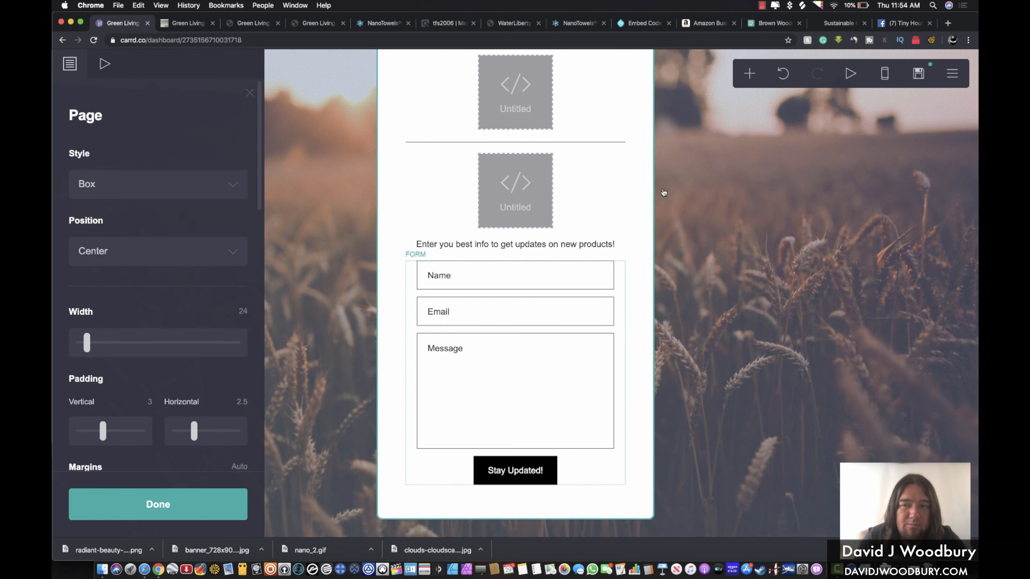
{"action": "left_click", "coordinate": [918, 74]}
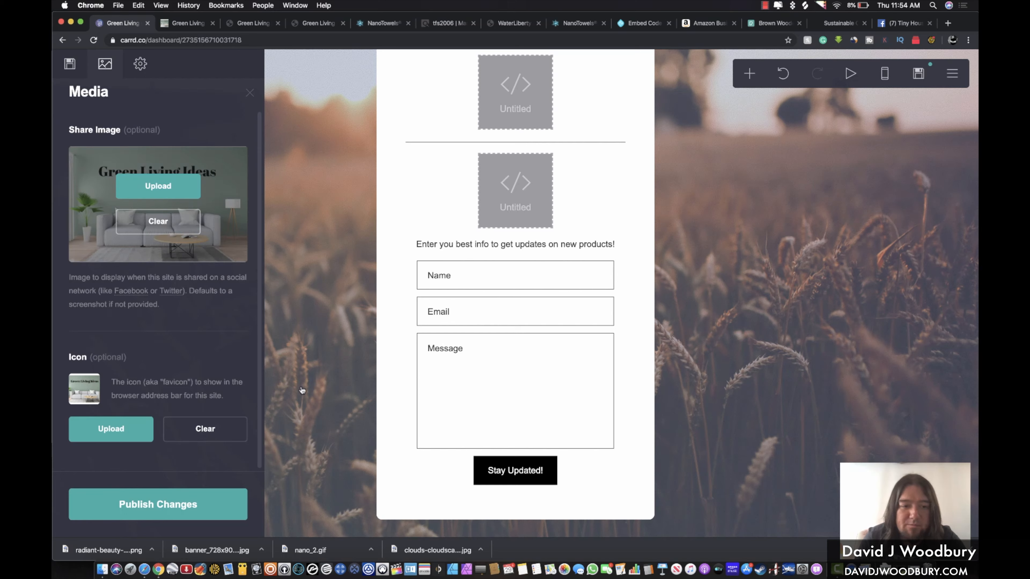
Republish to greenlivingideas.carrd.co and open the live site at its signup form's Name field
{"action": "left_click", "coordinate": [158, 510]}
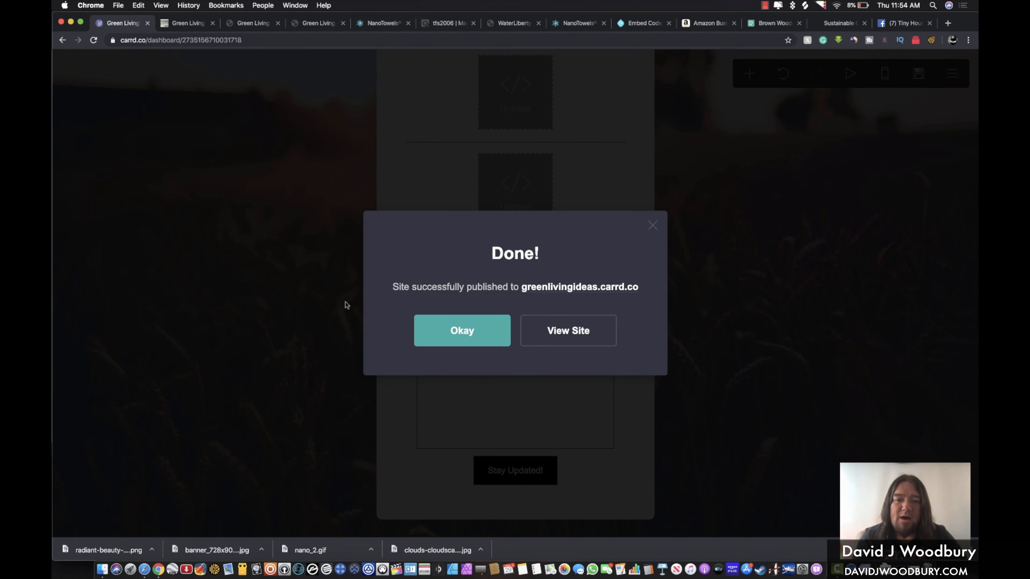
{"action": "left_click", "coordinate": [586, 326]}
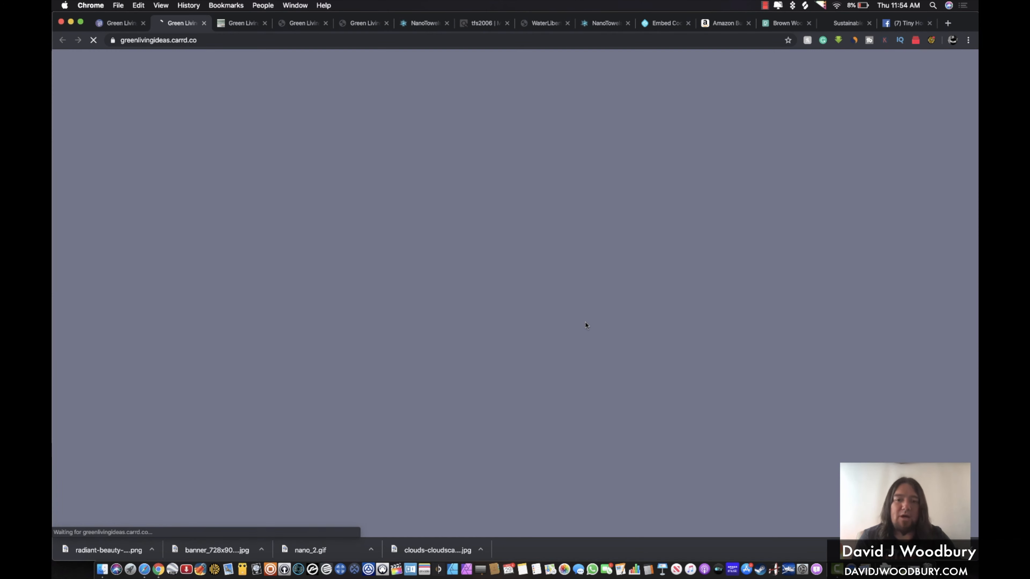
{"action": "scroll", "coordinate": [586, 325], "scroll_direction": "down", "scroll_amount": 20}
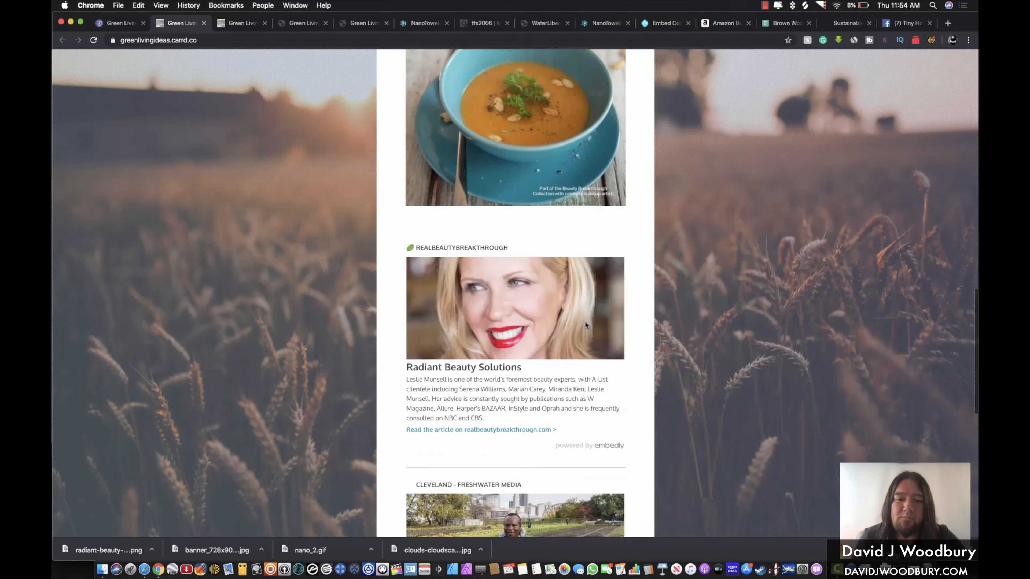
{"action": "left_click", "coordinate": [462, 273]}
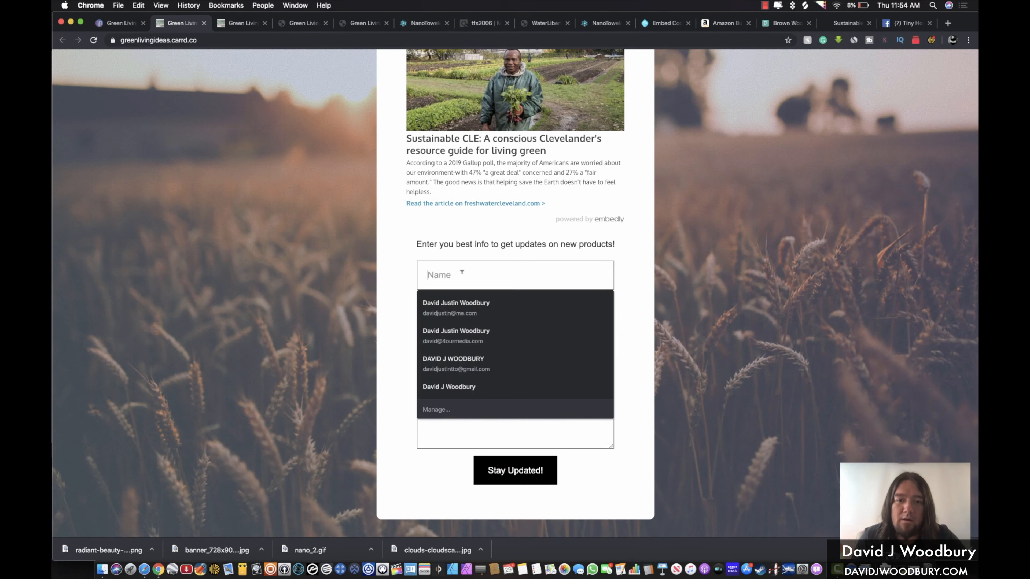
Fill the live form with a test name, an e-mail address and the message 'hi test'
{"action": "type", "text": "david"}
{"action": "key", "text": "Tab"}
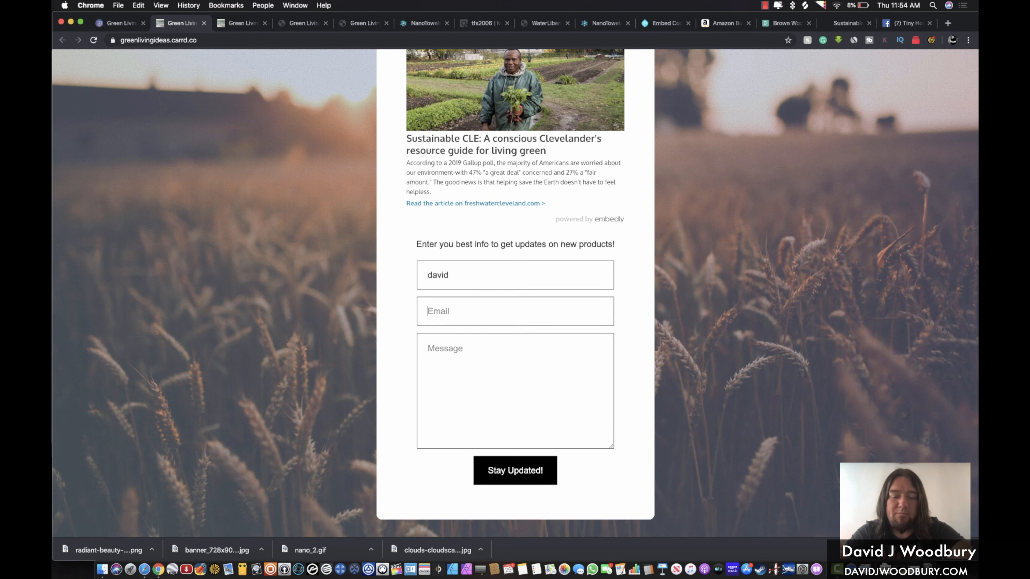
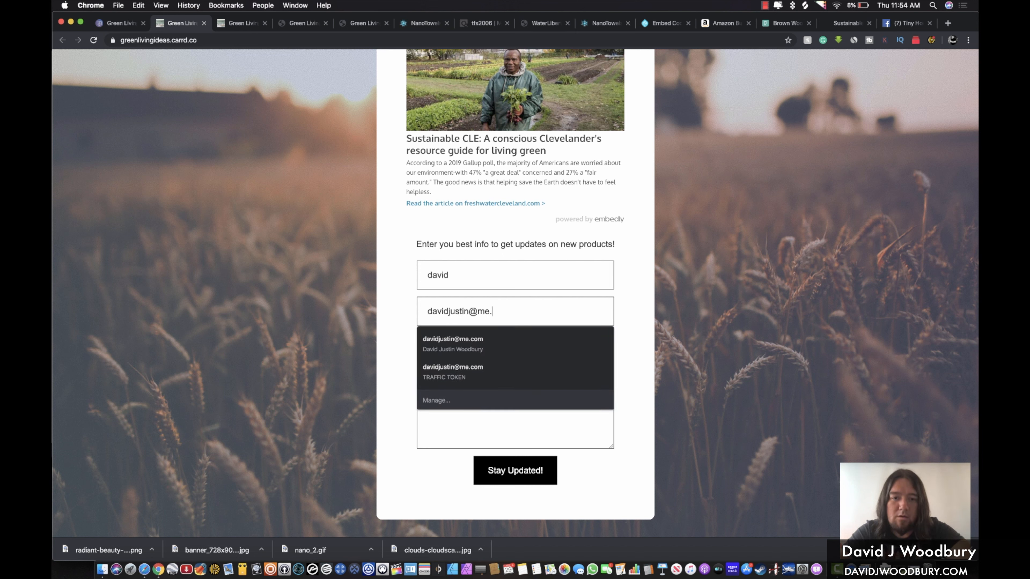
{"action": "key", "text": "Tab"}
{"action": "type", "text": "h"}
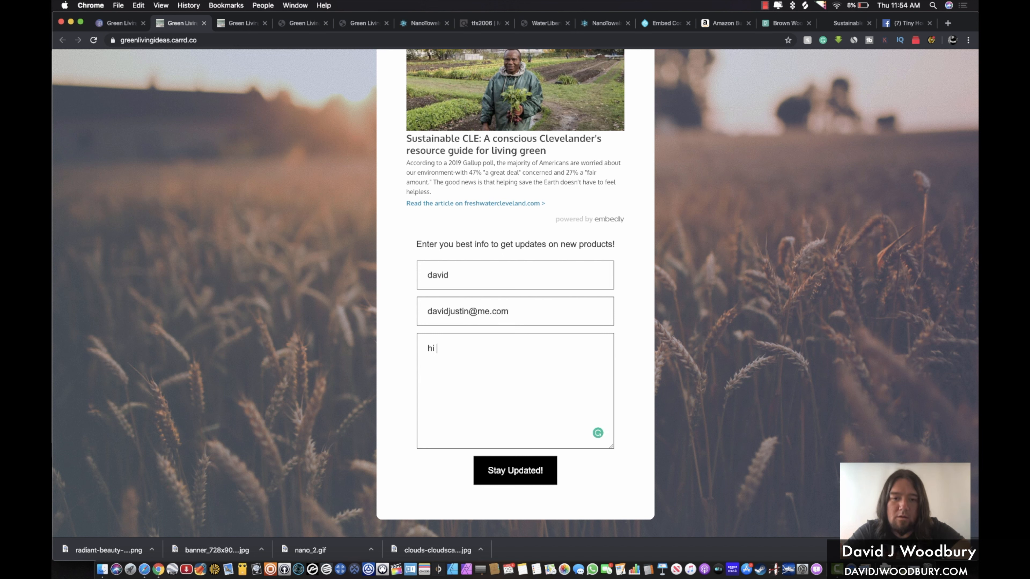
Submit the entry with Stay Updated!, dismiss the thank-you alert, and check Mail for it
{"action": "left_click", "coordinate": [508, 469]}
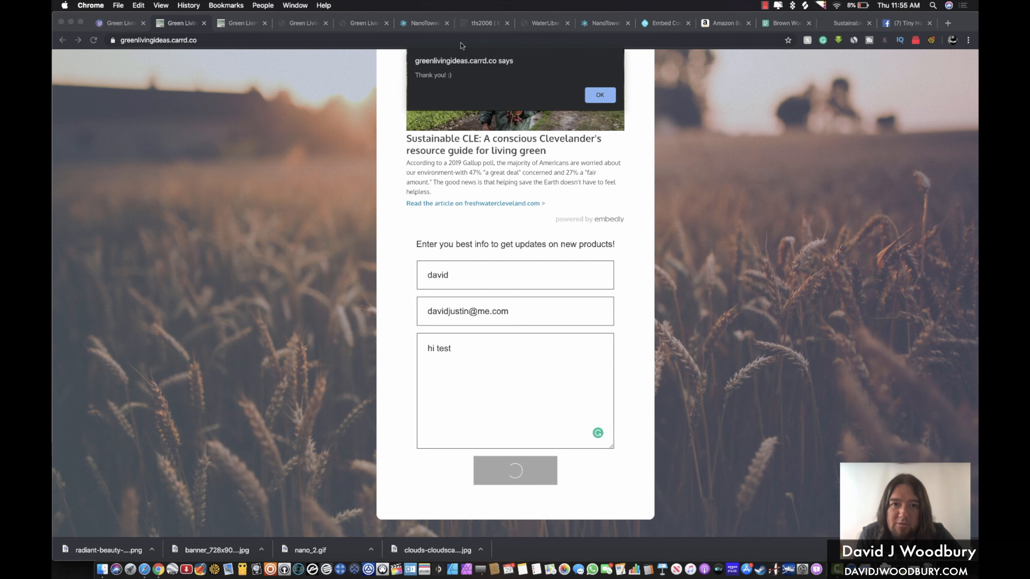
{"action": "left_click", "coordinate": [605, 95]}
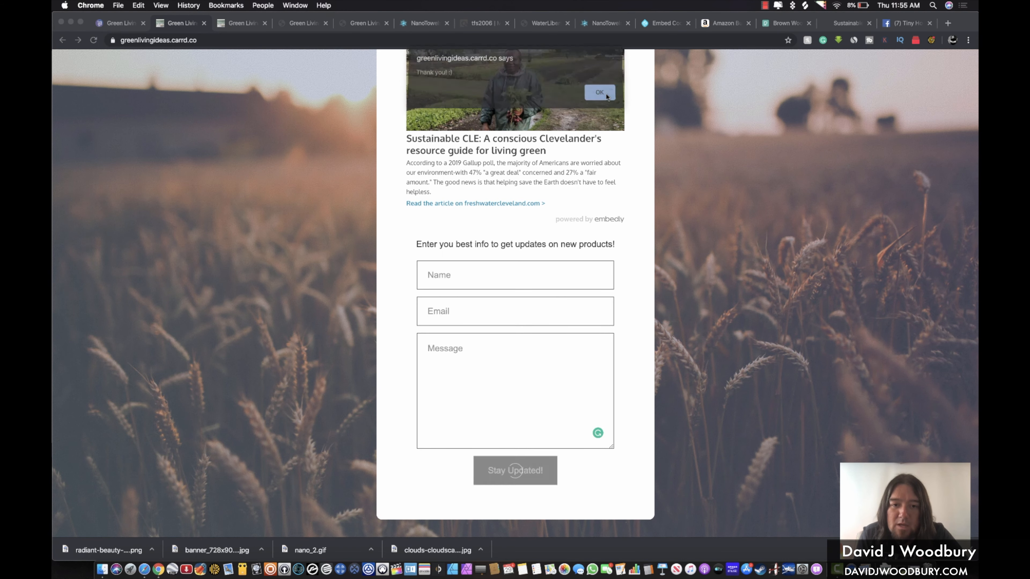
{"action": "scroll", "coordinate": [428, 229], "scroll_direction": "up", "scroll_amount": 5}
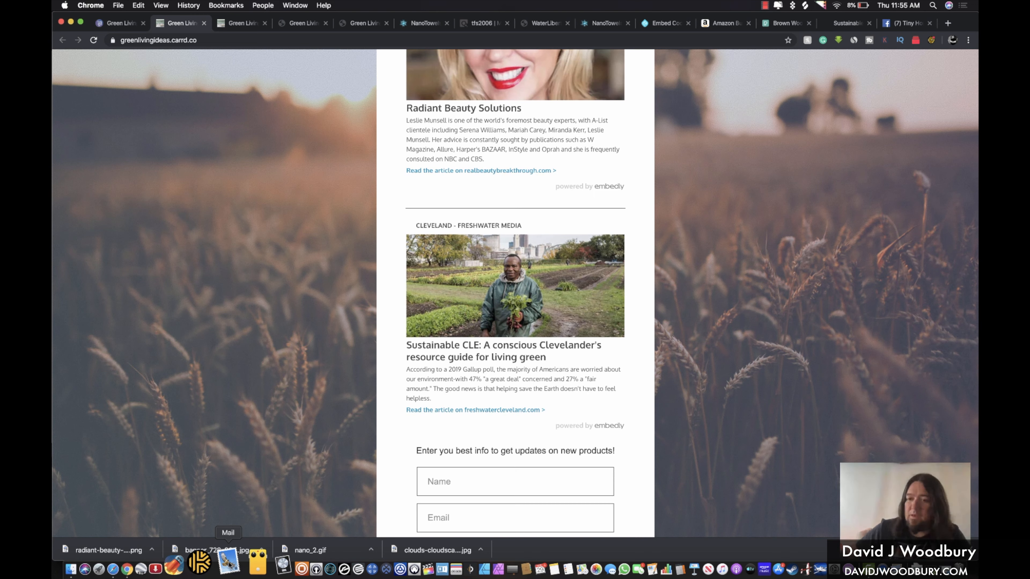
{"action": "left_click", "coordinate": [228, 563]}
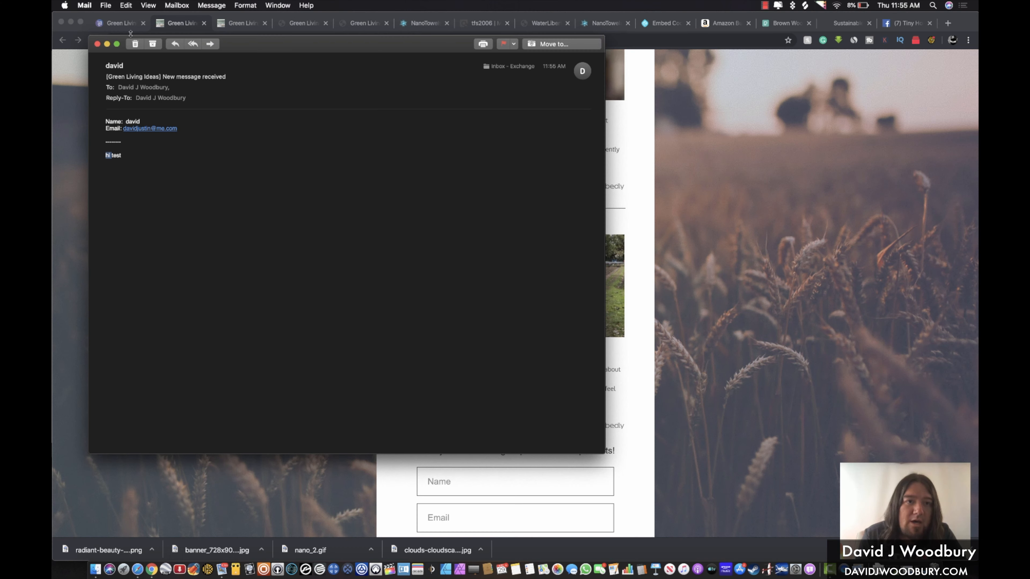
{"action": "left_click", "coordinate": [21, 10]}
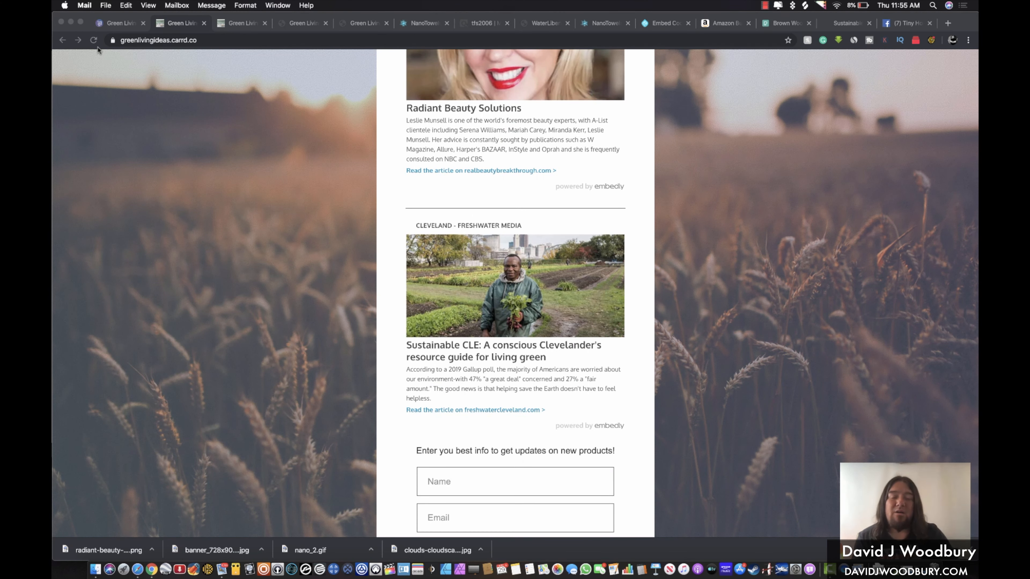
Dismiss the low-battery notice and close both Green Living live-site tabs to reach the editor
{"action": "scroll", "coordinate": [513, 294], "scroll_direction": "down", "scroll_amount": 5}
{"action": "scroll", "coordinate": [512, 294], "scroll_direction": "up", "scroll_amount": 10}
{"action": "scroll", "coordinate": [513, 298], "scroll_direction": "up", "scroll_amount": 10}
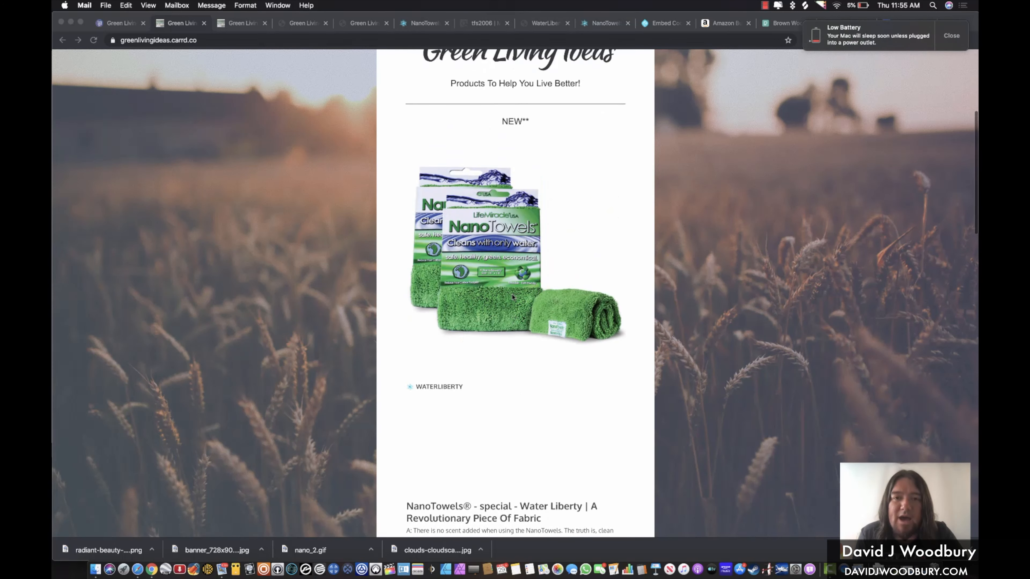
{"action": "left_click", "coordinate": [953, 37]}
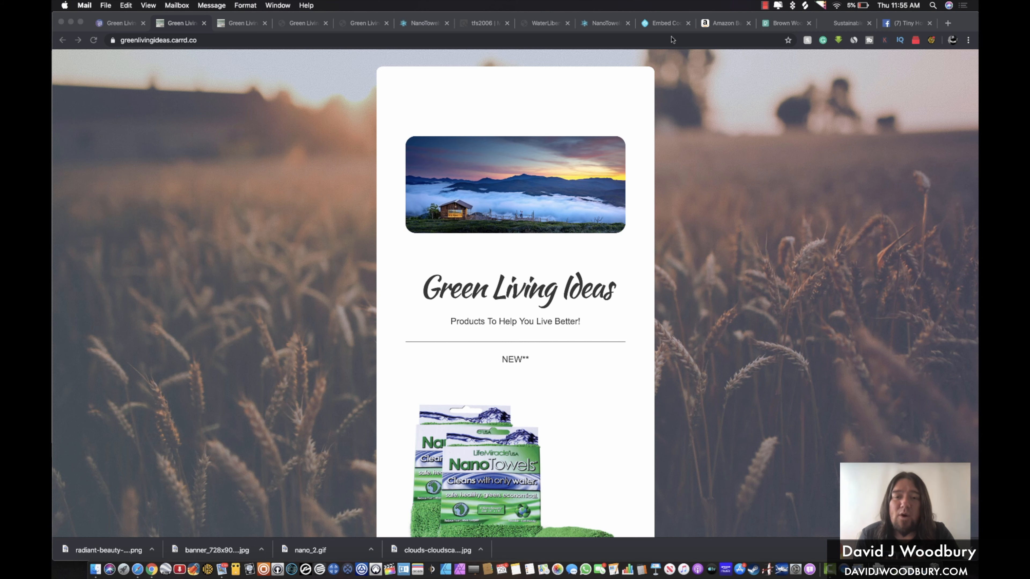
{"action": "left_click", "coordinate": [687, 143]}
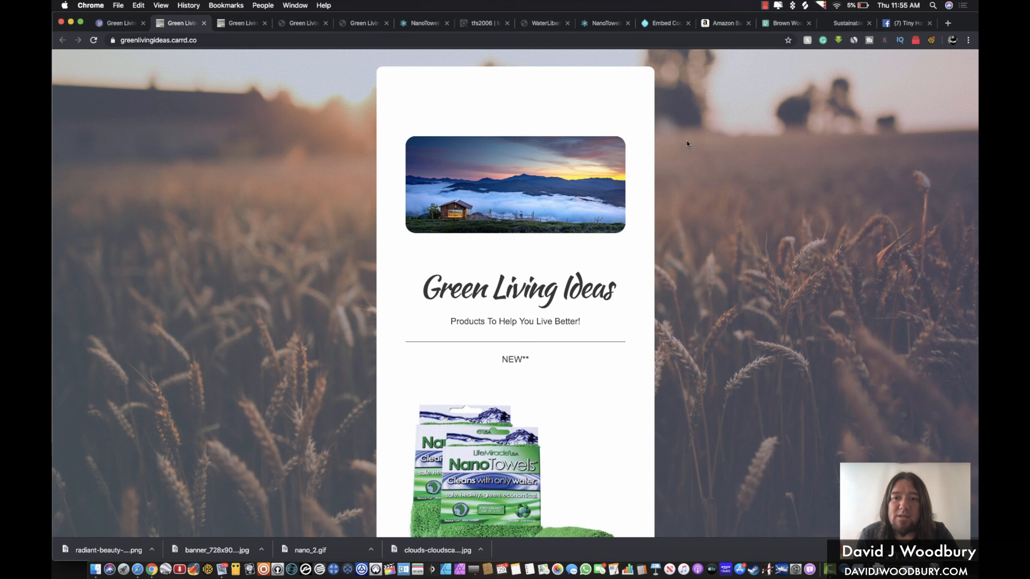
{"action": "left_click", "coordinate": [204, 23]}
{"action": "left_click", "coordinate": [204, 23]}
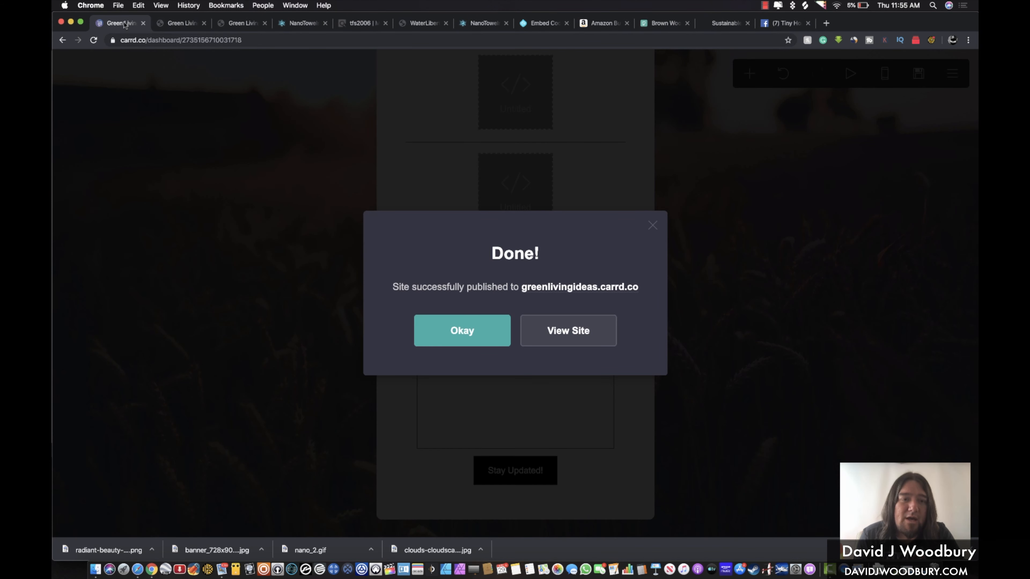
Close the publish confirmation, then review the site's Publish settings and page background settings
{"action": "left_click", "coordinate": [282, 189]}
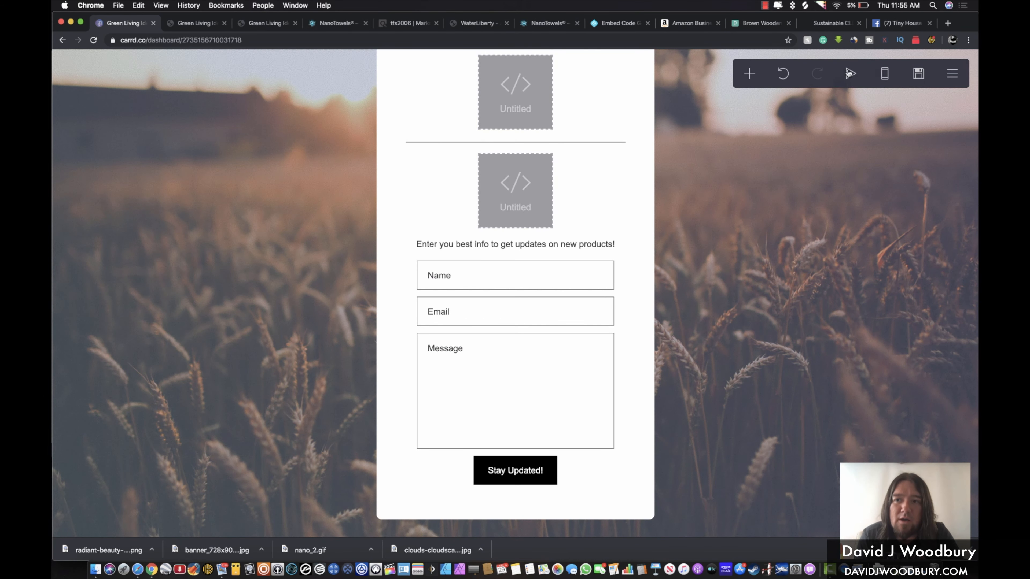
{"action": "left_click", "coordinate": [909, 73]}
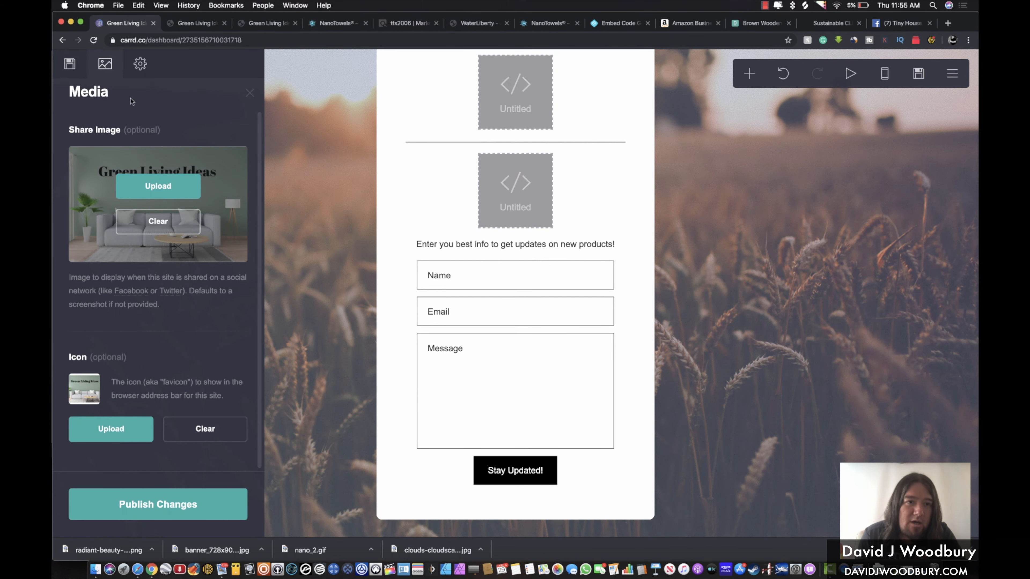
{"action": "left_click", "coordinate": [70, 65]}
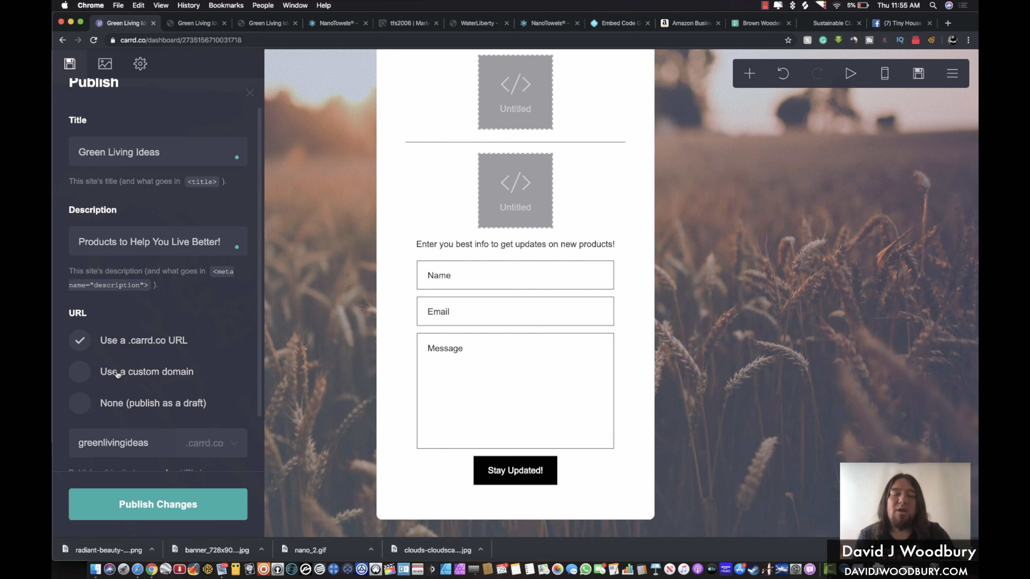
{"action": "left_click", "coordinate": [321, 338]}
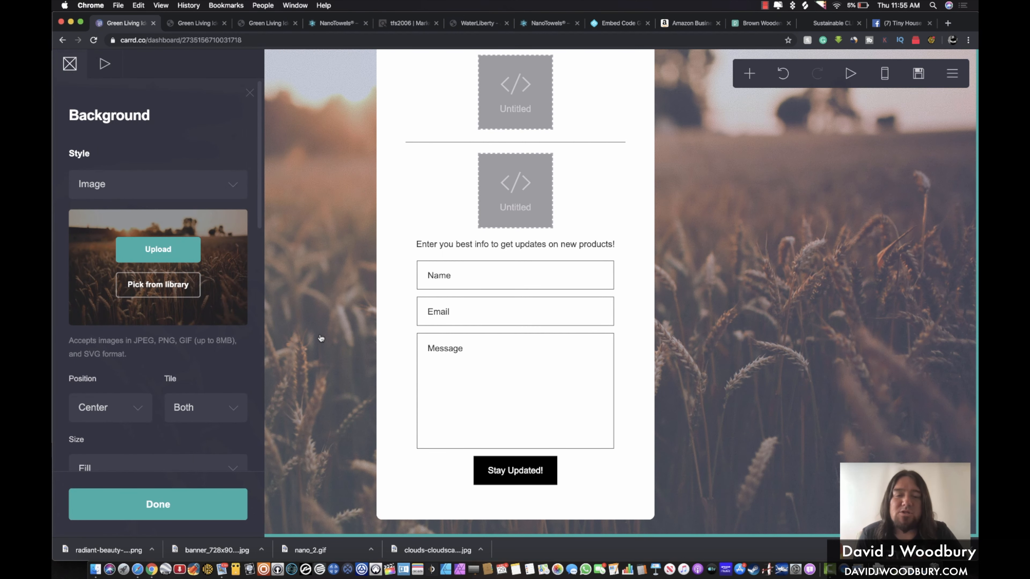
{"action": "left_click", "coordinate": [320, 338]}
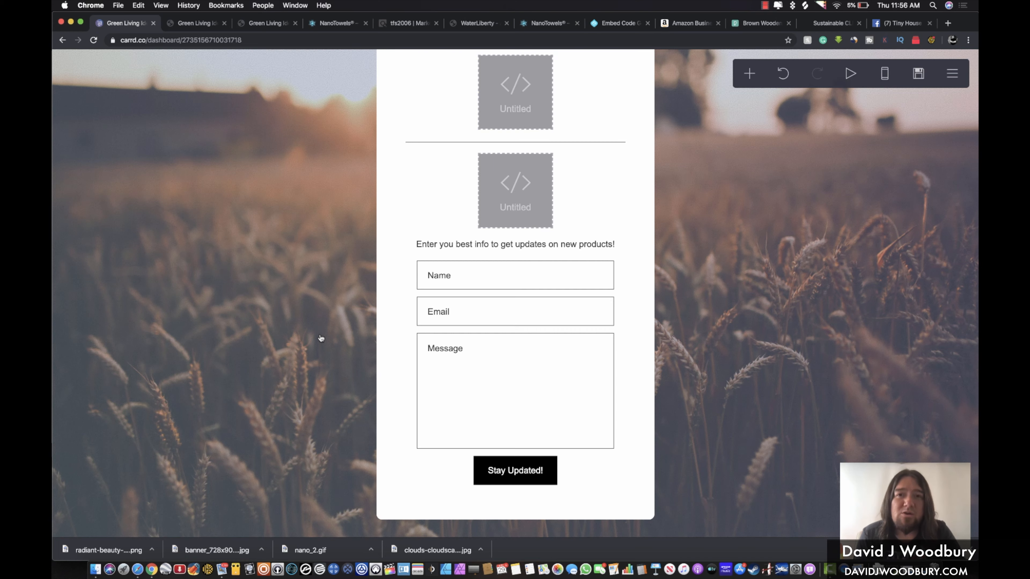